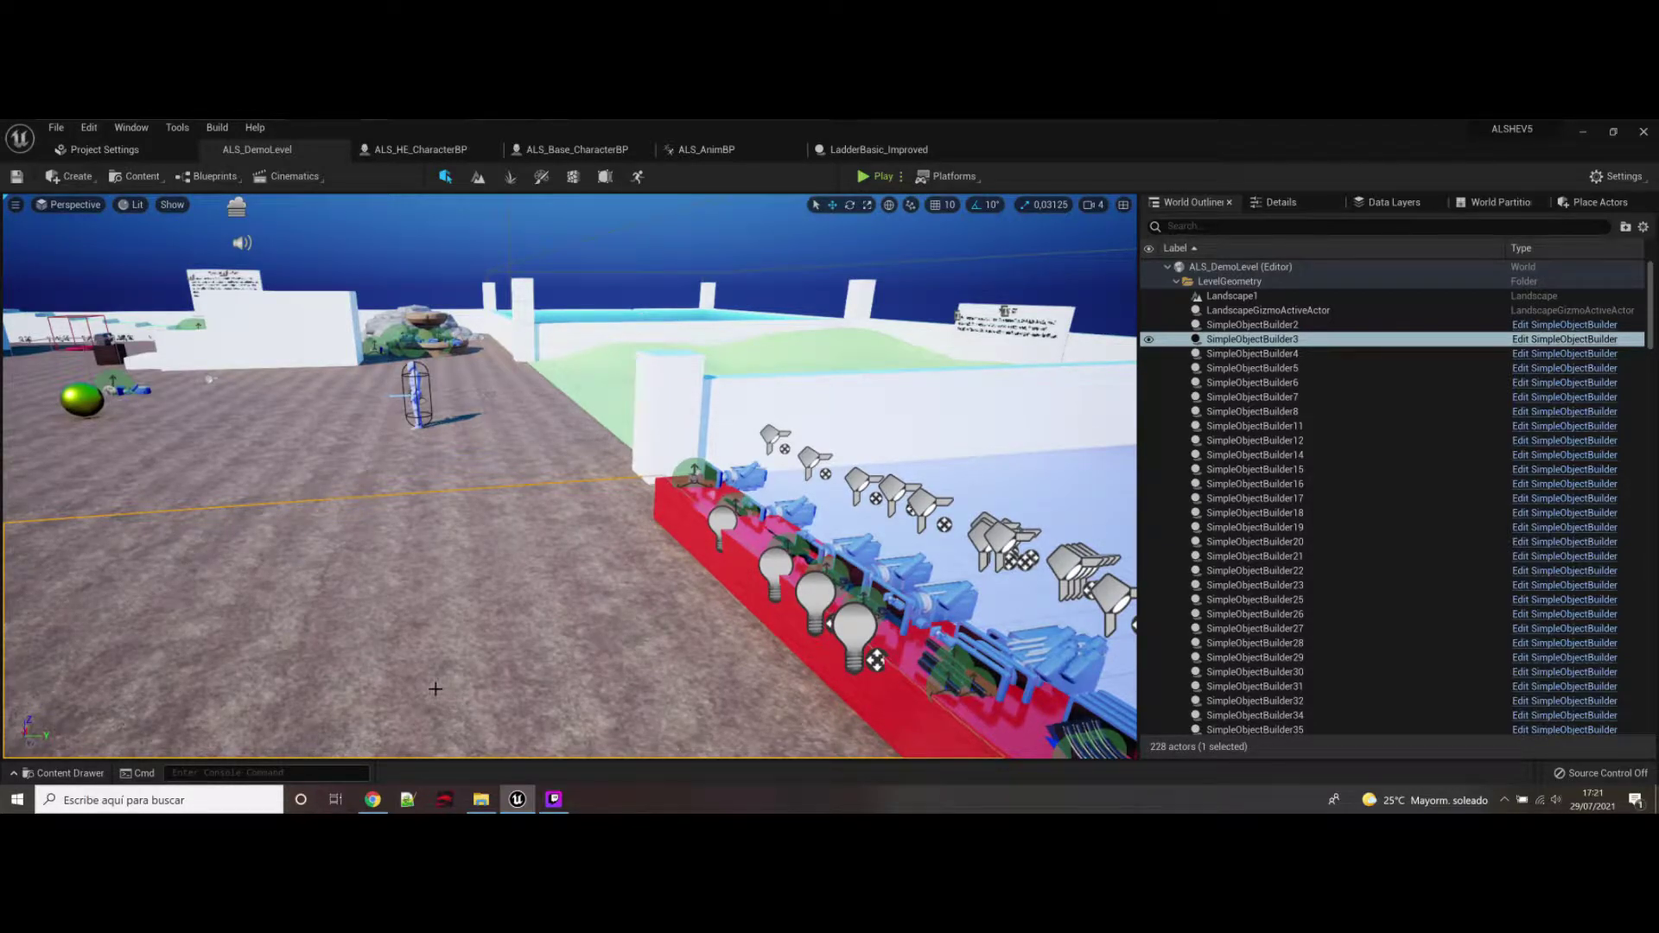
Step: Move the LadderBasic_Improved ladder sideways along the blue wall, farther away from the wall-mounted picture
right_click_drag(571, 477, 769, 477)
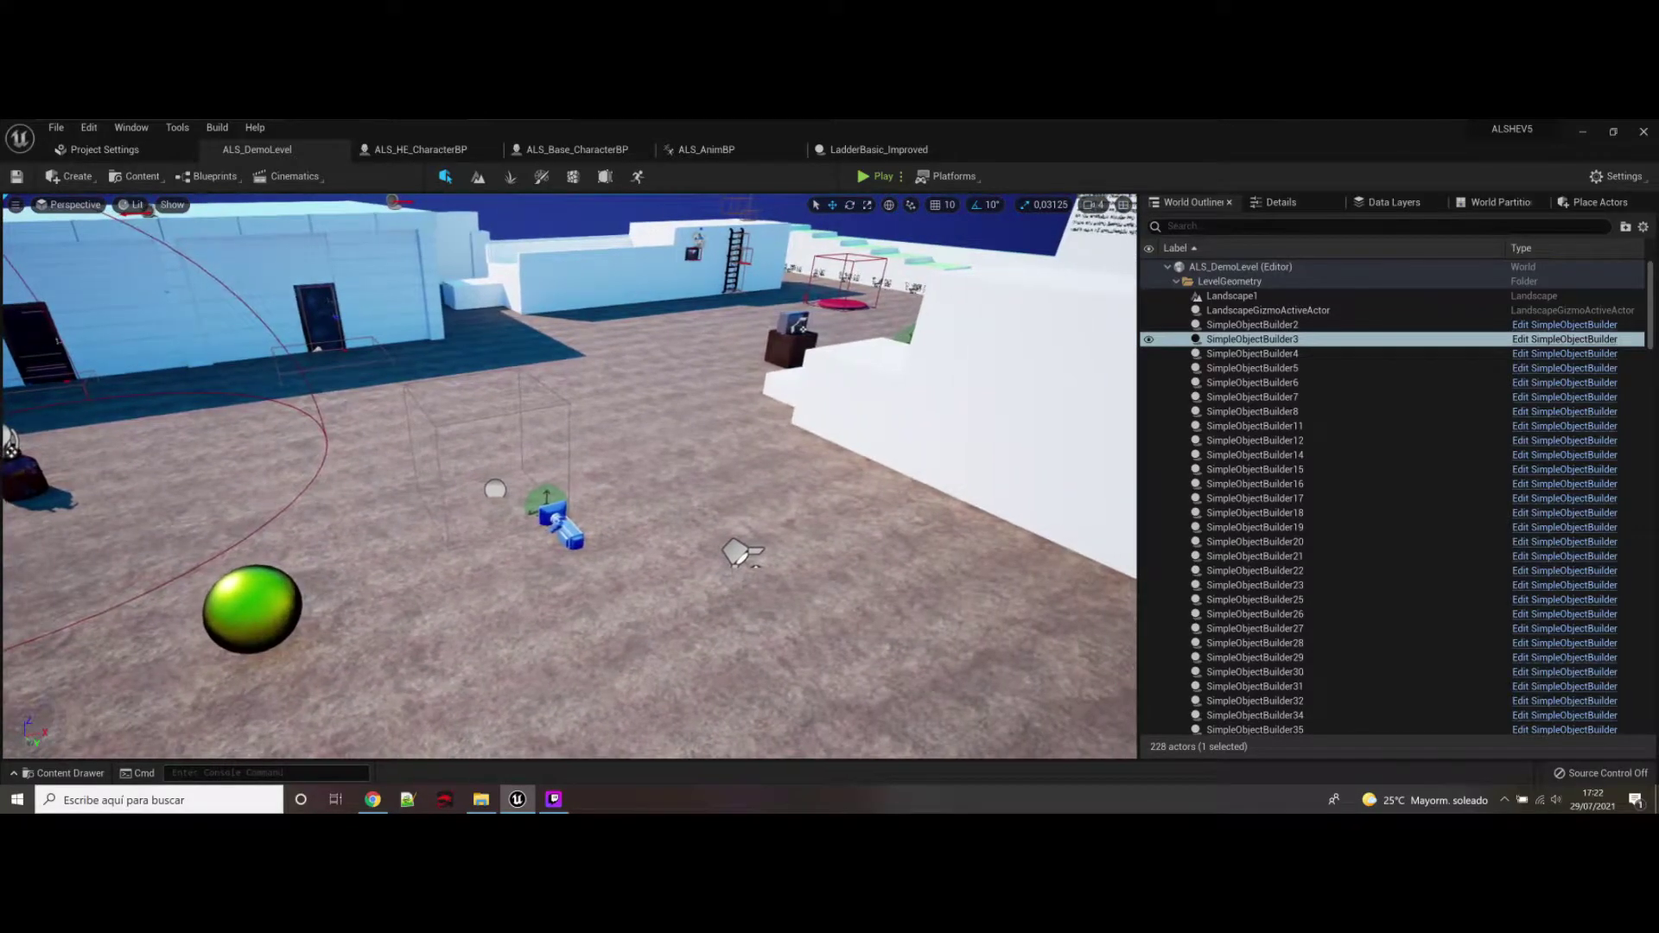
right_click_drag(570, 475, 518, 475)
key("a")
key("w")
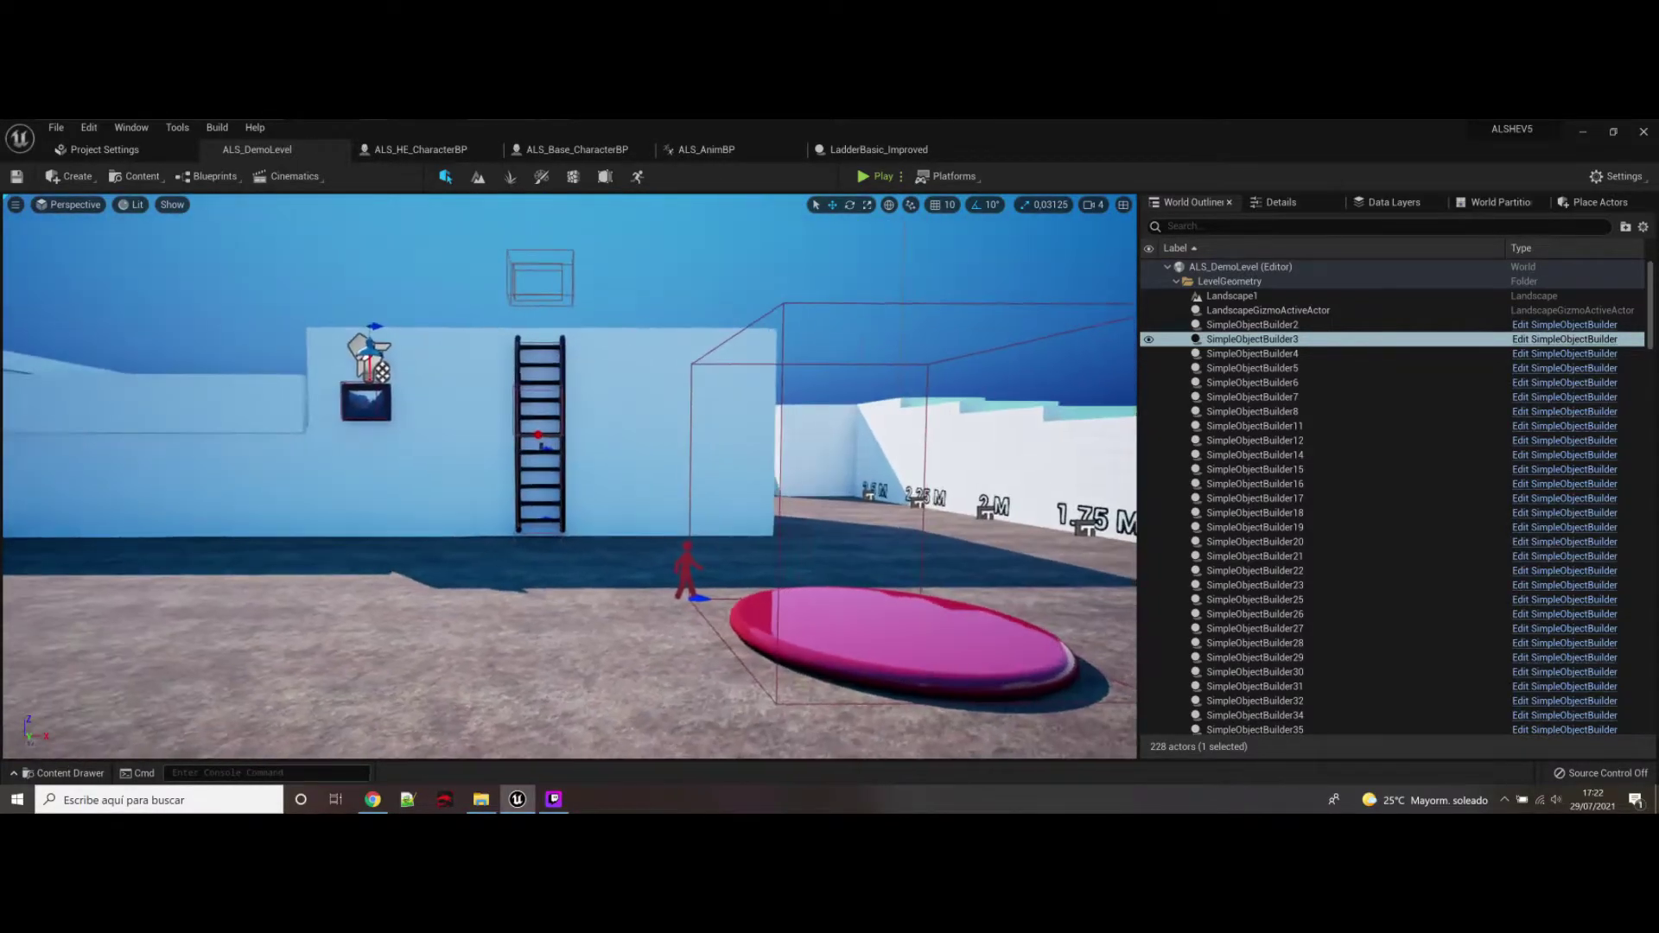
right_click_drag(519, 475, 542, 559)
key("w")
key("s")
key("a")
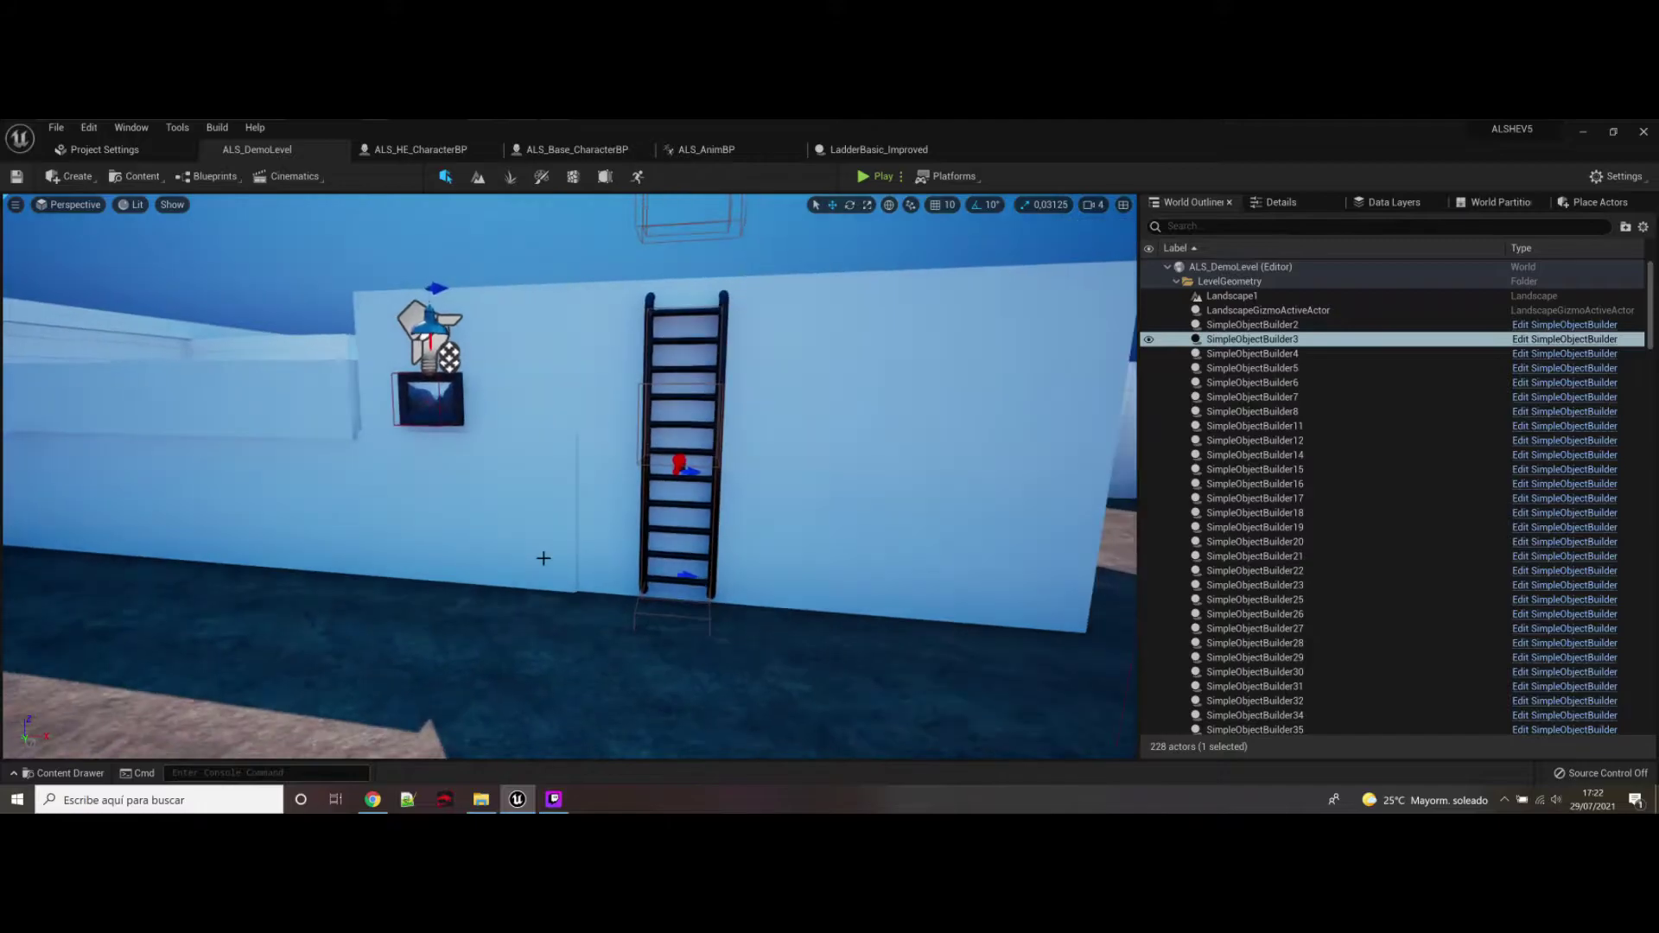
left_click(700, 564)
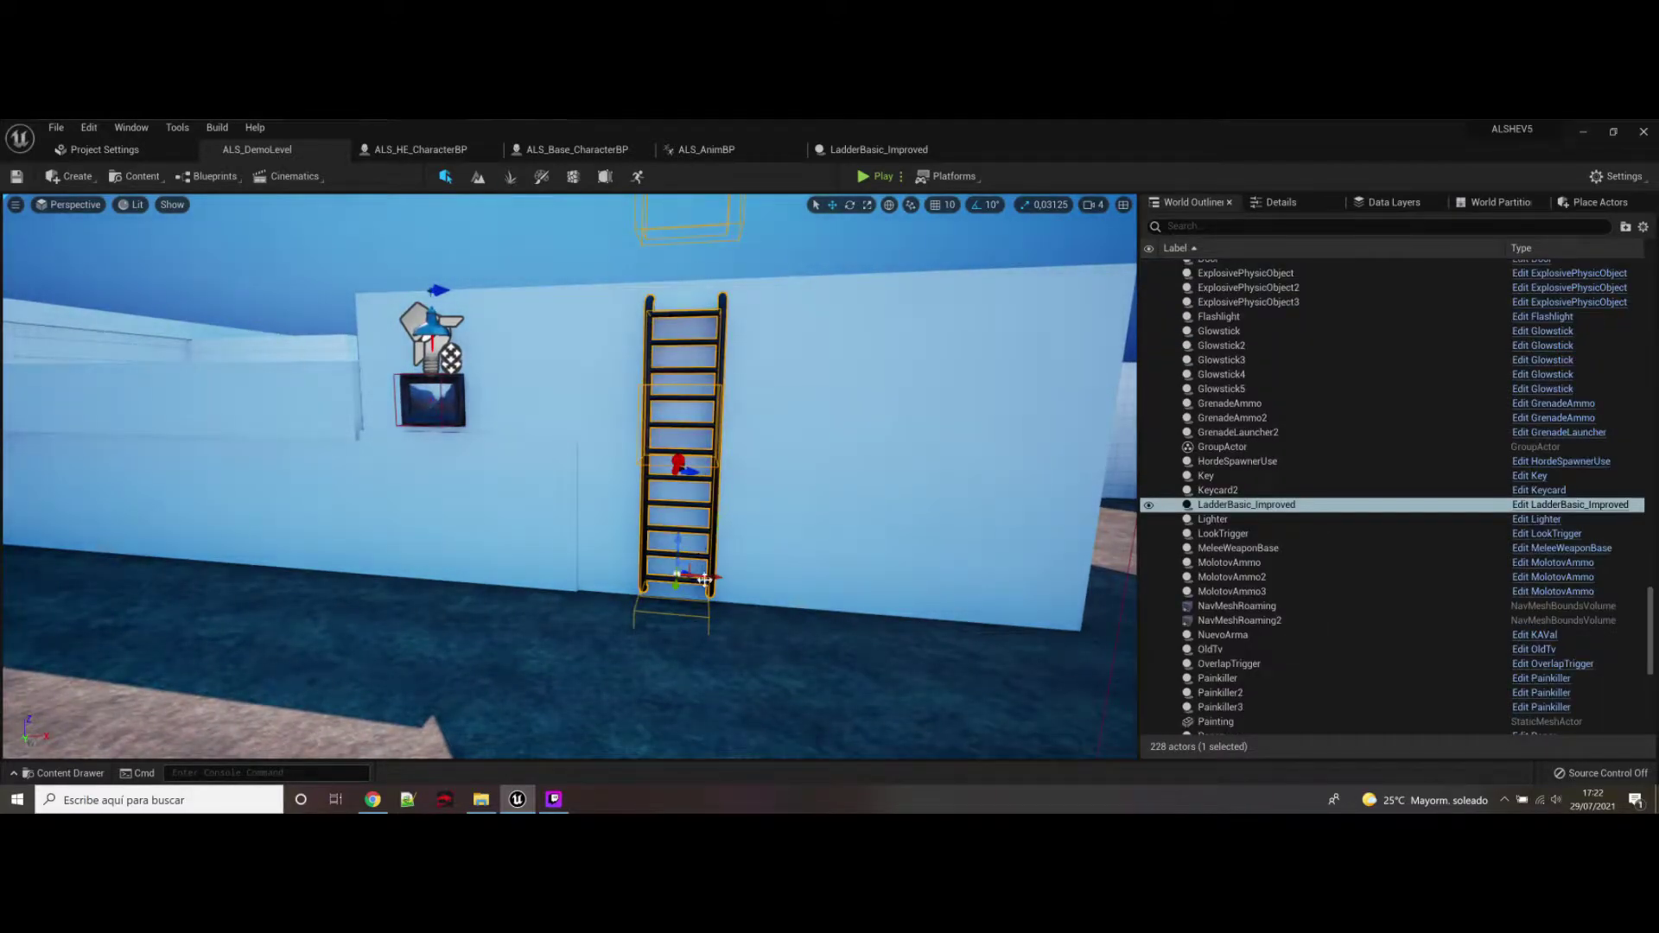
left_click_drag(704, 576, 842, 585)
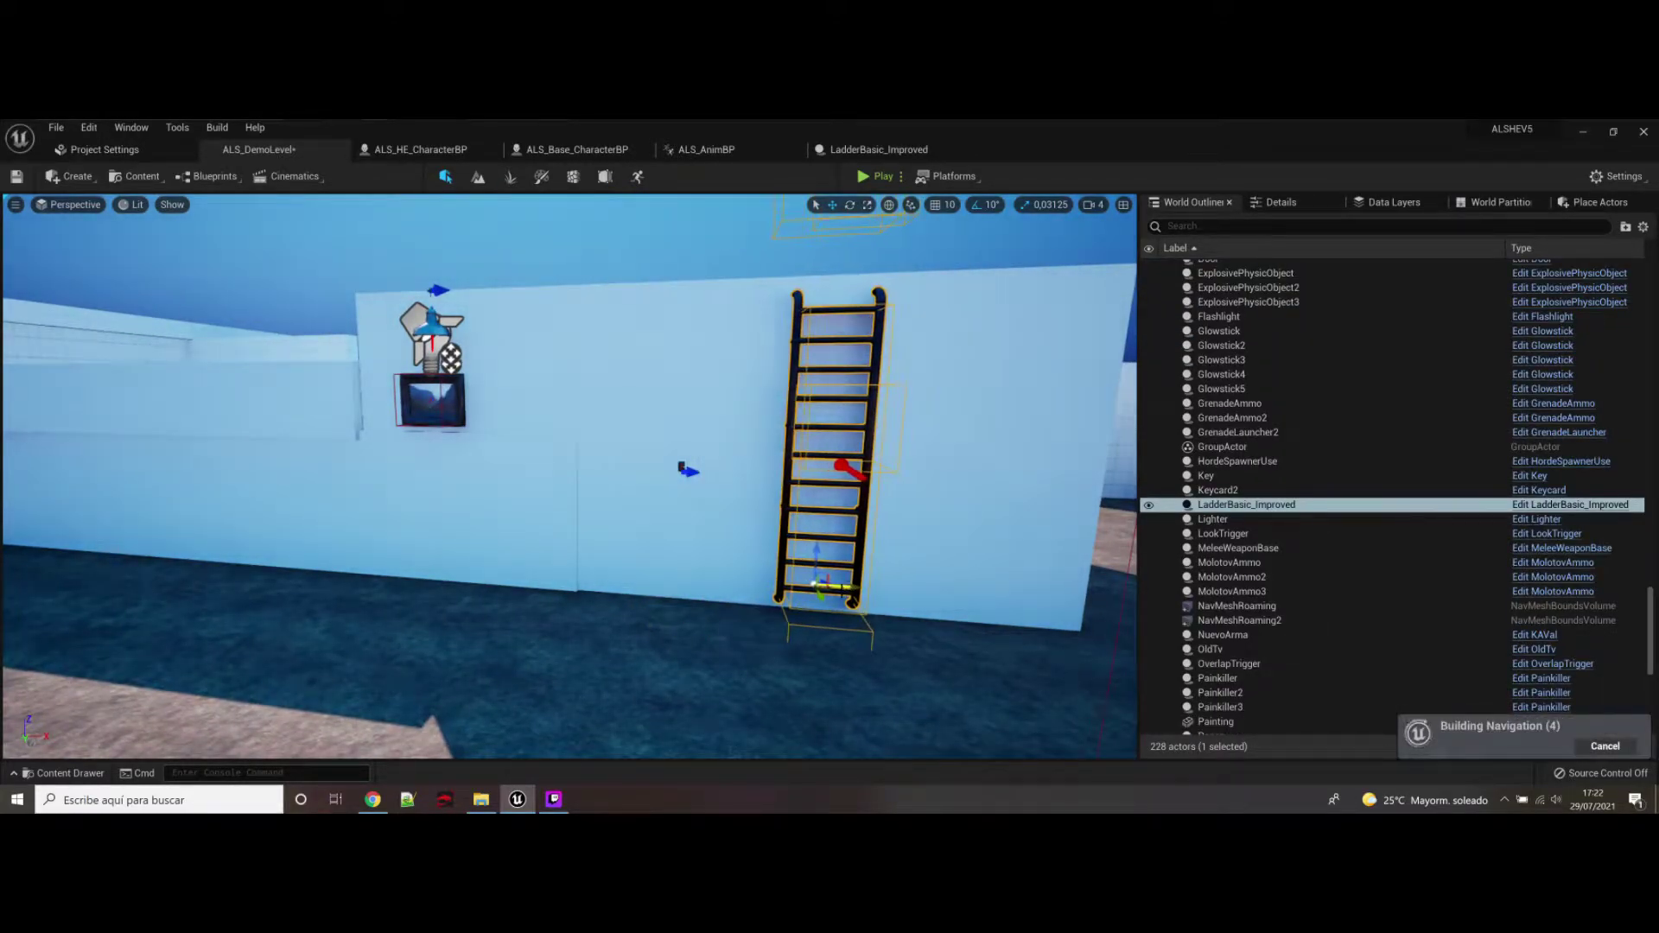
Step: Look over the weapons and items on the red counter, then examine the water area of the demo level
mouse_move(842, 585)
right_mouse_down()
mouse_move(921, 557)
mouse_move(527, 561)
mouse_move(458, 529)
right_mouse_up()
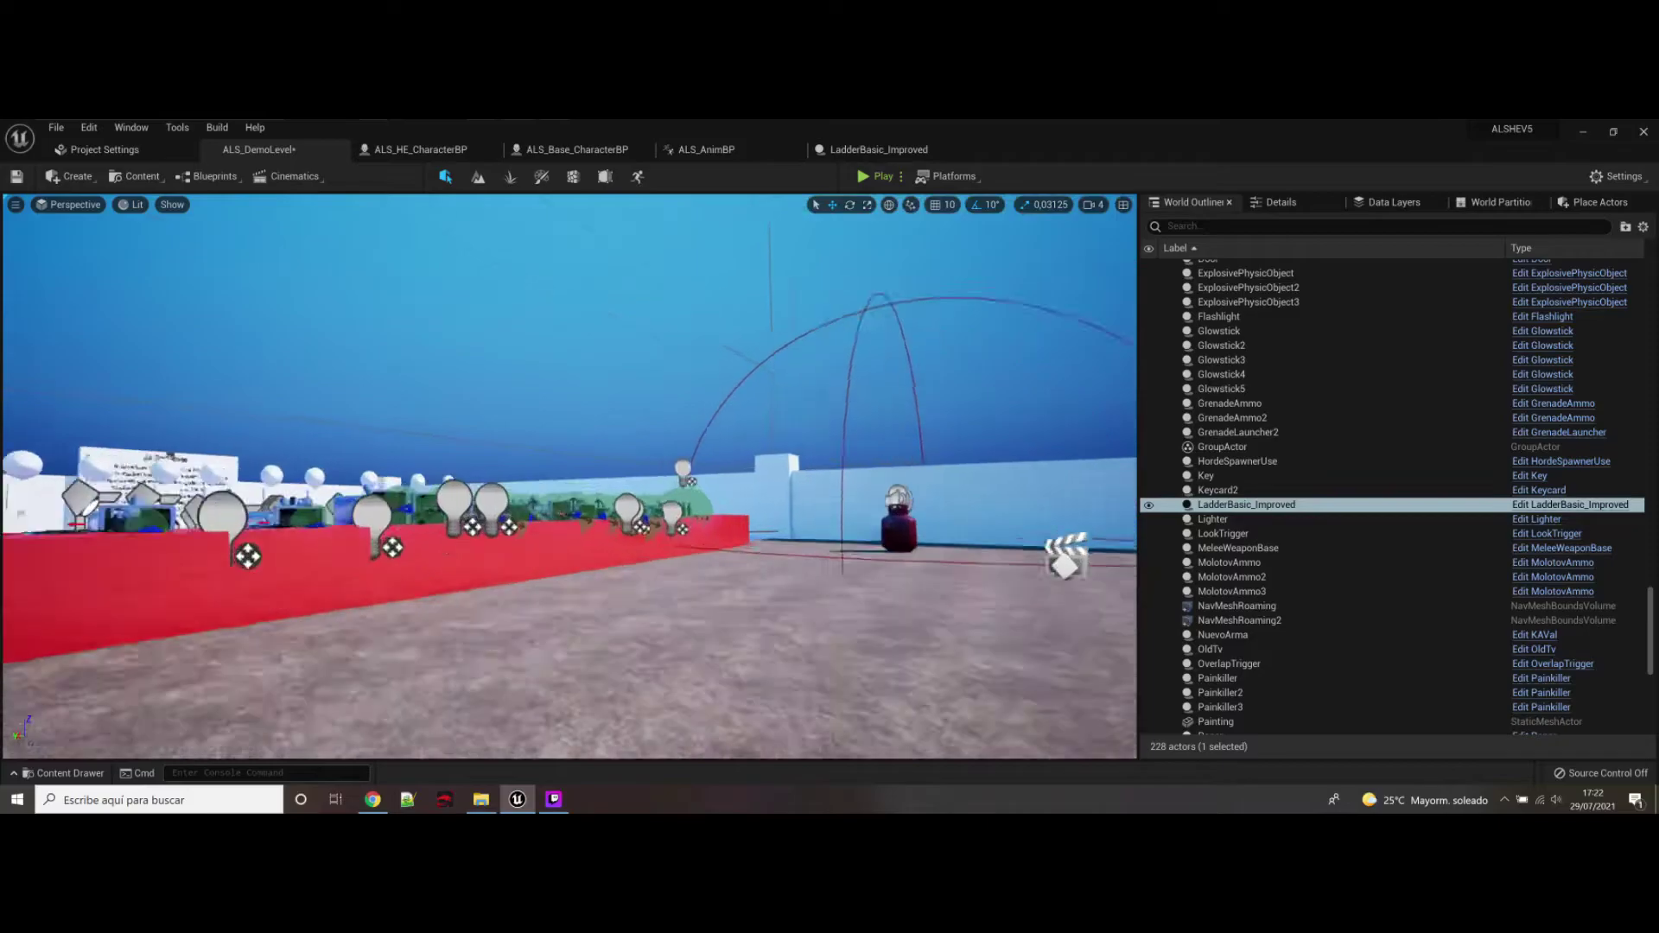
right_click_drag(830, 562, 591, 520)
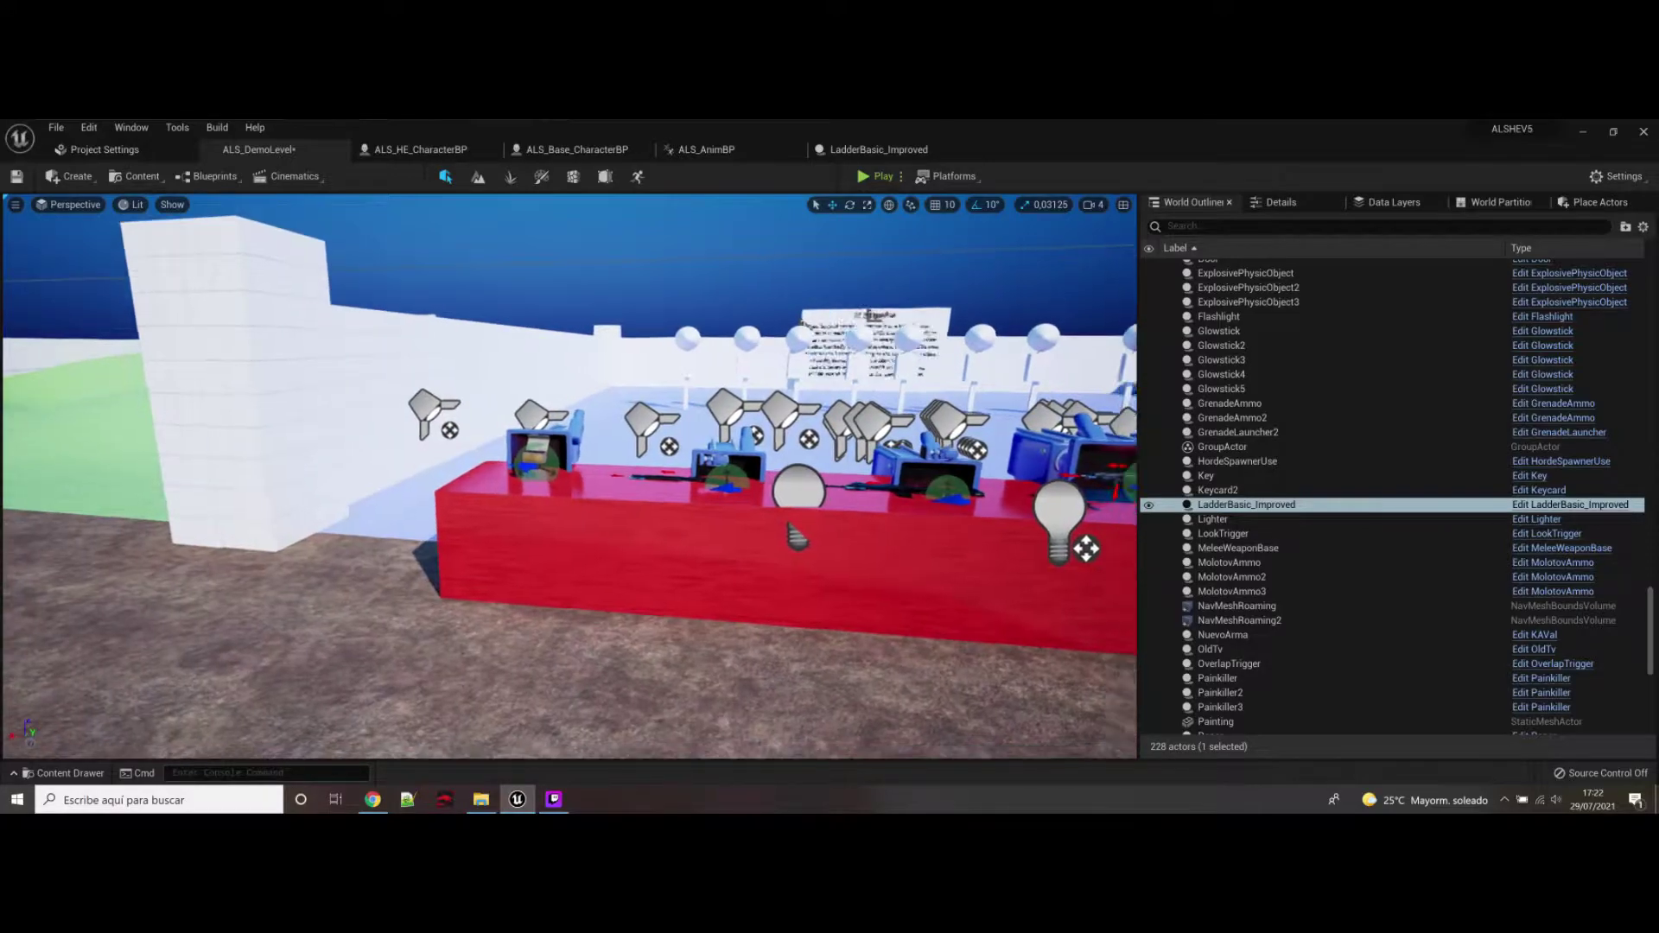
right_click_drag(355, 523, 502, 524)
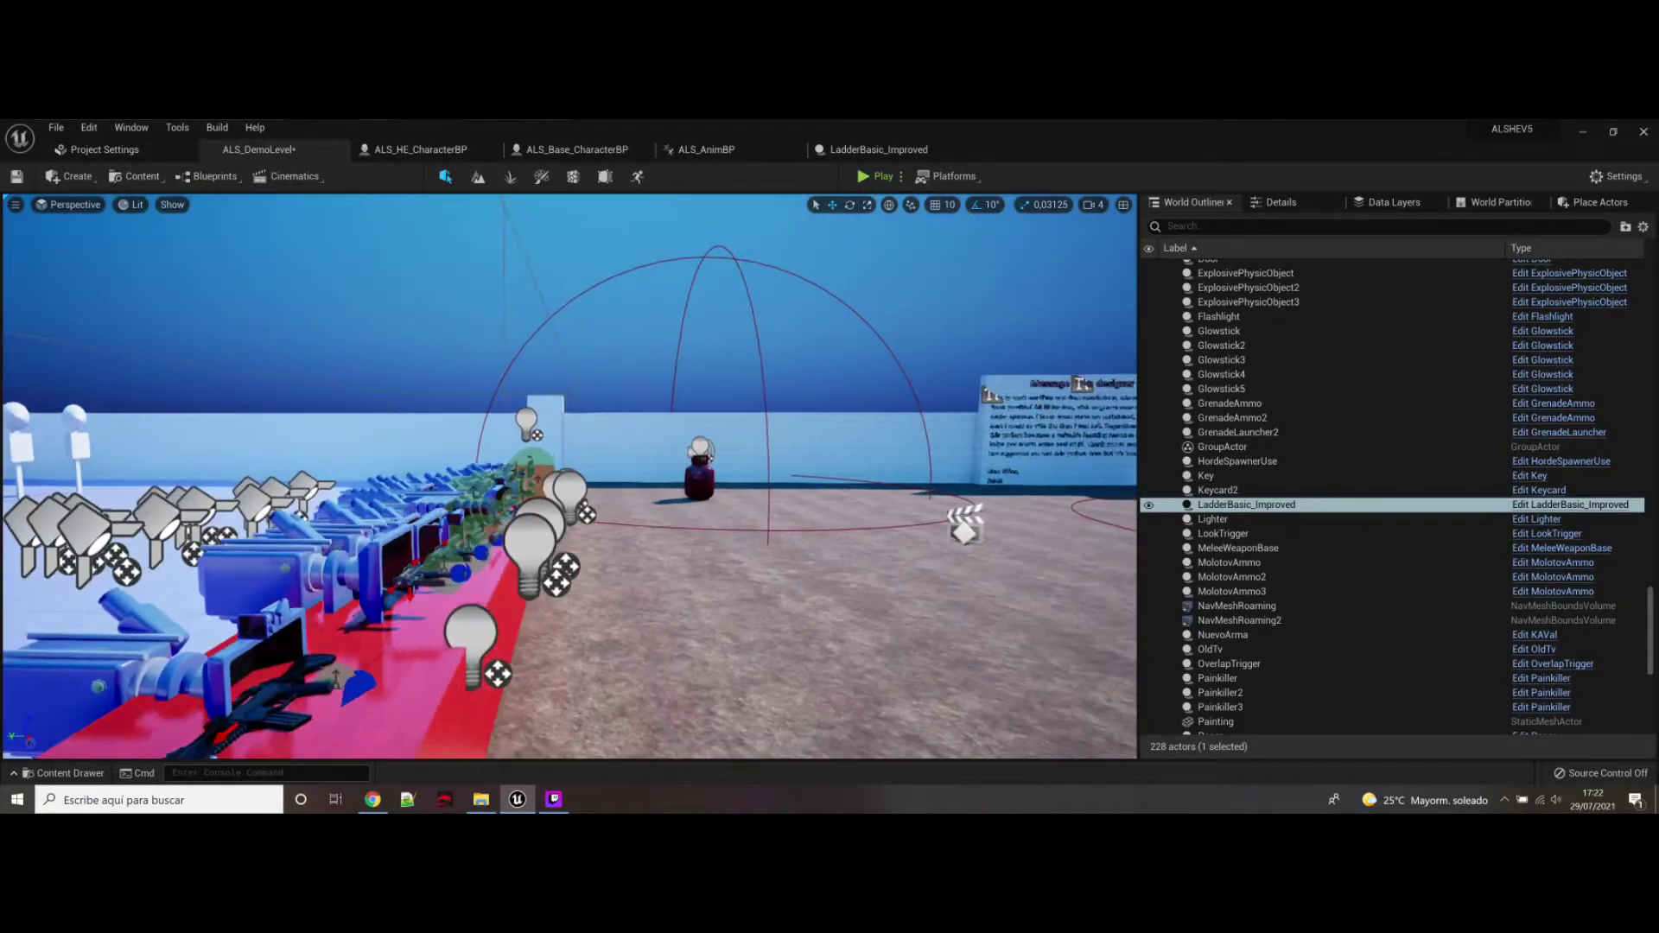
right_click_drag(501, 523, 553, 524)
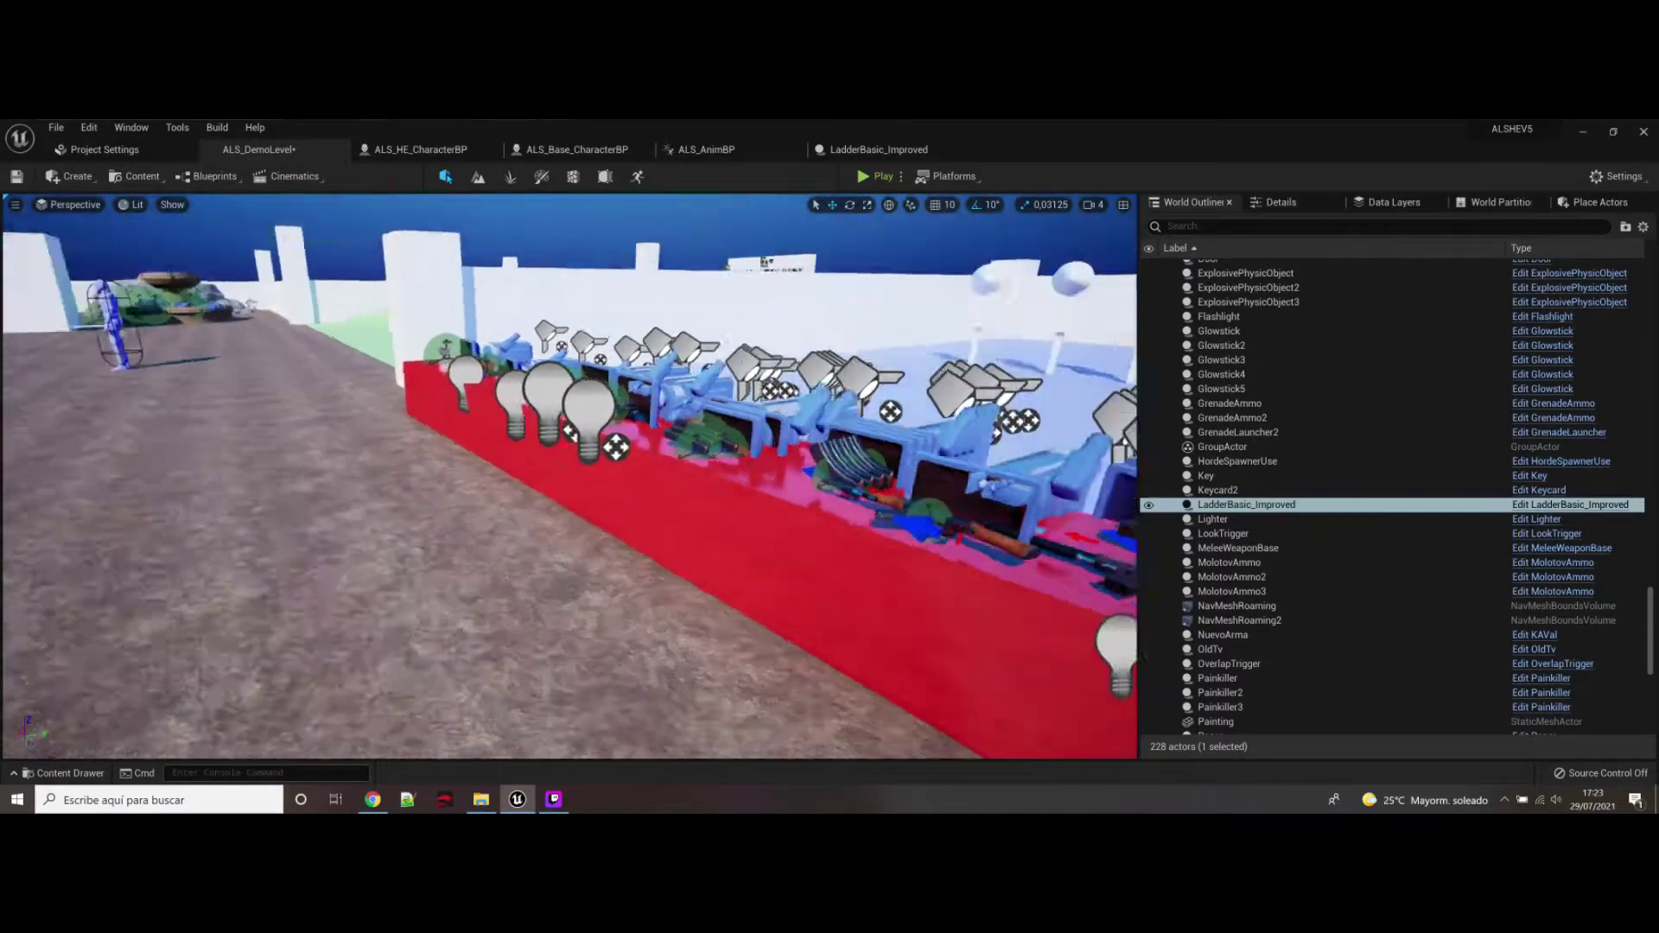
right_click_drag(570, 475, 365, 382)
right_click_drag(380, 472, 225, 463)
right_click_drag(328, 472, 709, 436)
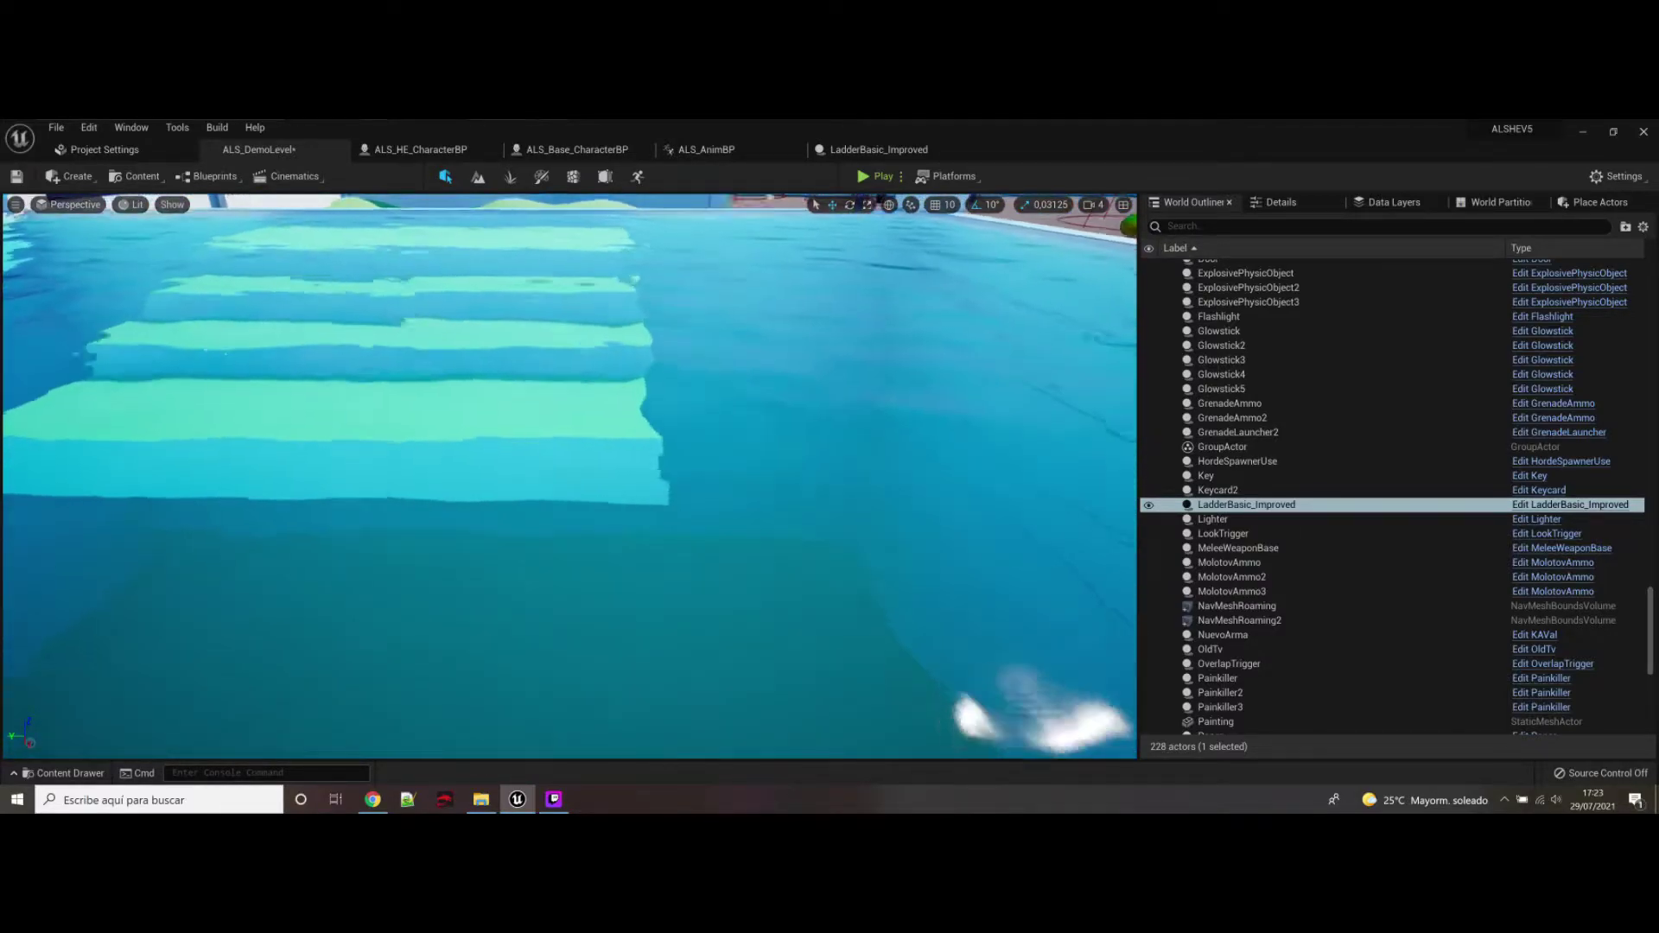
mouse_move(570, 475)
right_mouse_down()
mouse_move(571, 523)
mouse_move(596, 389)
mouse_move(700, 398)
mouse_move(571, 475)
right_mouse_up()
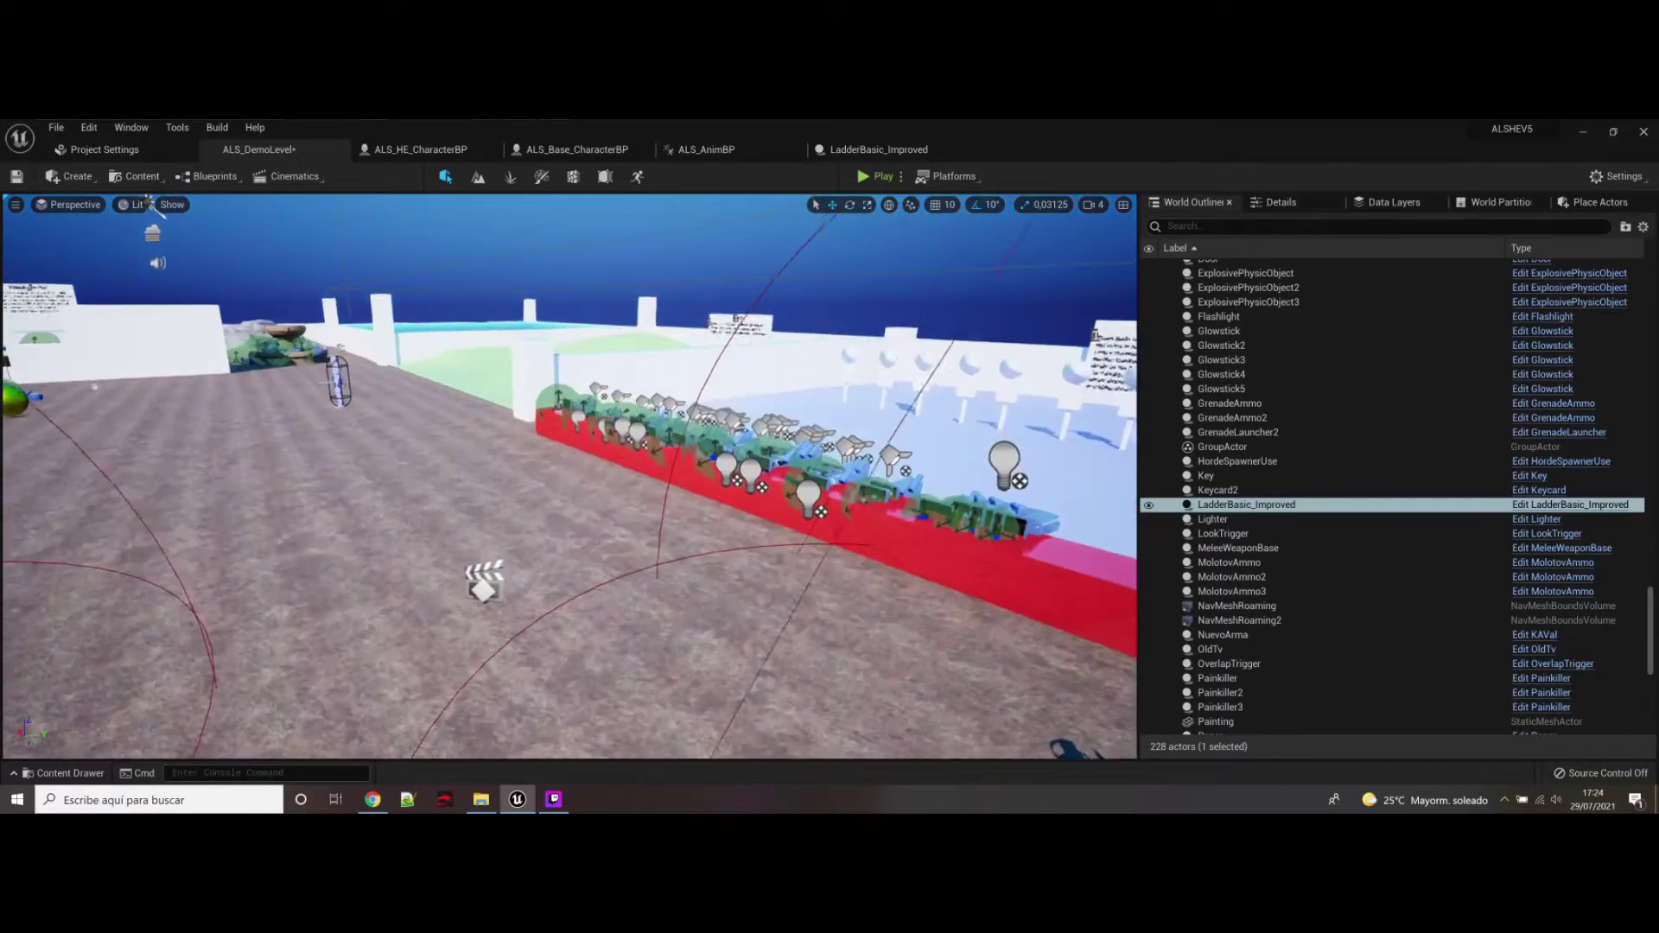
Step: Survey the open yard with its characters, explosive canisters and buildings, ending in front of the red counter
right_click_drag(804, 407, 804, 407)
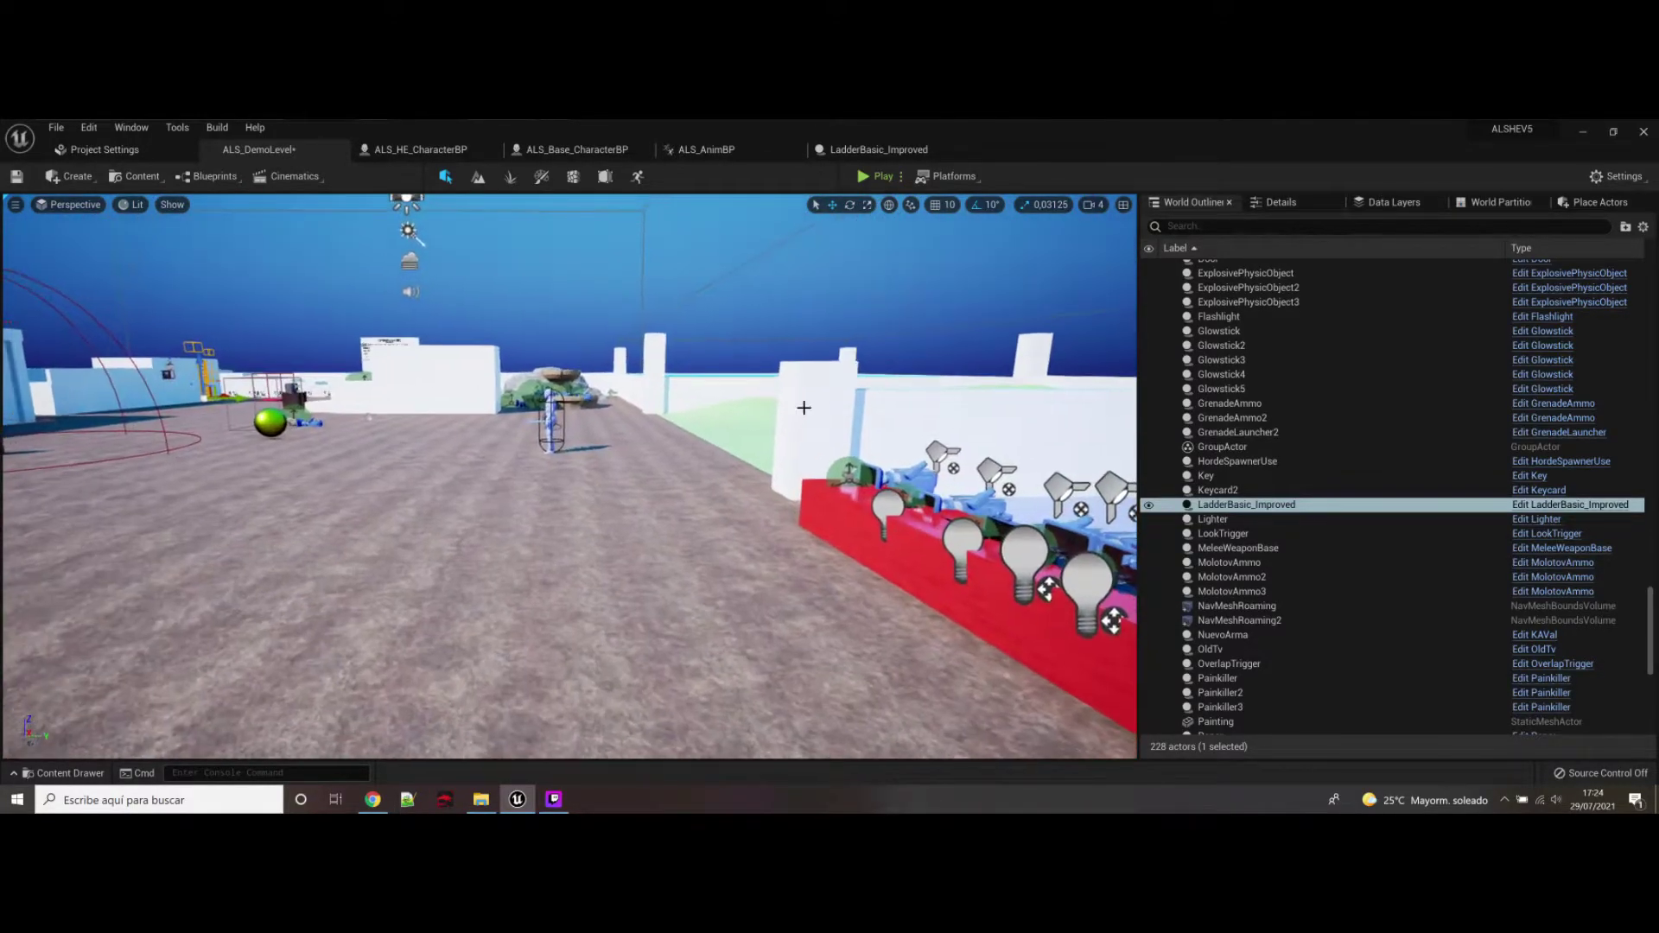
right_click_drag(697, 473, 698, 474)
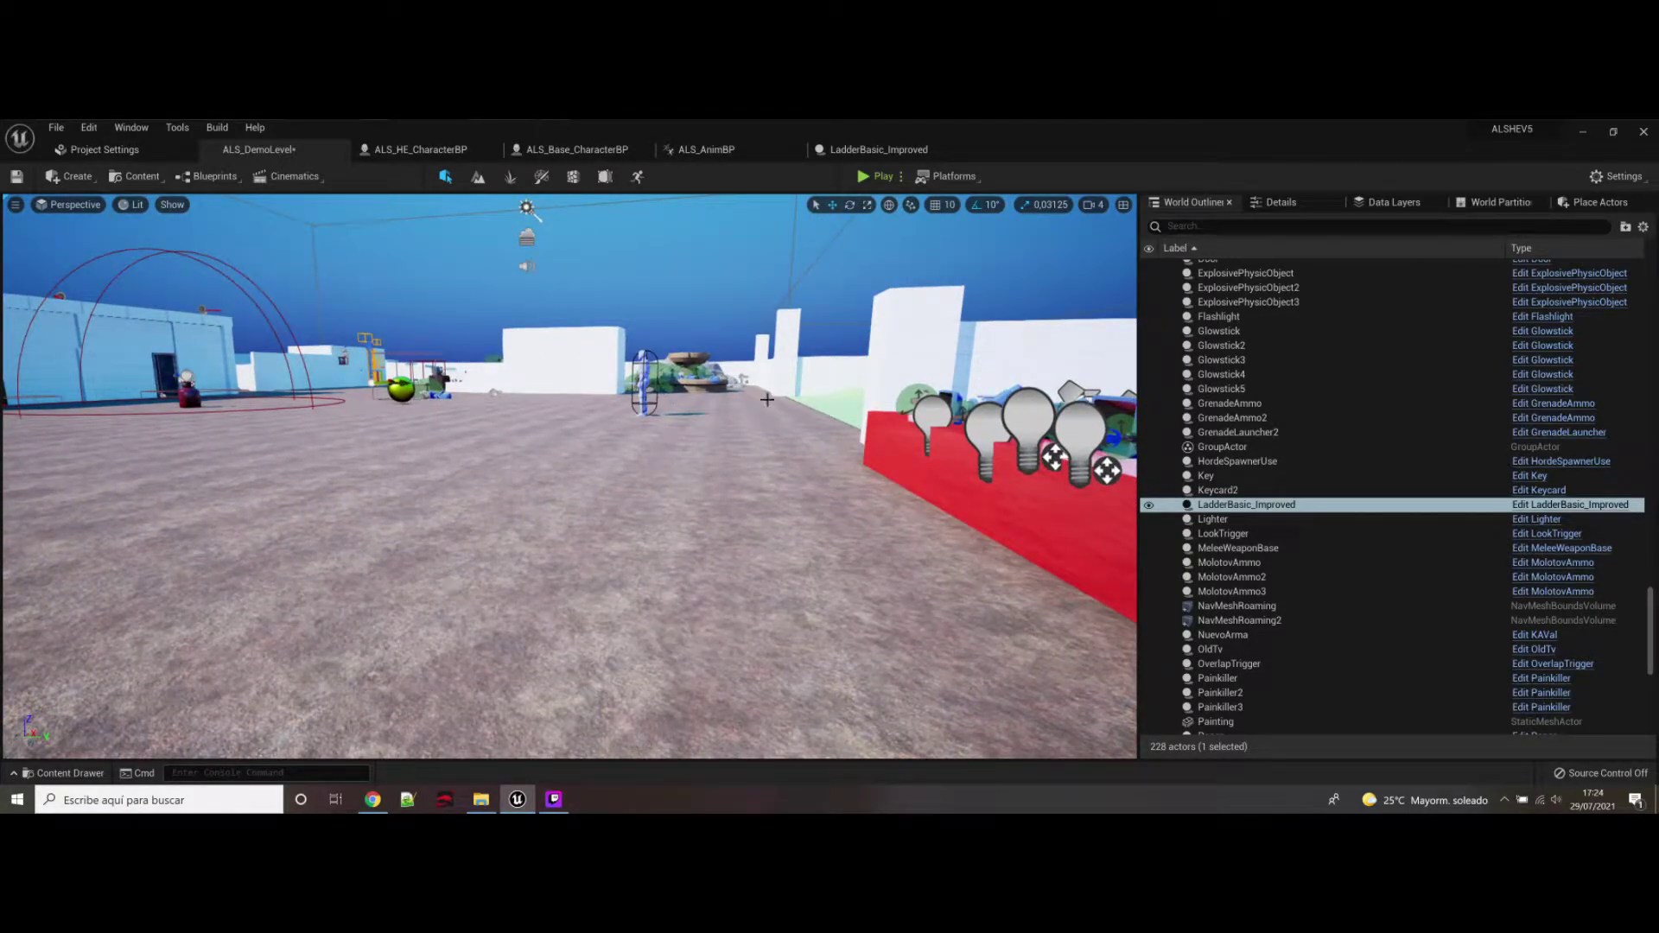
right_click_drag(768, 399, 768, 399)
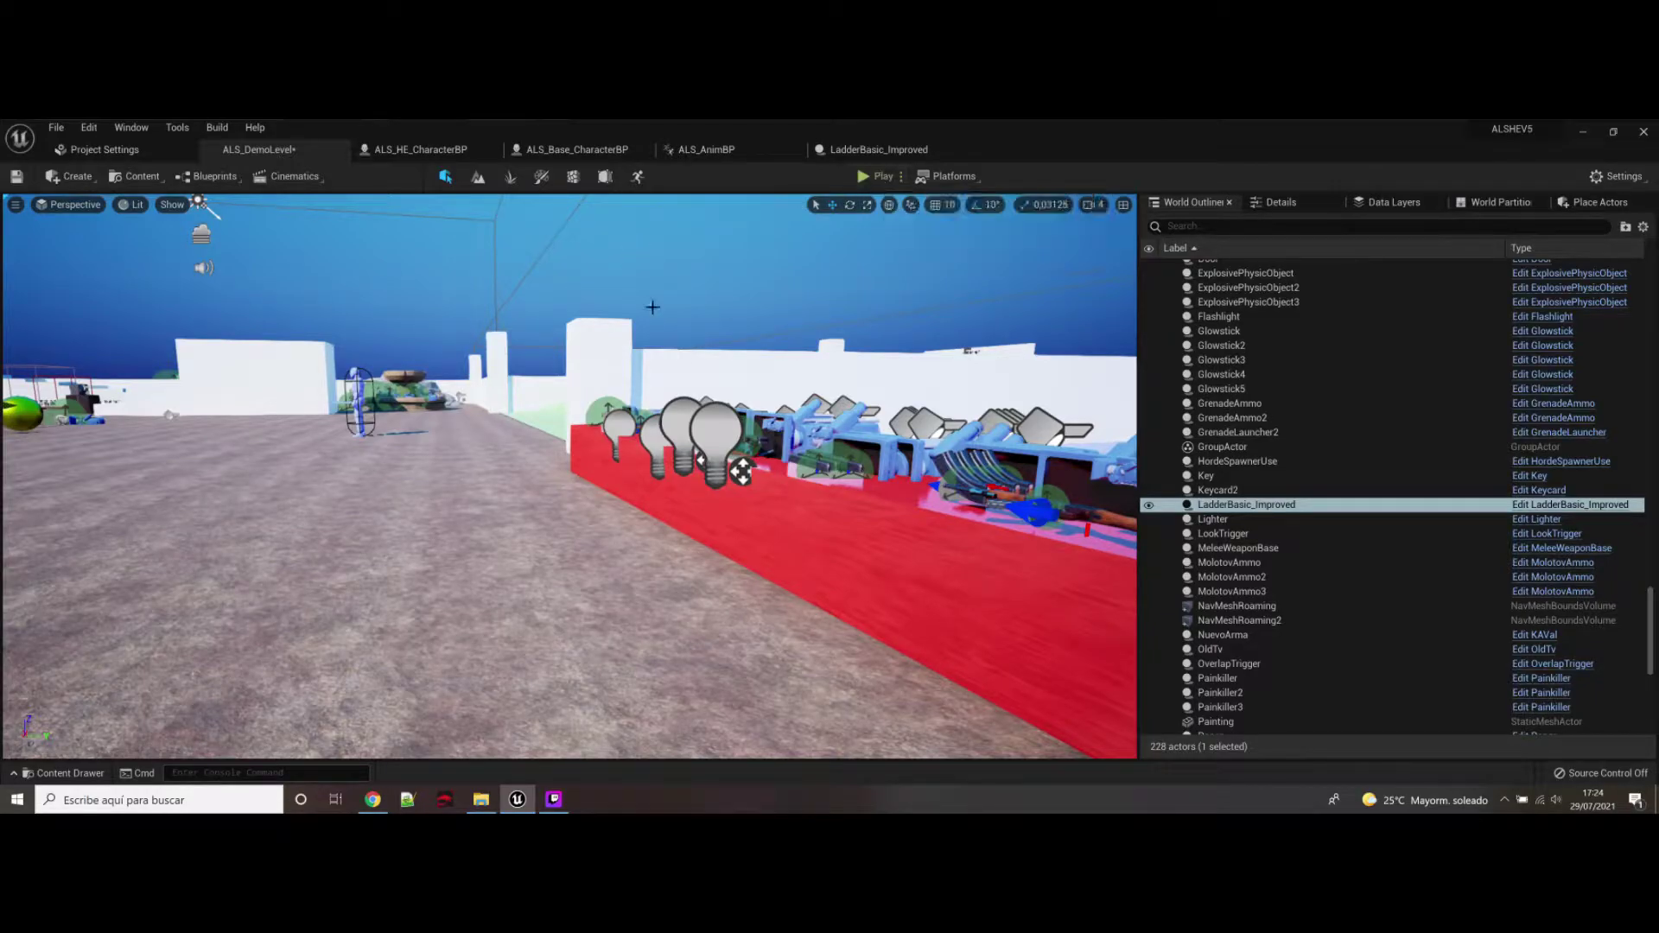
right_click_drag(551, 321, 244, 345)
key("a")
key("d")
key("e")
key("a")
key("d")
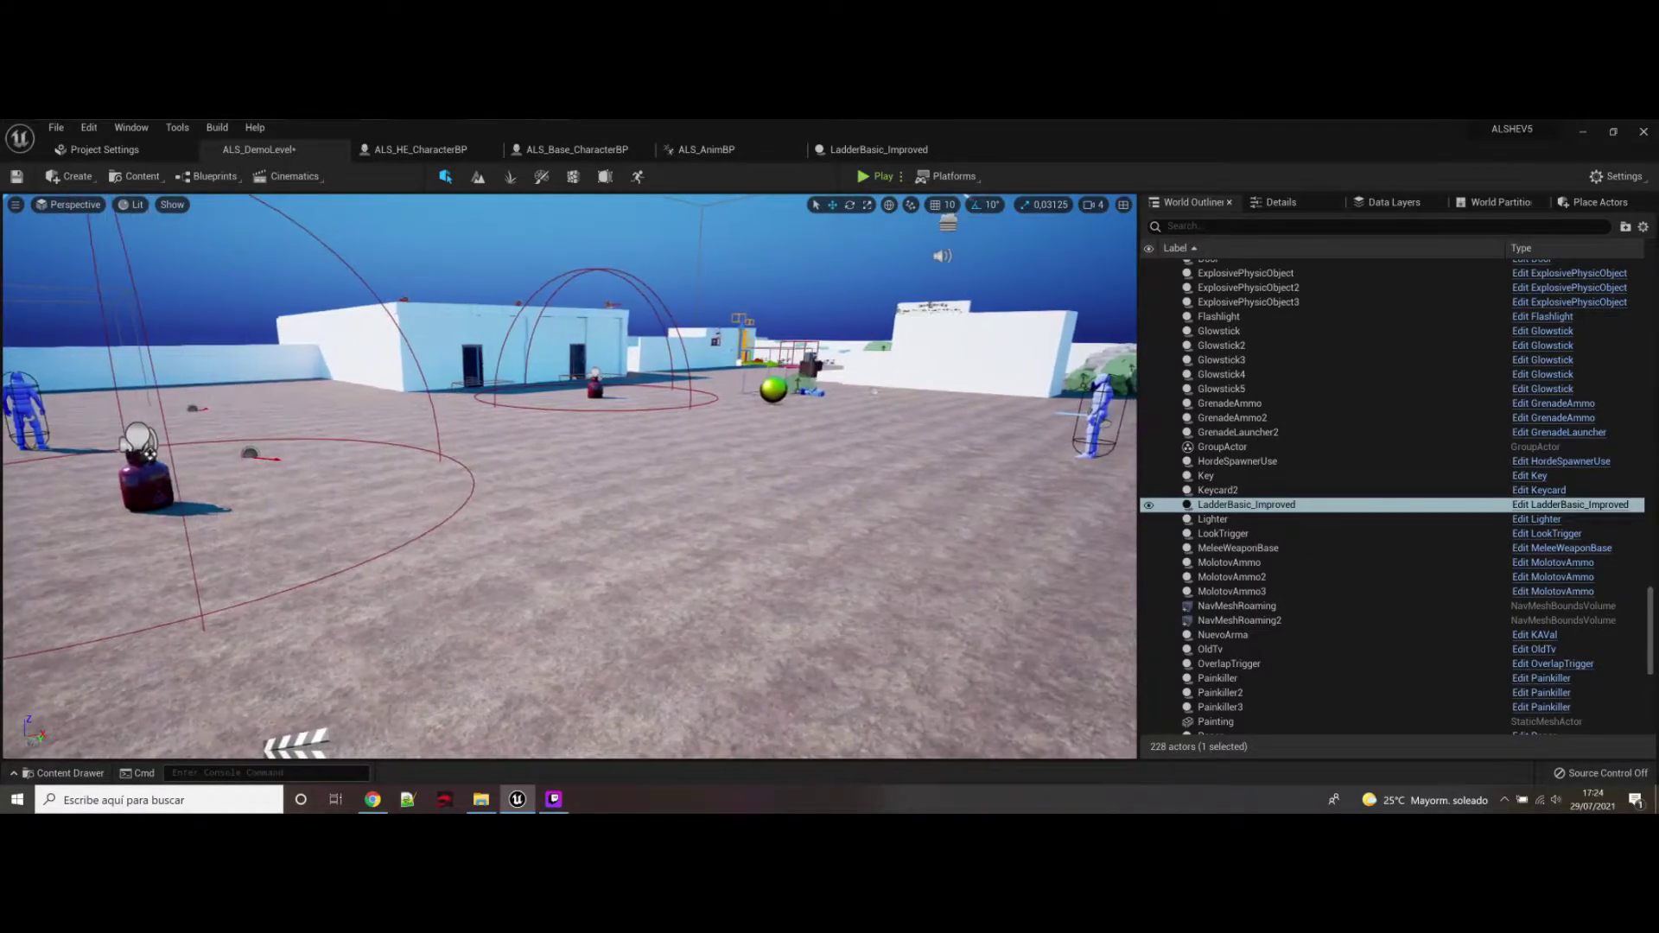
right_click_drag(104, 354, 315, 386)
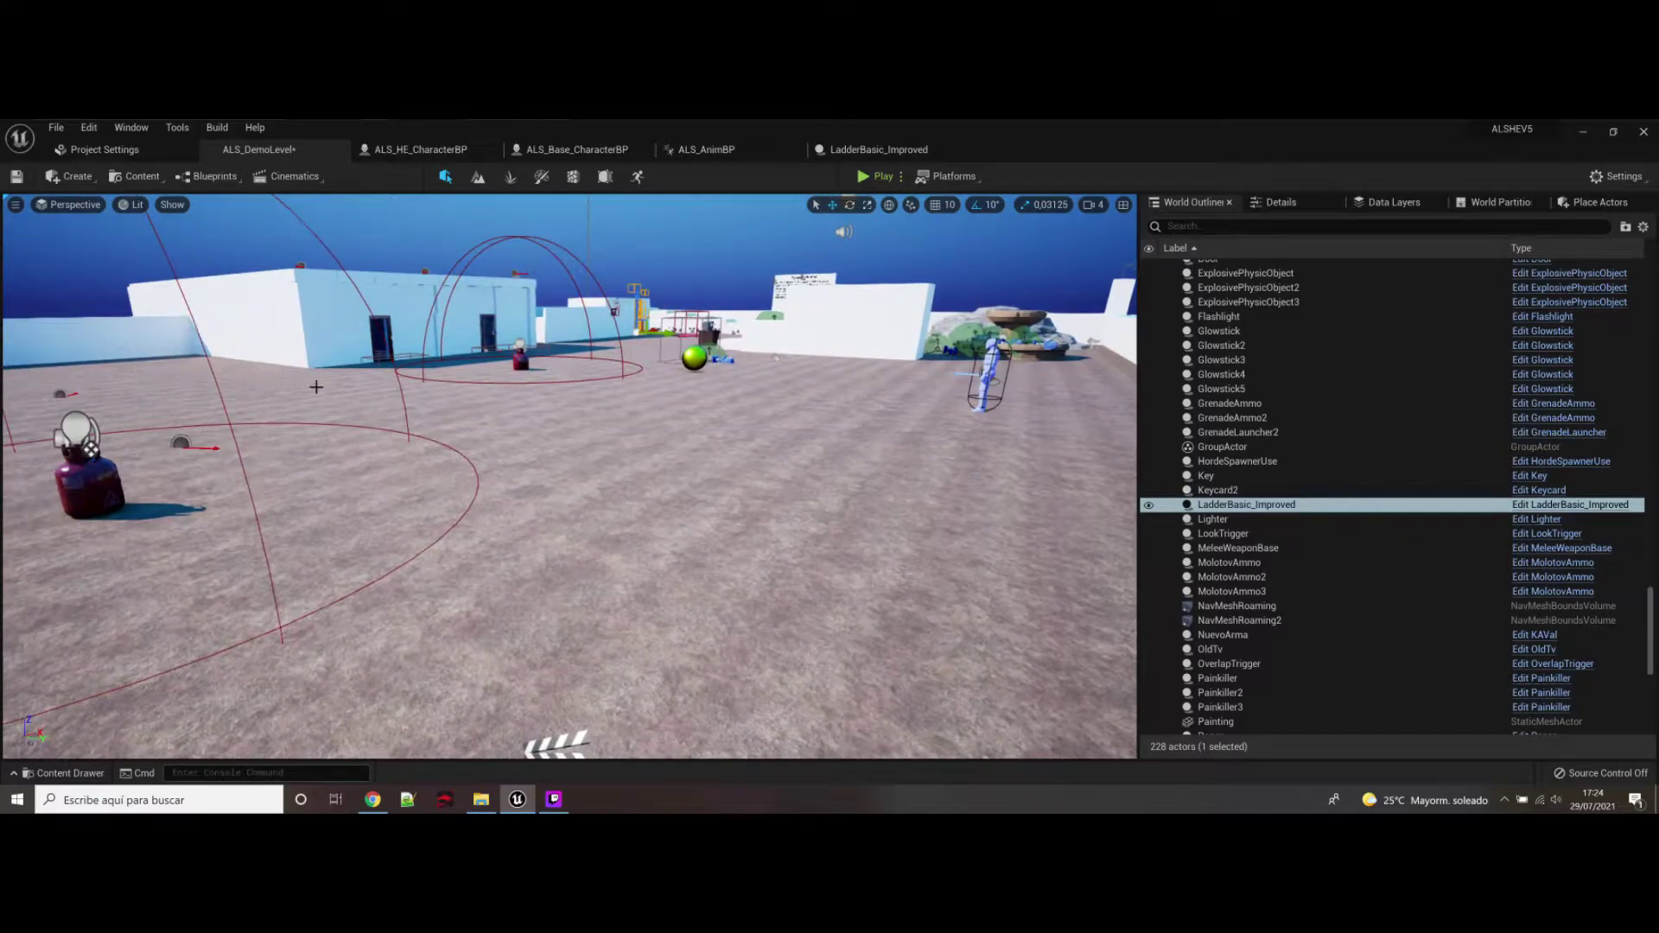
right_click_drag(442, 415, 475, 452)
right_click_drag(653, 246, 624, 177)
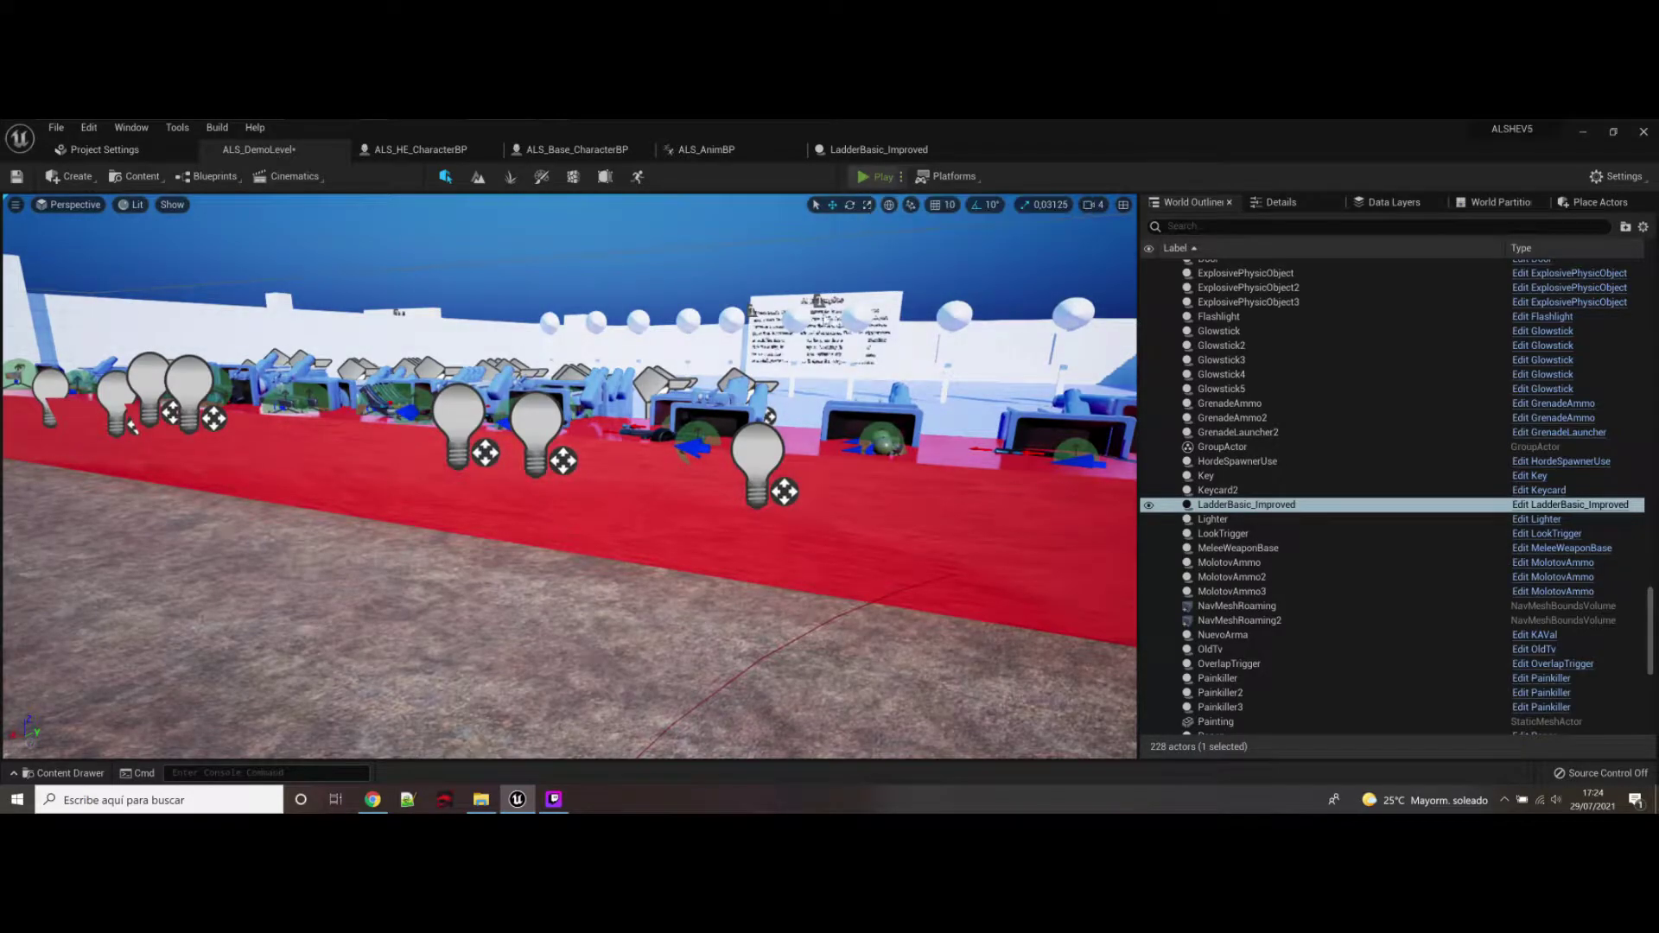
Step: Start playing the level in the editor and walk along the red counter, picking up the weapons and ammunition
left_click(873, 176)
left_click(749, 447)
key("w")
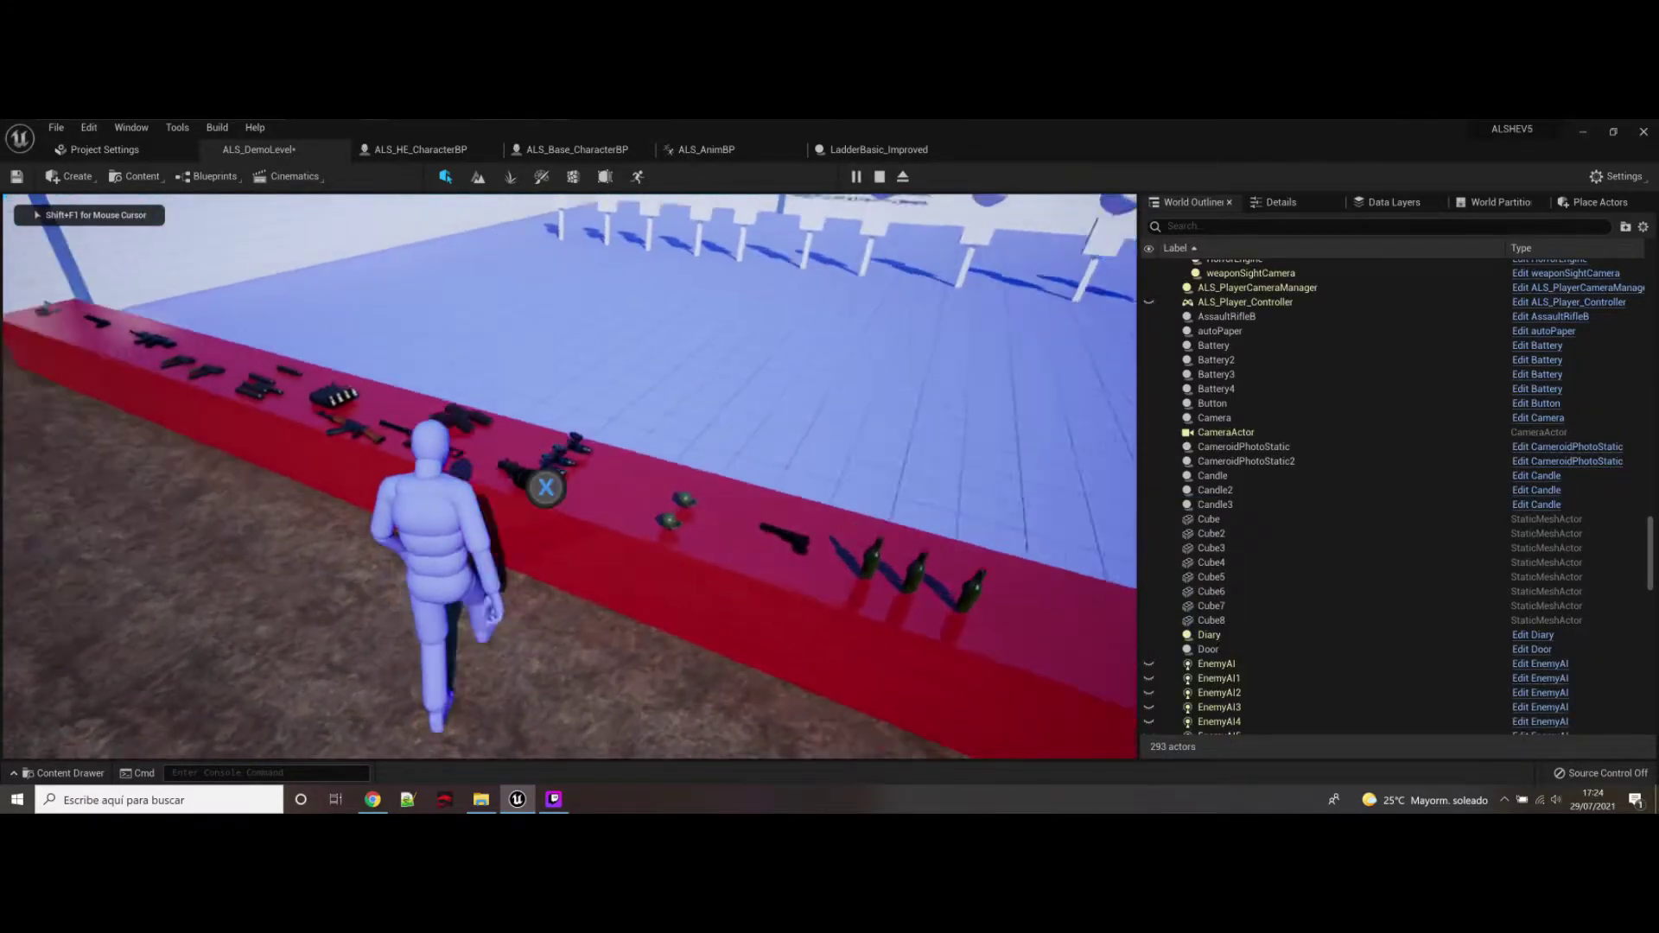
key("w")
key("e")
key("e")
key("e")
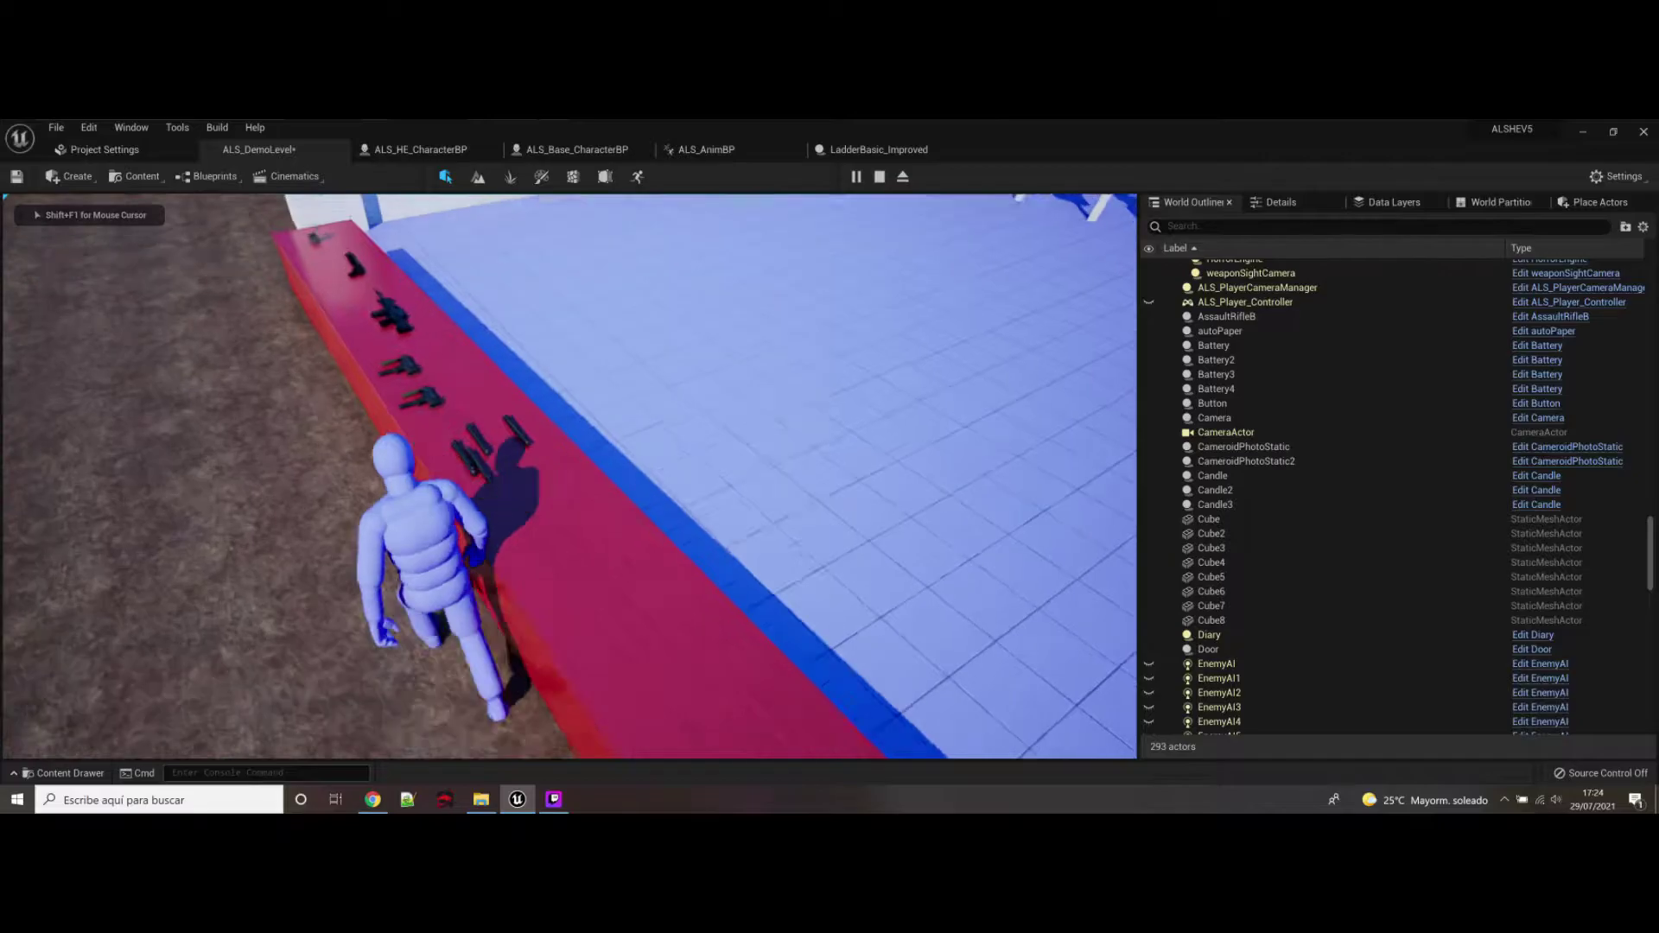
key("w")
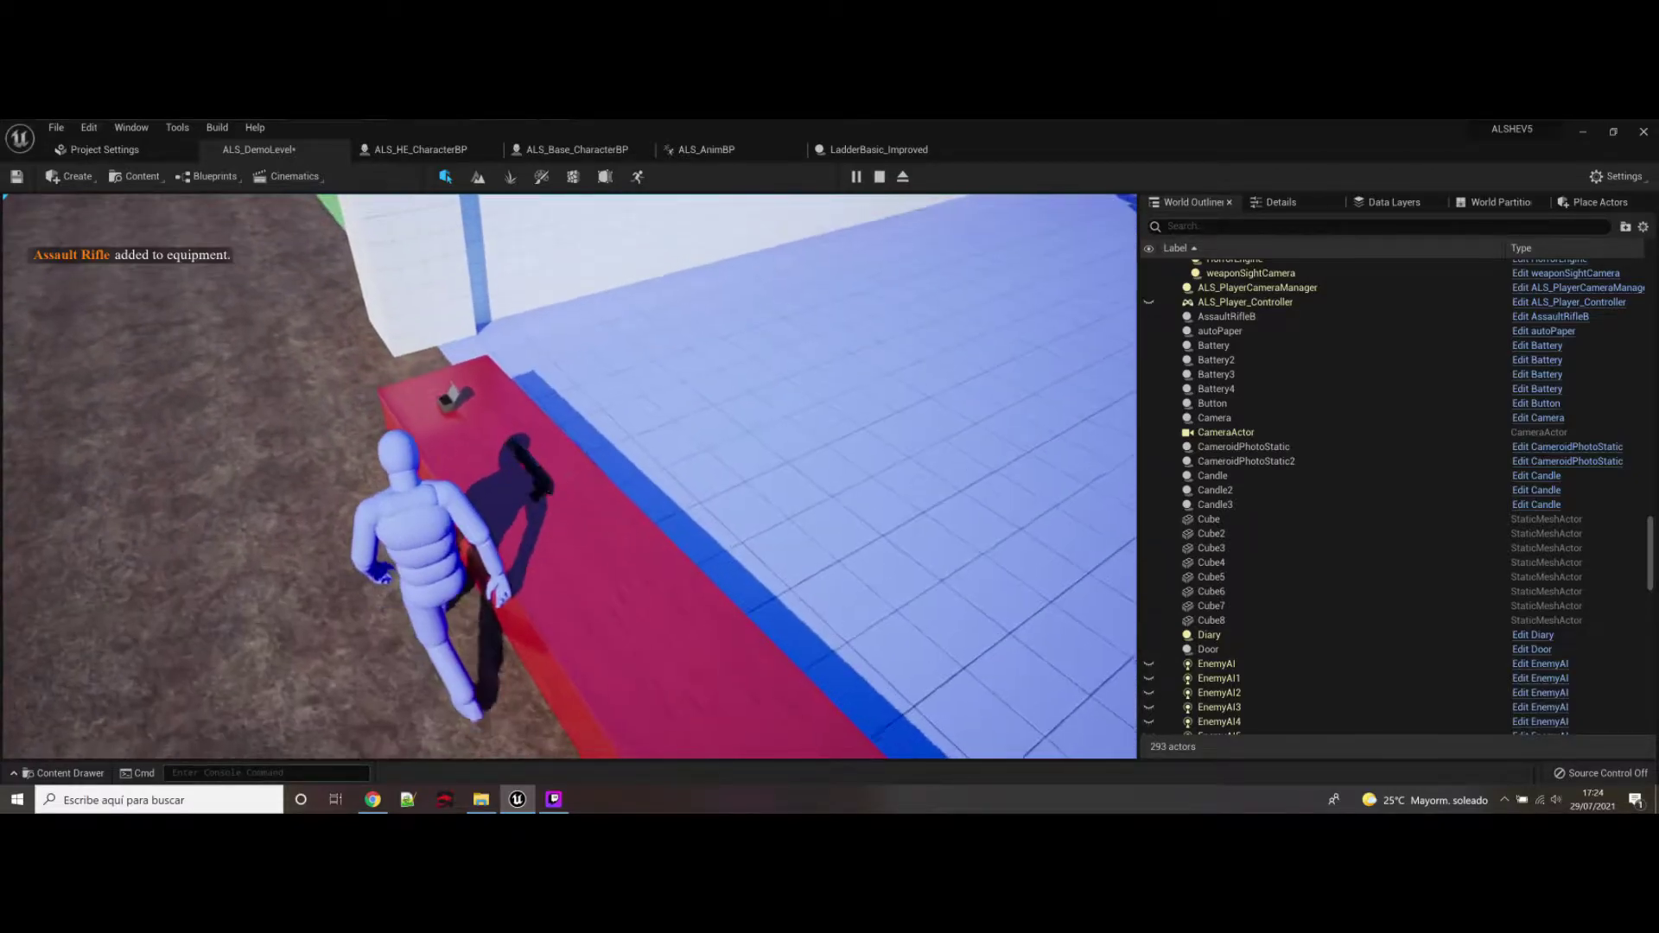
key("w")
key("e")
Step: Equip a collected weapon and cycle through the rifles and shotgun, ending with the assault rifle
key("1")
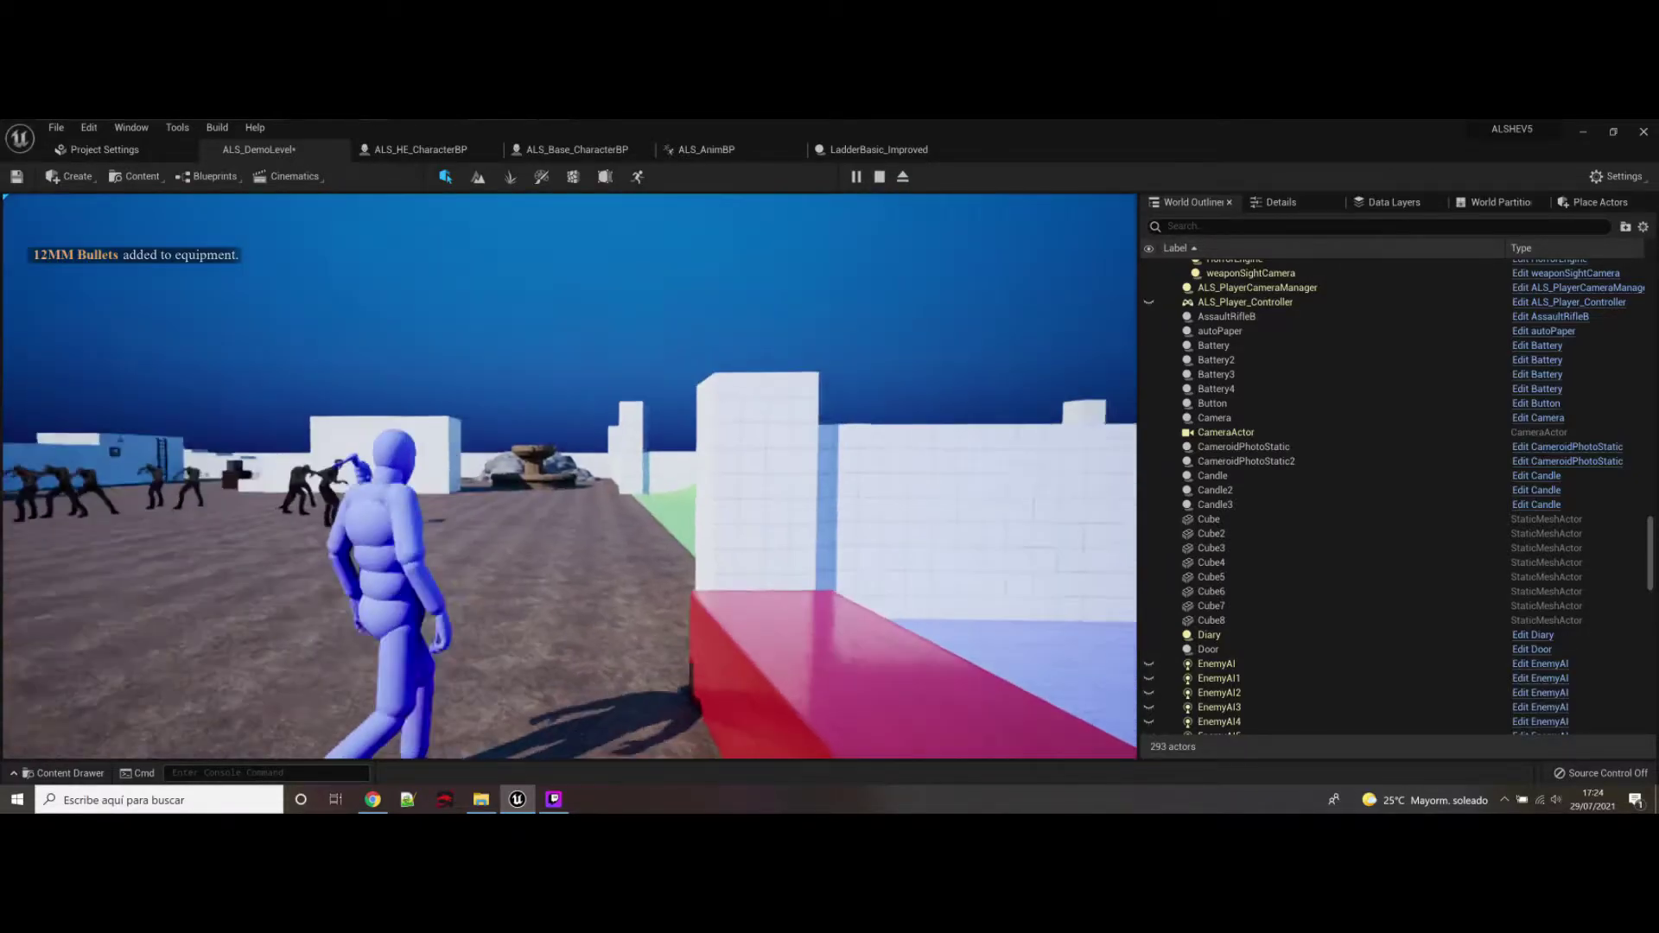
key("w")
scroll(570, 477, "down", 4)
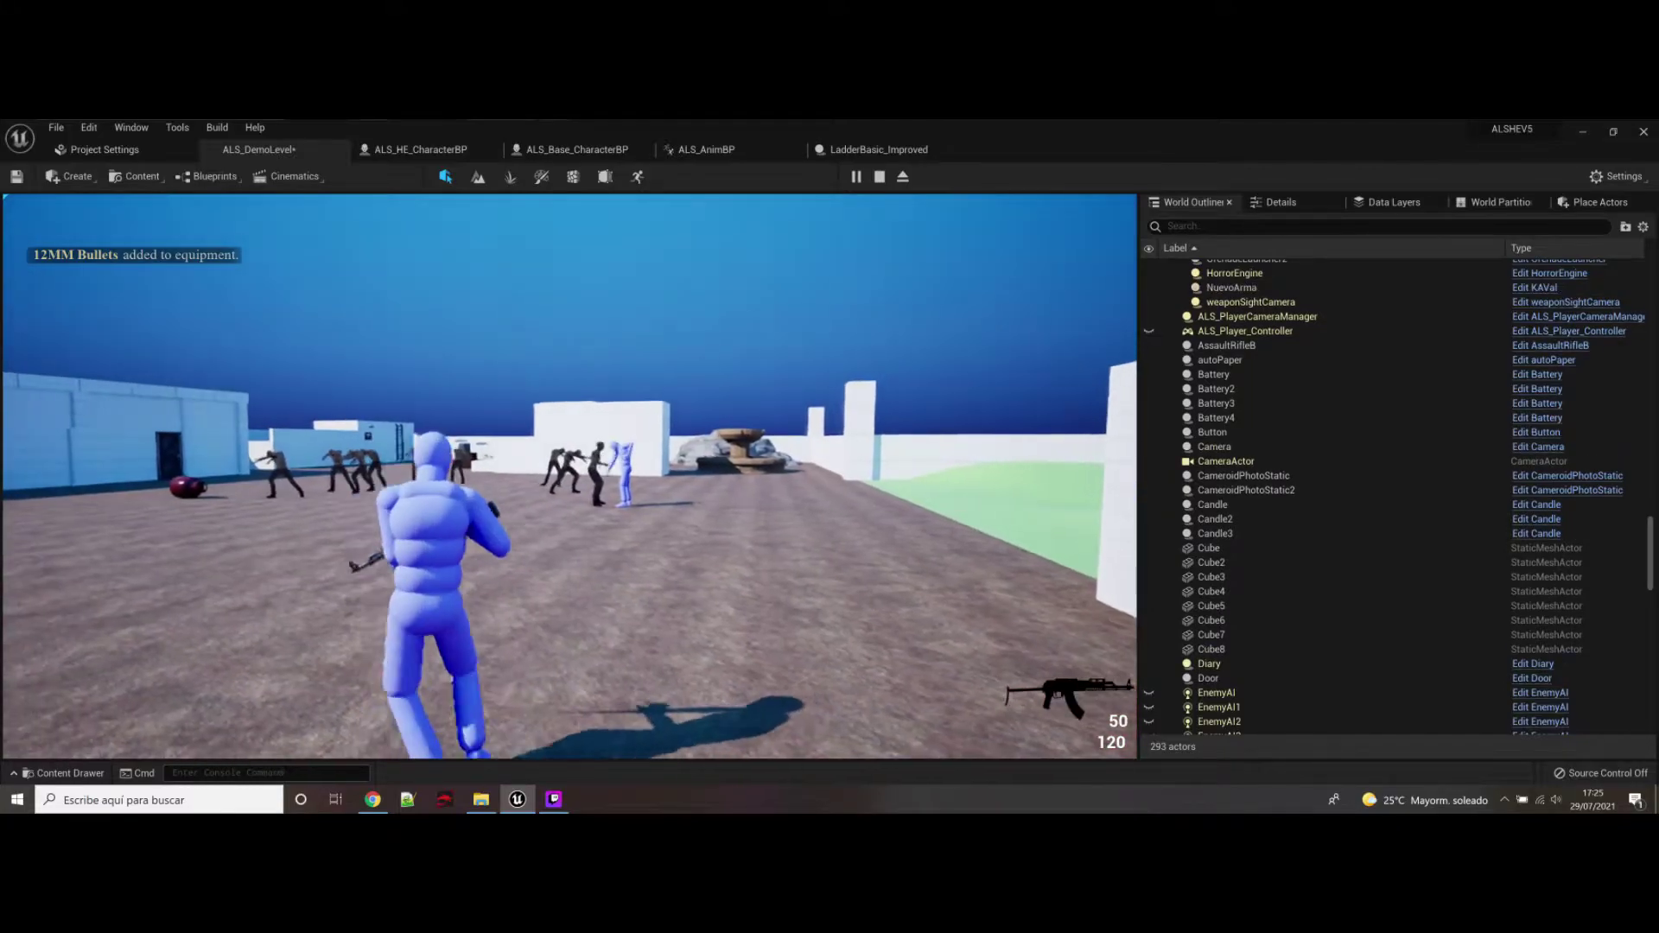
scroll(571, 476, "down", 1)
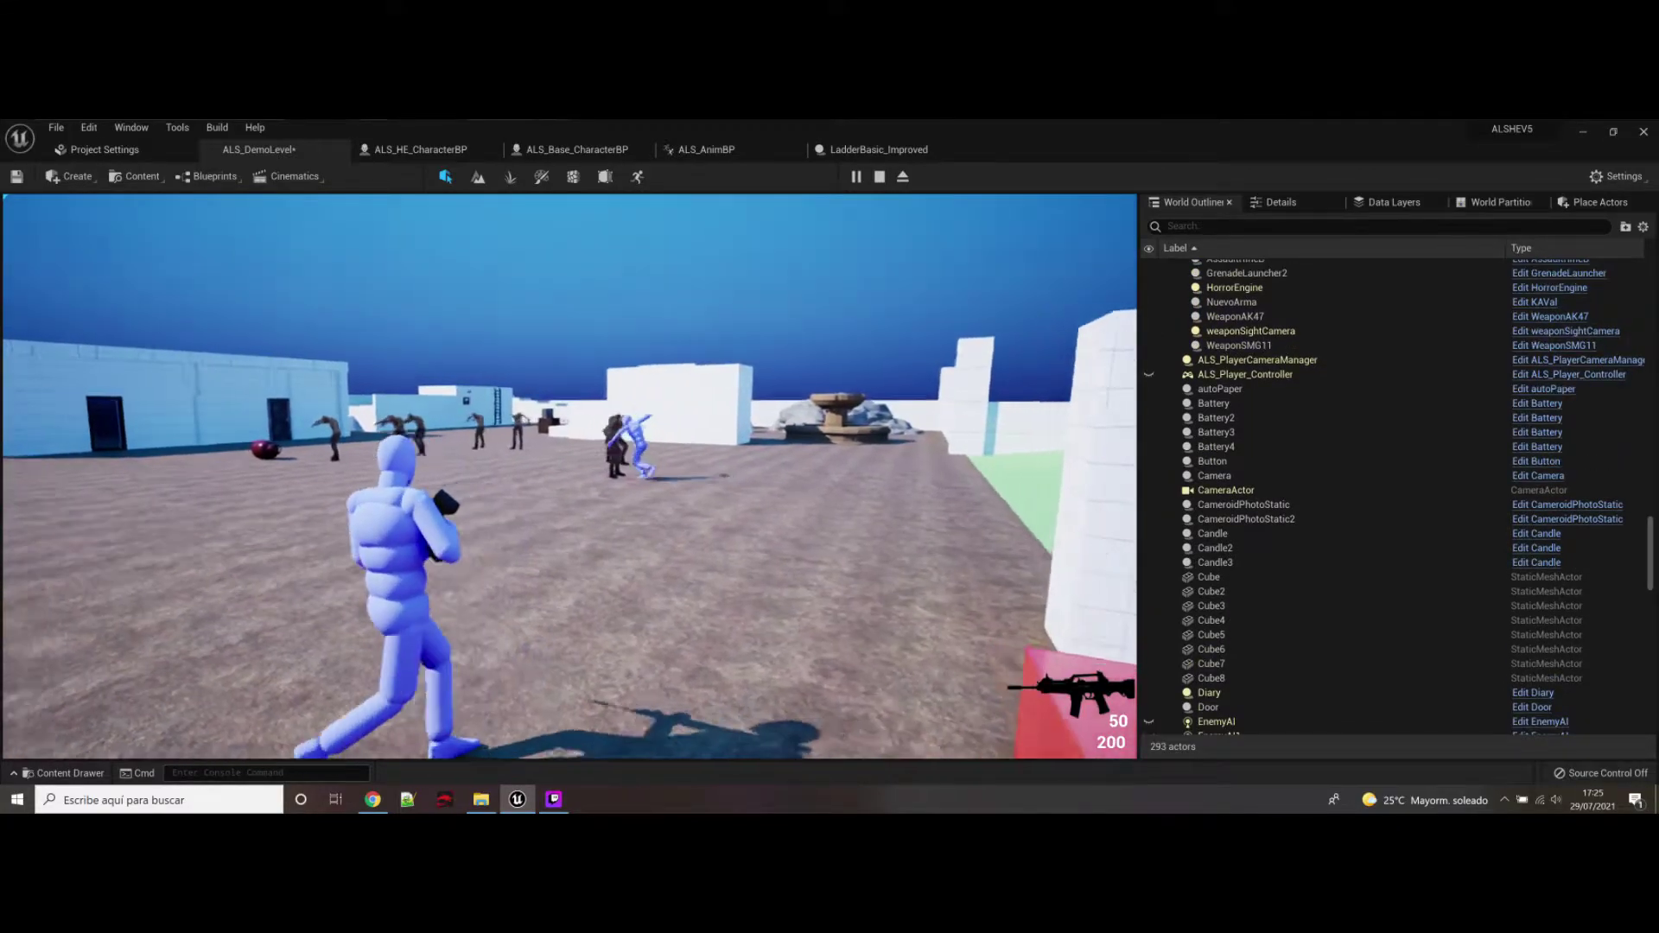
scroll(570, 476, "down", 1)
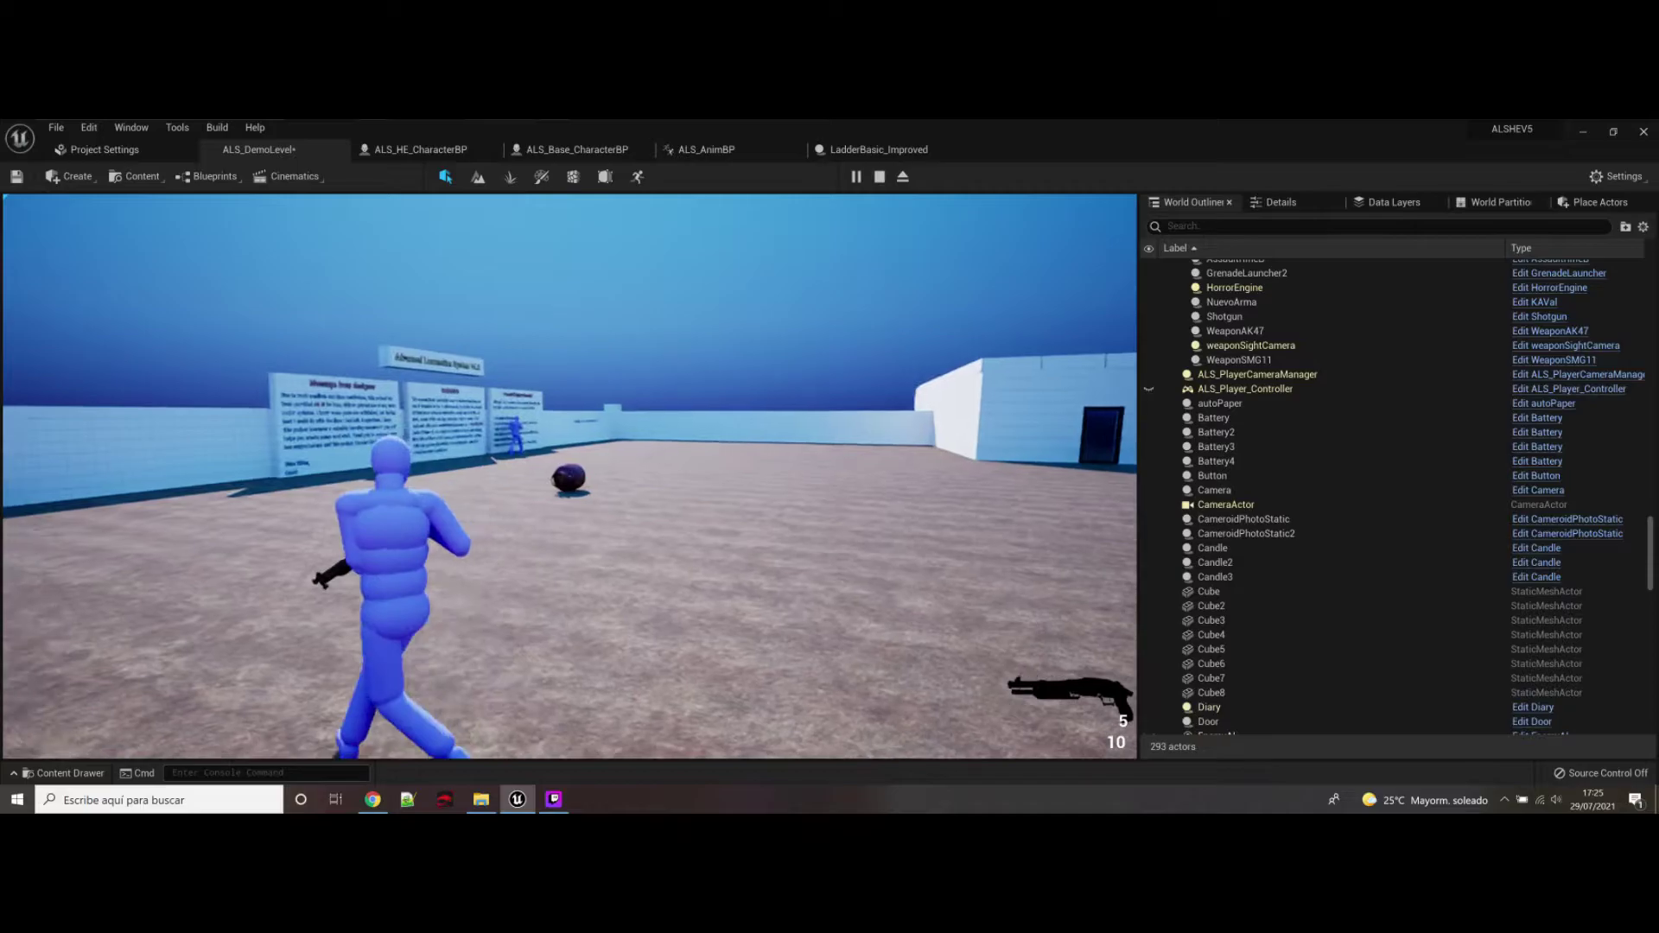
scroll(570, 476, "up", 1)
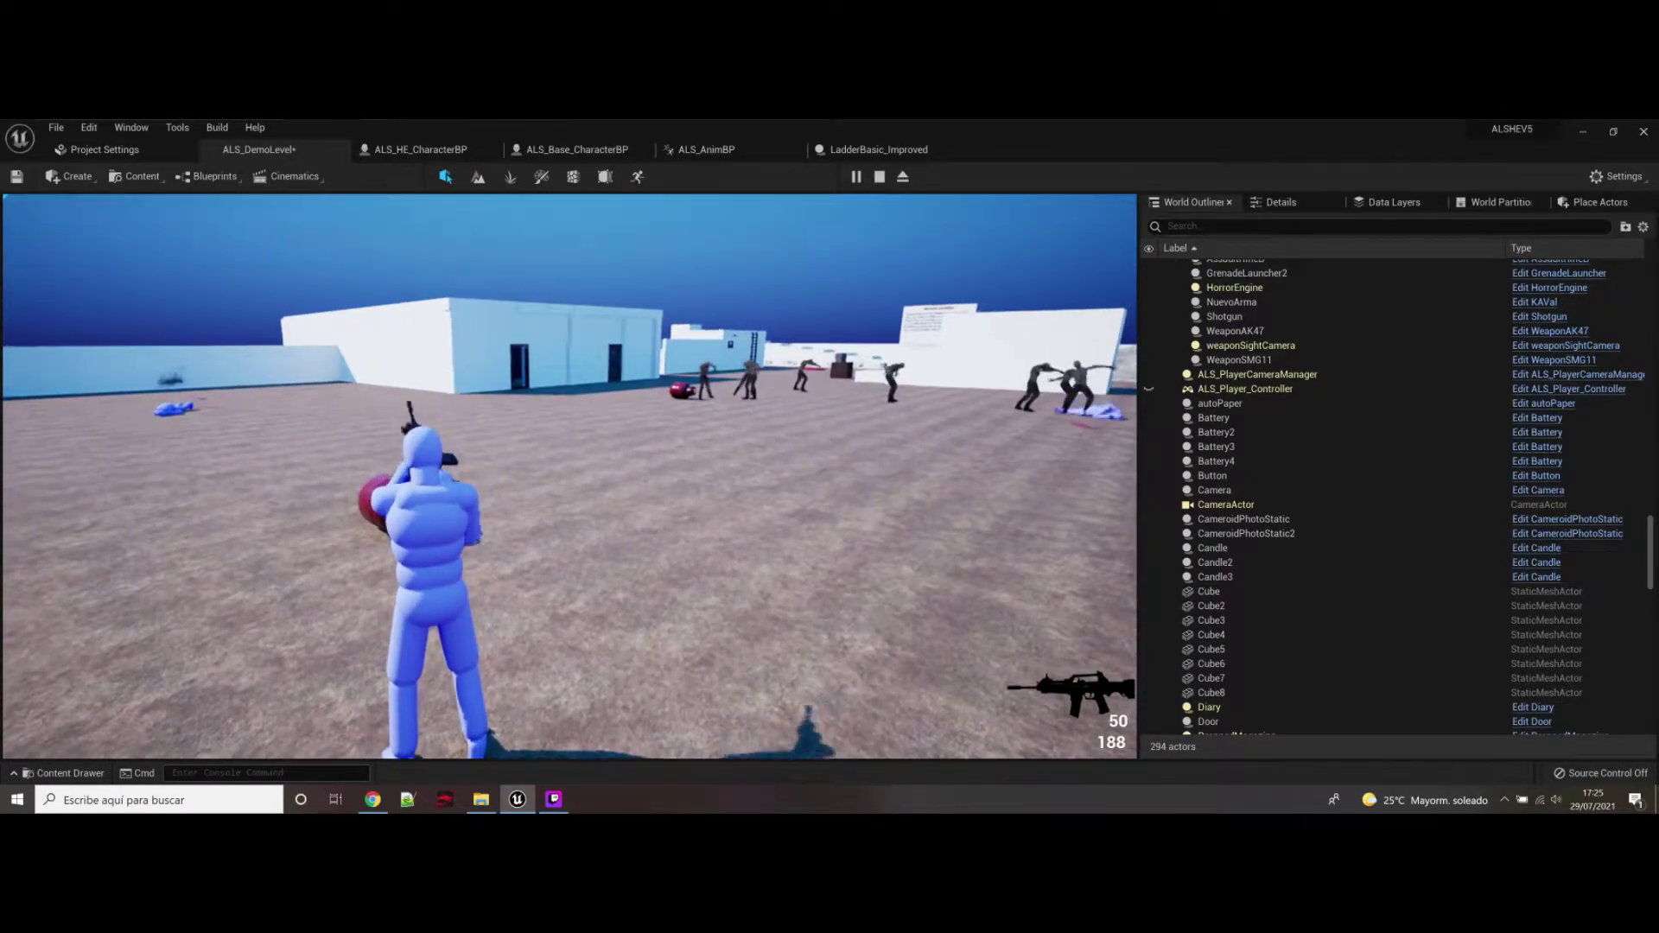
Step: Aim the assault rifle and shoot the approaching enemies while sidestepping on the open ground near the red counter
left_click(570, 476)
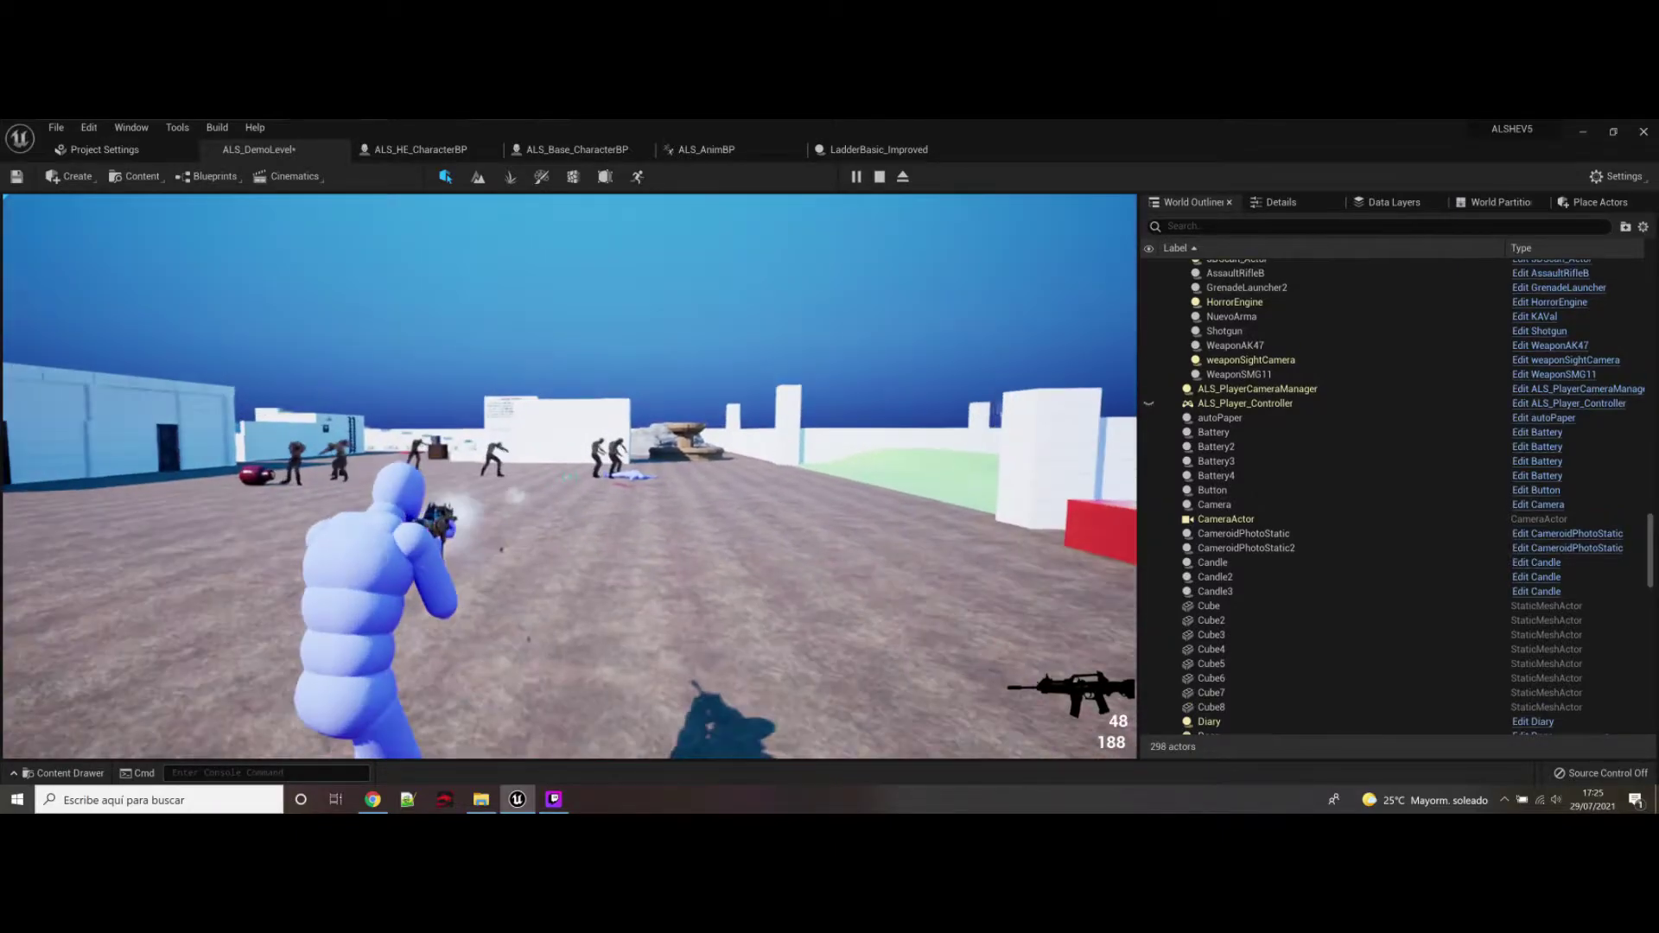
left_click(569, 476)
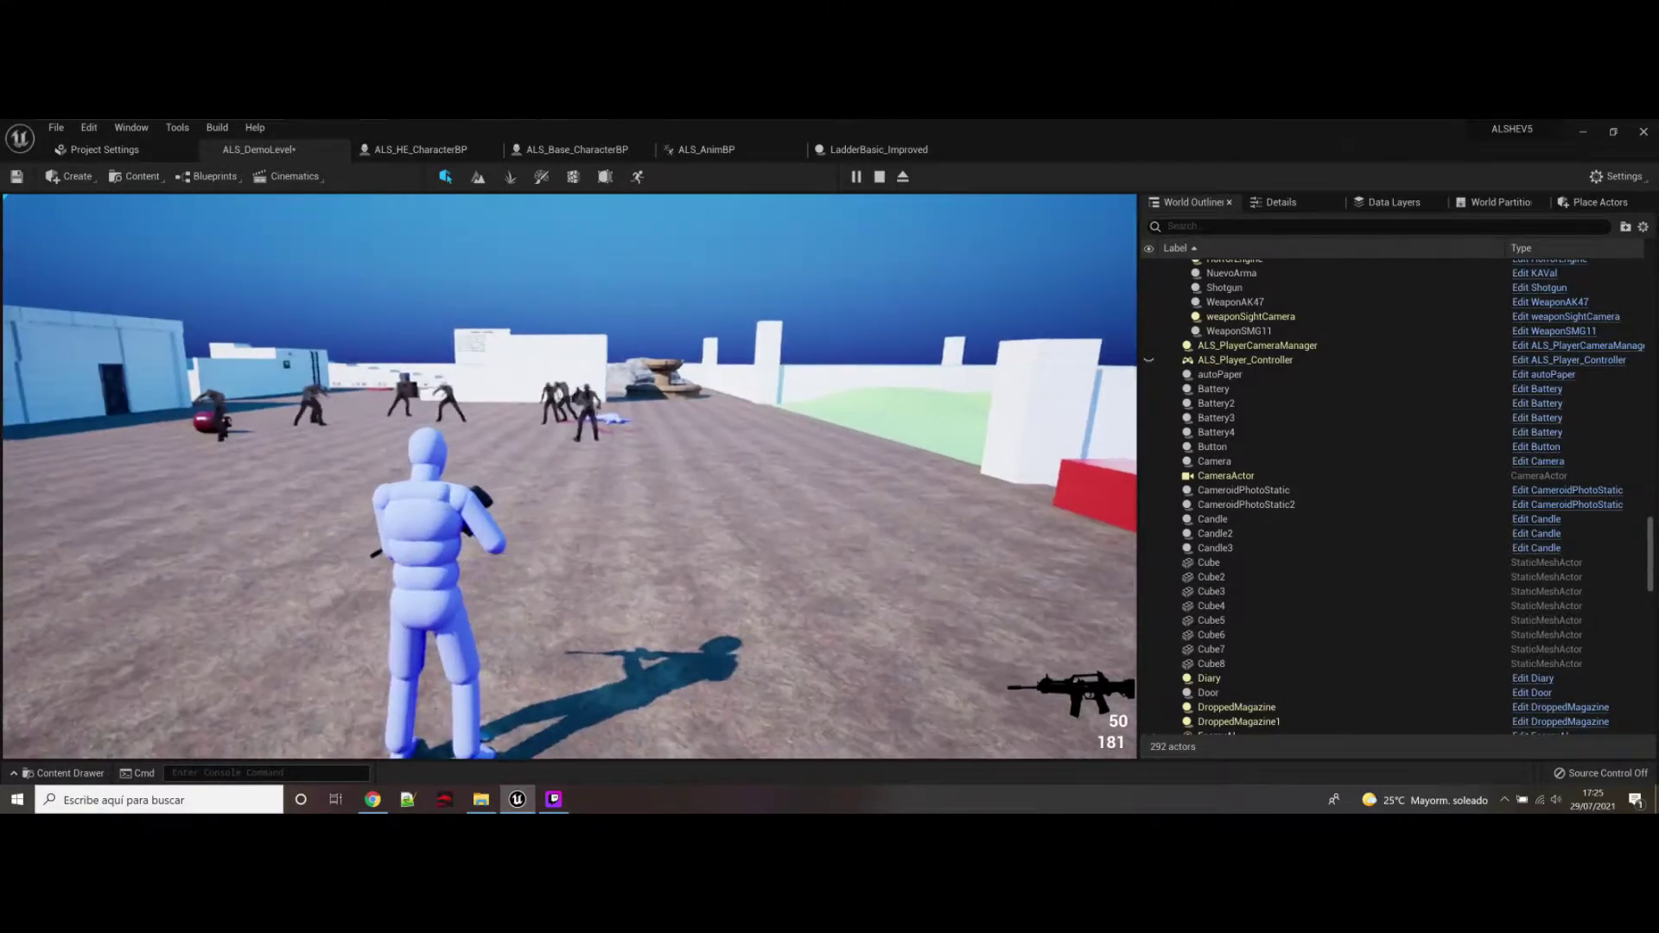
right_click(571, 476)
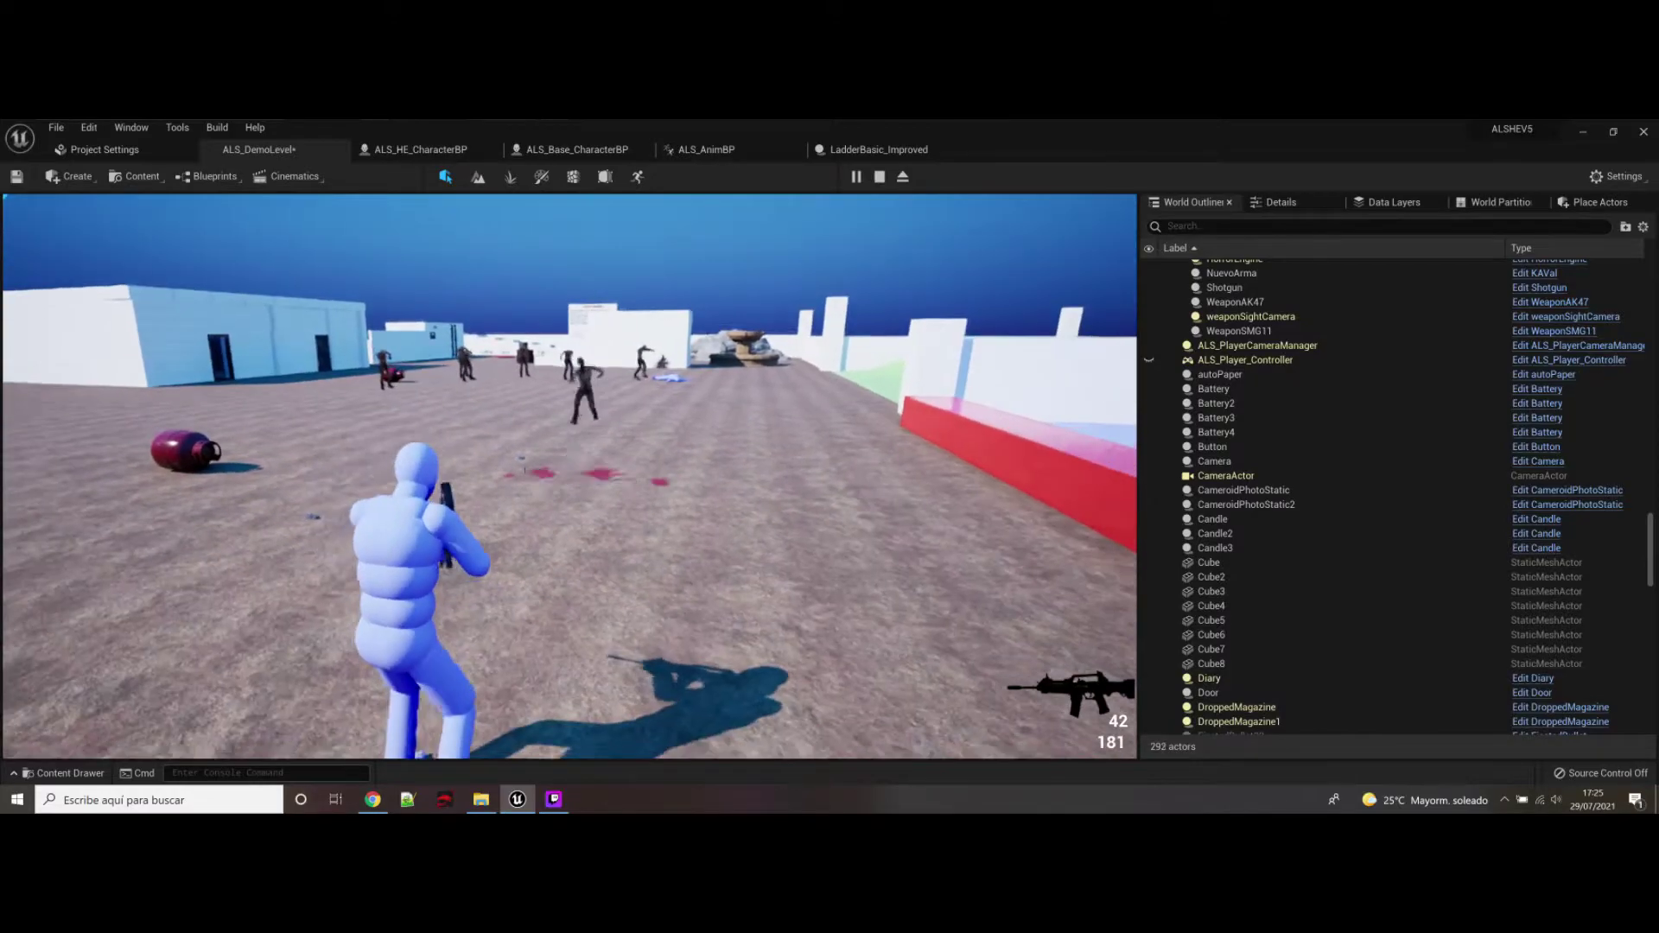
key("a")
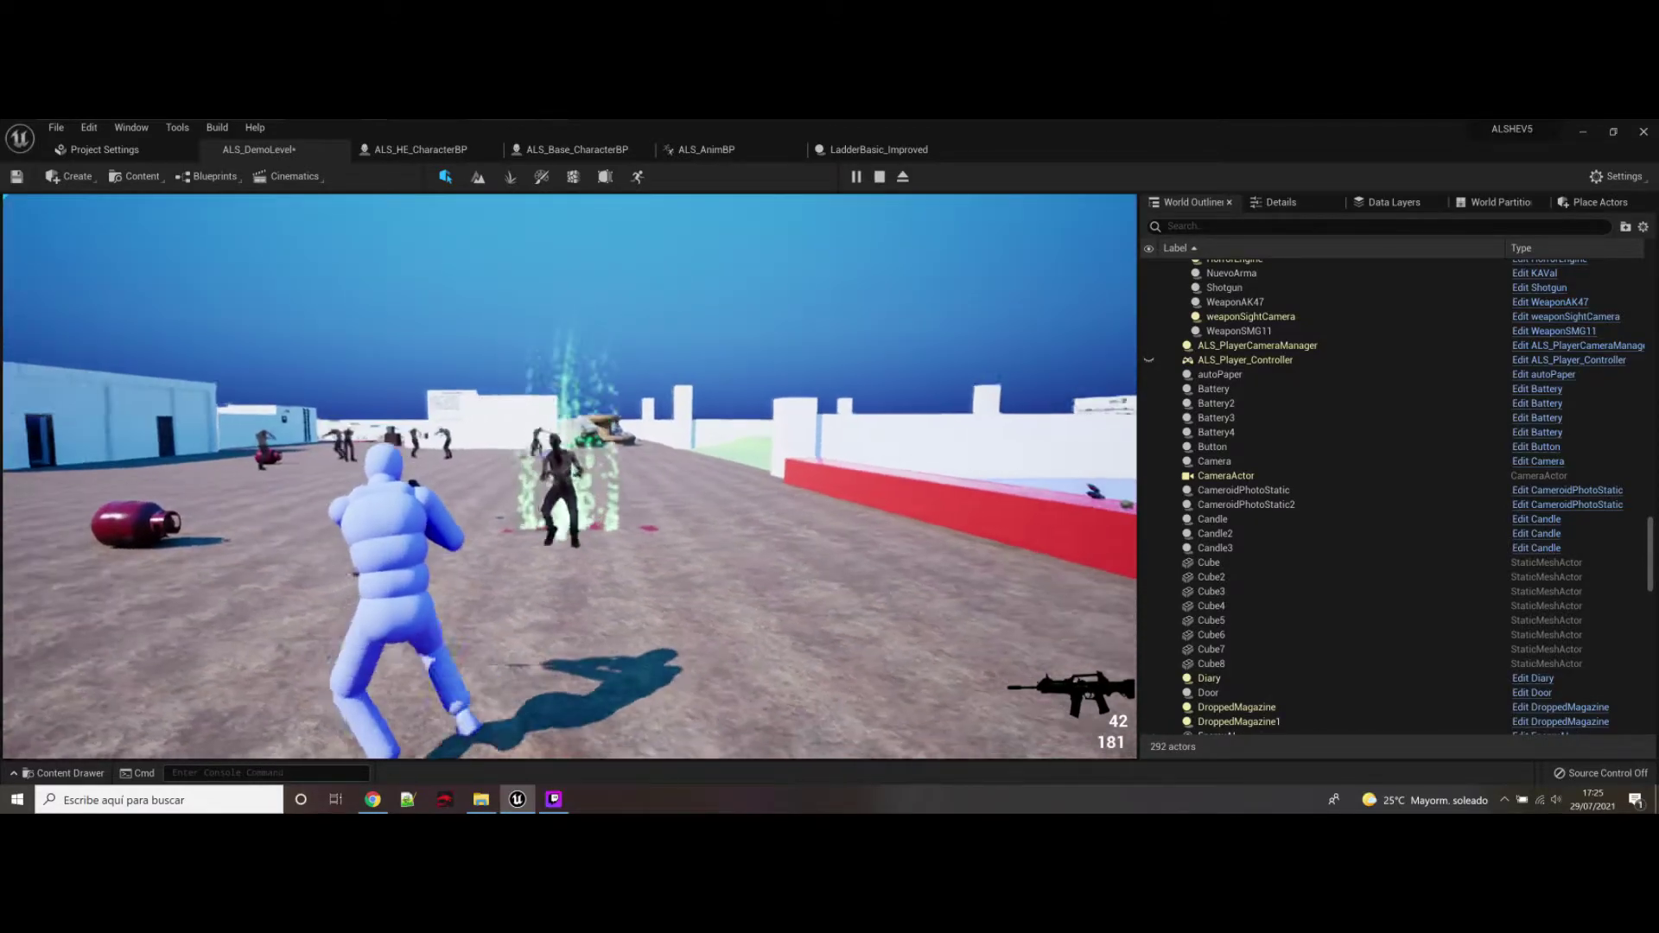
left_click(570, 476)
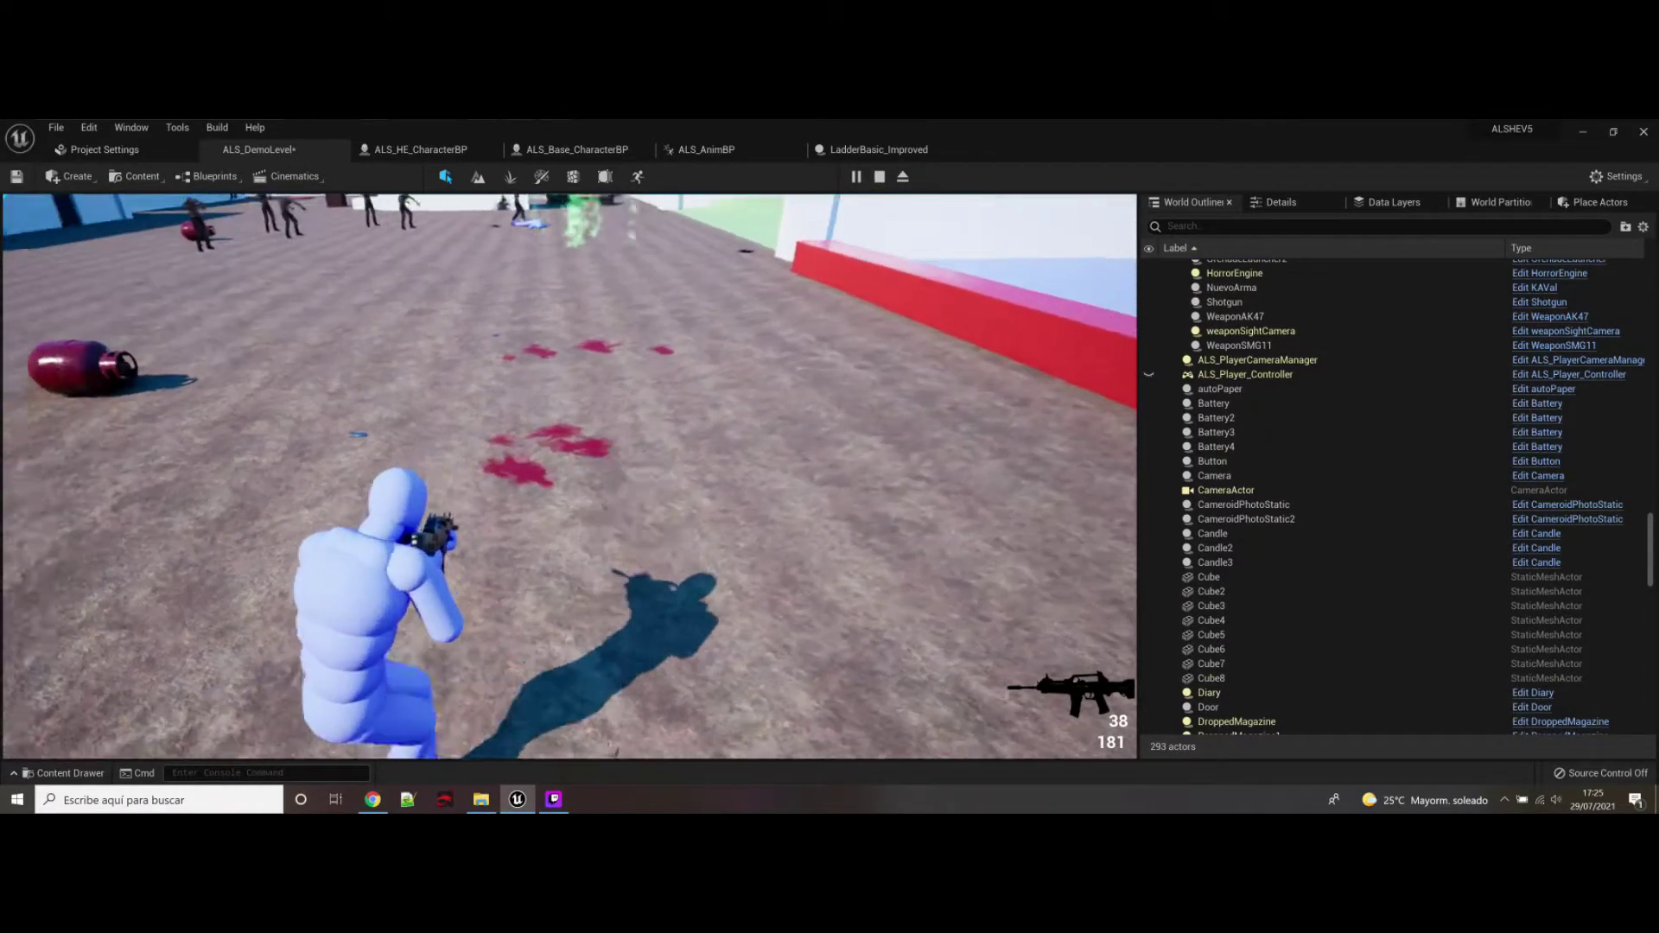
key("d")
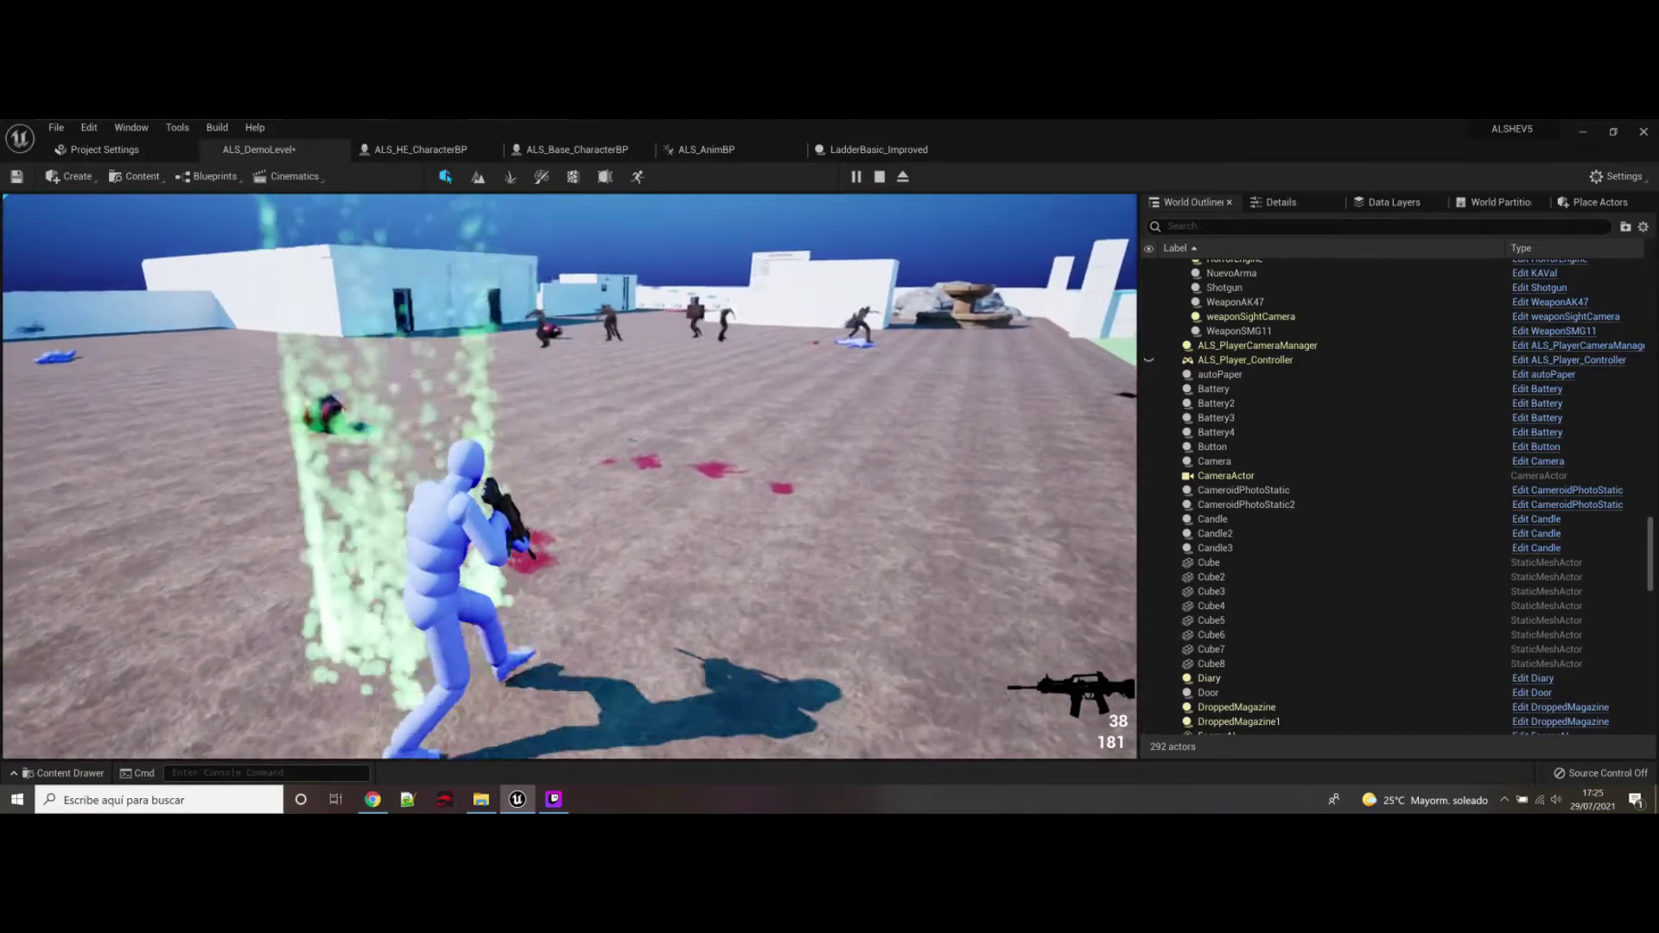
Step: Advance across the yard, shooting the remaining enemies and the explosive canister near the blue building with the assault rifle
key("w")
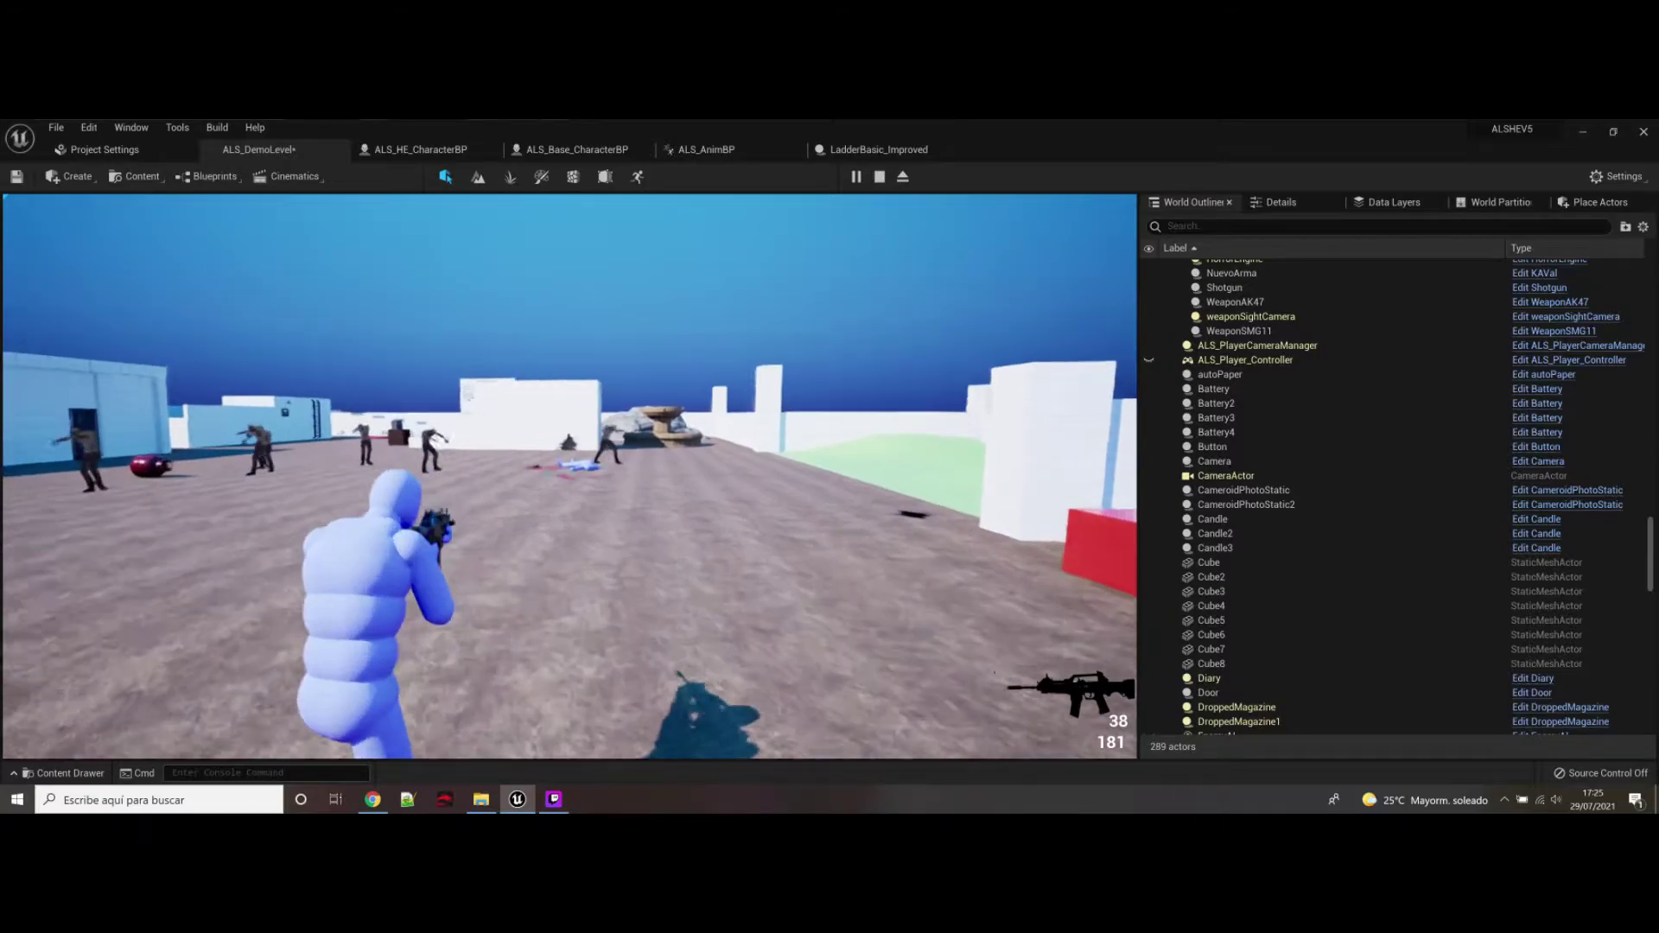
key("w")
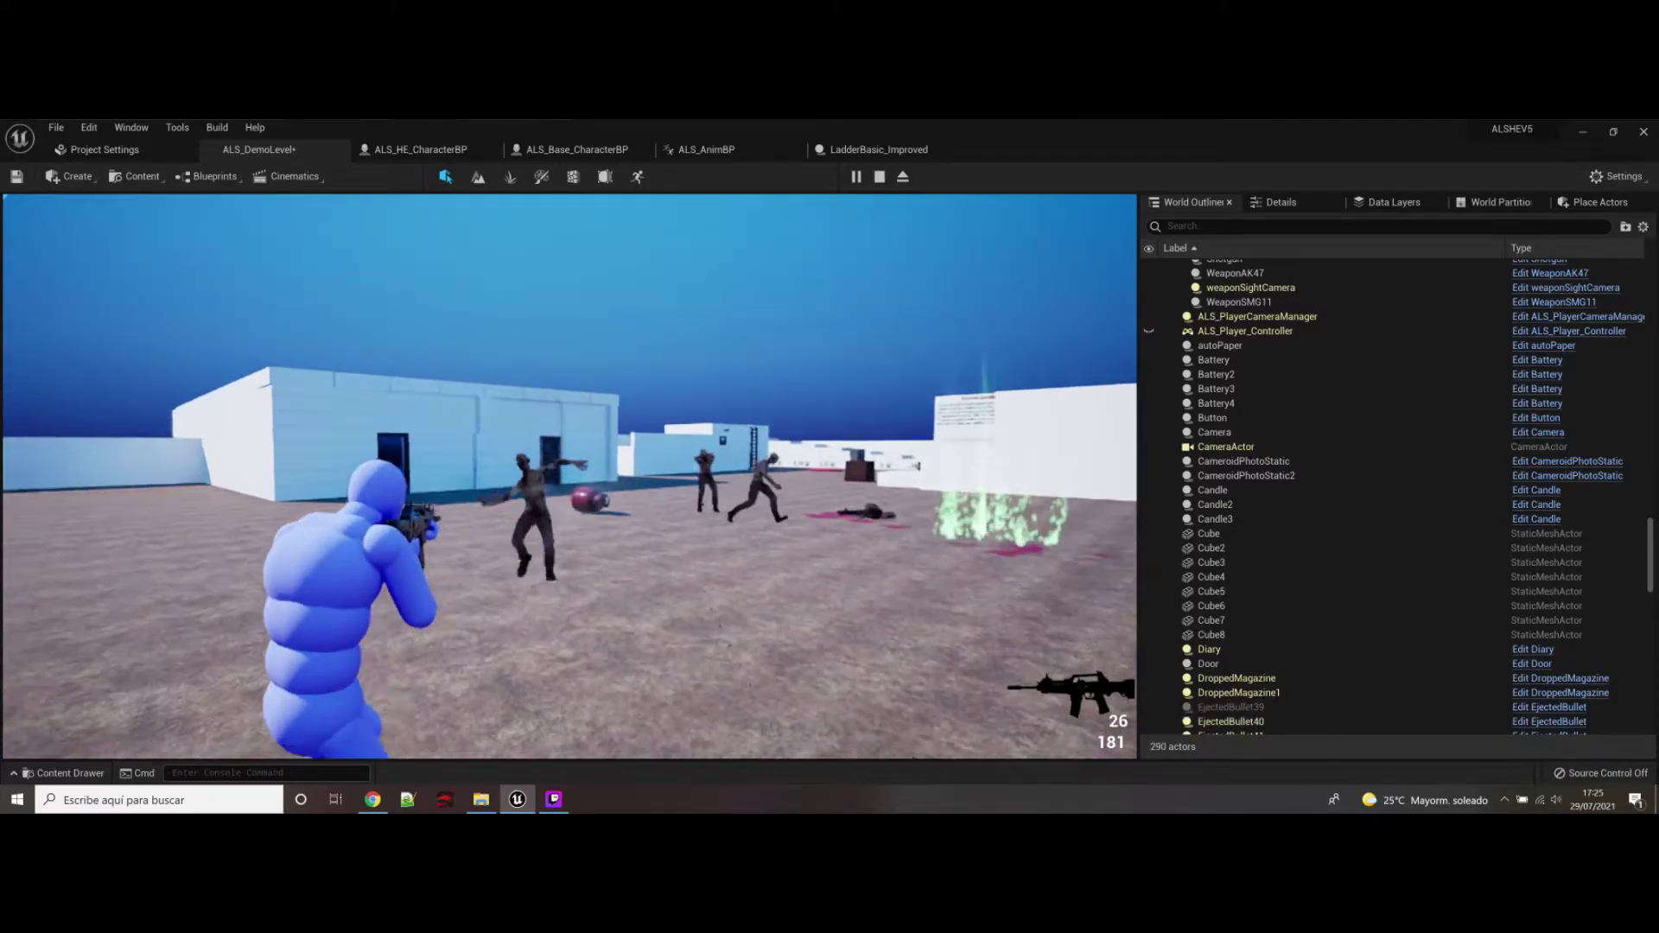
left_click(571, 476)
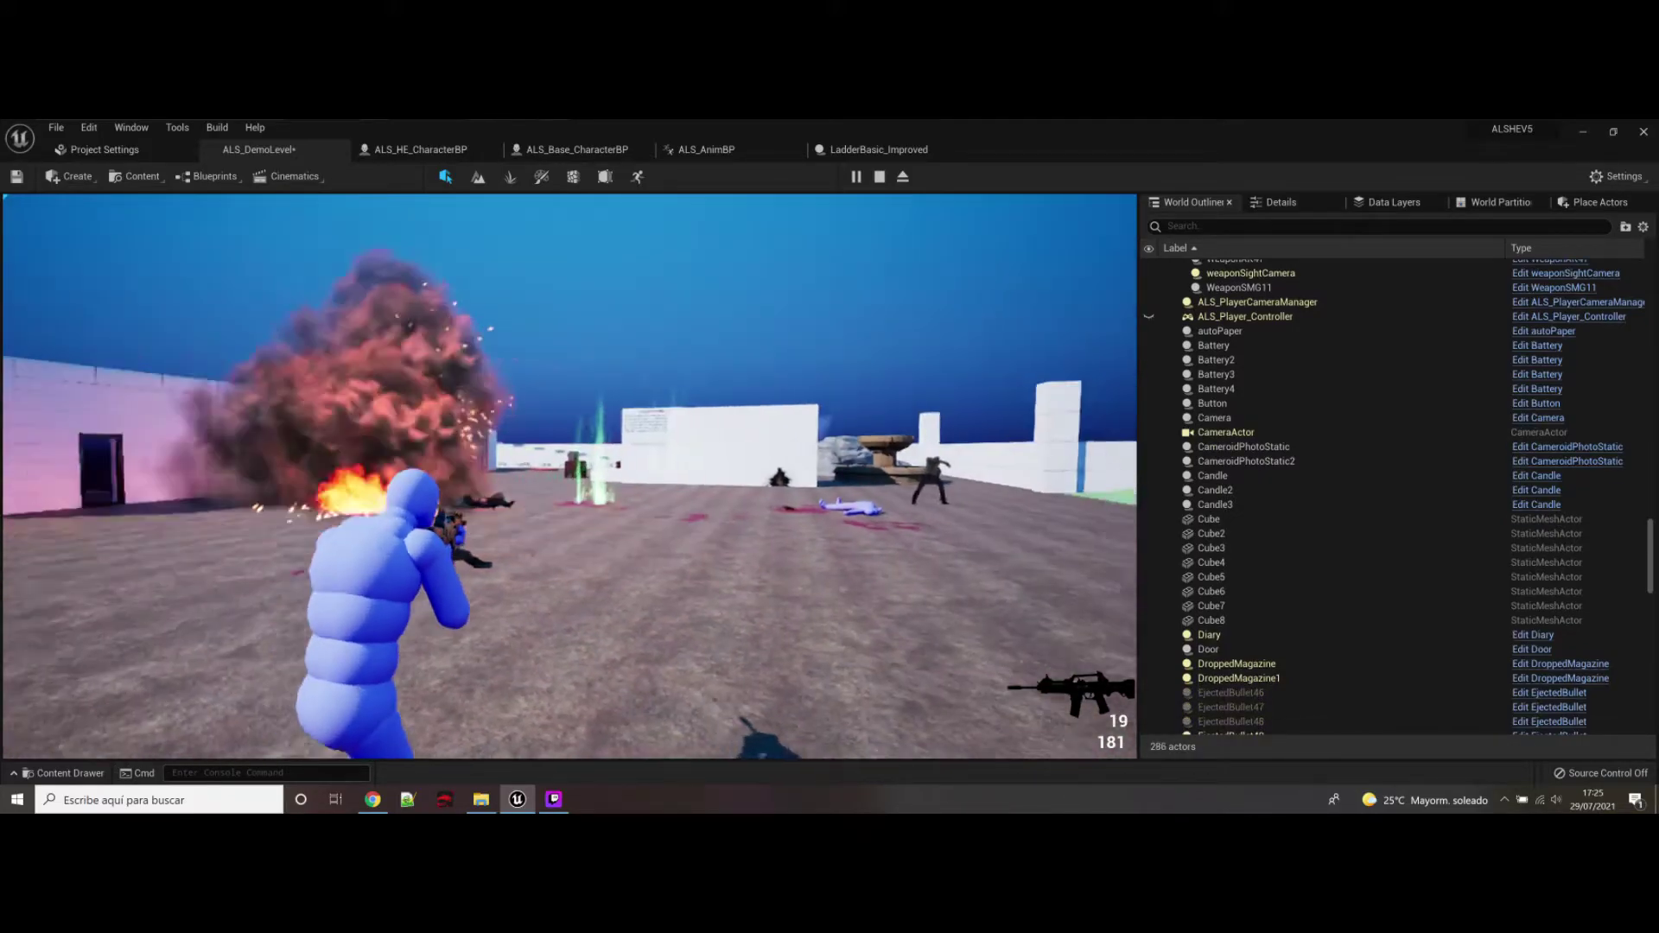
left_click(571, 476)
left_click(570, 476)
key("w")
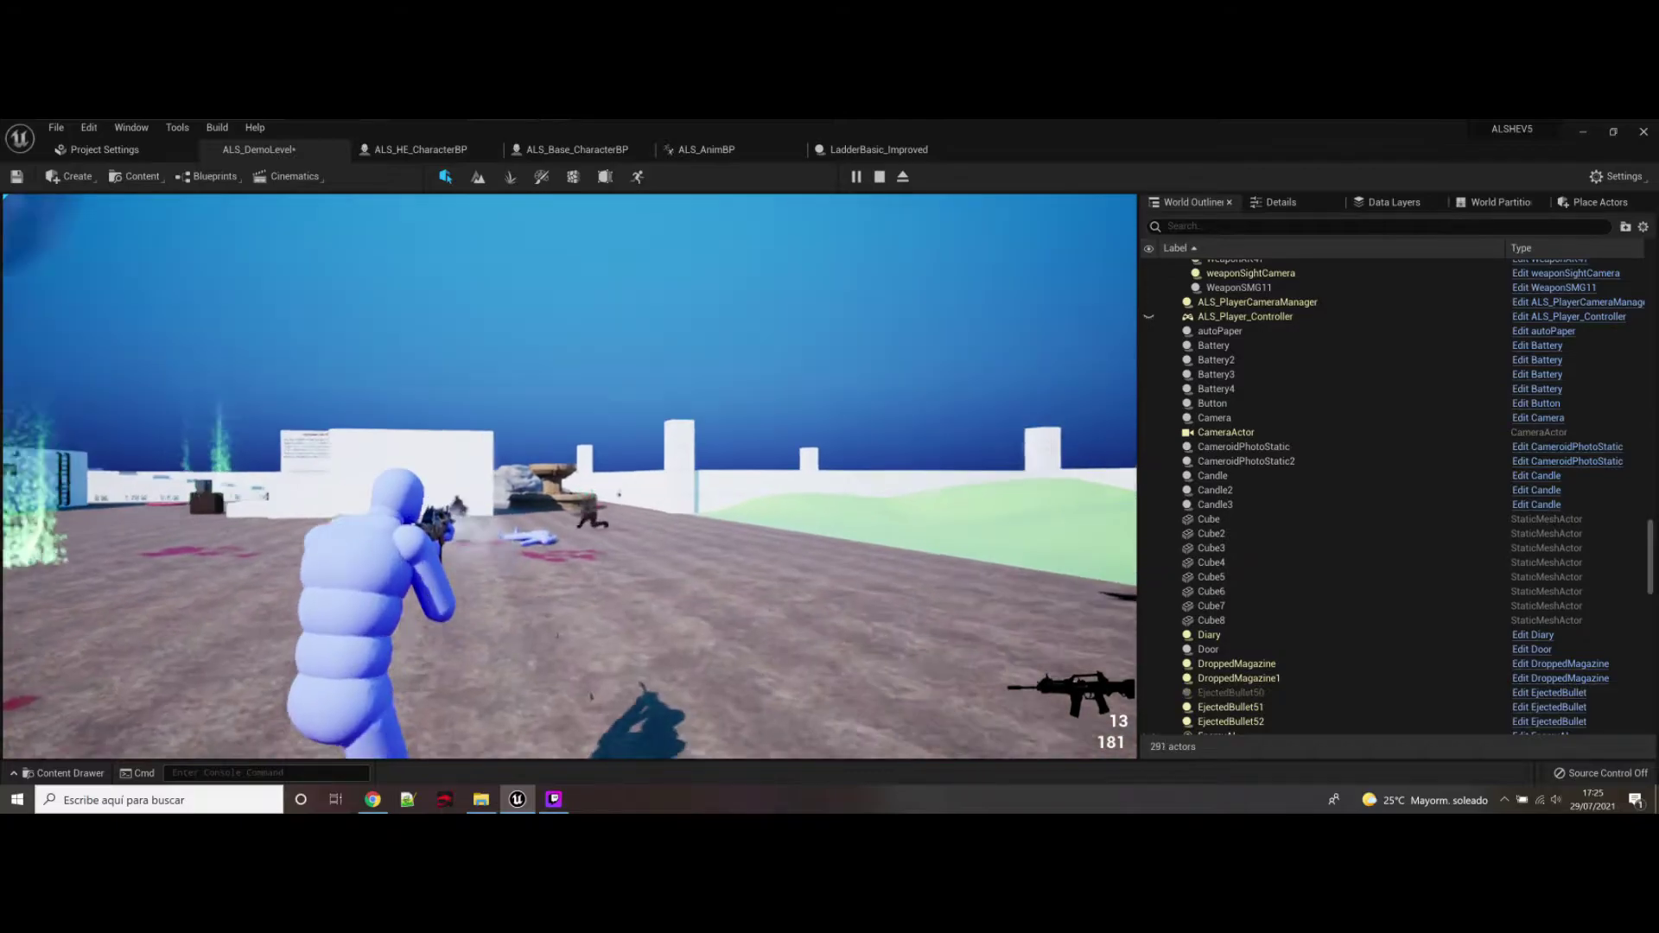
Step: Reload the assault rifle, advance across the yard in first-person view, and fire at the enemies and the white wall
key("r")
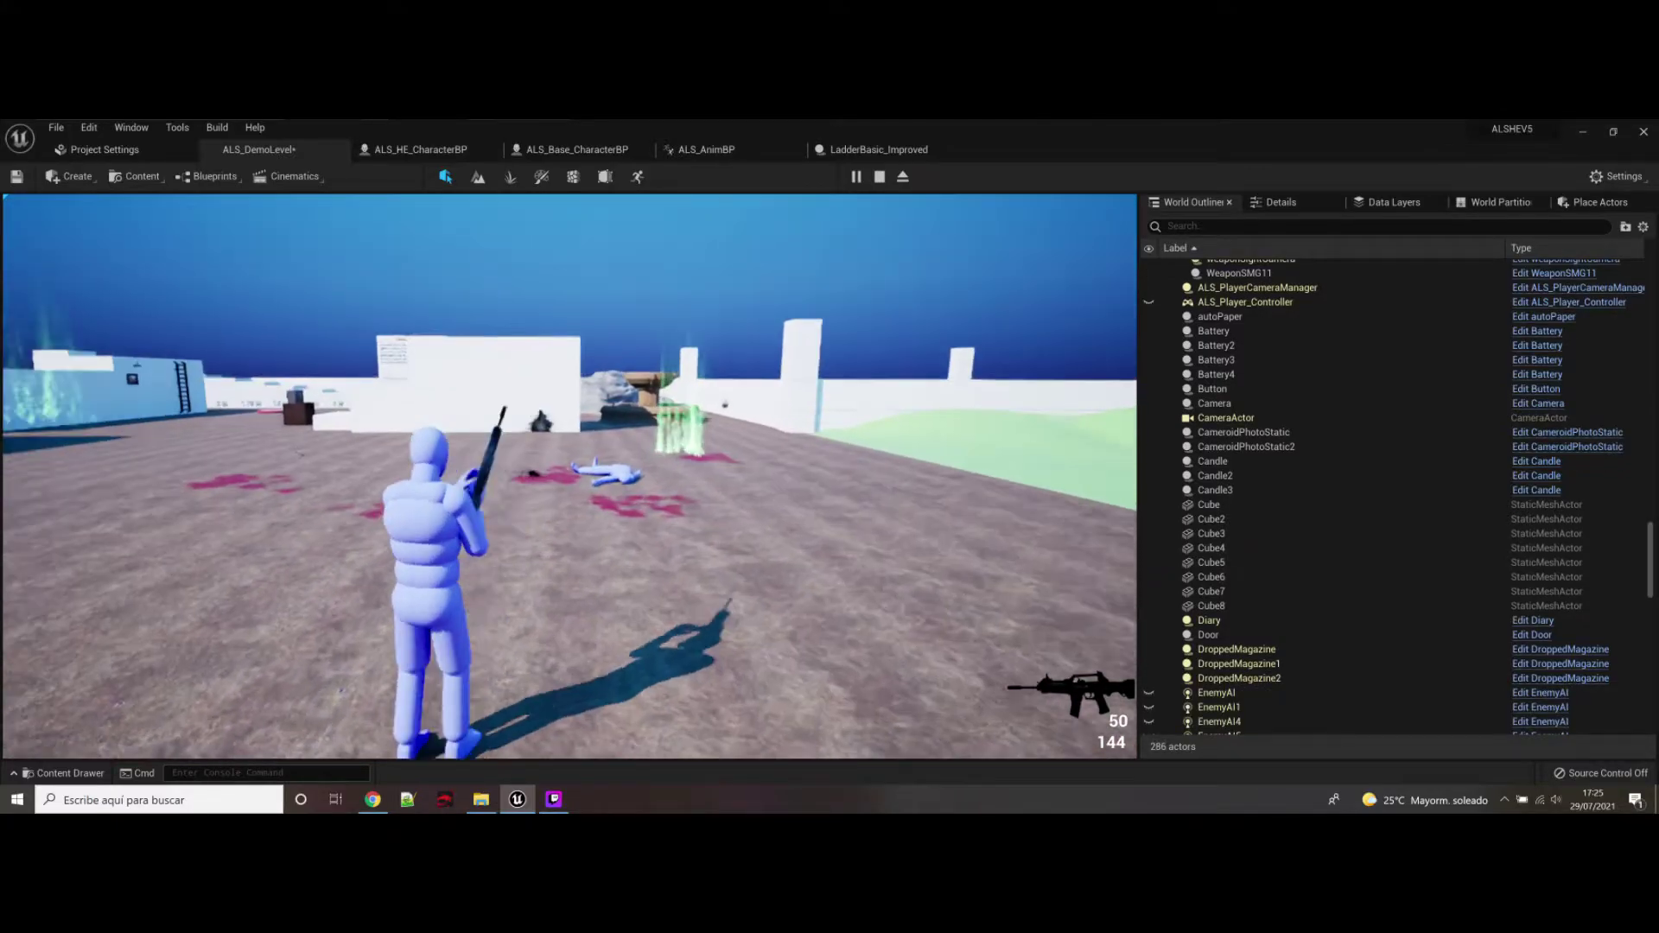
key("w")
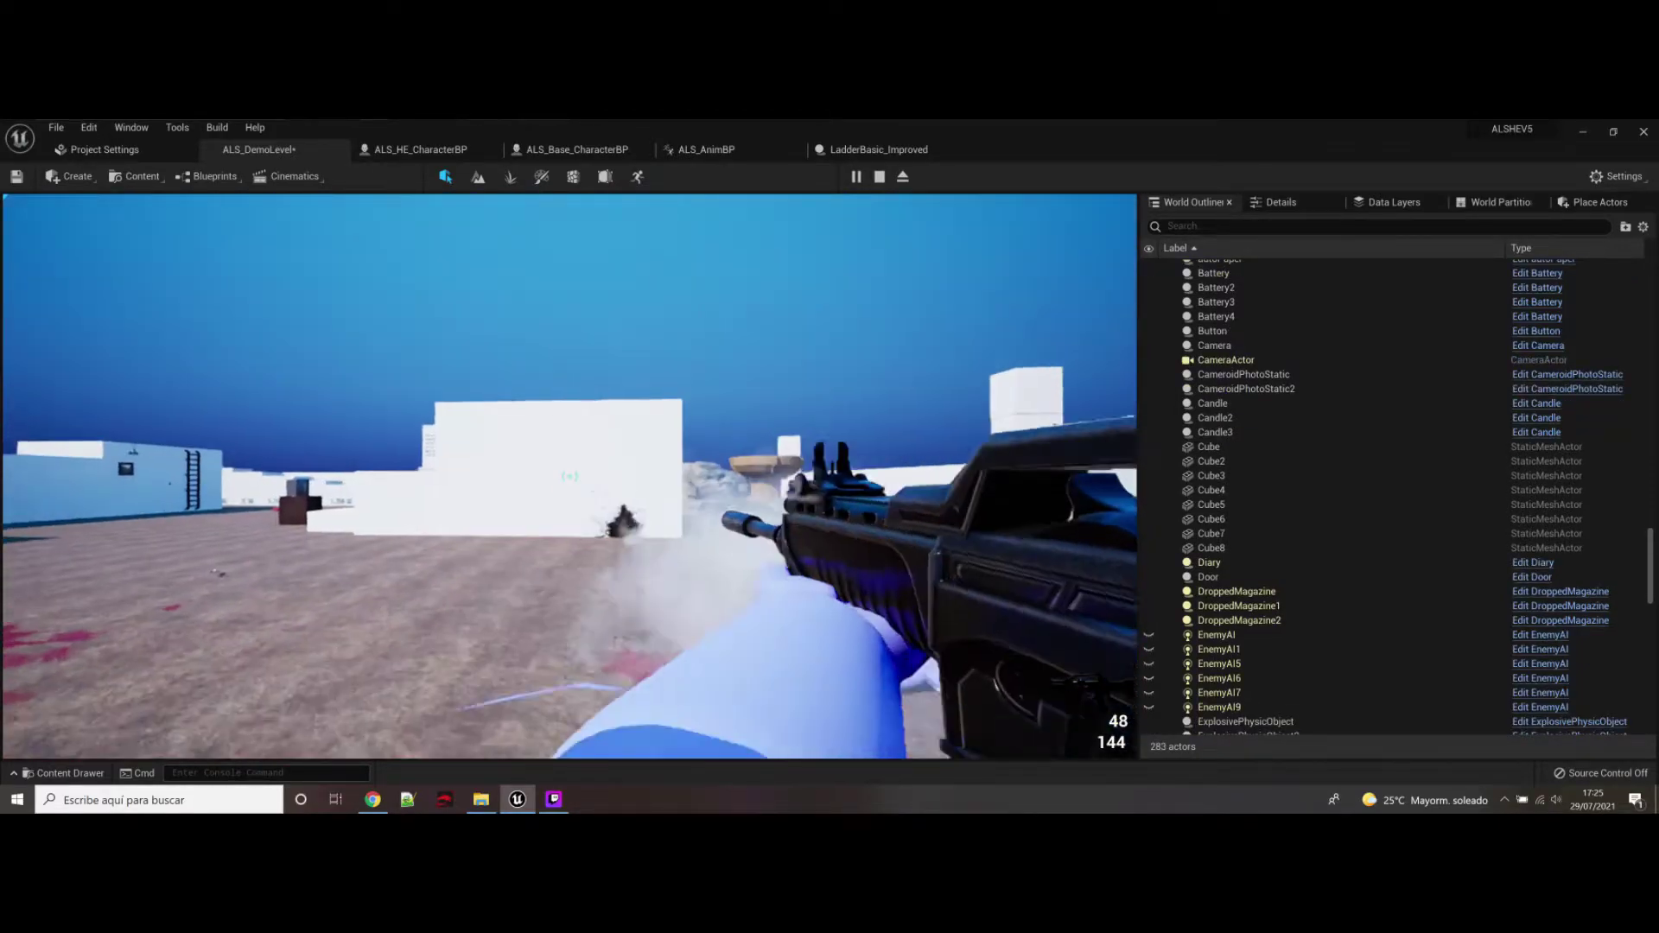
key("r")
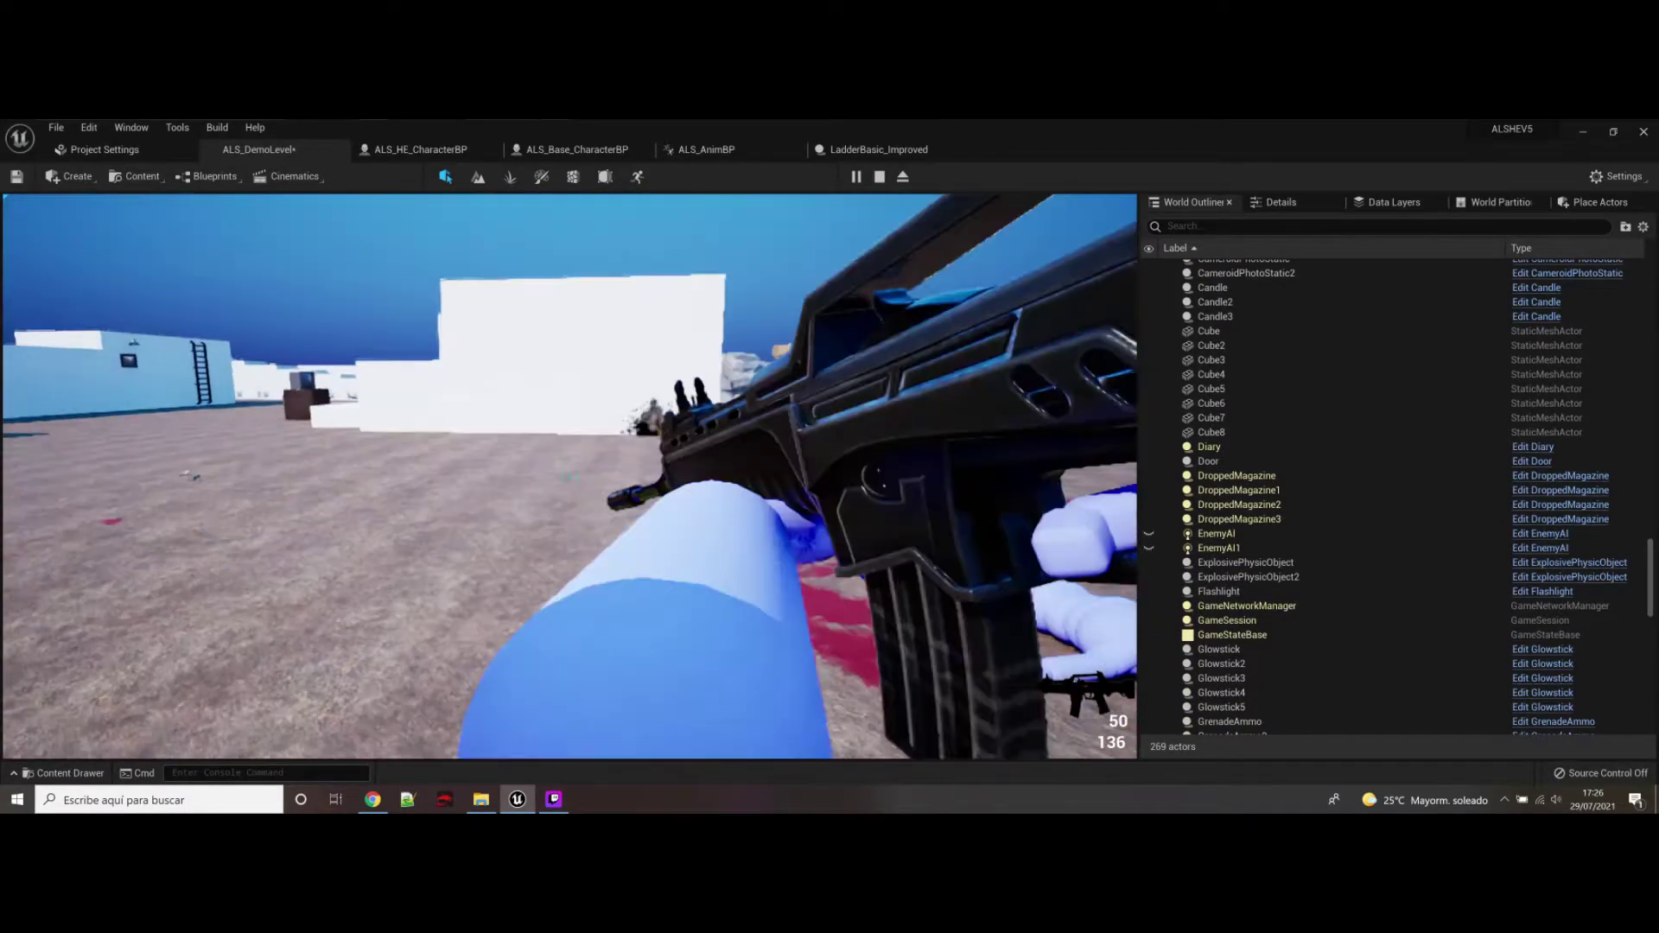
left_click(569, 476)
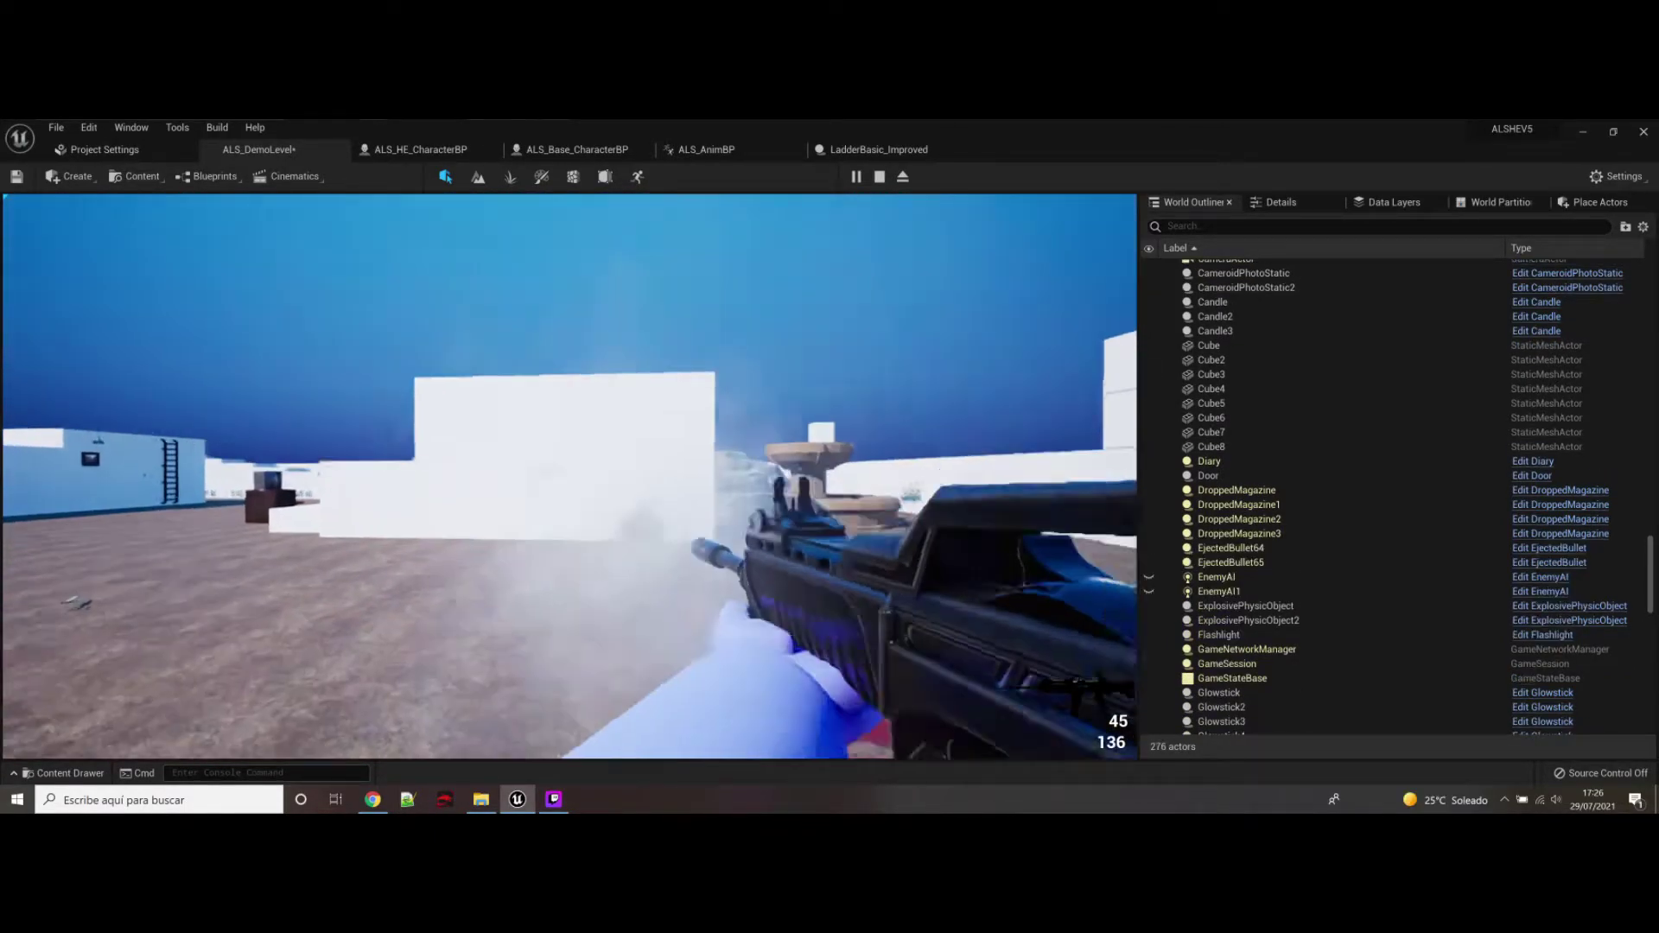
Step: Switch through the submachine gun, wooden-stocked rifle and shotgun, test-firing and reloading the rifle towards the white wall
key("2")
key("1")
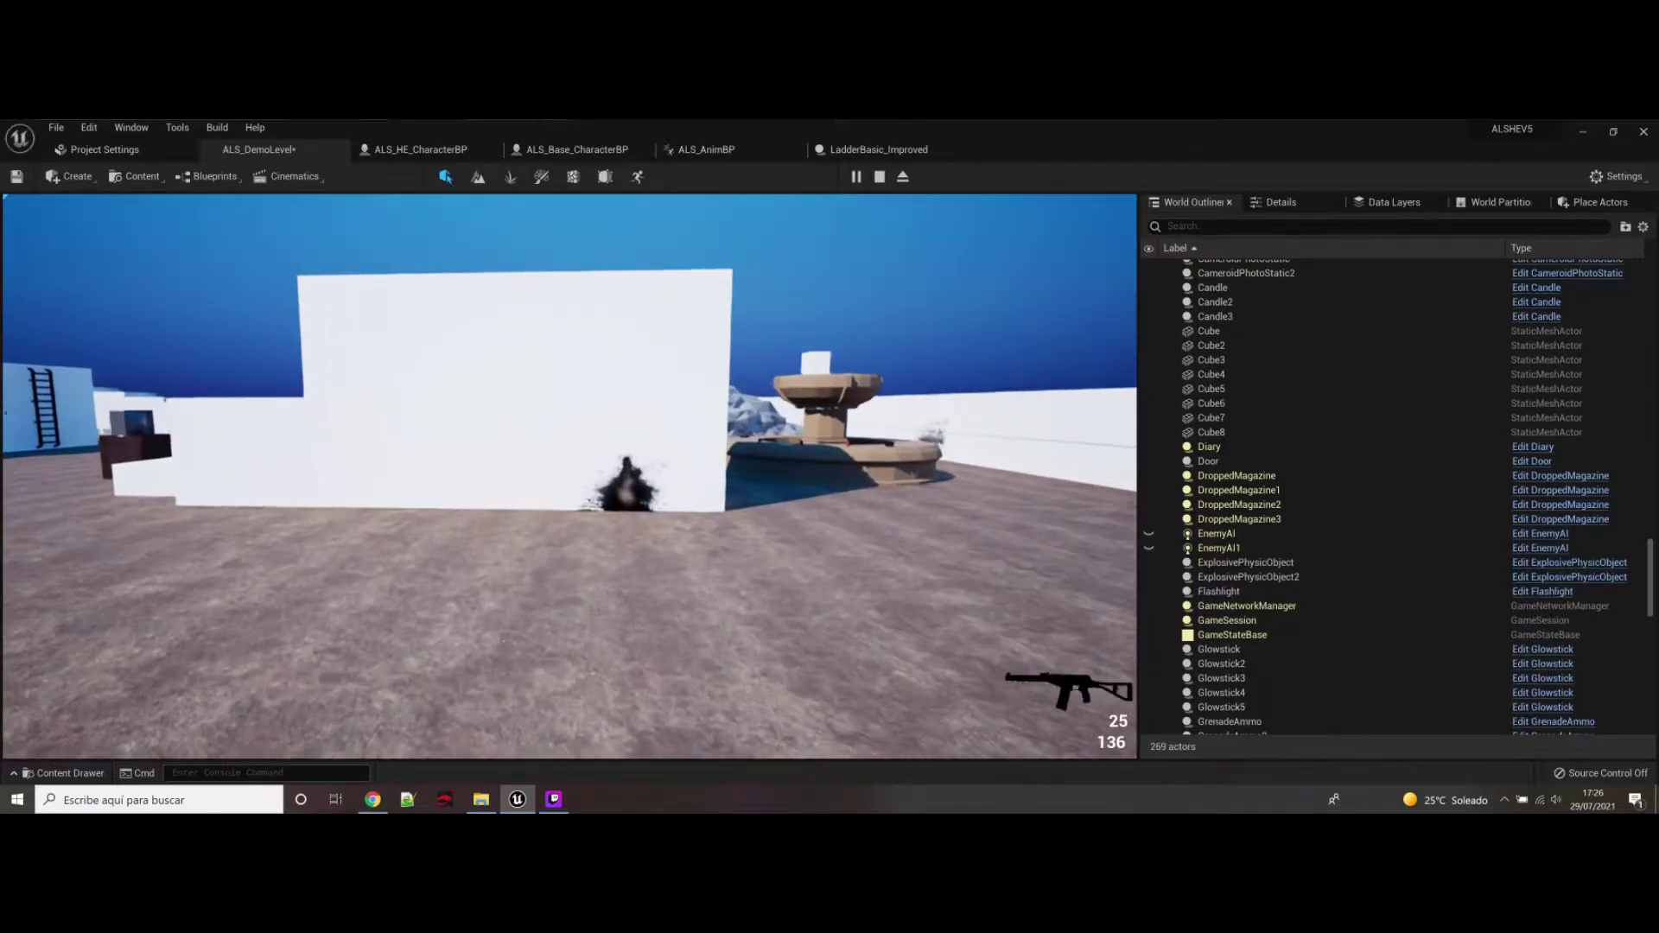
left_click(569, 476)
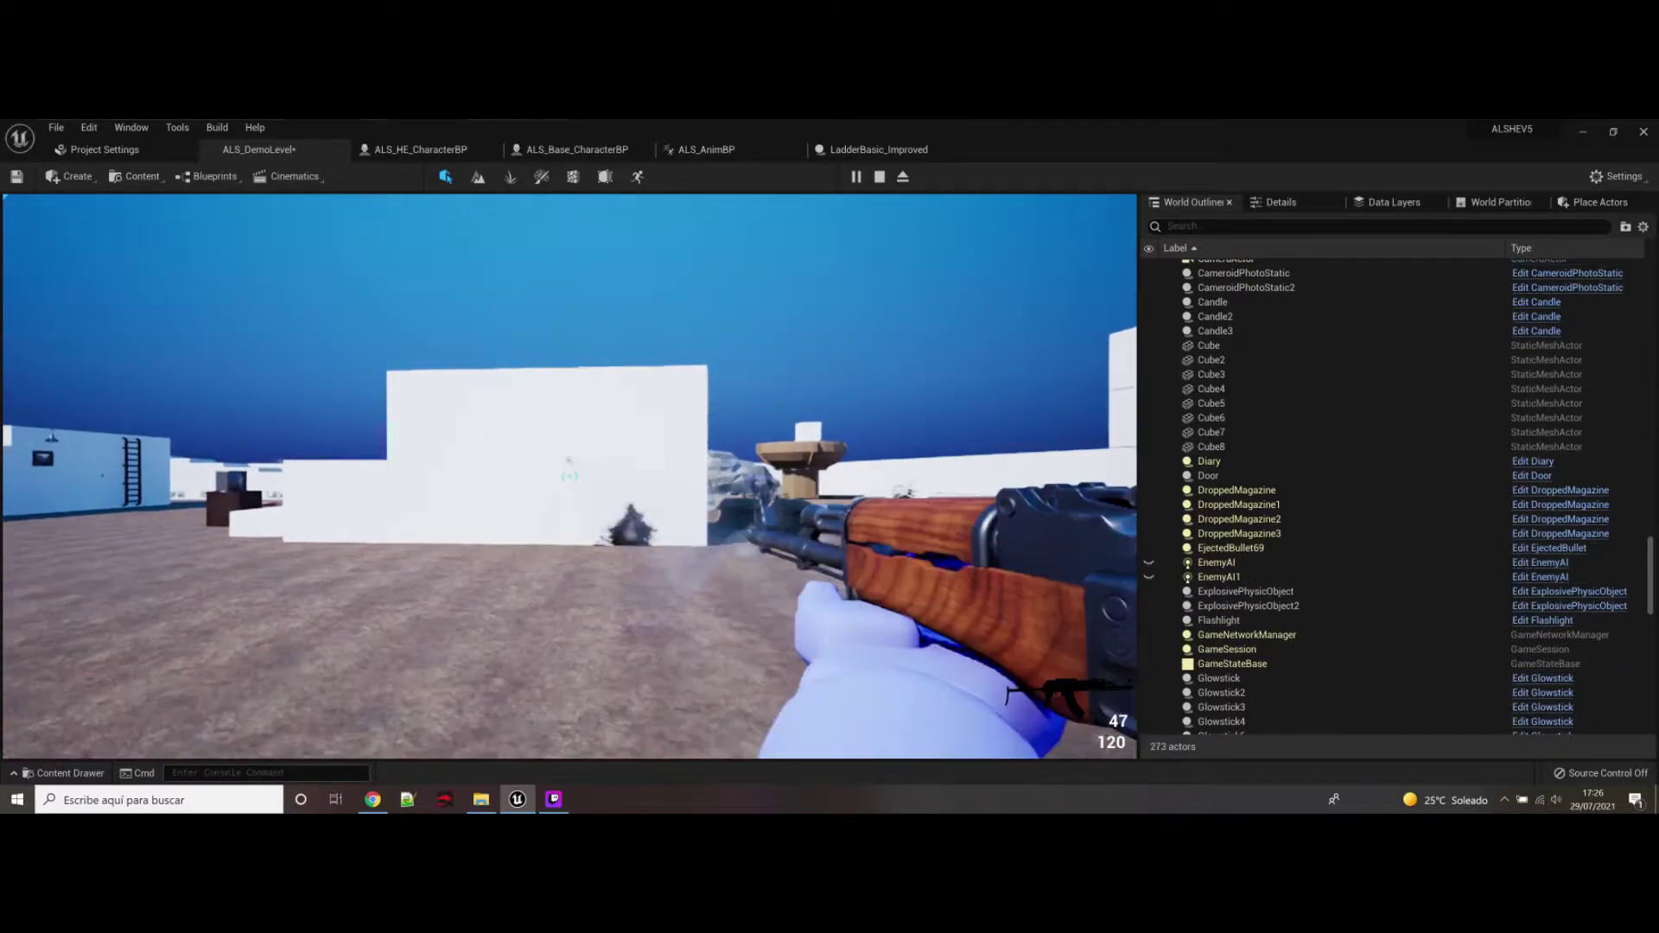
key("r")
key("r")
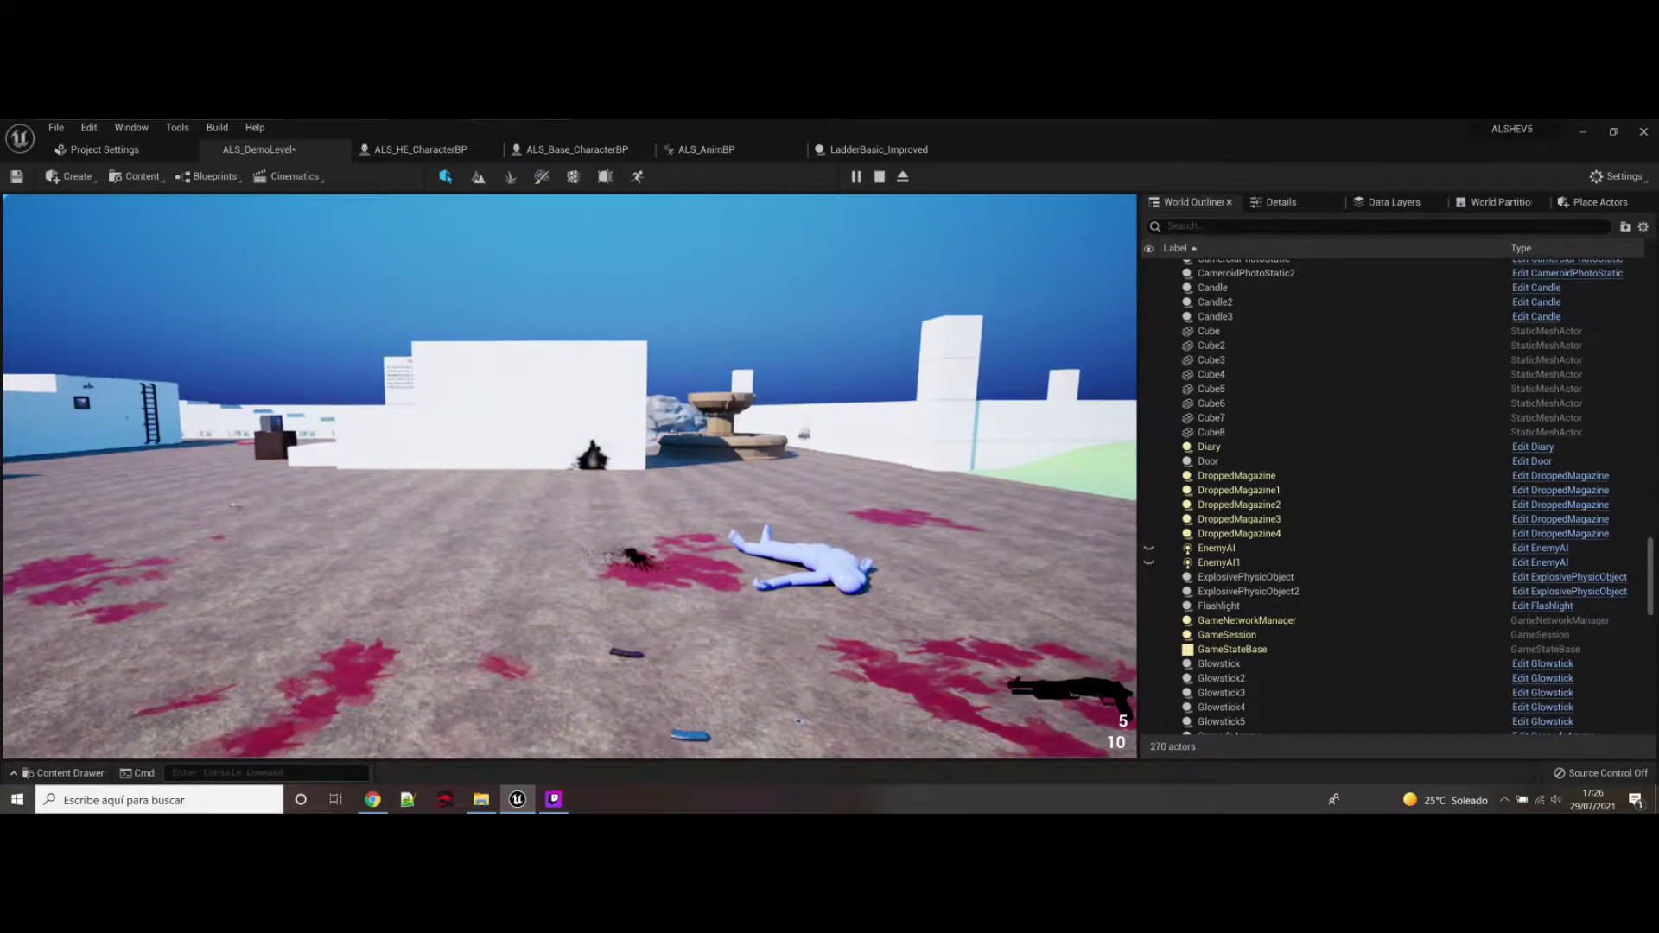
Step: Equip the wooden-stocked rifle, return to the red counter and pick up two grenades
key("1")
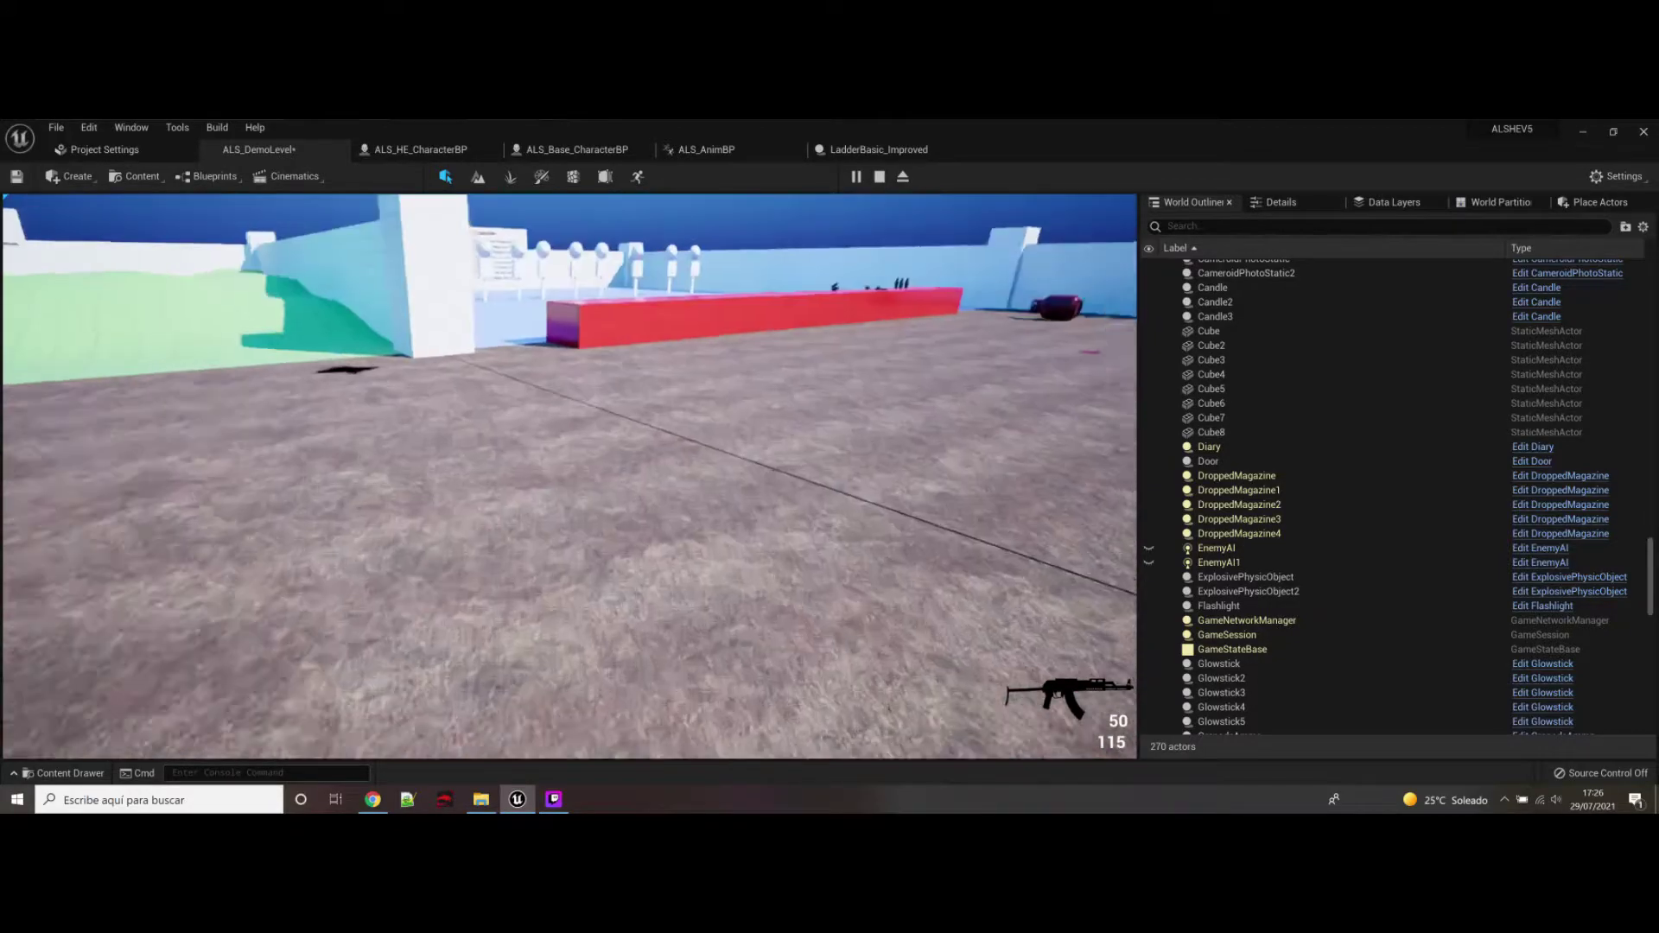
key("w")
key("w")
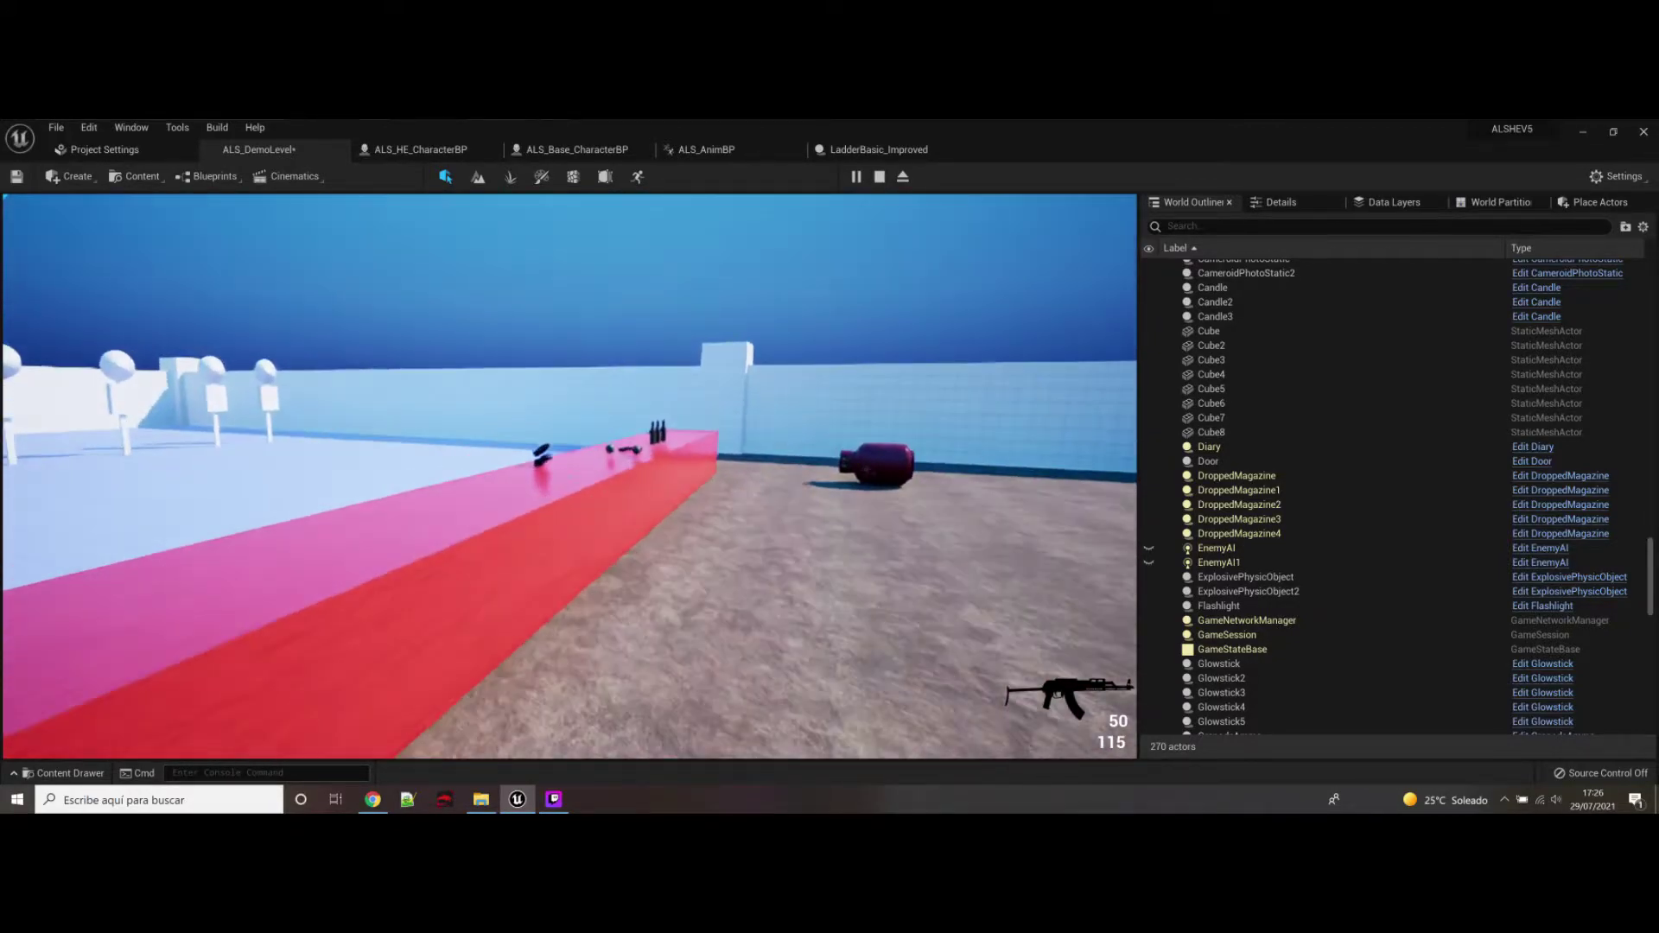
key("w")
key("x")
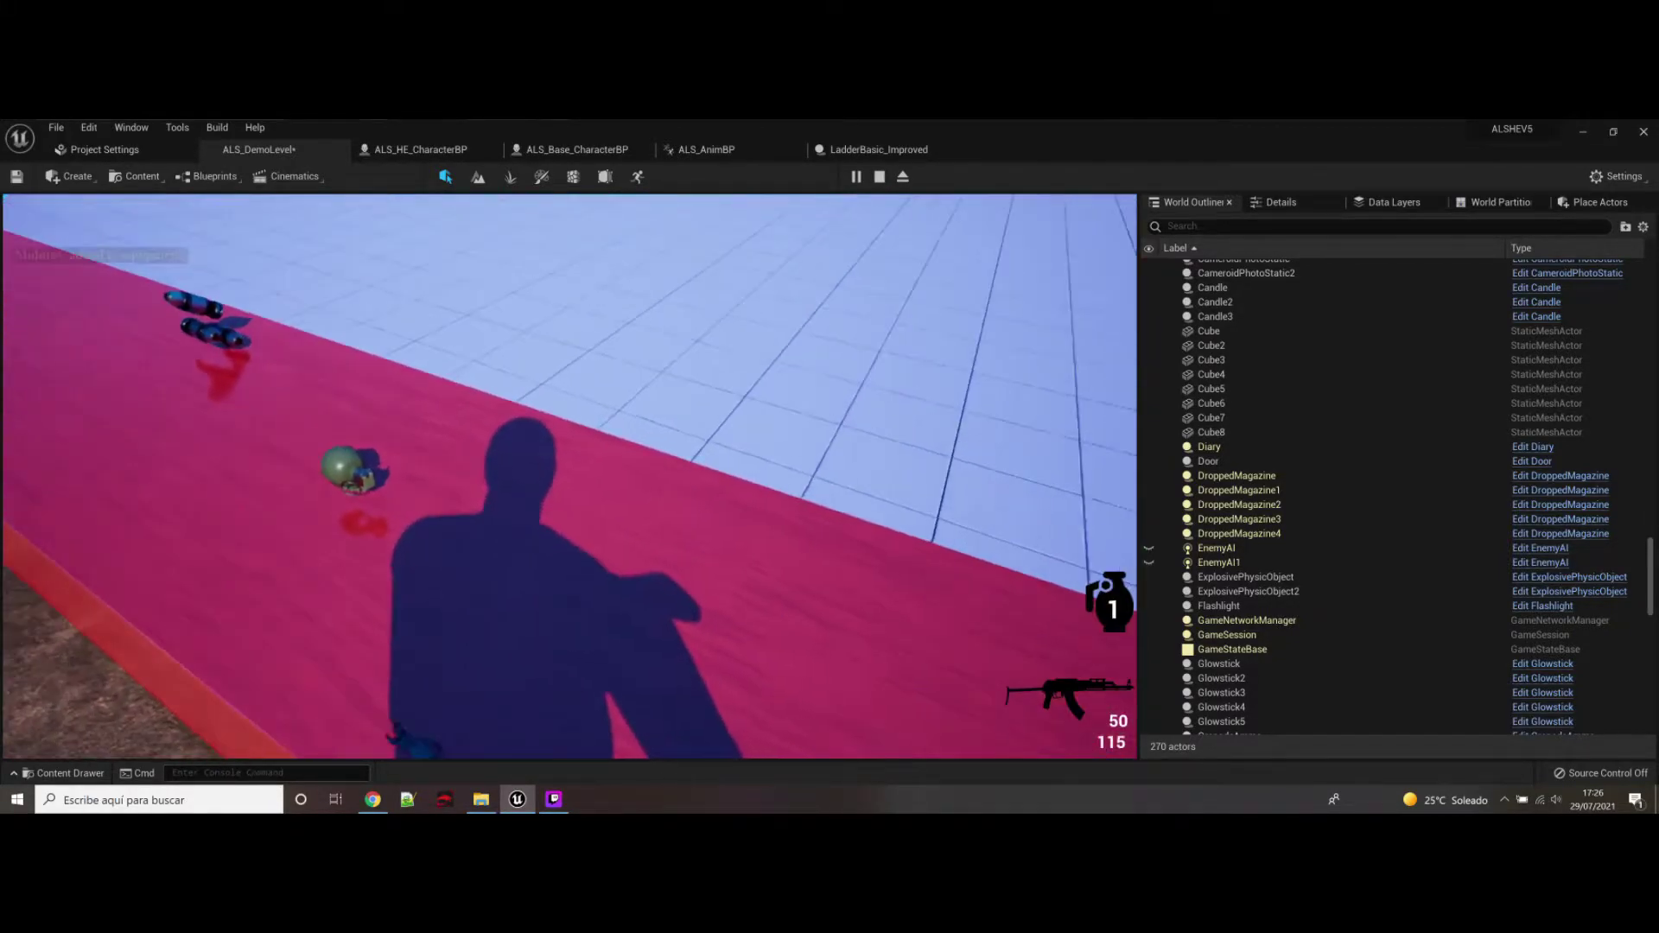
key("x")
key("w")
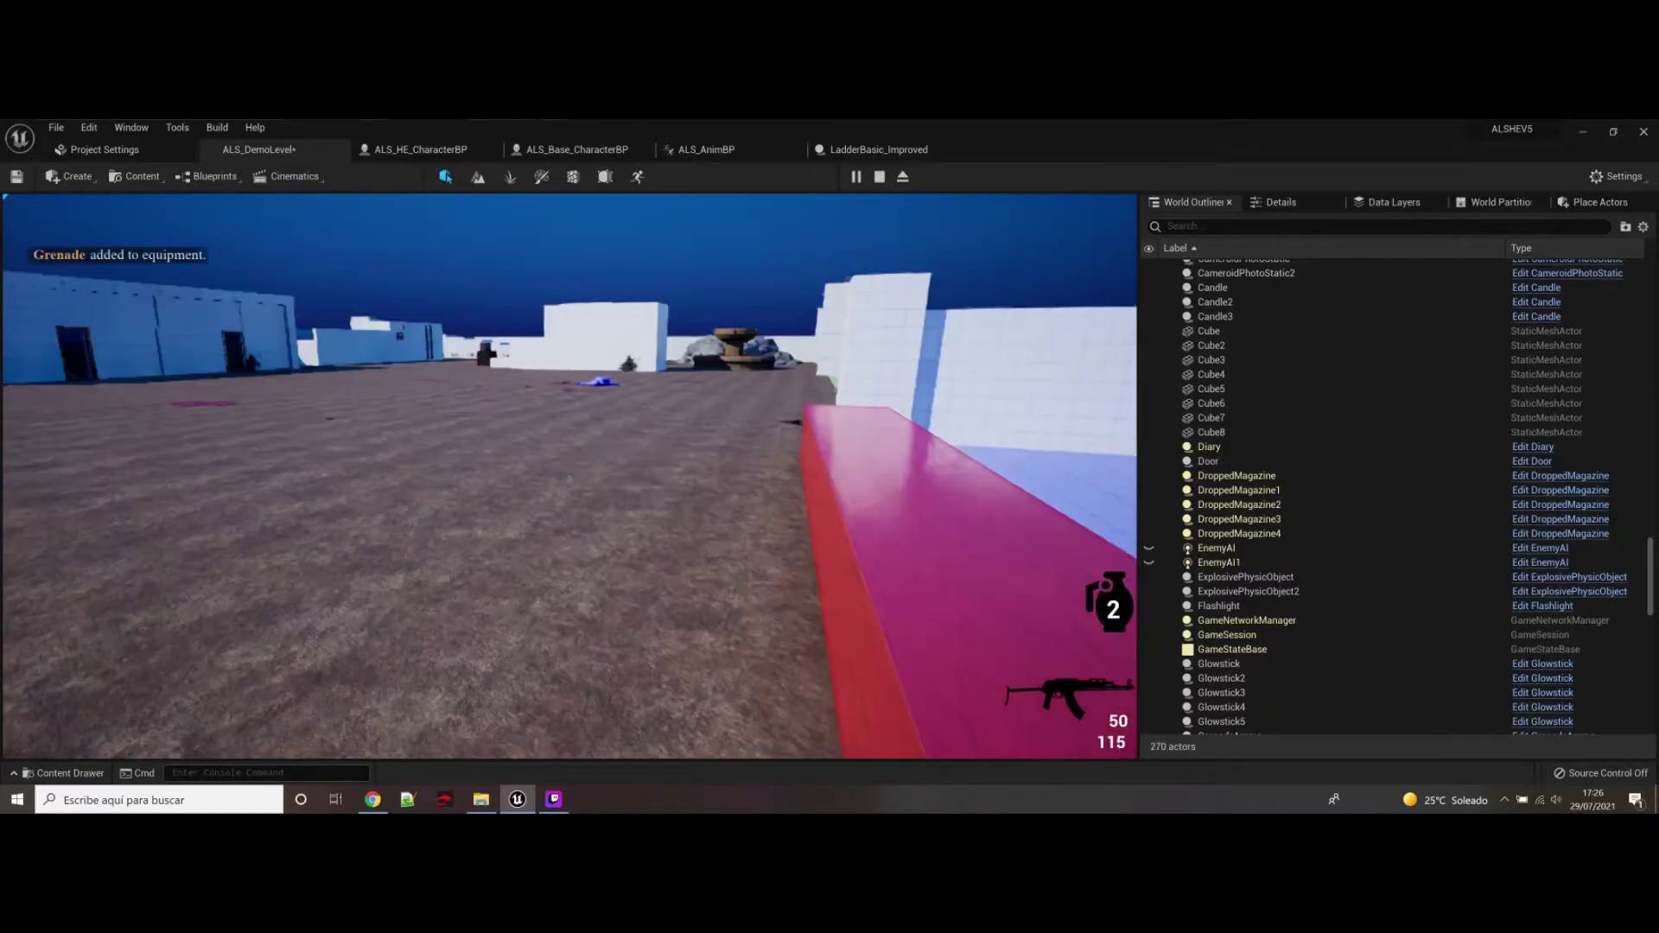
Step: Equip the pistol, fire it while advancing across the yard, and reload it
key("2")
scroll(571, 477, "down", 2)
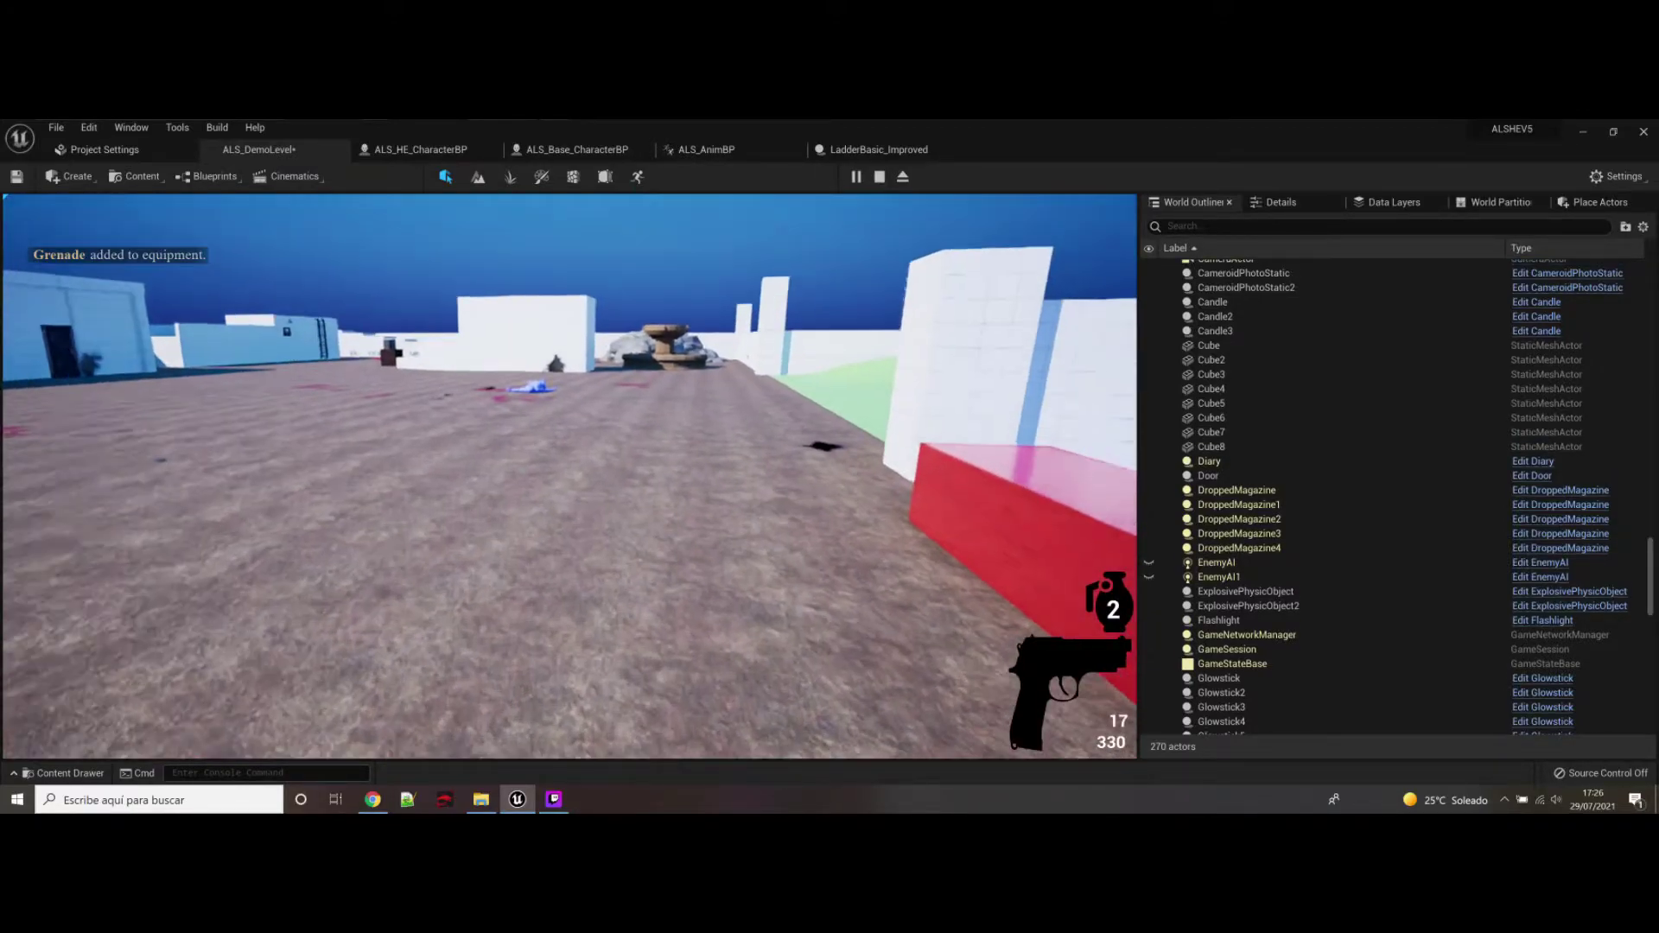
left_click(570, 477)
left_click(569, 476)
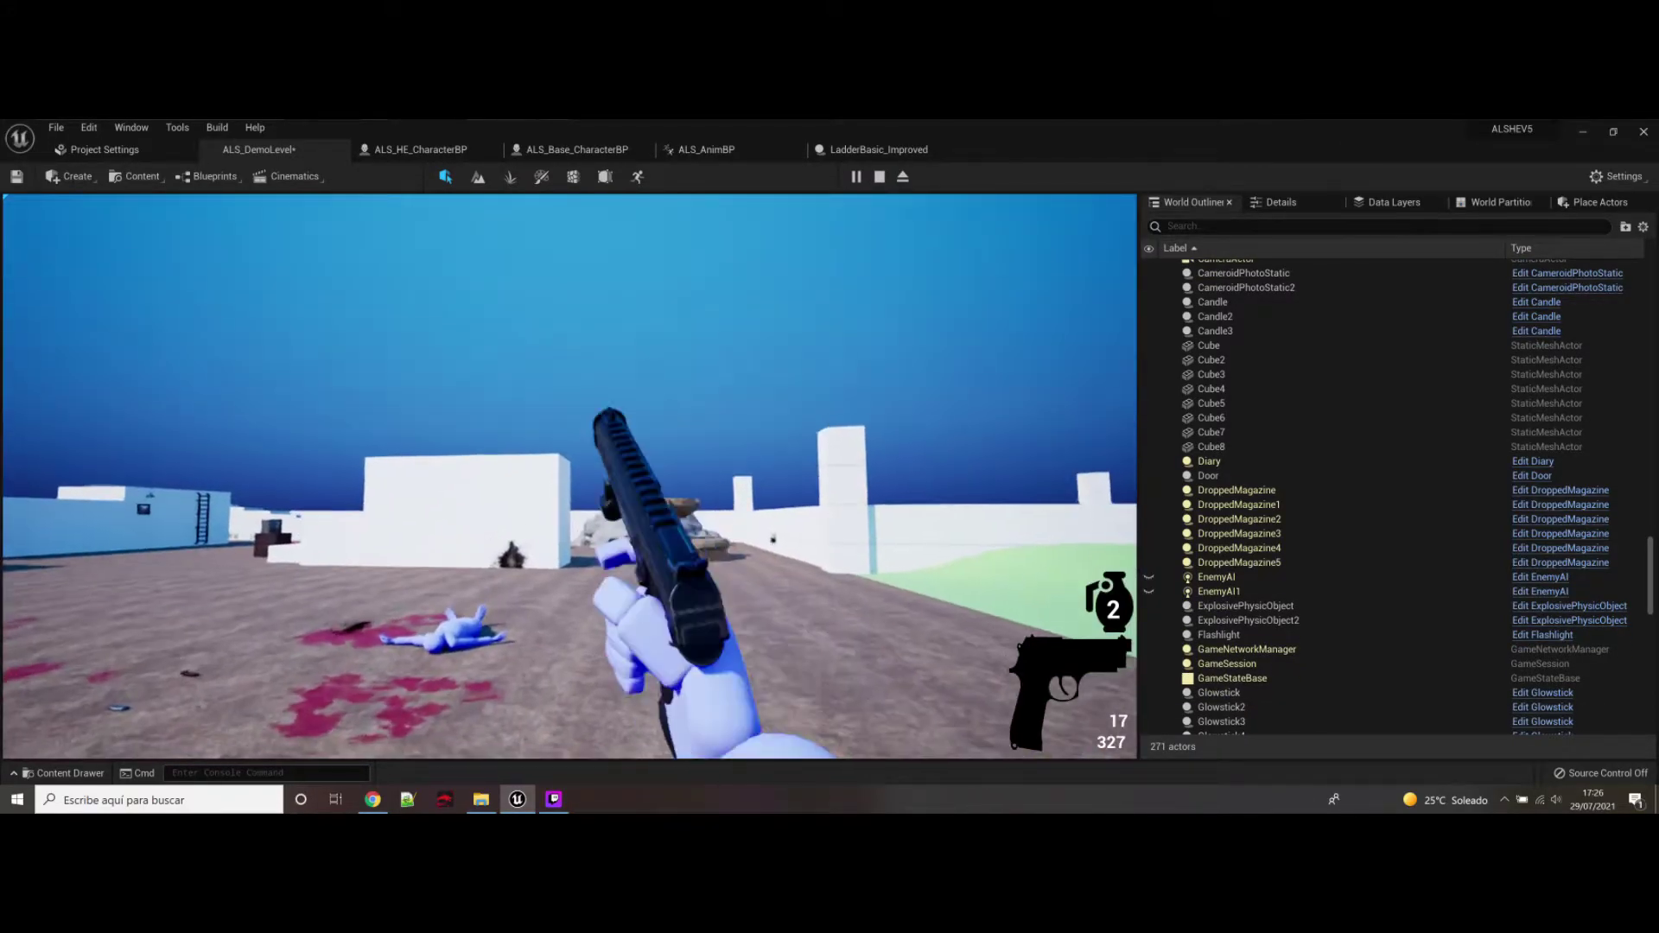
left_click(569, 476)
key("r")
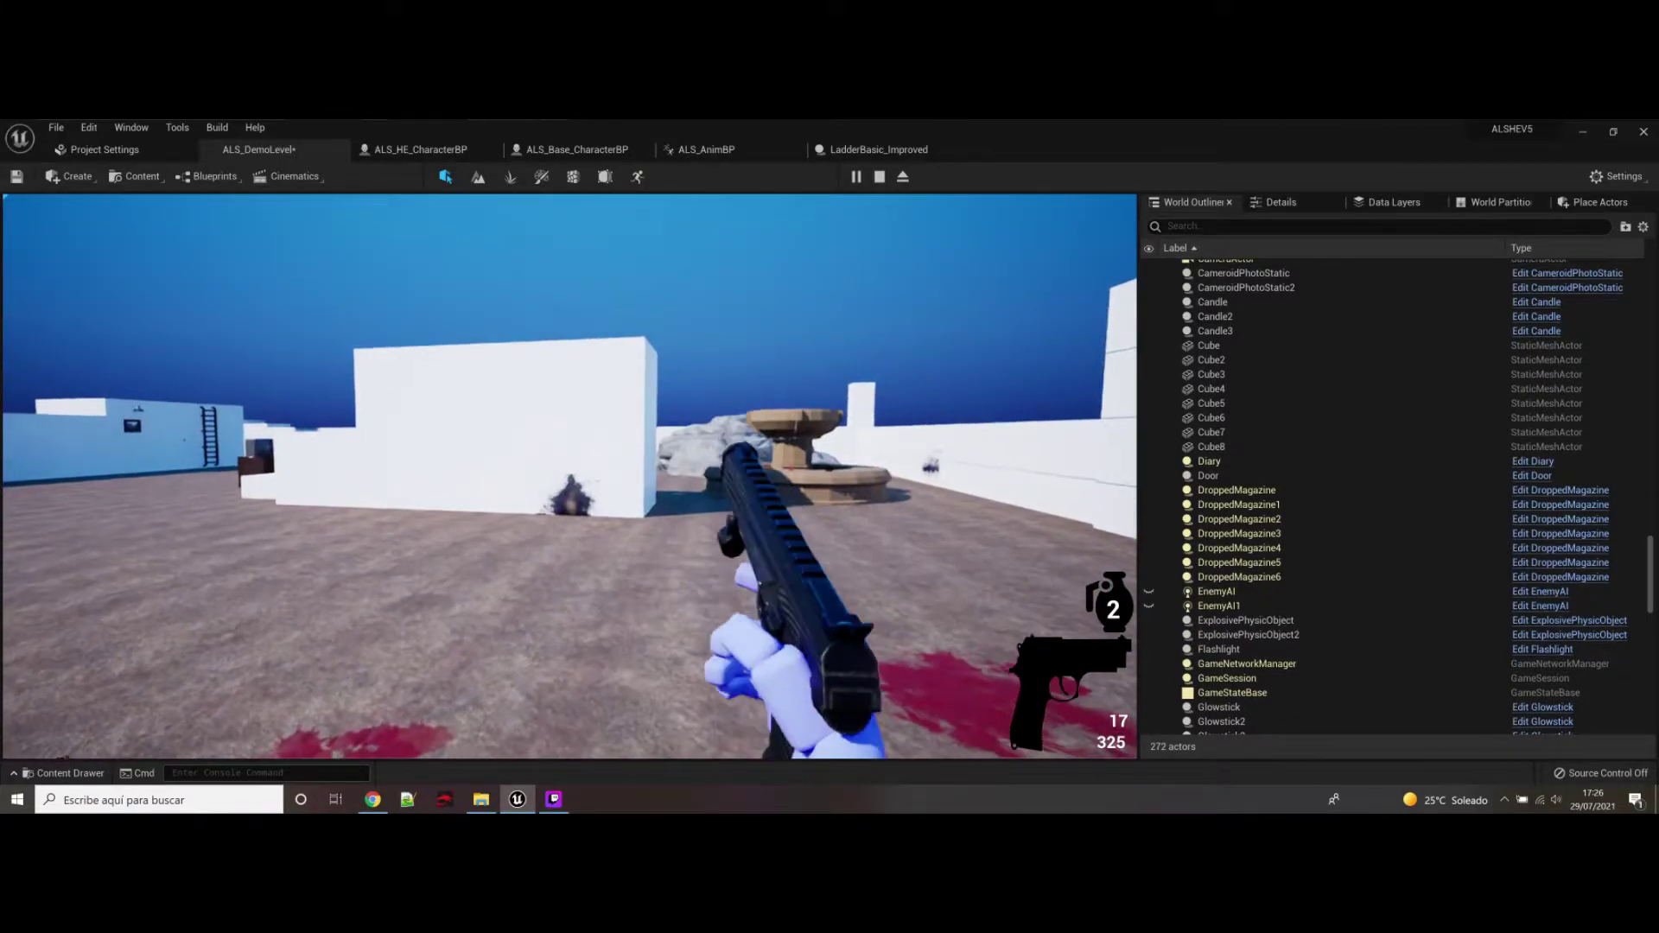
Step: Walk past the white wall towards the ladder building, firing the pistol once and cycling through the weapons until unarmed
key("w")
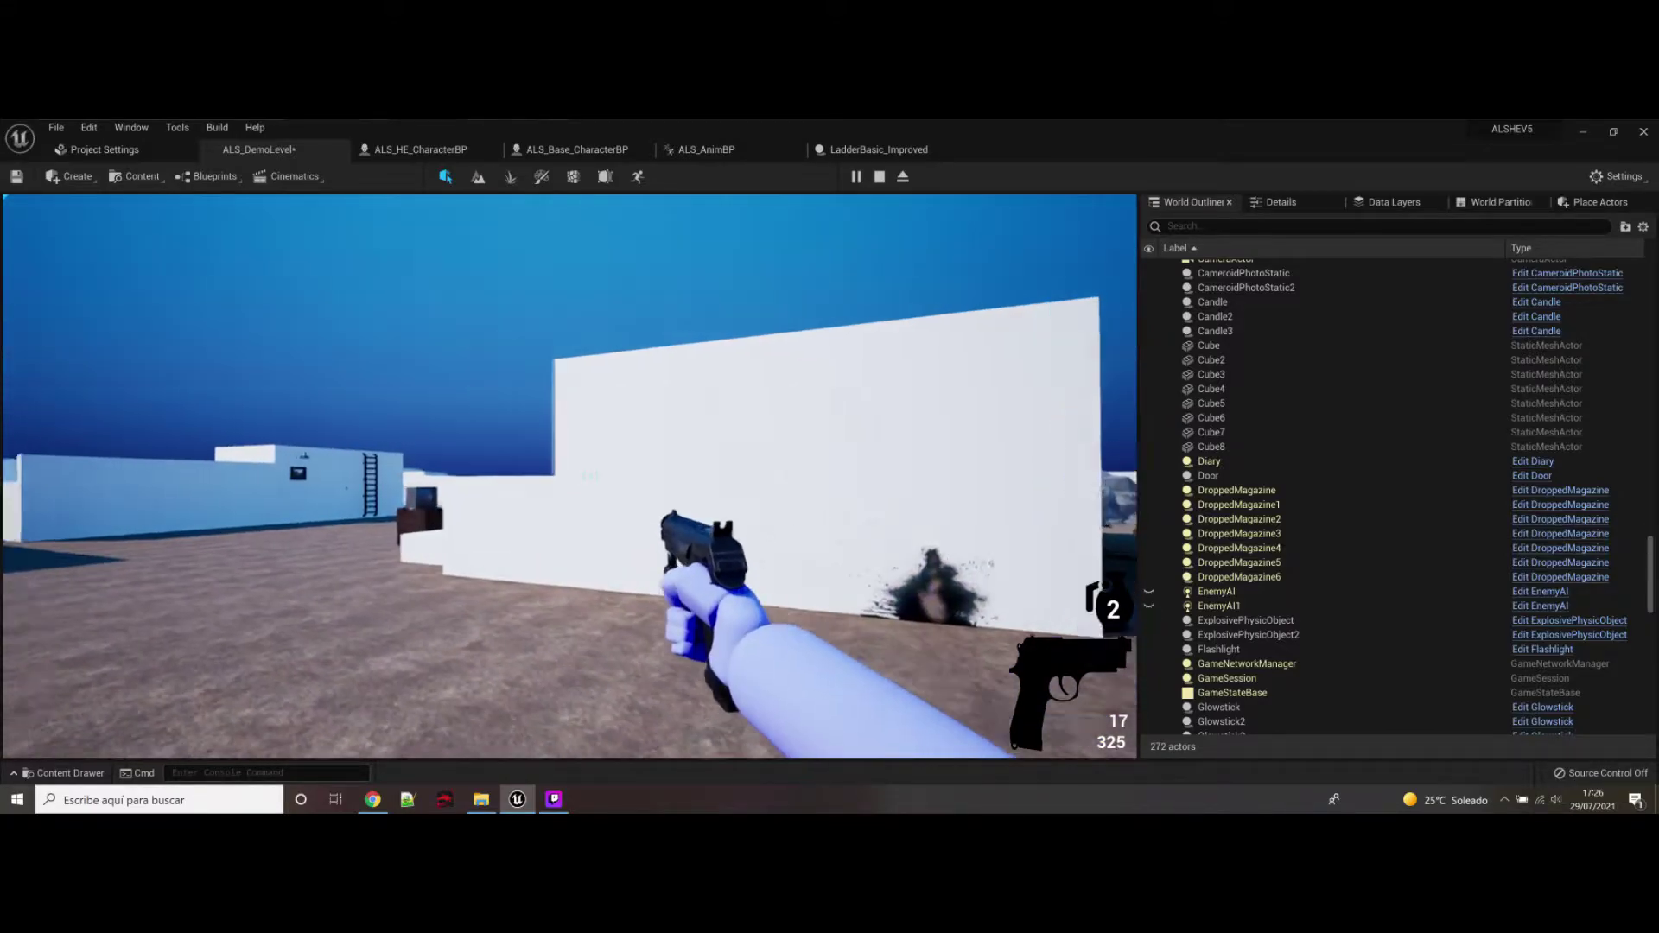
left_click(569, 476)
key("w")
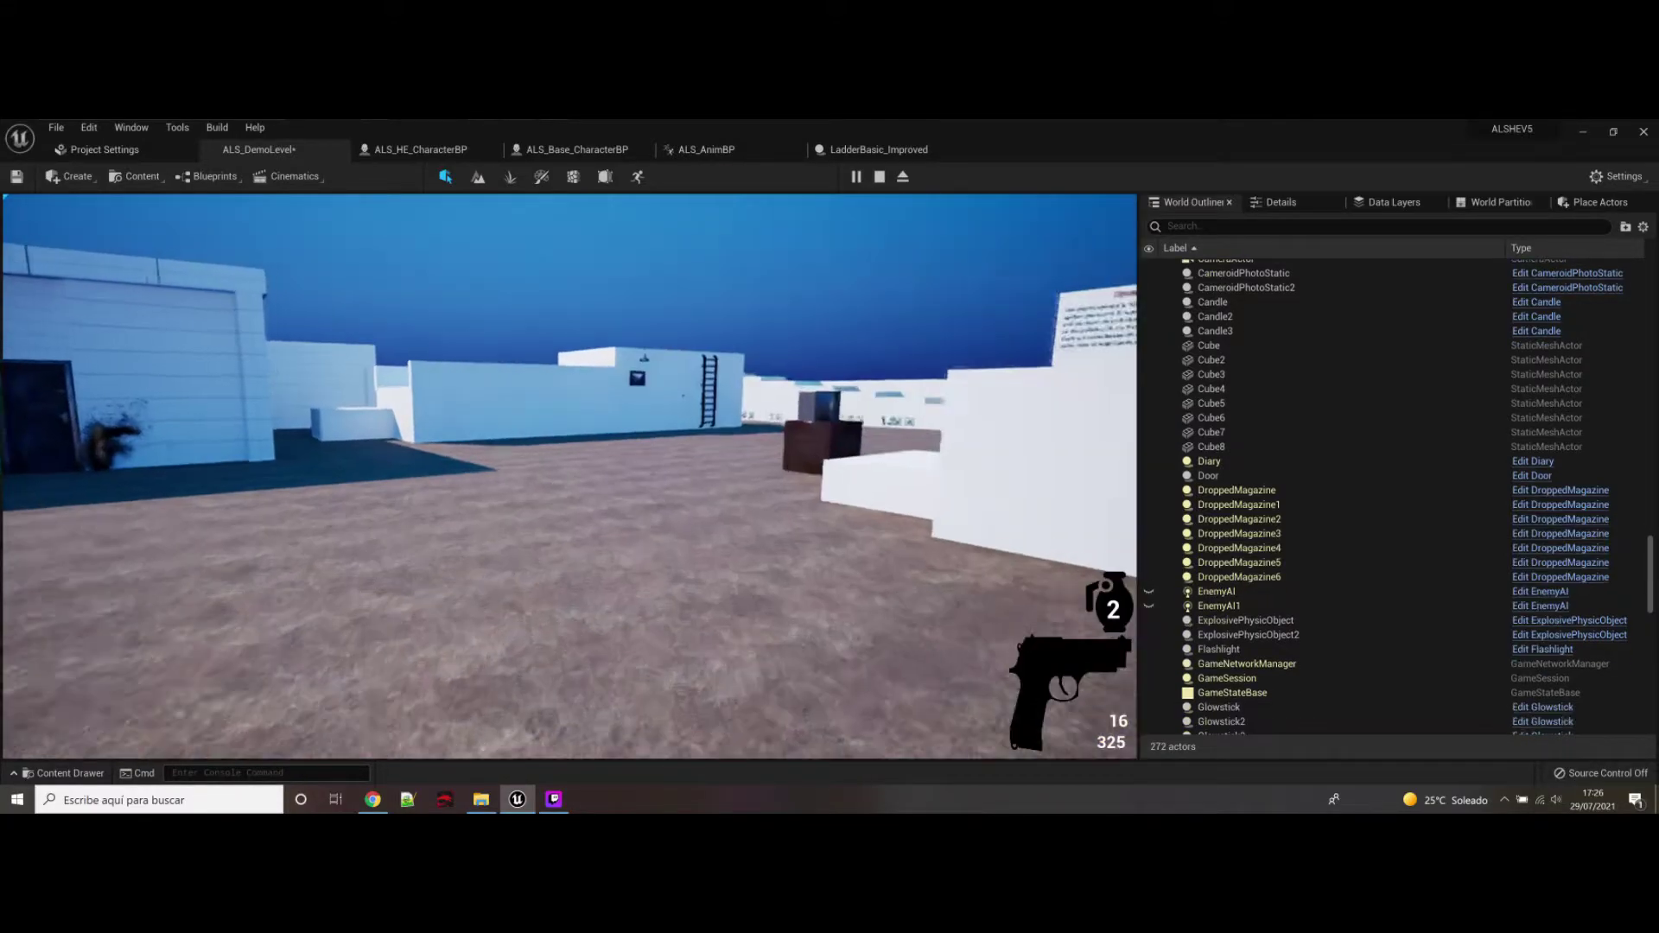
key("w")
scroll(570, 476, "down", 4)
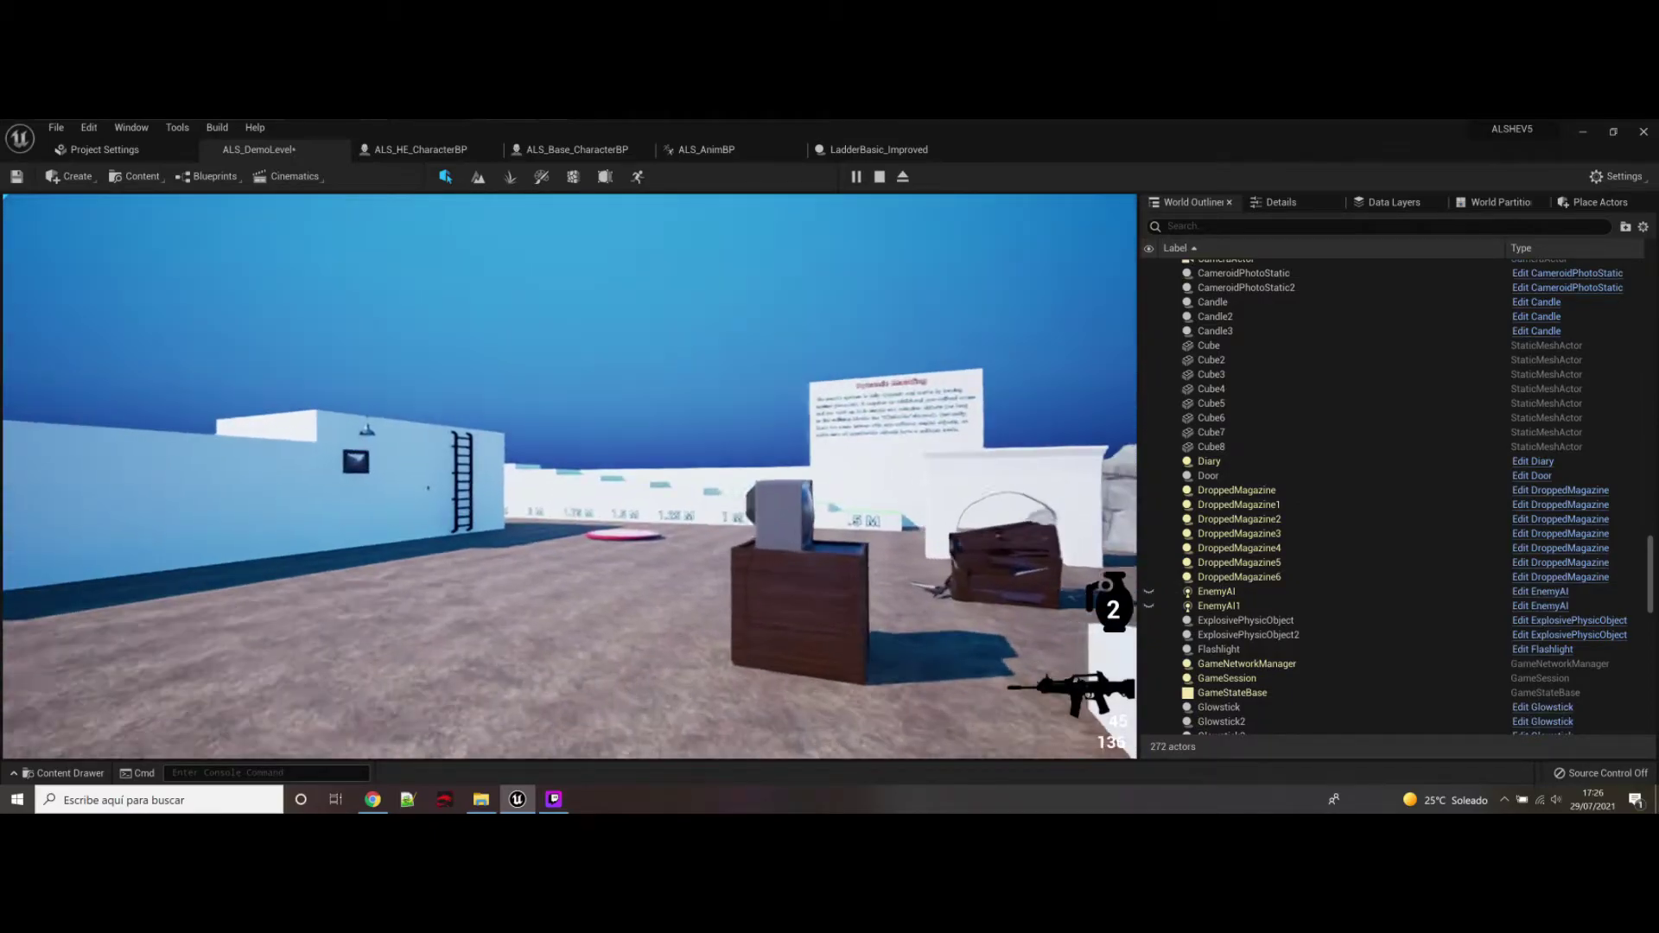
key("w")
scroll(569, 476, "down", 3)
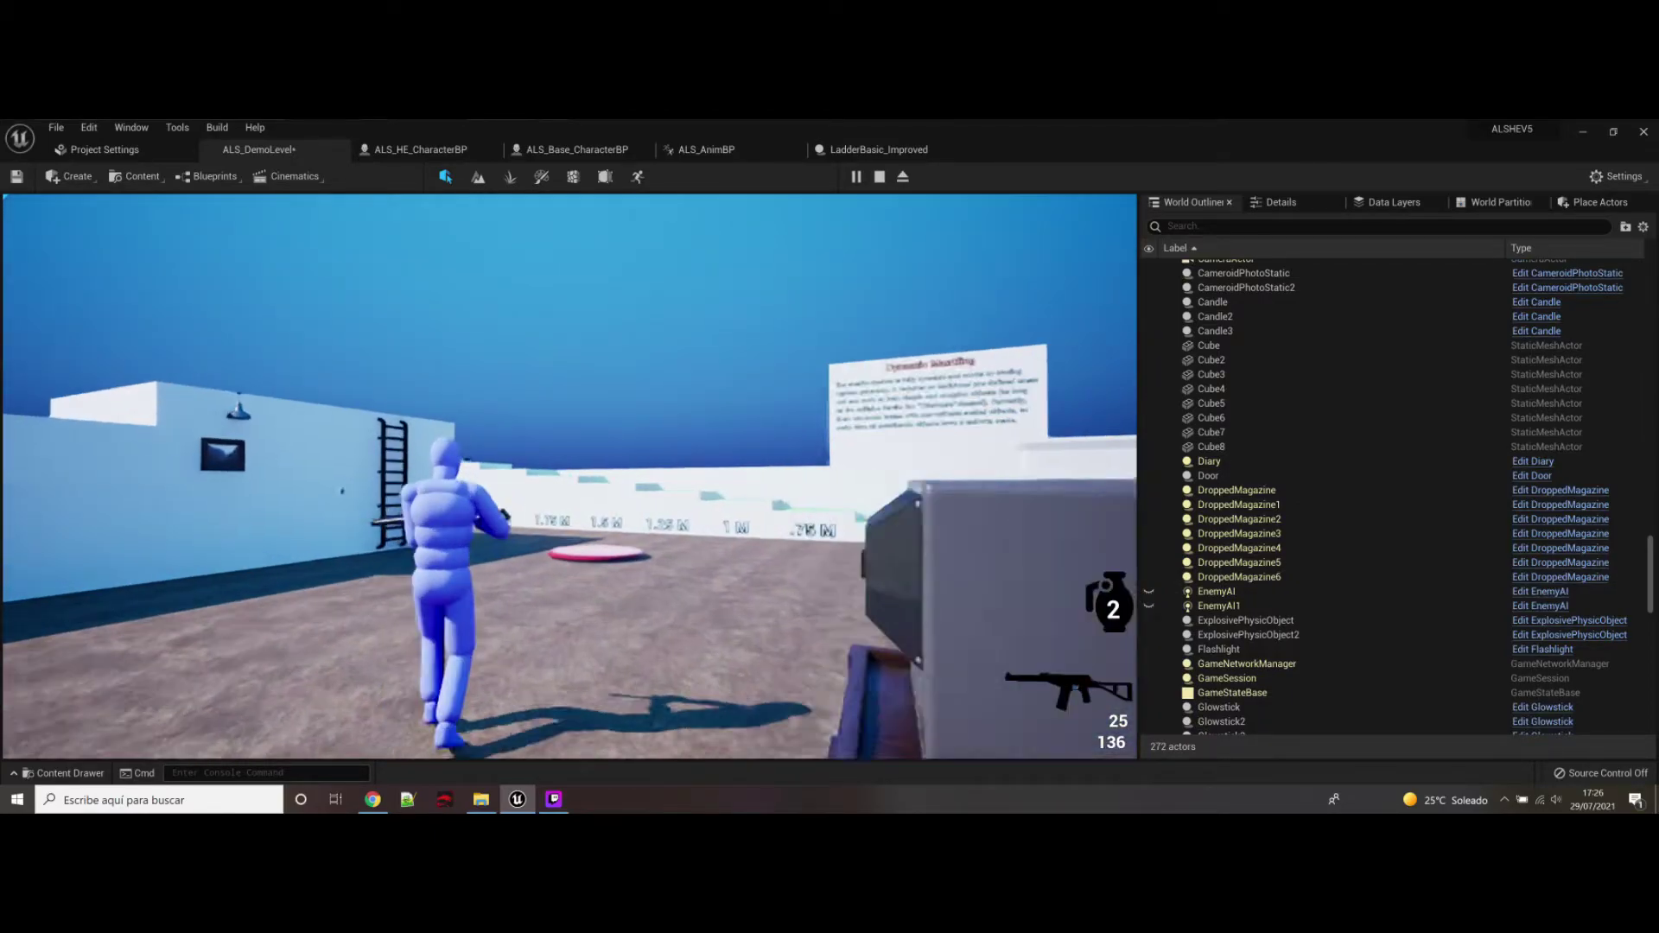
key("w")
scroll(569, 476, "down", 1)
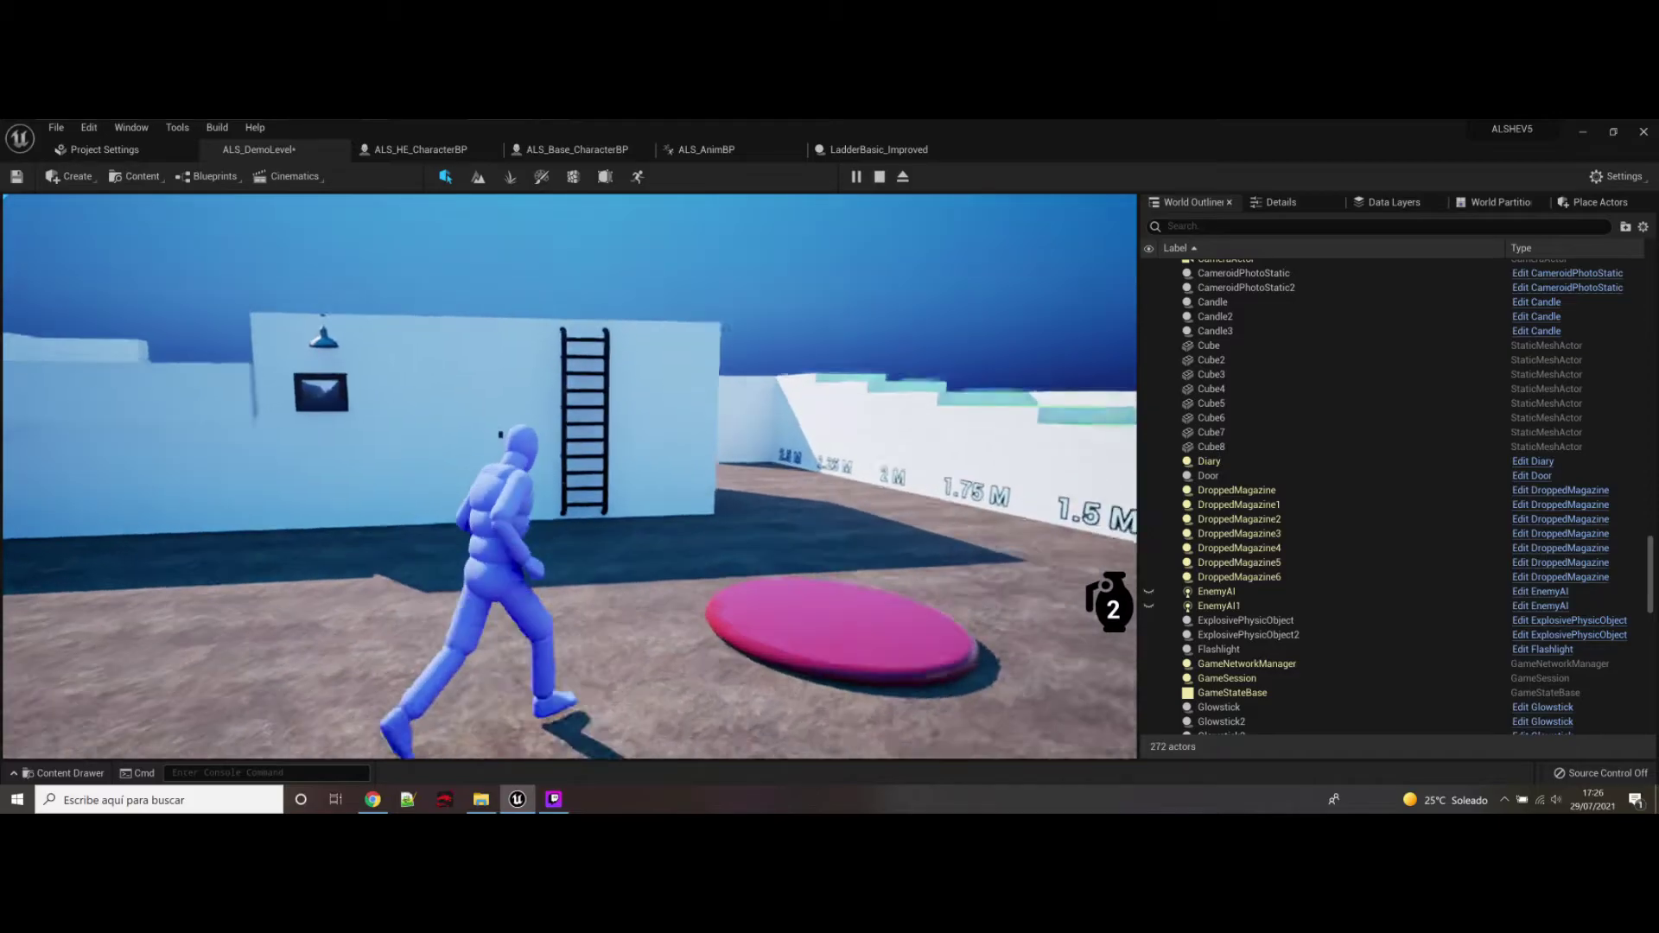
Step: Walk to the ladder on the blue wall, mount it, and climb back down to the ground
key("w")
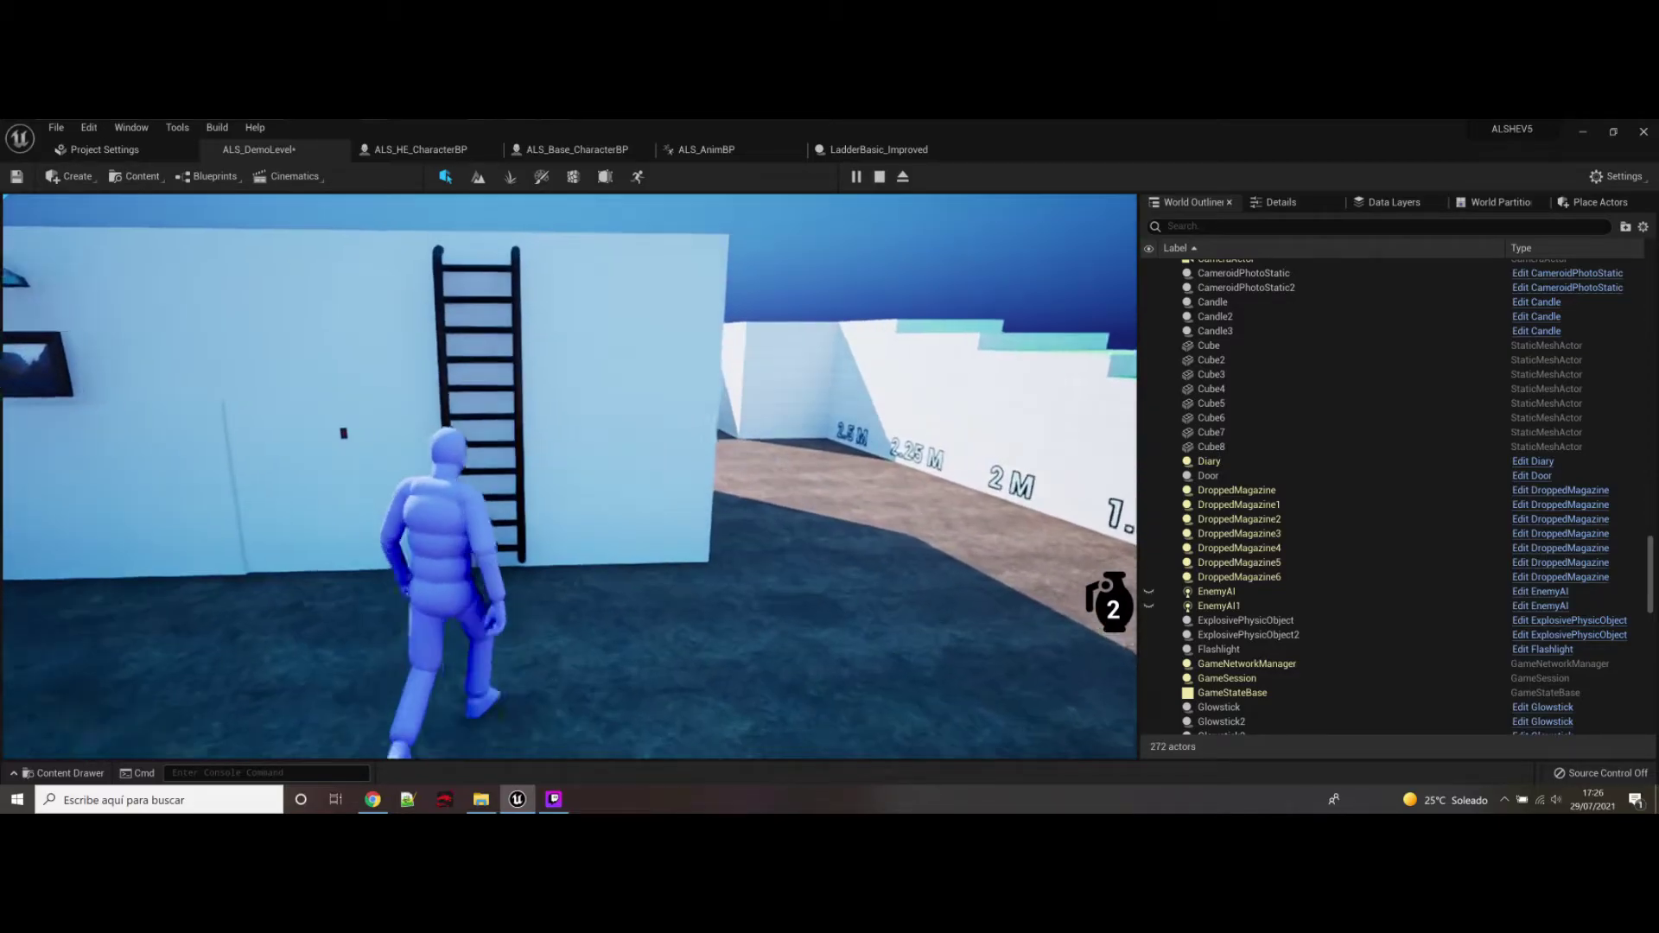
key("x")
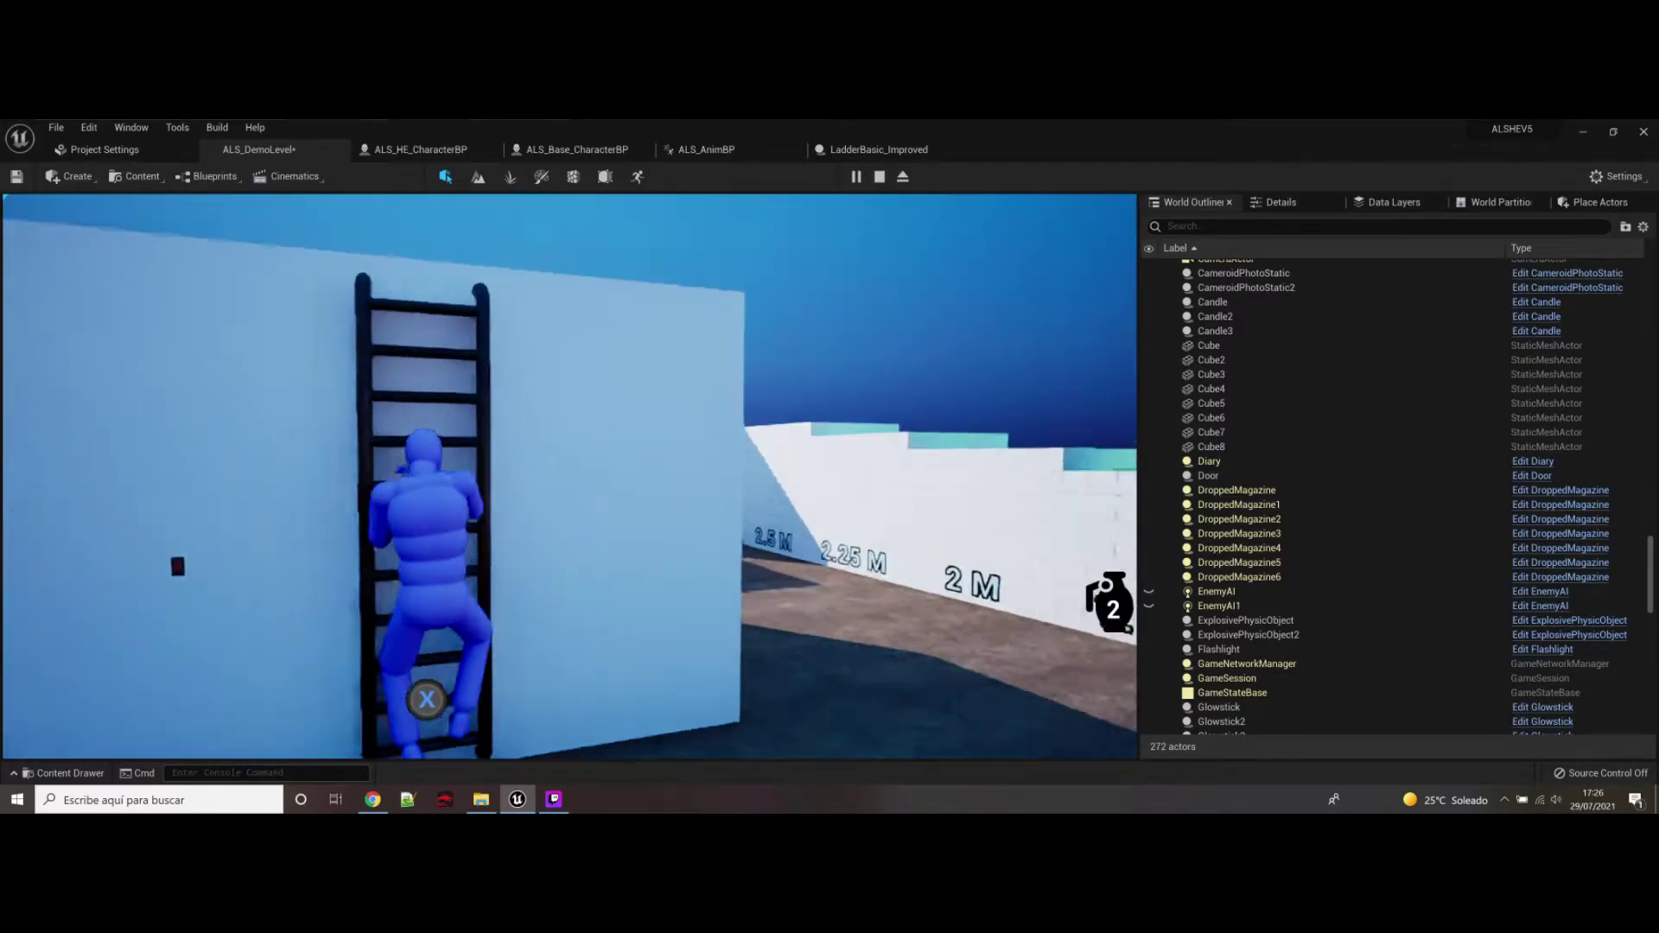
key("w")
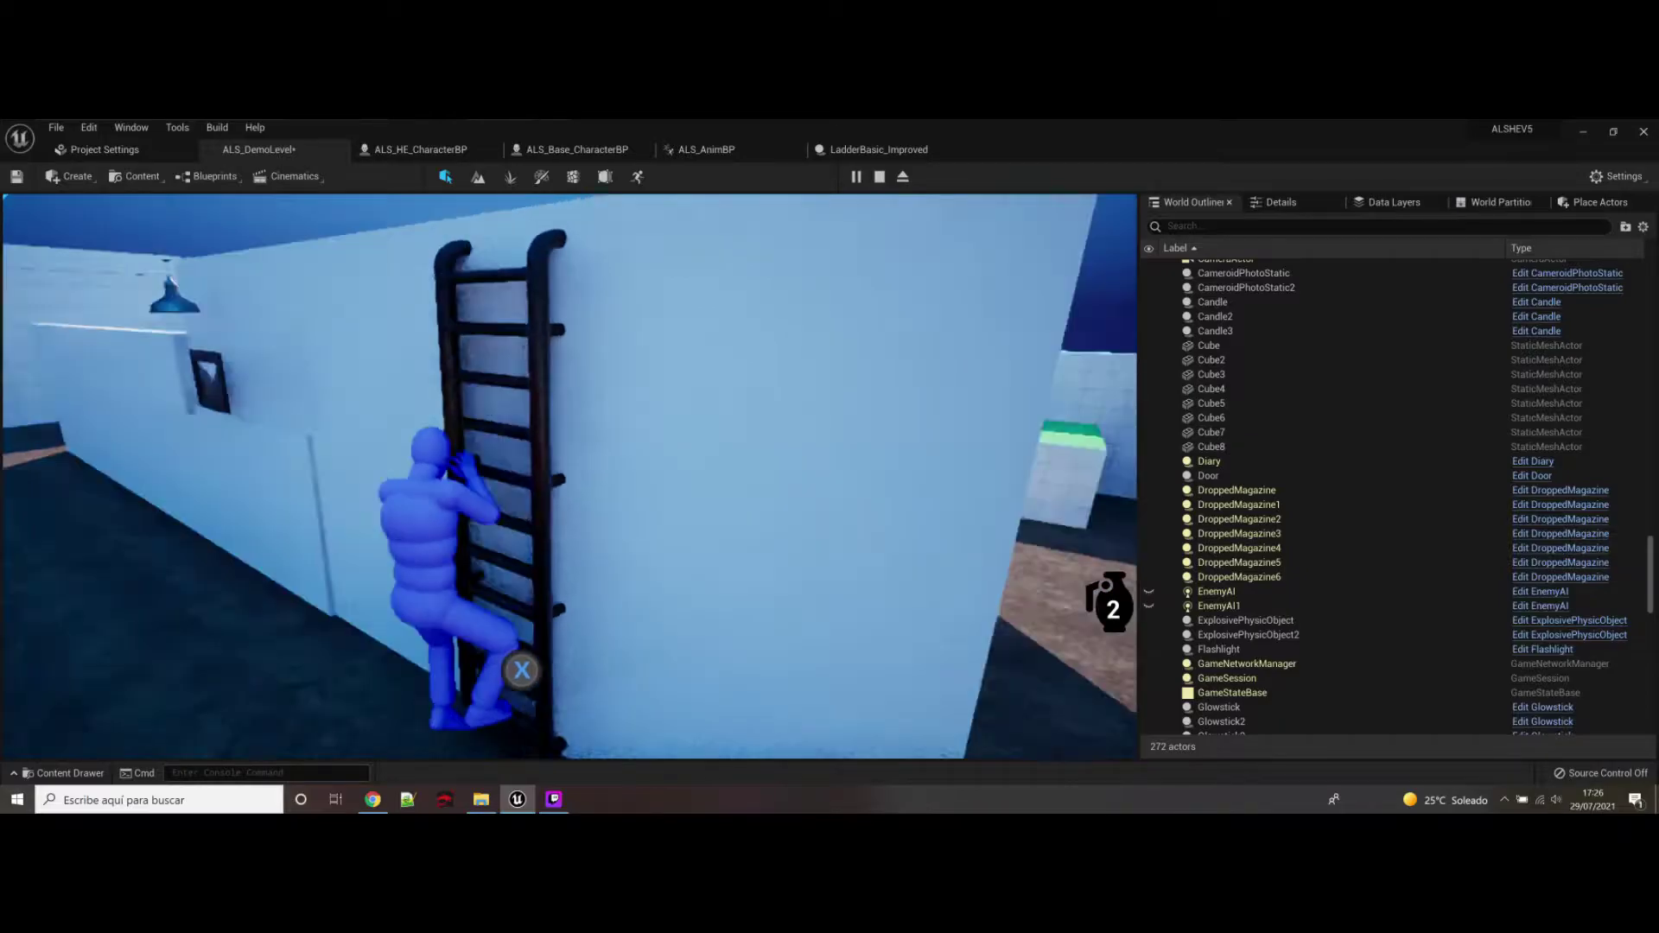
key("s")
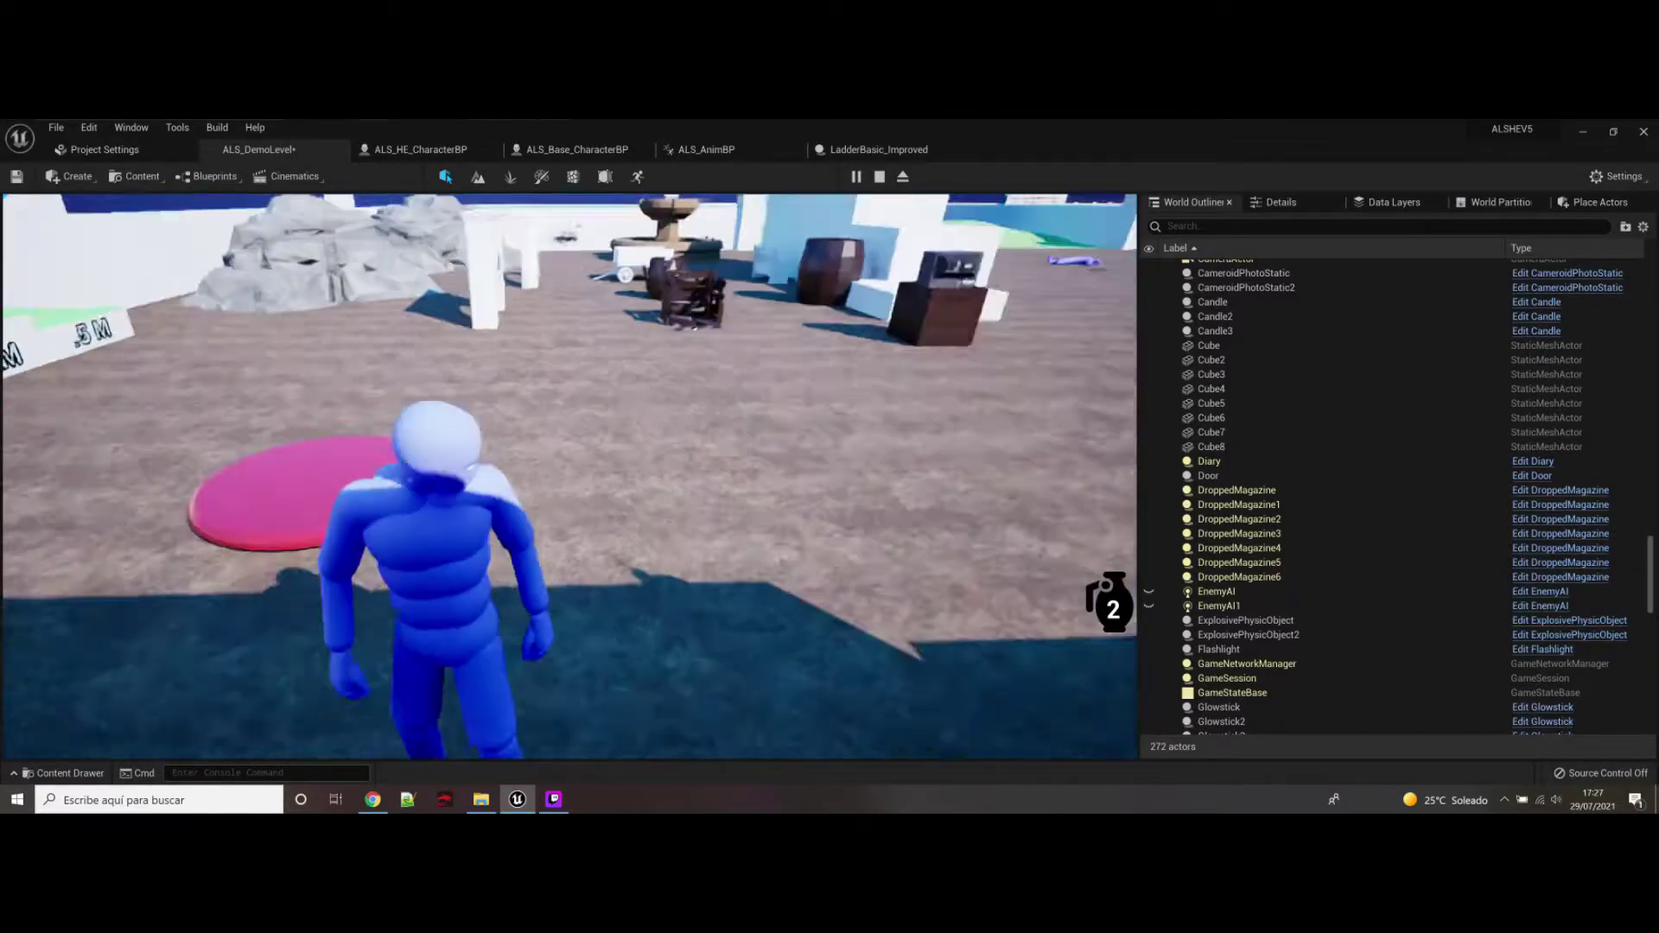
Step: Mount the ladder again, climb towards its upper end, and return to the ground in front of it
key("w")
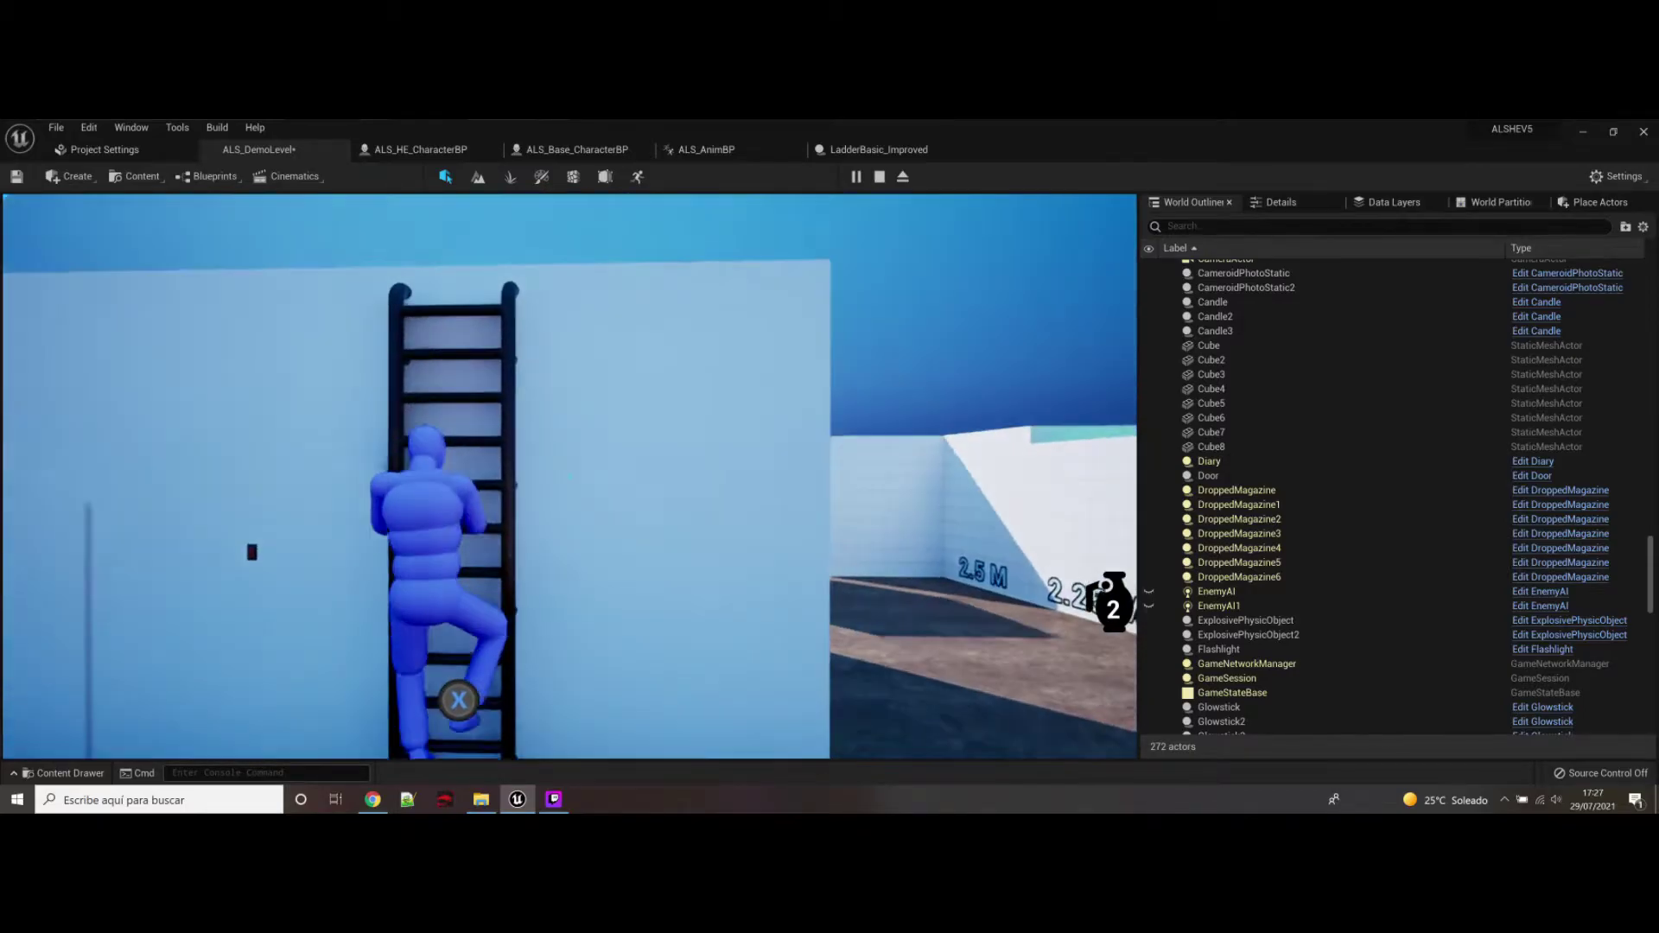
key("w")
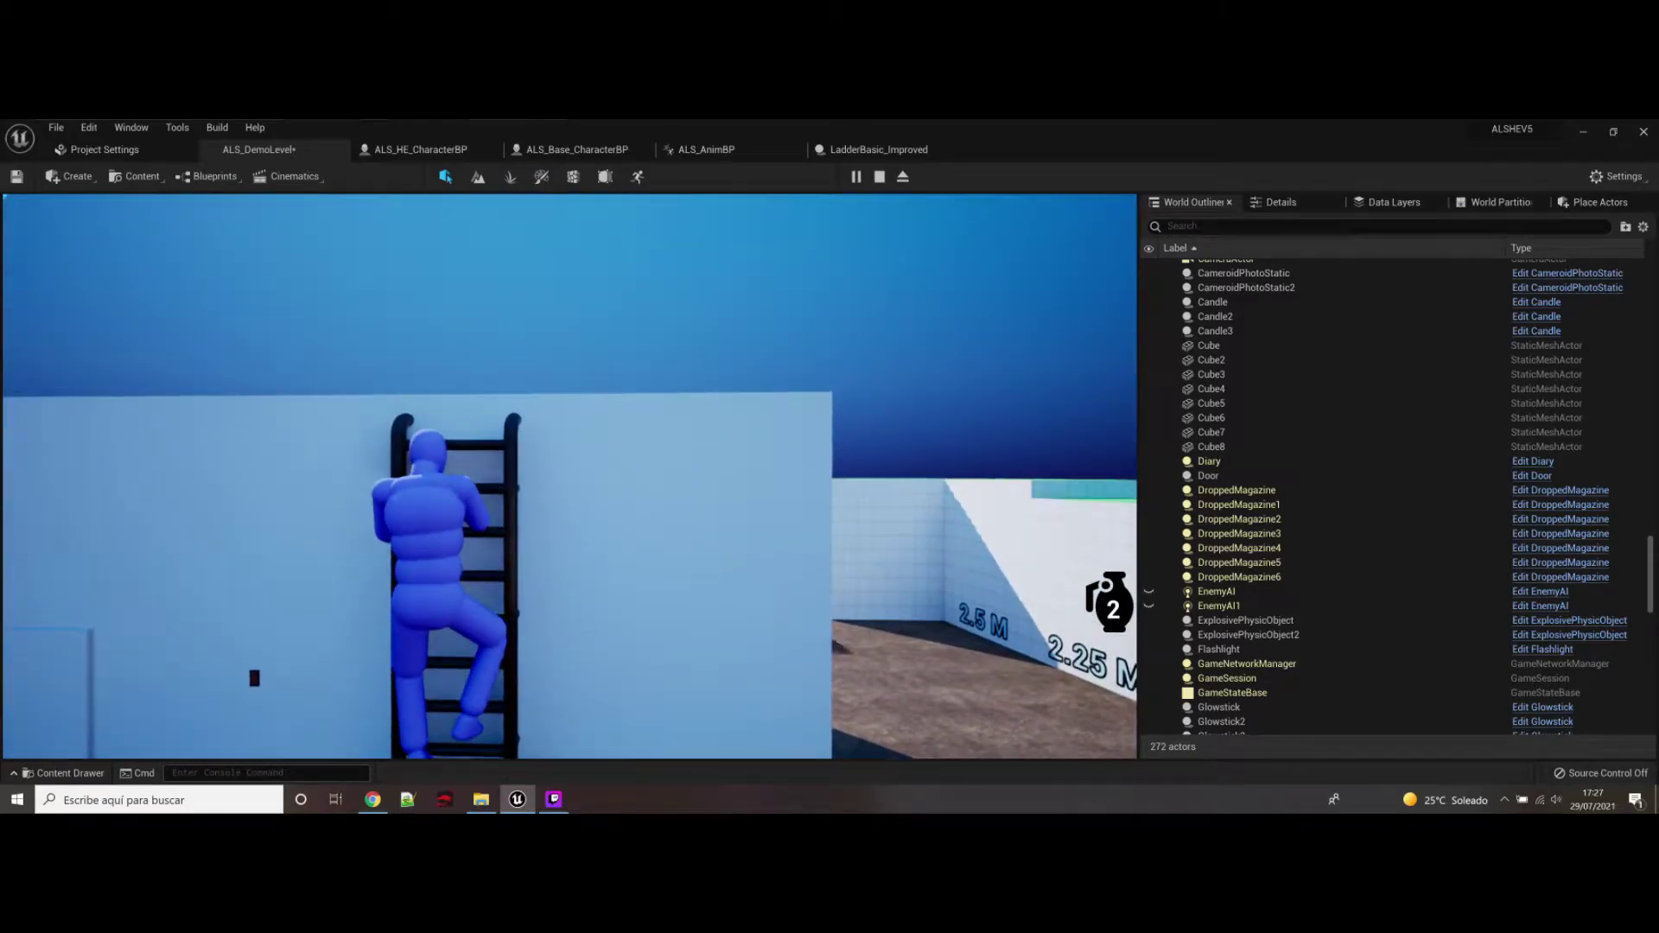
key("w")
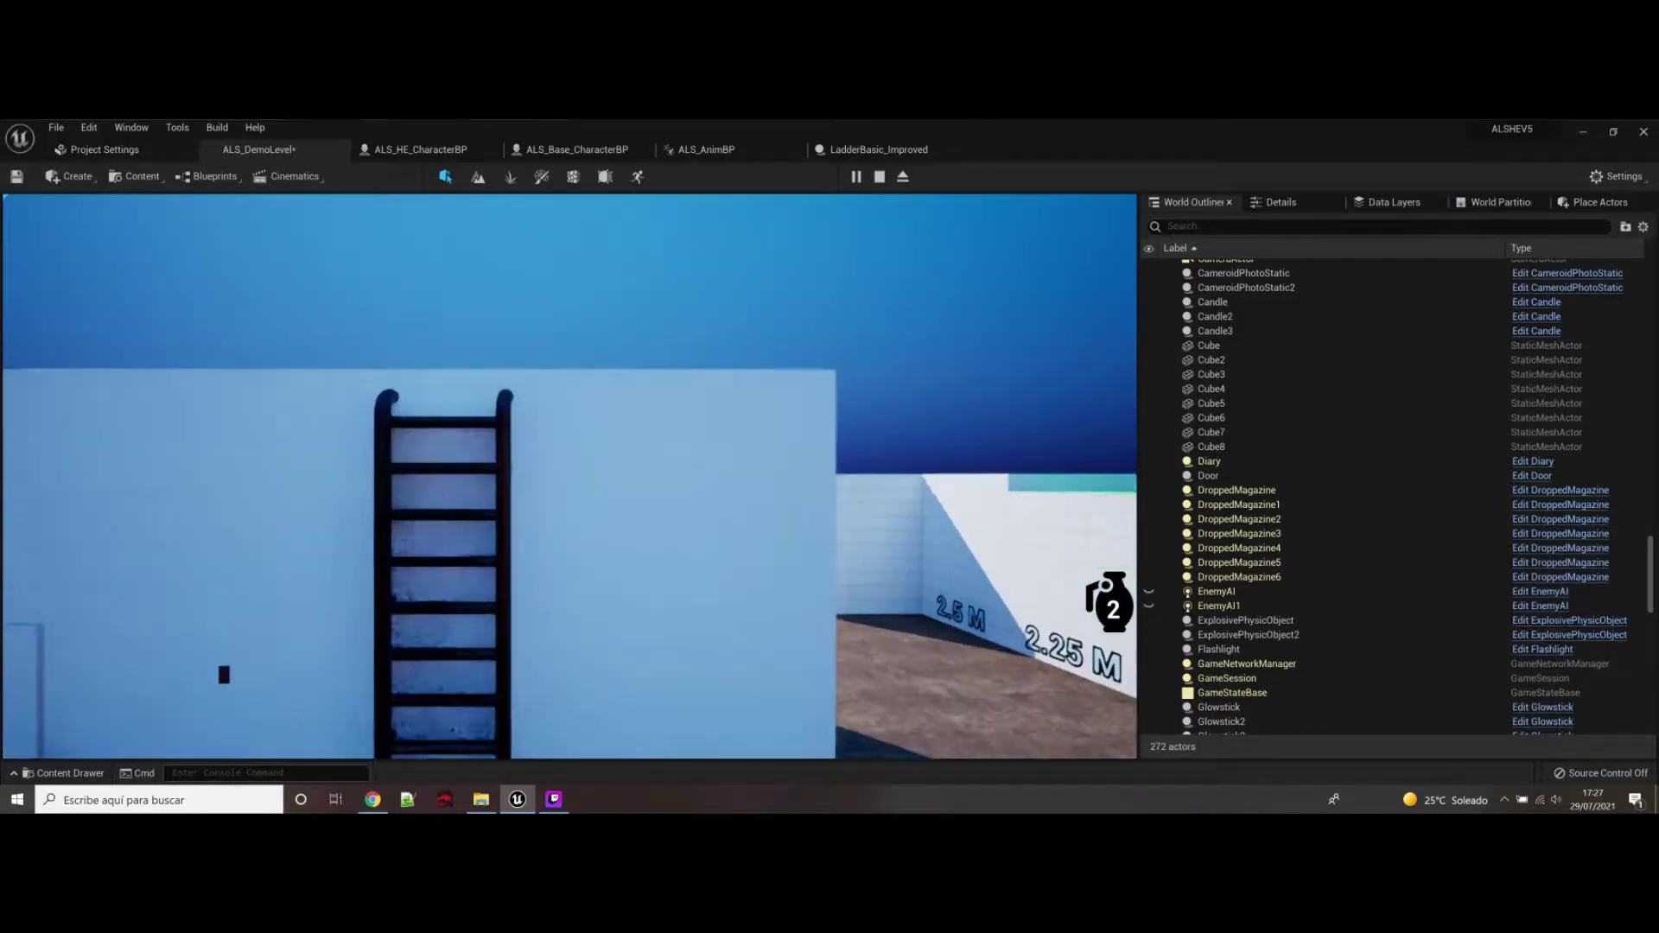
key("w")
key("x")
key("s")
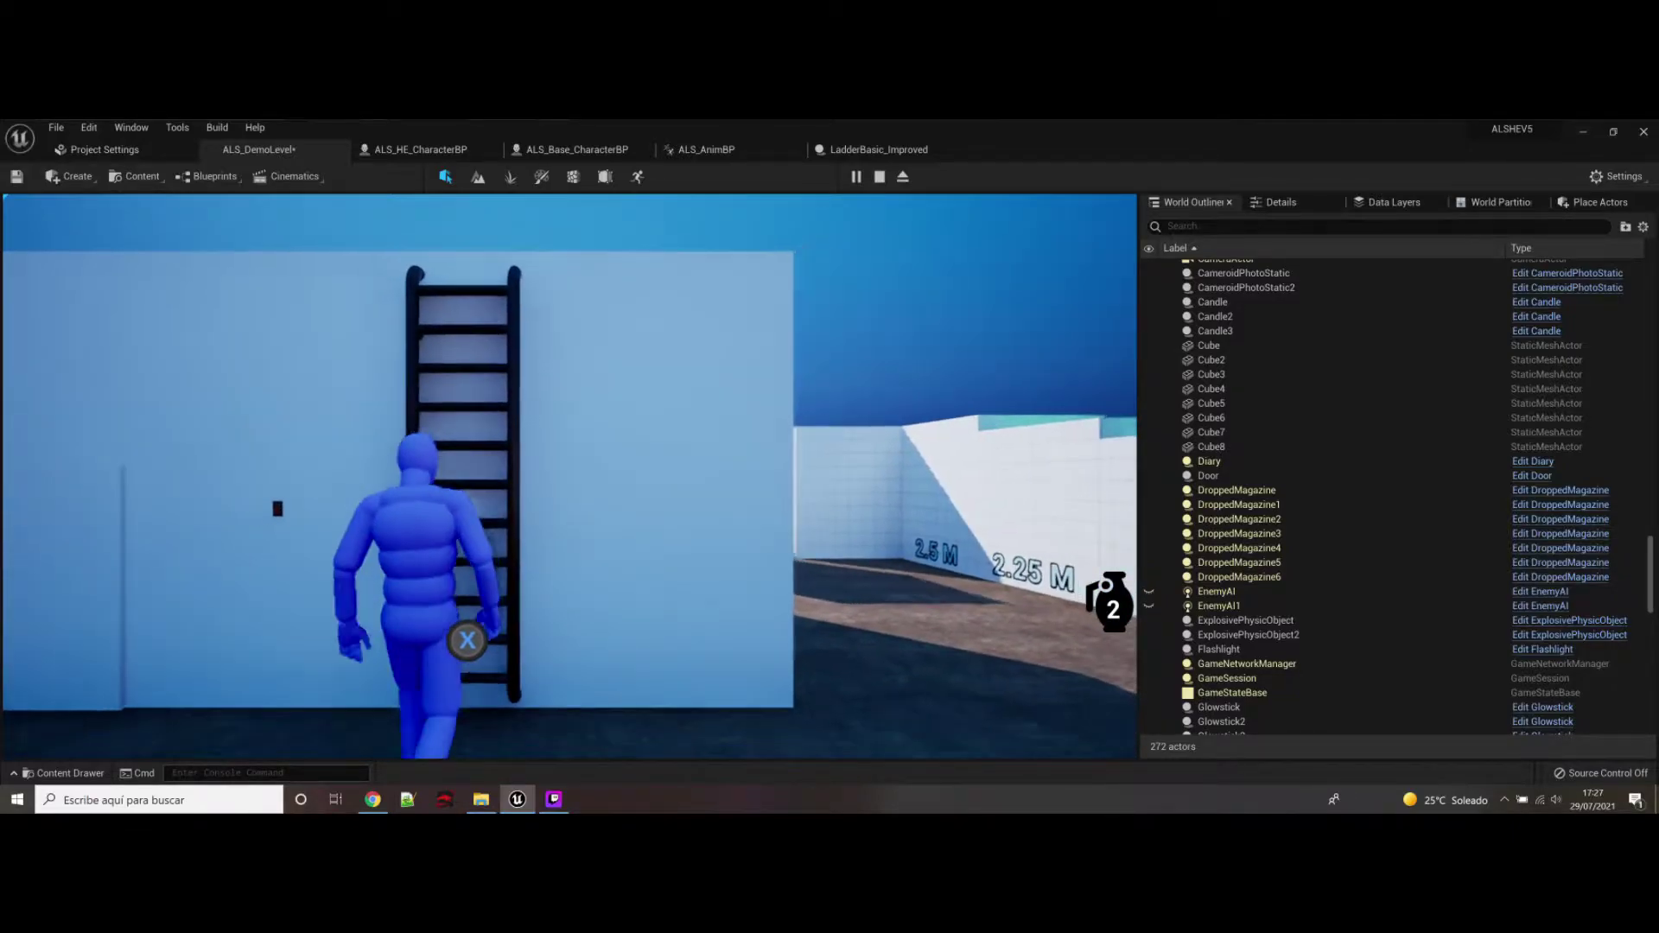
Step: Climb the ladder onto the building's roof and descend it back to the ground
key("w")
key("w")
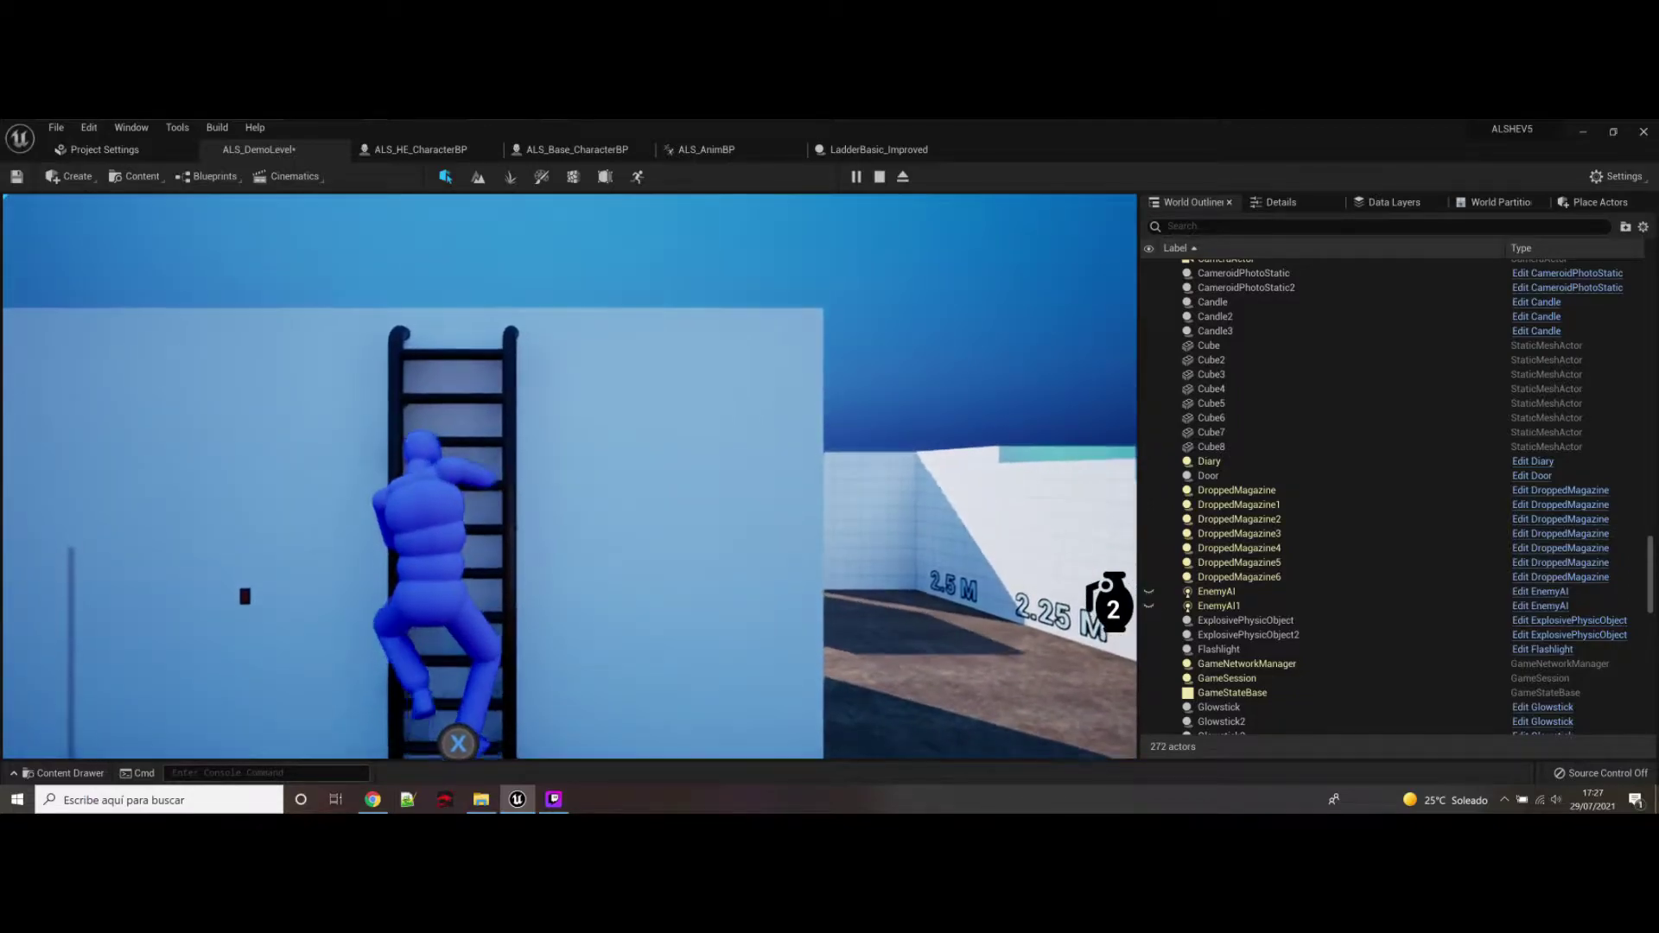
key("w")
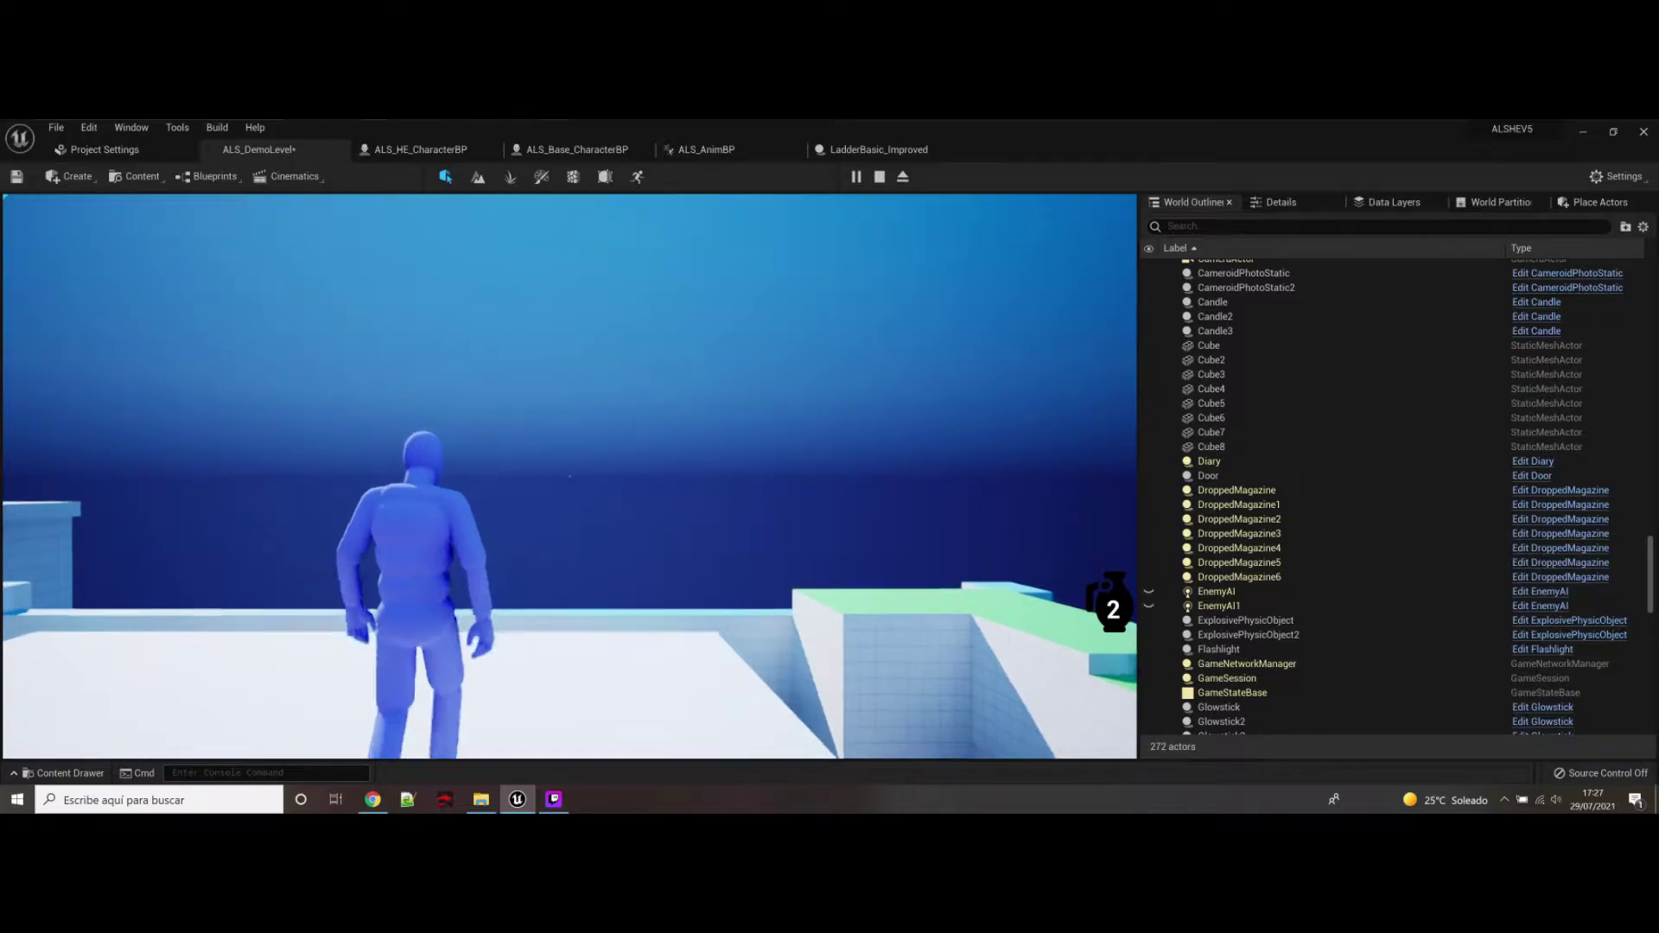
key("s")
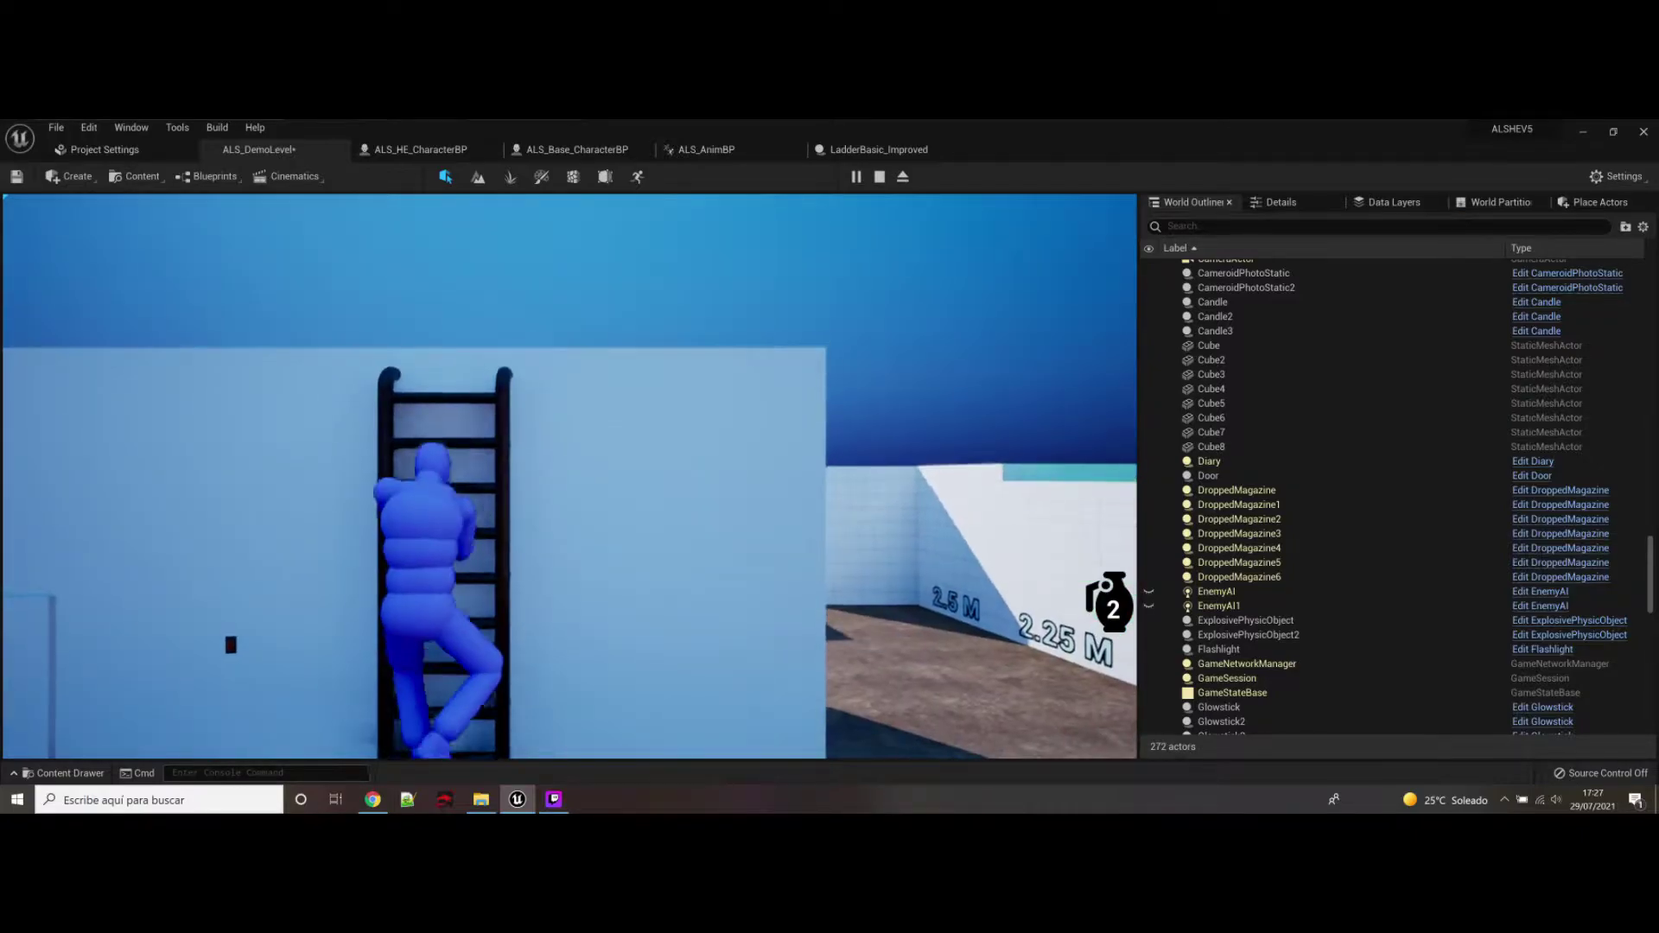
key("s")
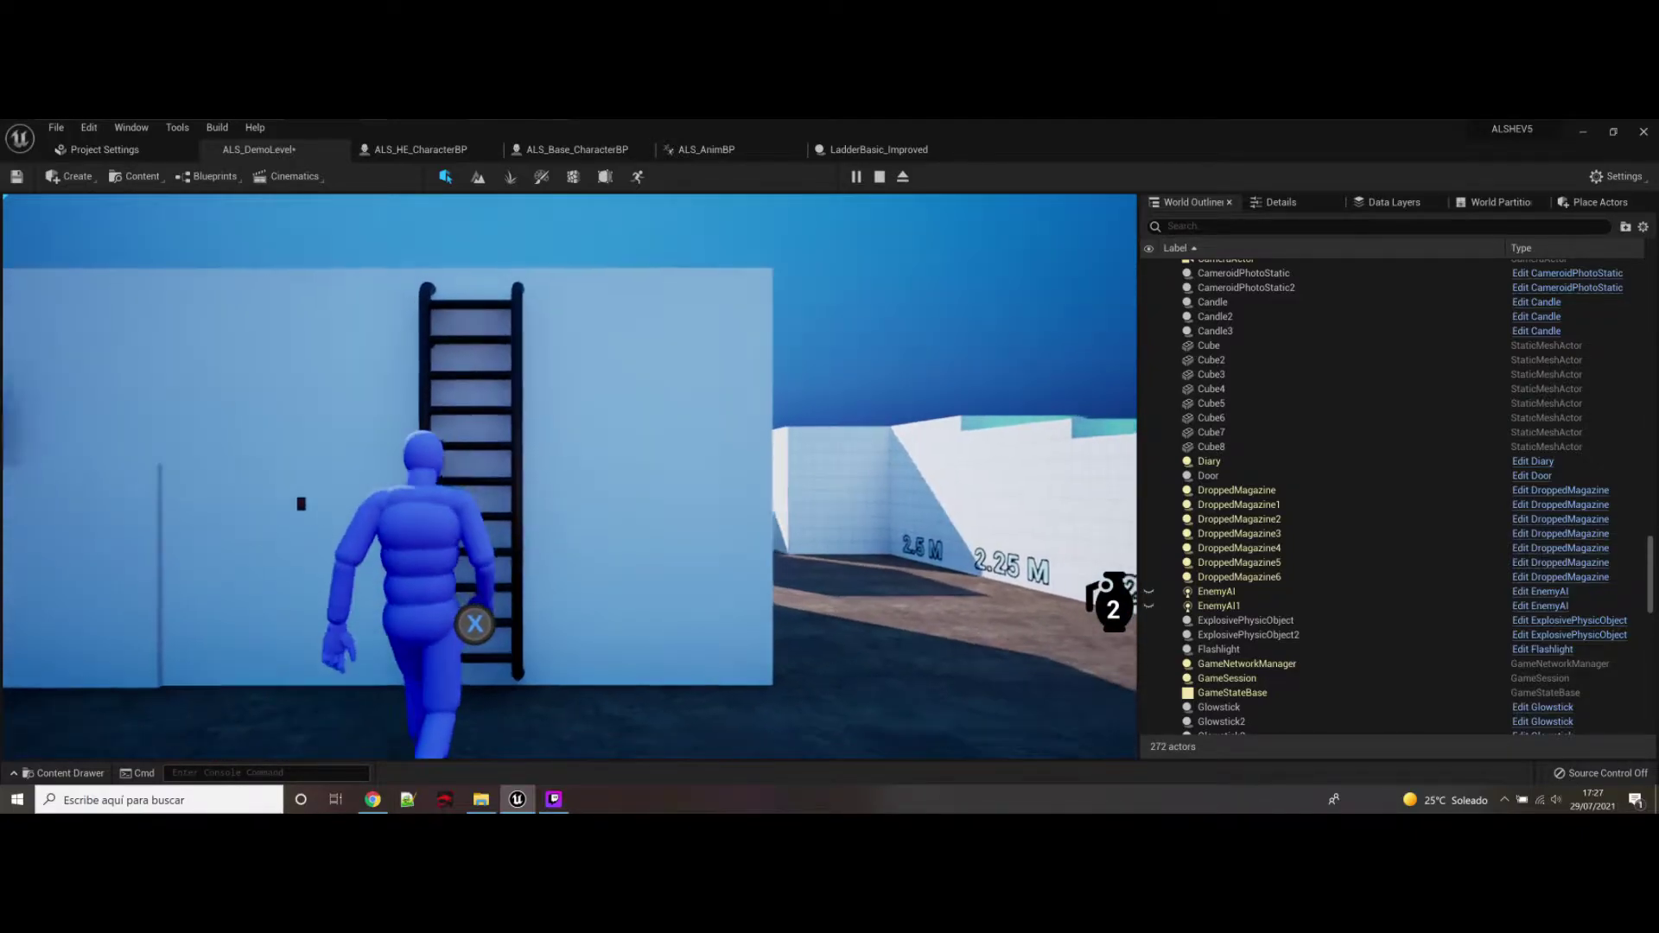
Step: Climb to the roof again, turn around and re-enter the ladder from above, descending and walking off beside the pink disc
key("x")
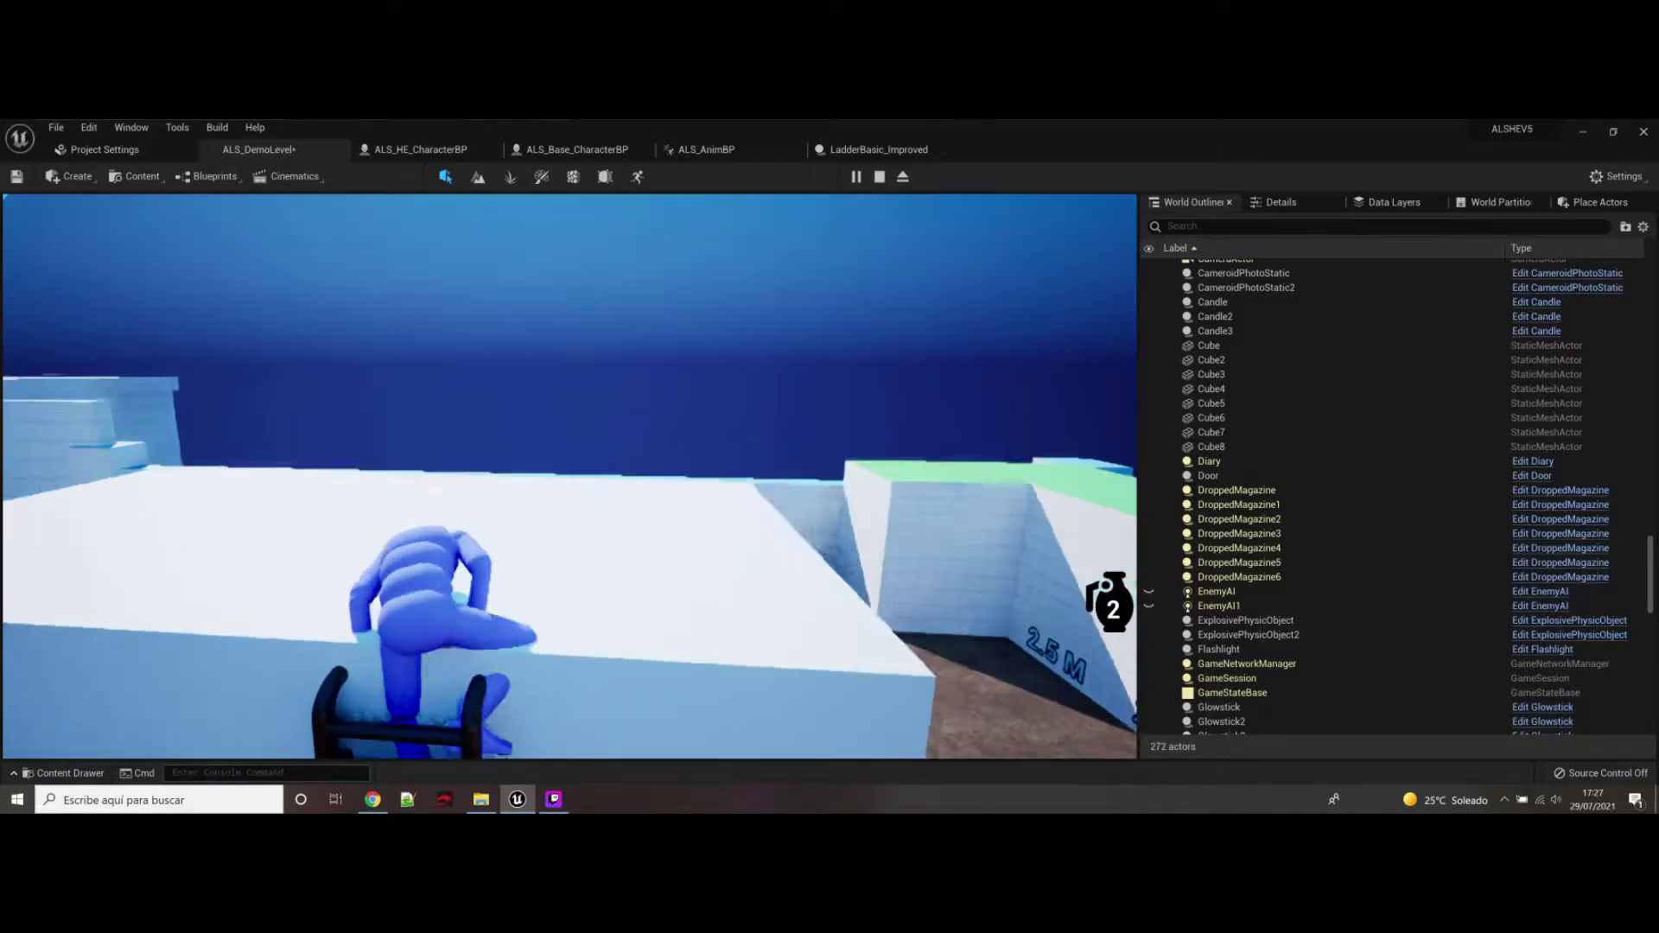
key("w")
key("w")
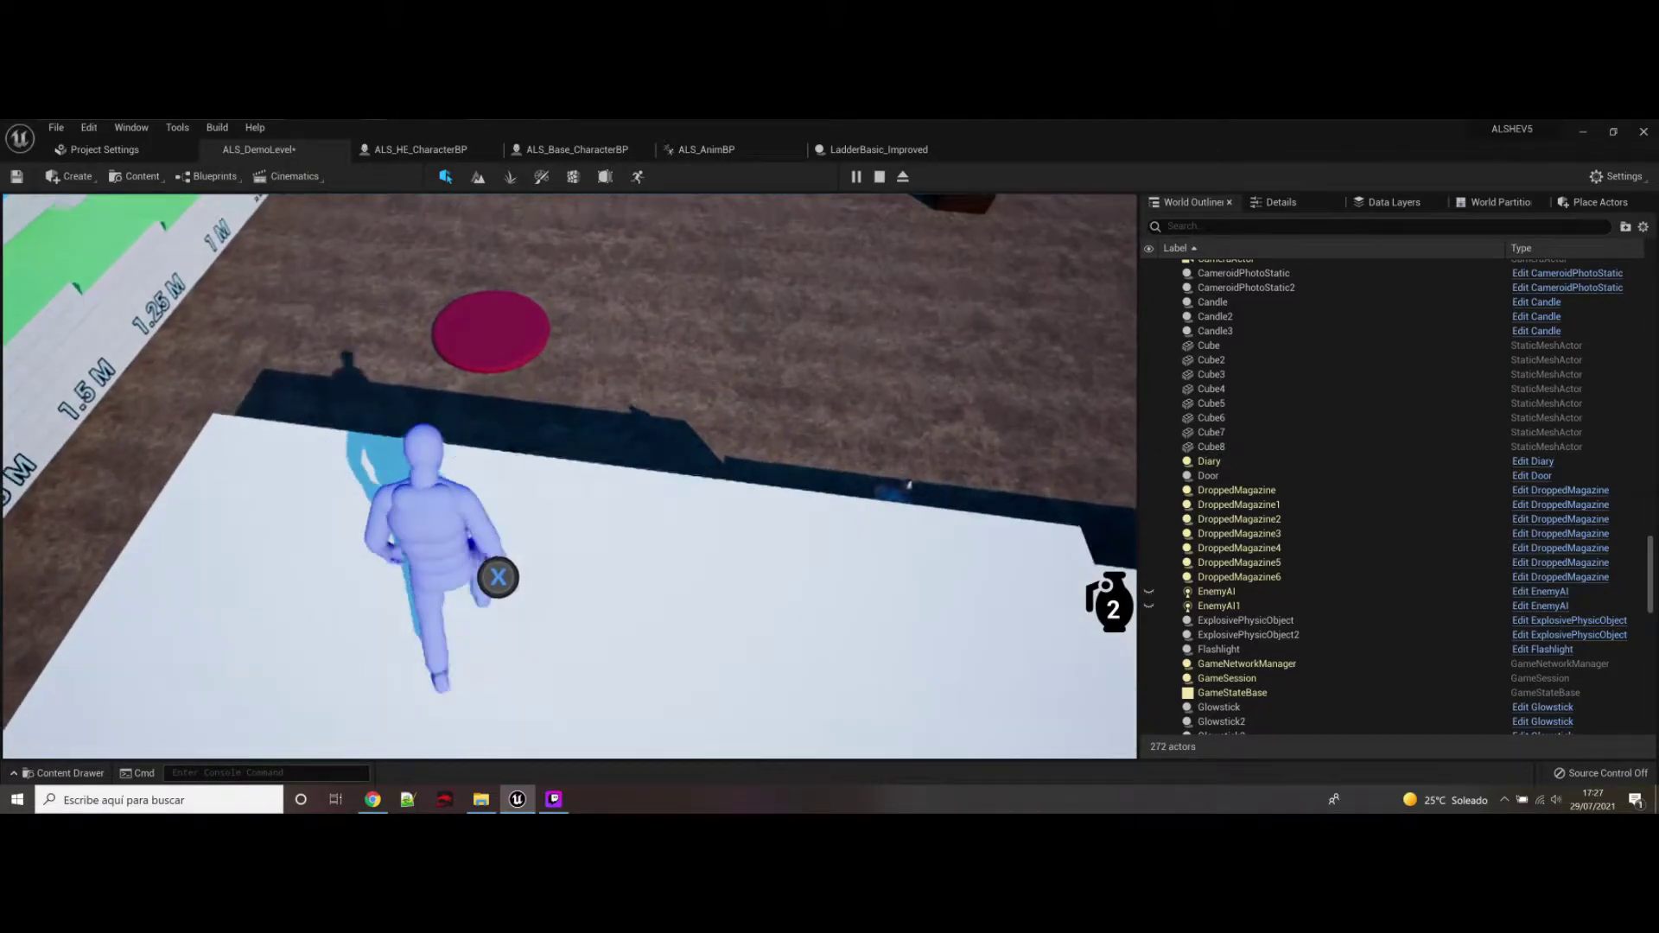
key("e")
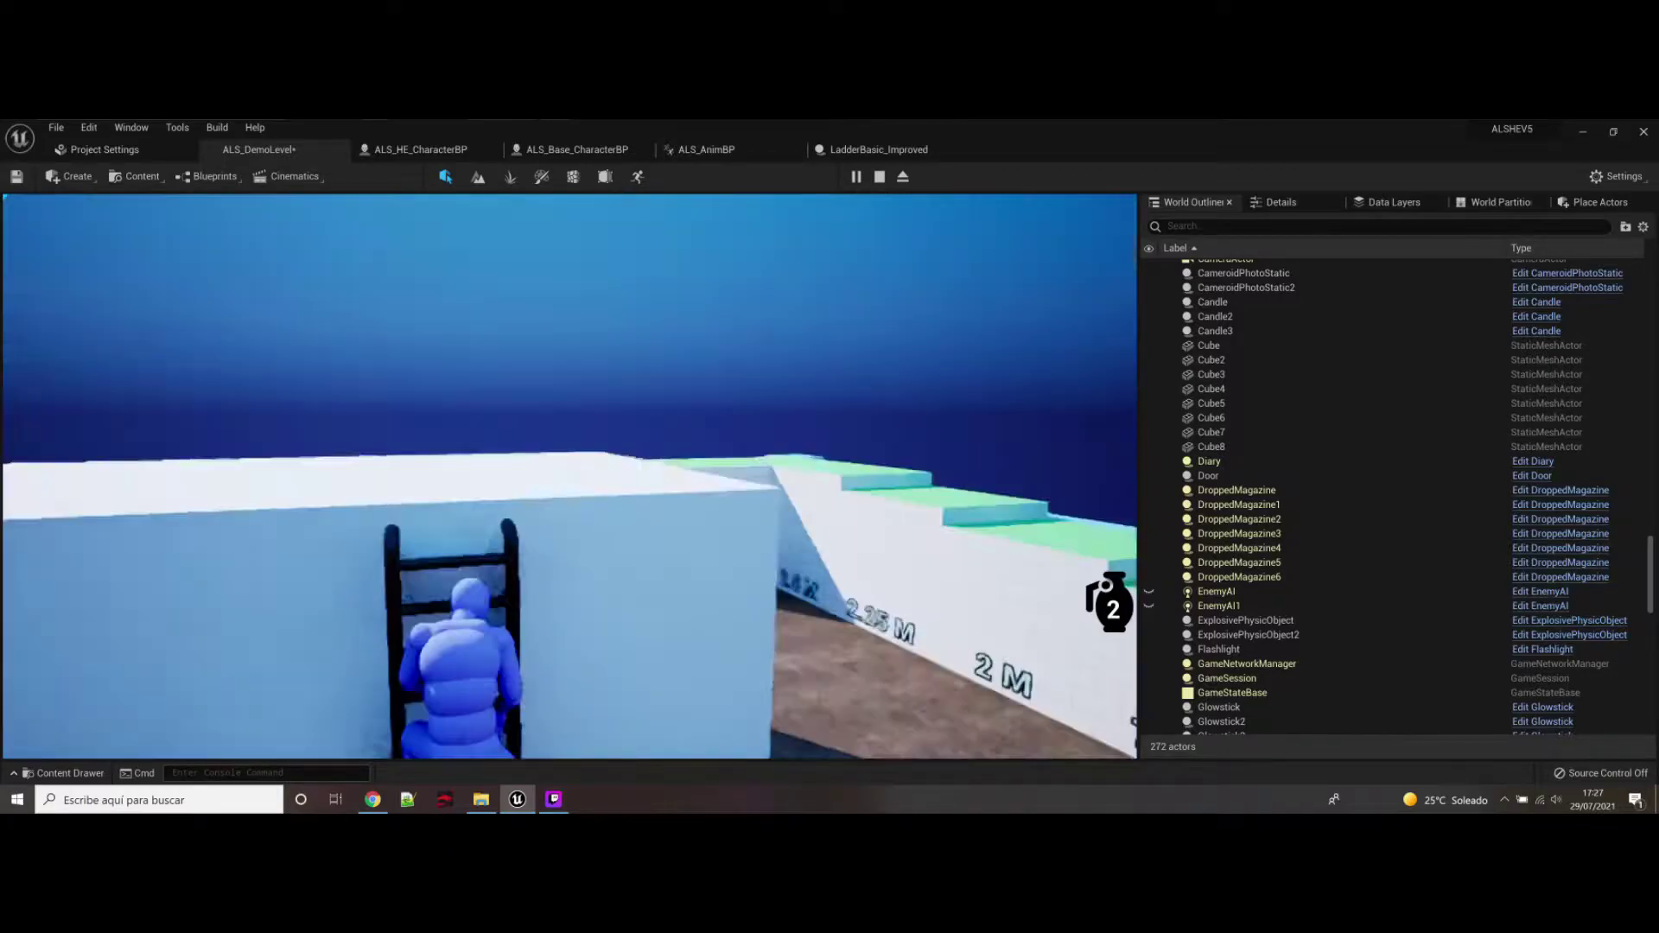
key("s")
key("w")
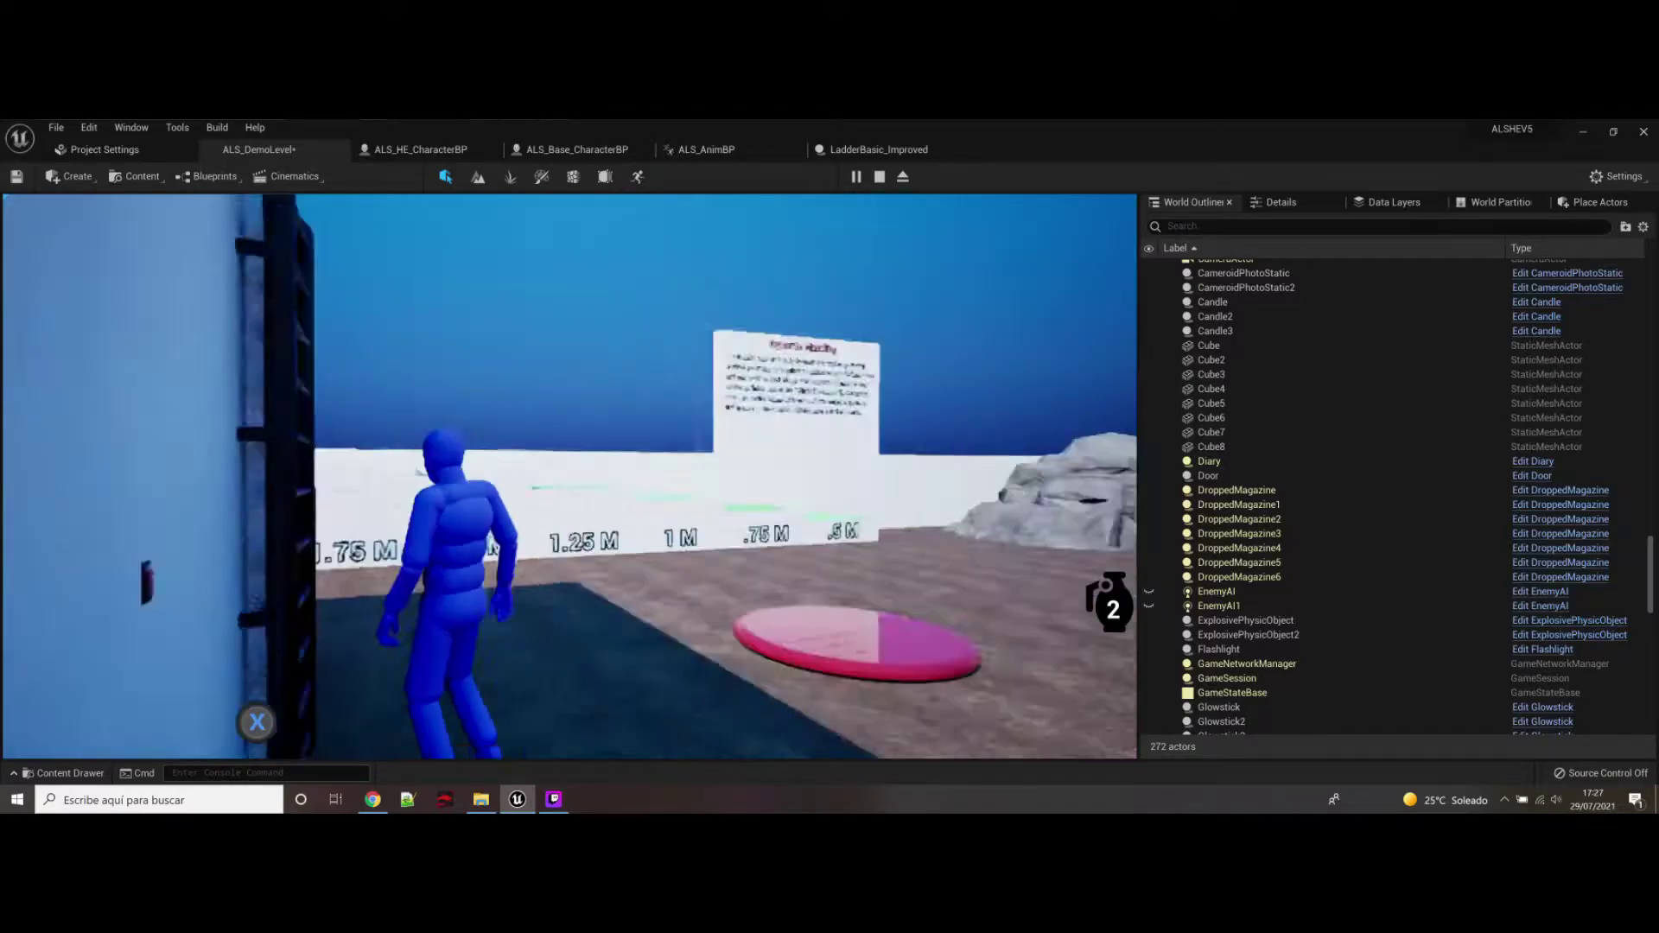
Step: Walk from the ladder across the yard to the open ground facing the information boards and draw the first rifle
key("w")
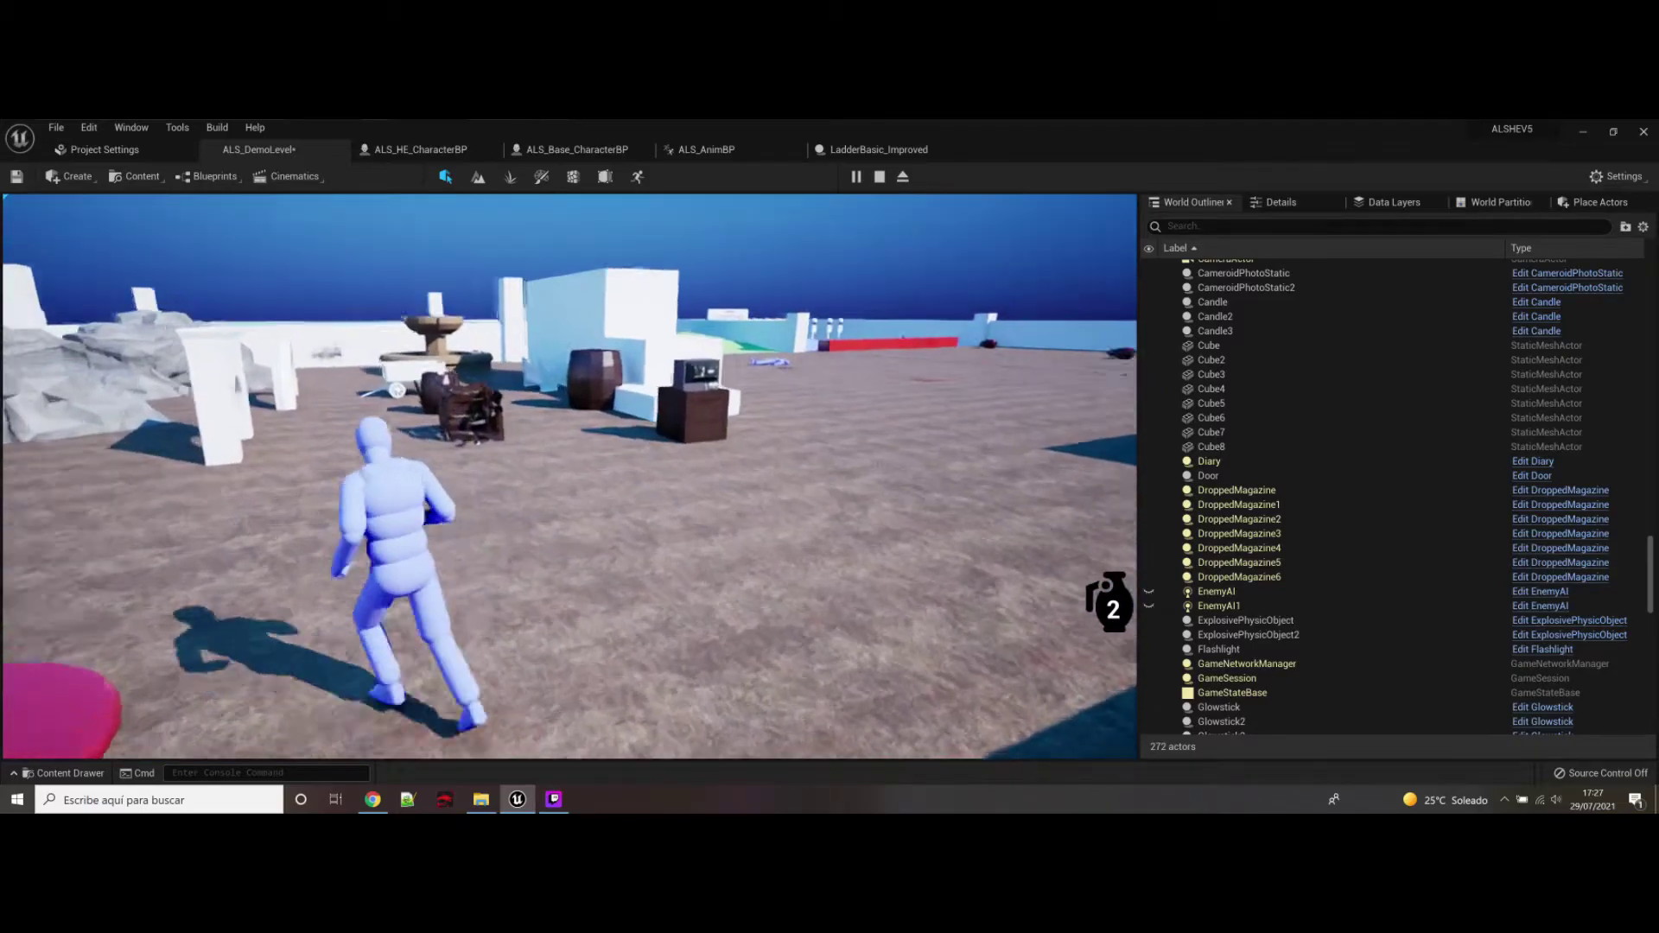
key("w")
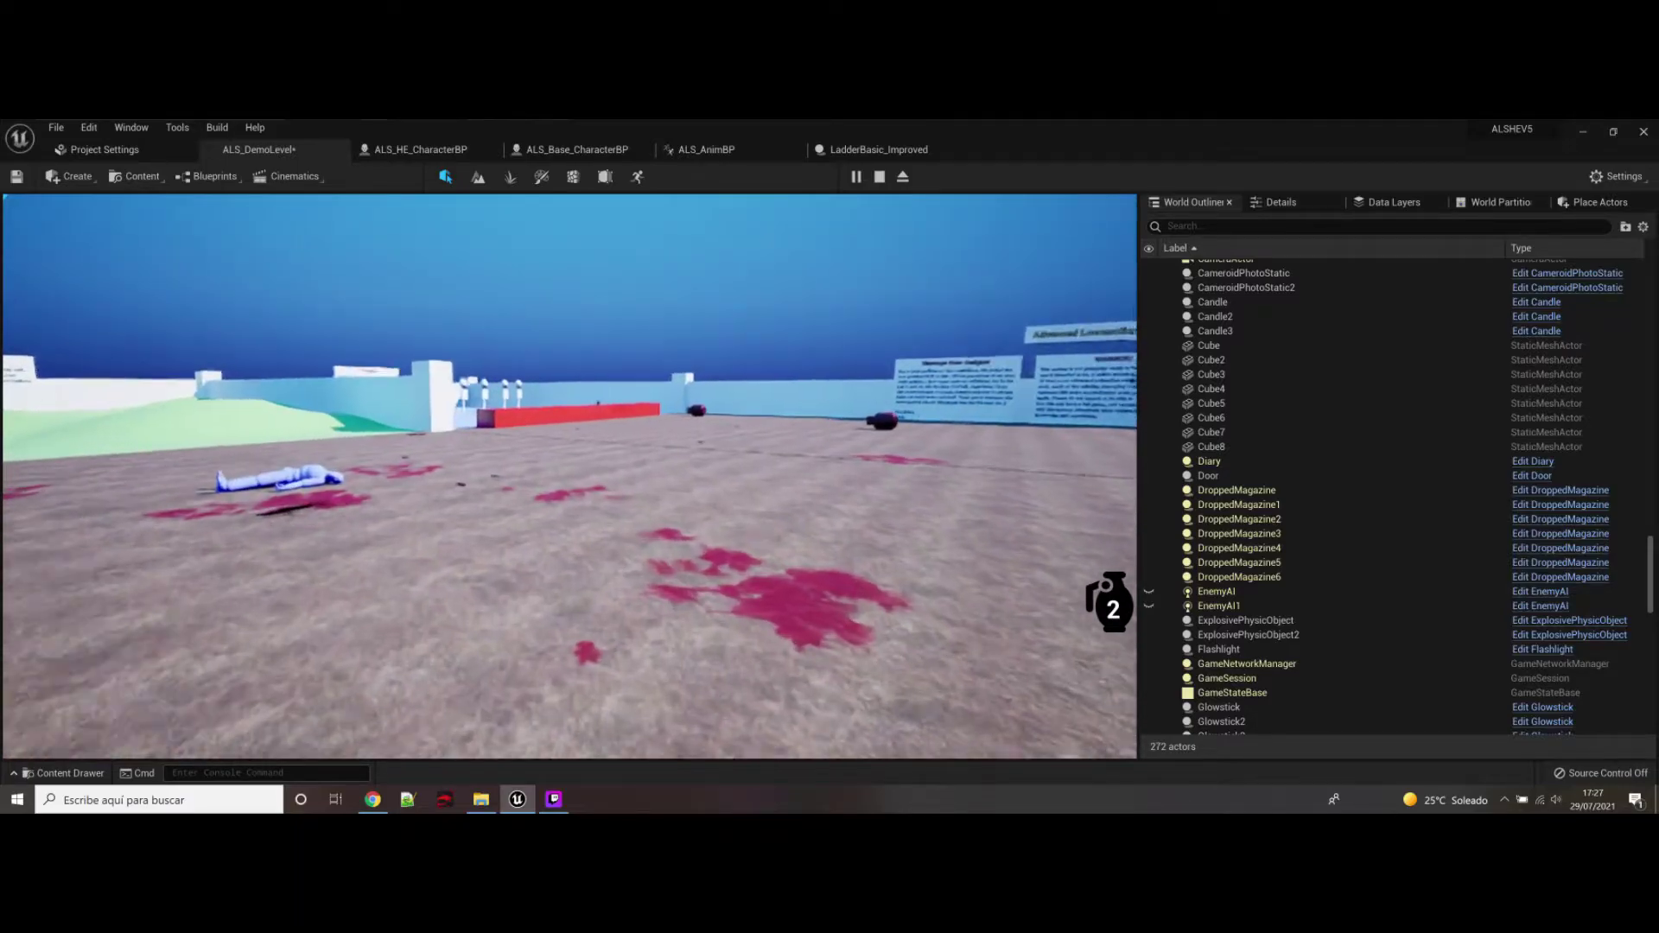
key("w")
key("1")
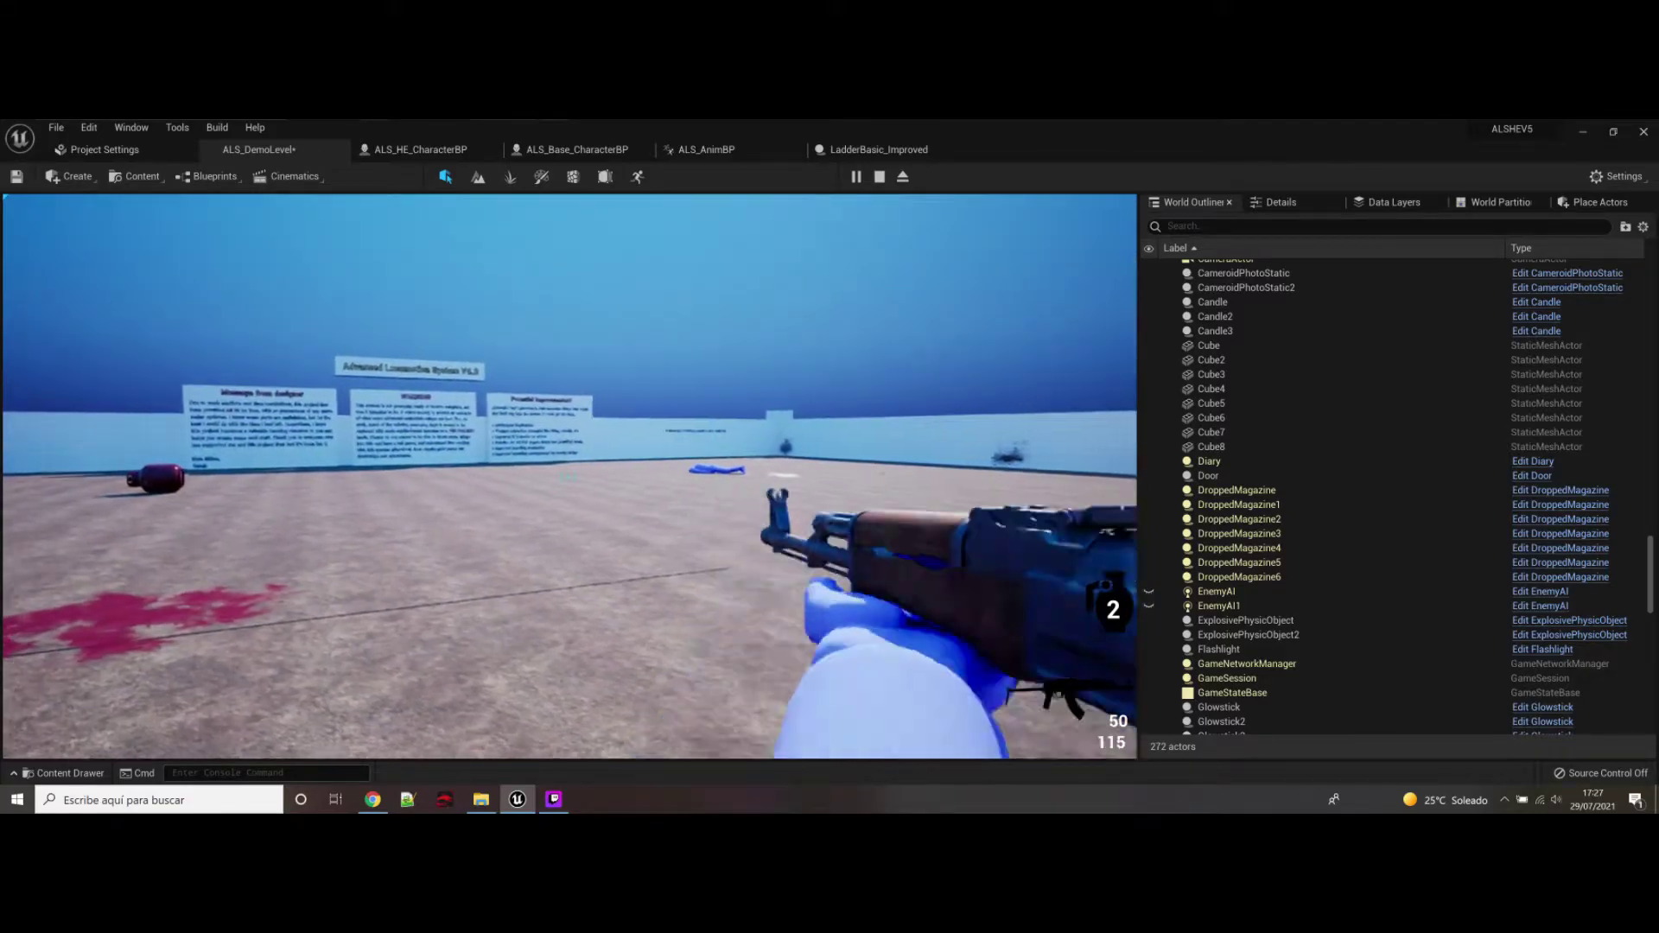
Step: Fire the first rifle, then test-fire the submachine gun and the assault rifle in weapon slots 2 and 3
key("s")
left_click(570, 476)
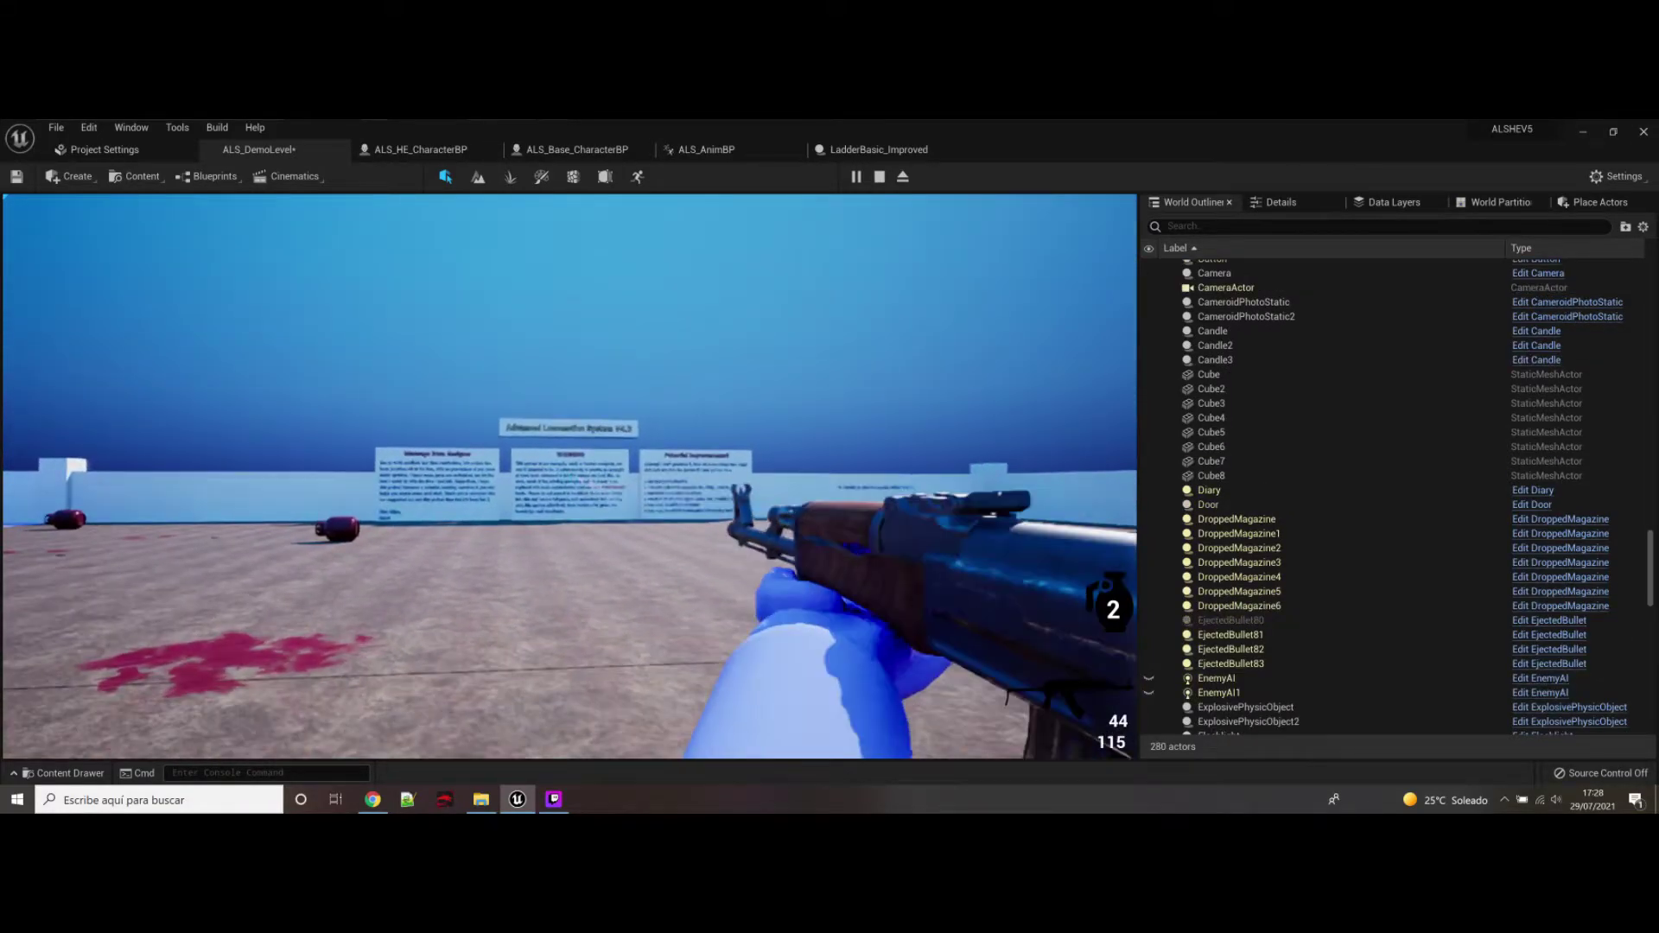
key("2")
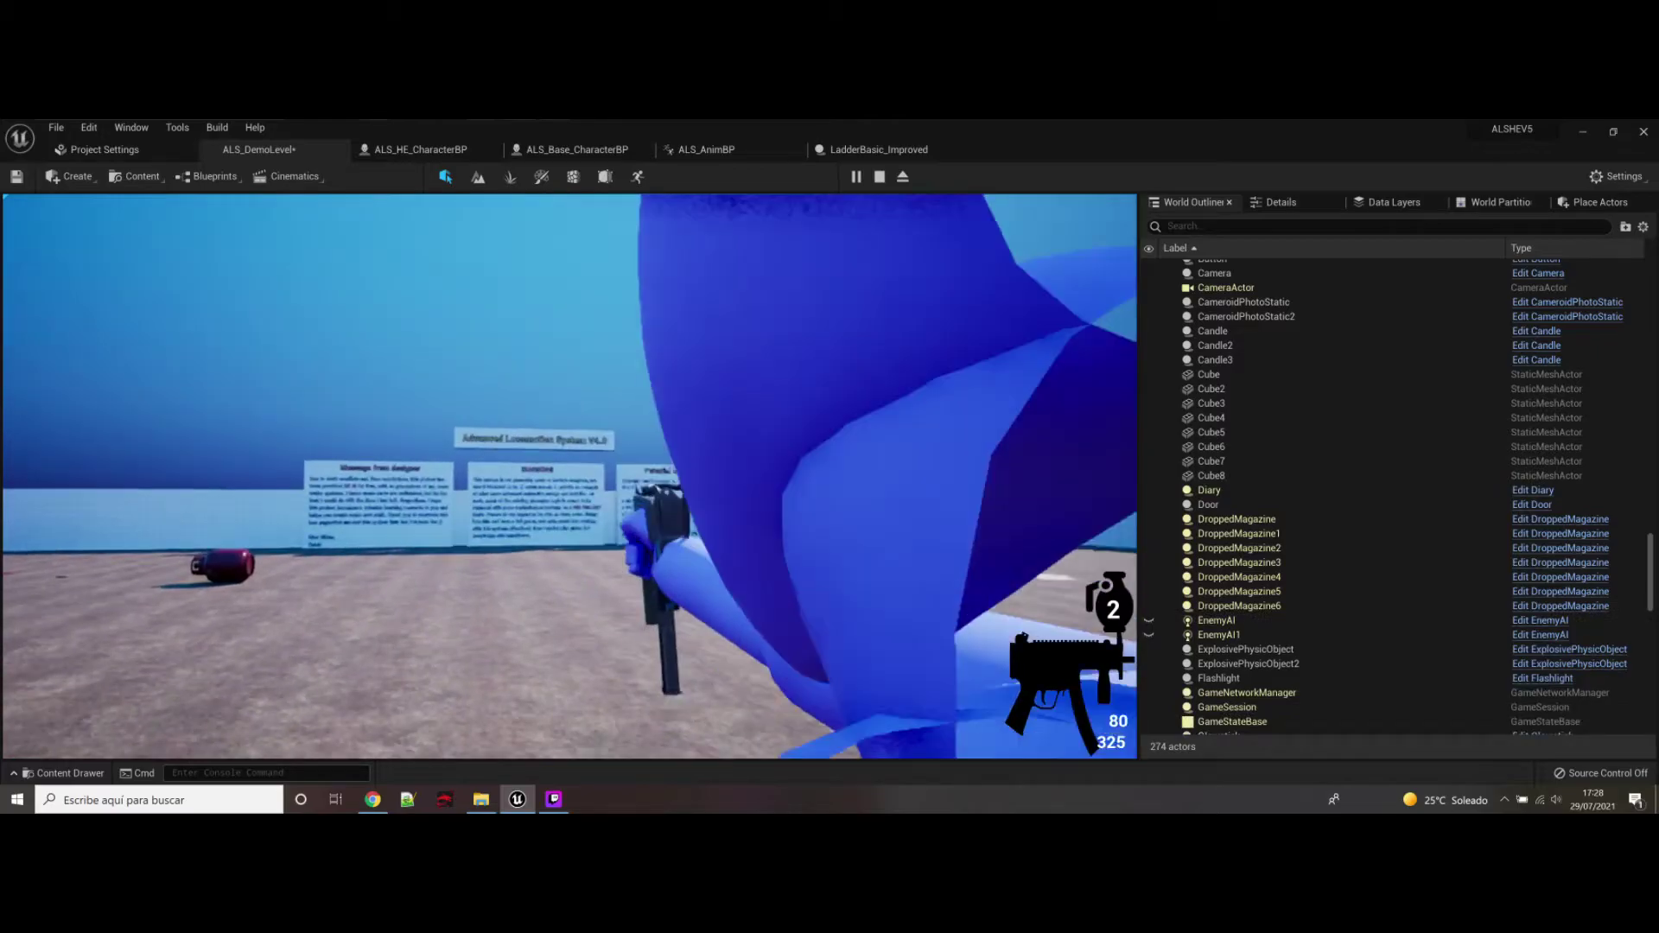
left_click(571, 476)
key("3")
key("w")
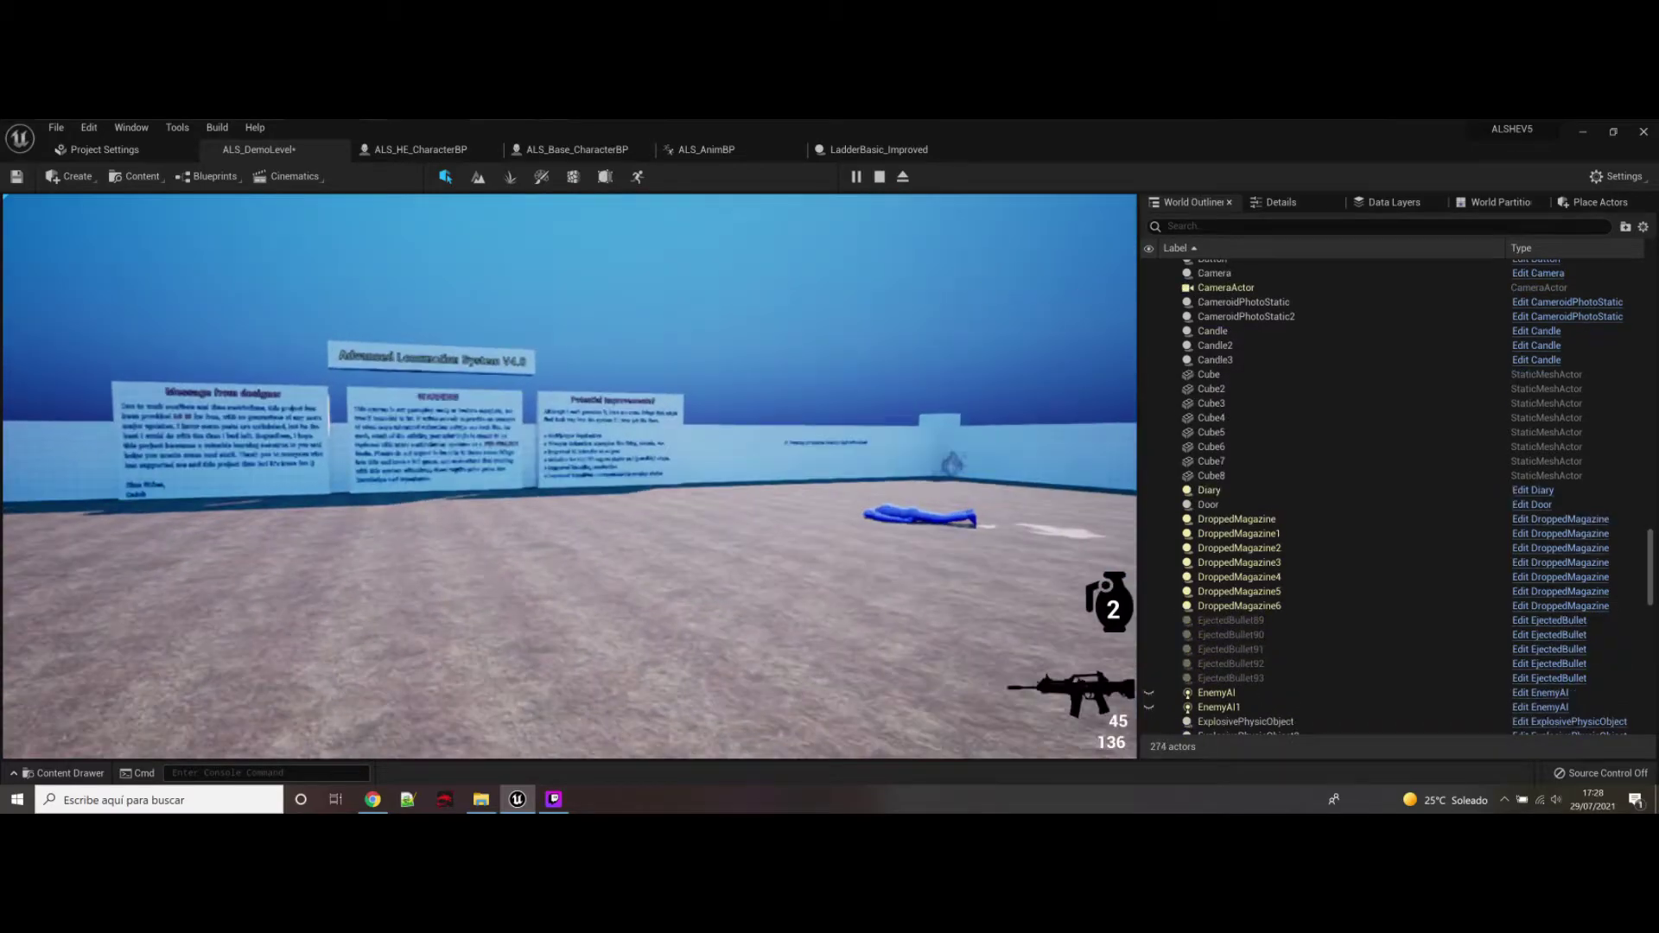
left_click(570, 476)
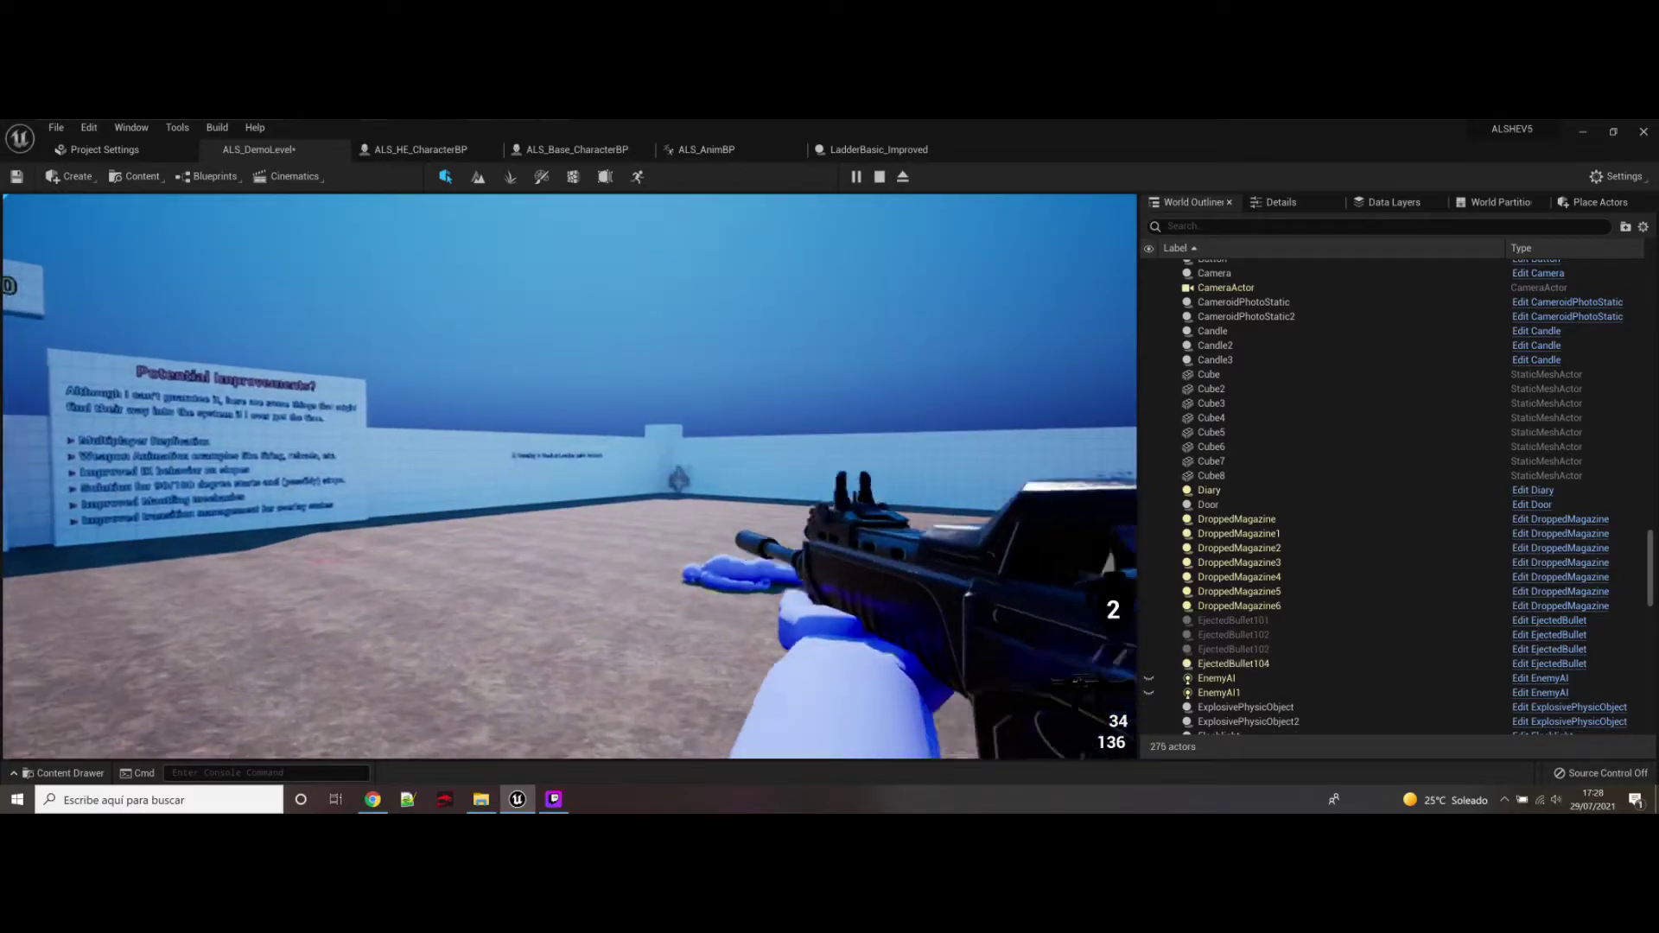
Step: Reload the assault rifle and shoot the red explosive barrel near the information boards
key("r")
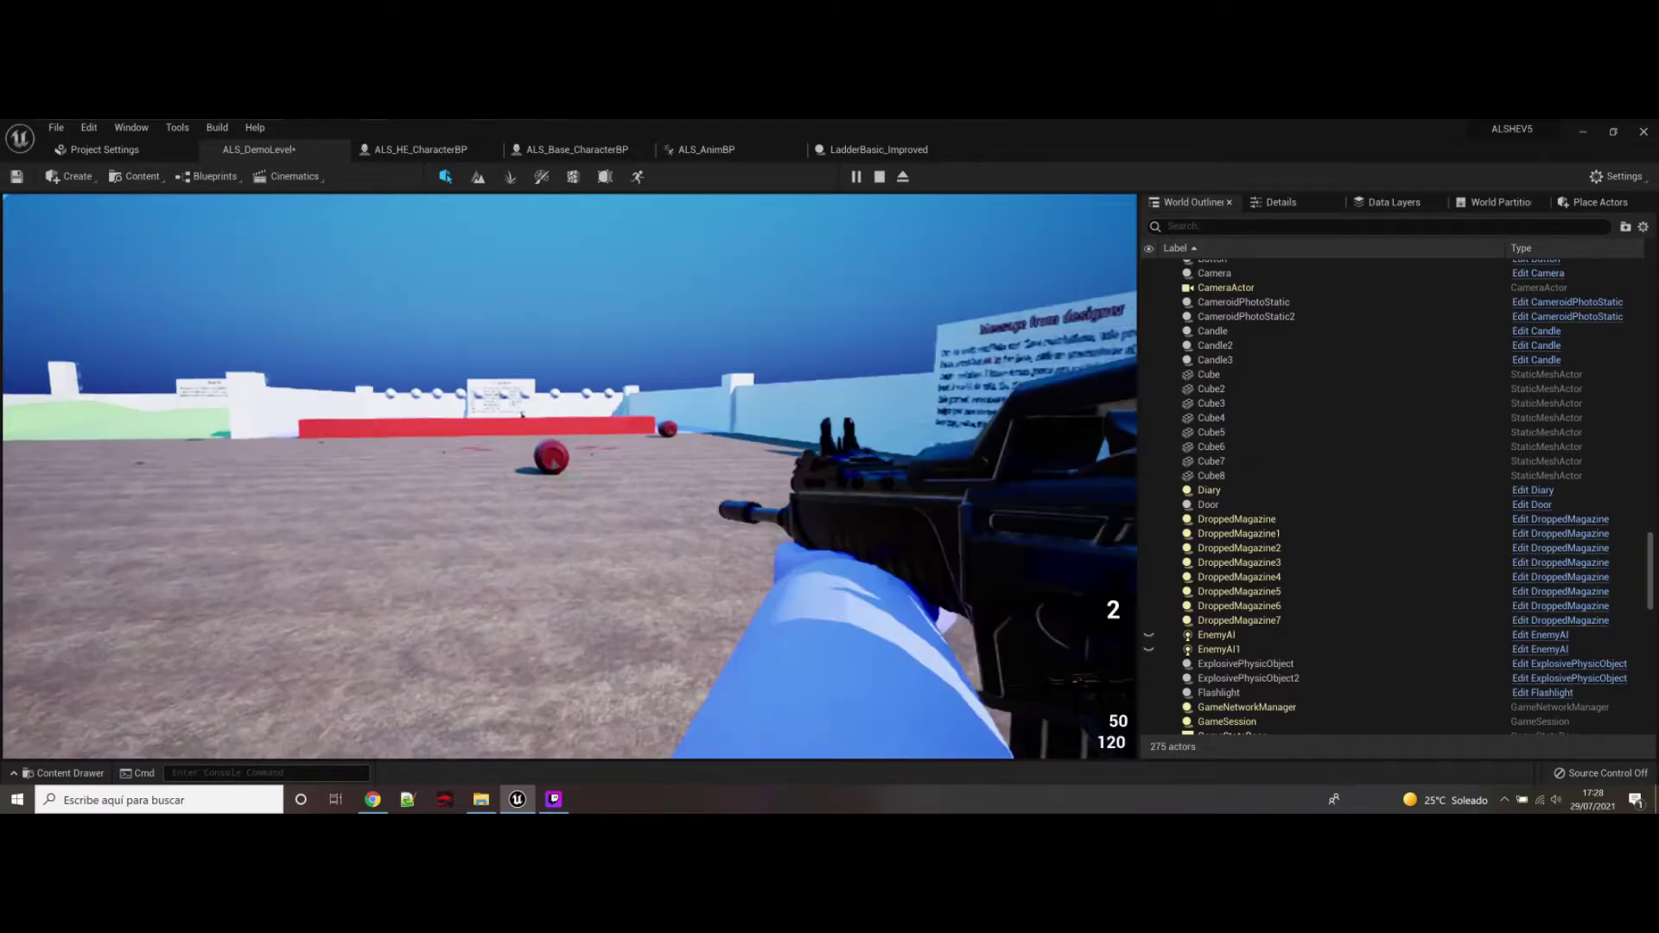
left_click(570, 476)
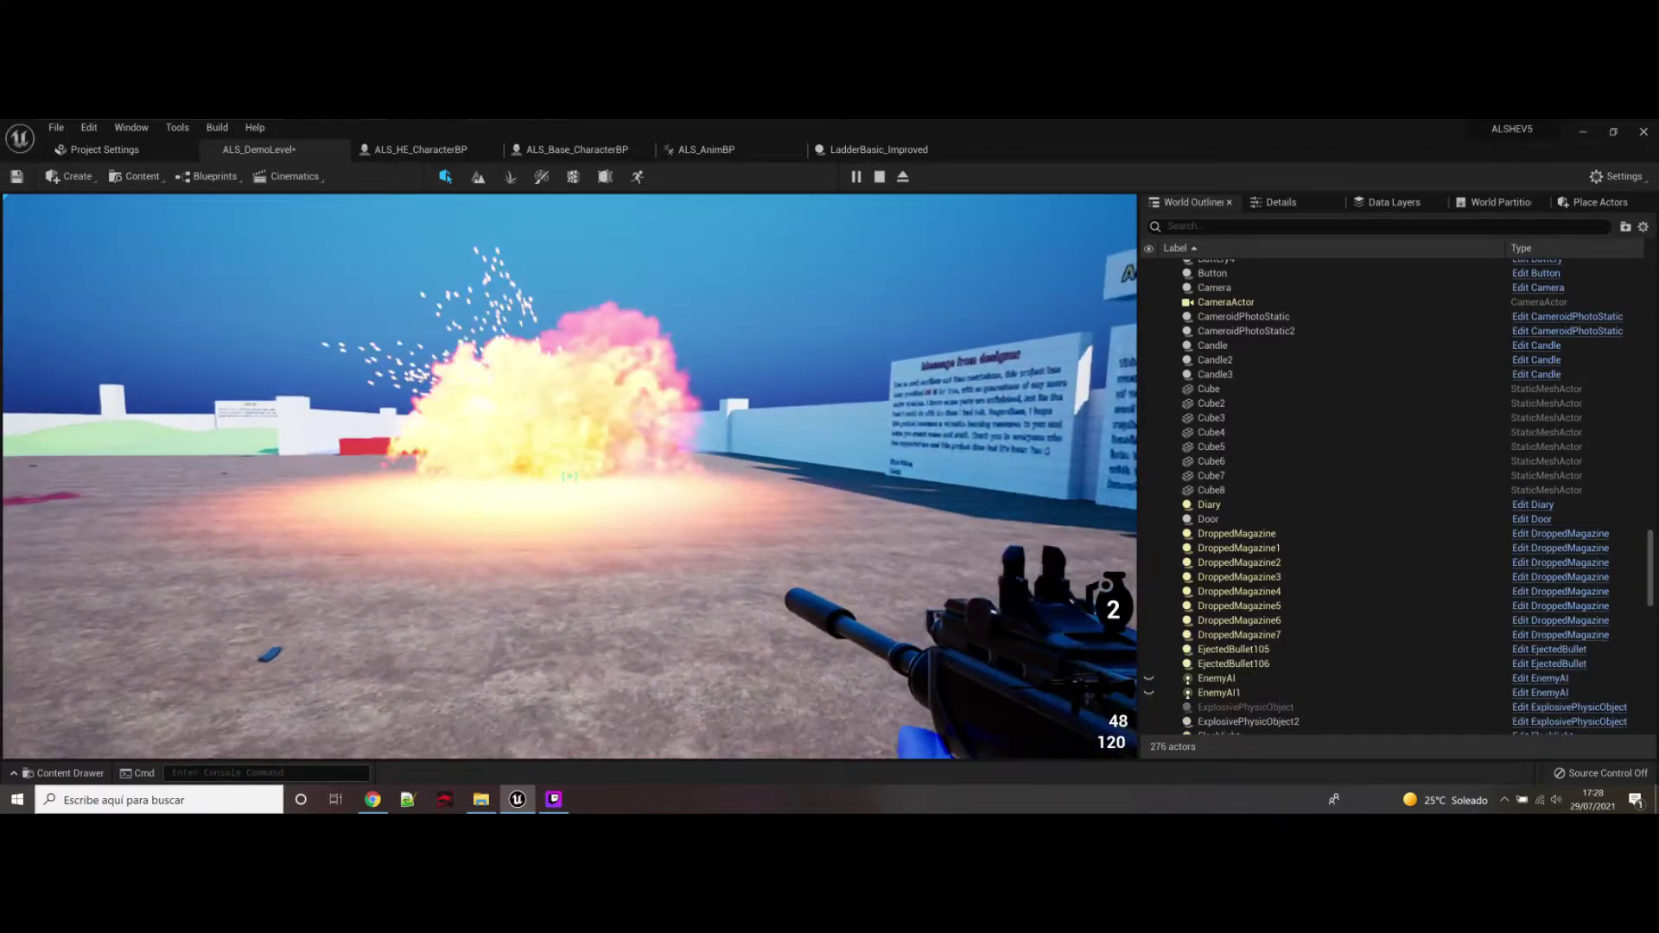
left_click(570, 475)
left_click(570, 475)
left_click(571, 475)
left_click(570, 477)
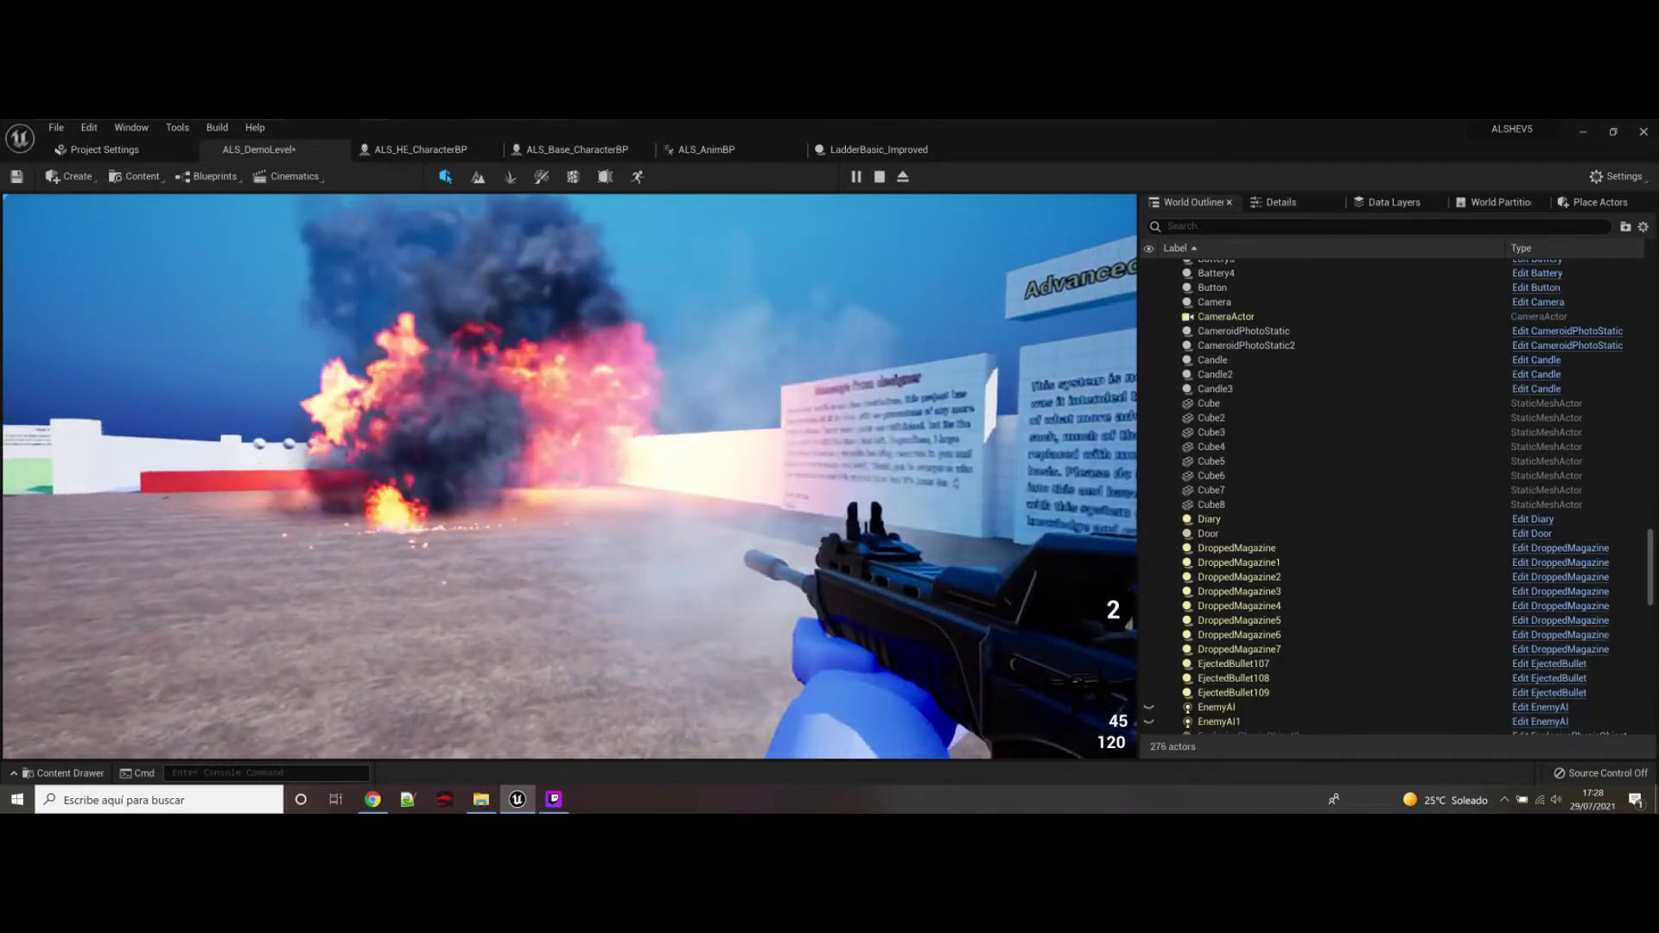
Step: Walk to the red wall, collect the 20mm Explosive ammo lying on it, and head back across the yard
key("w")
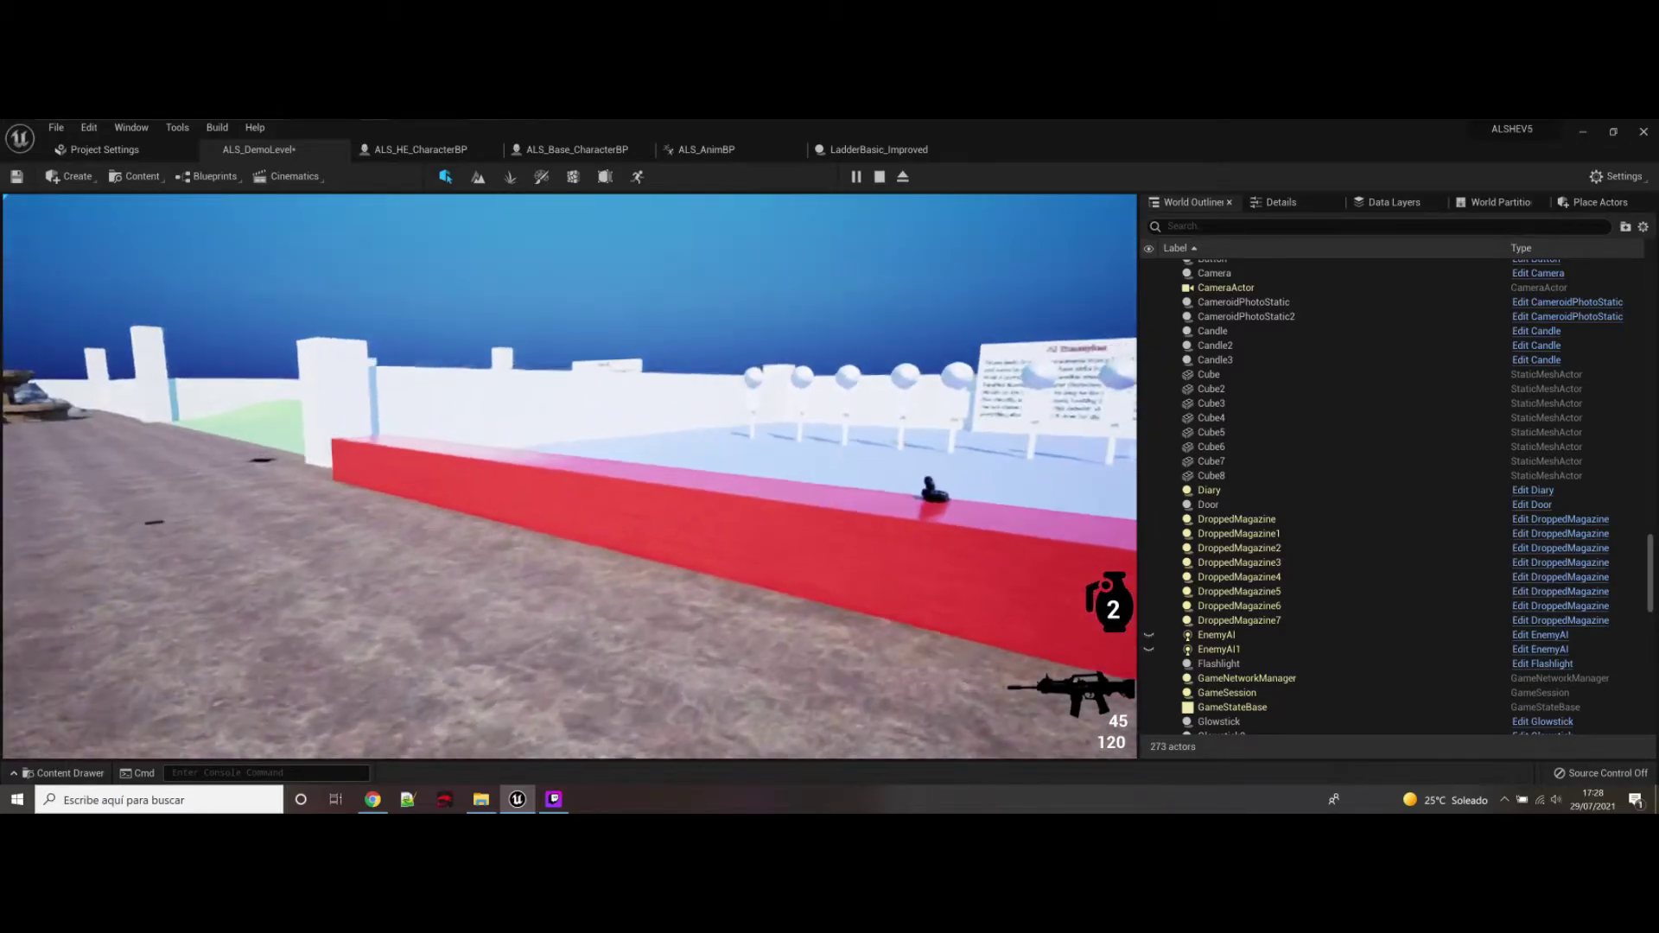
key("w")
key("e")
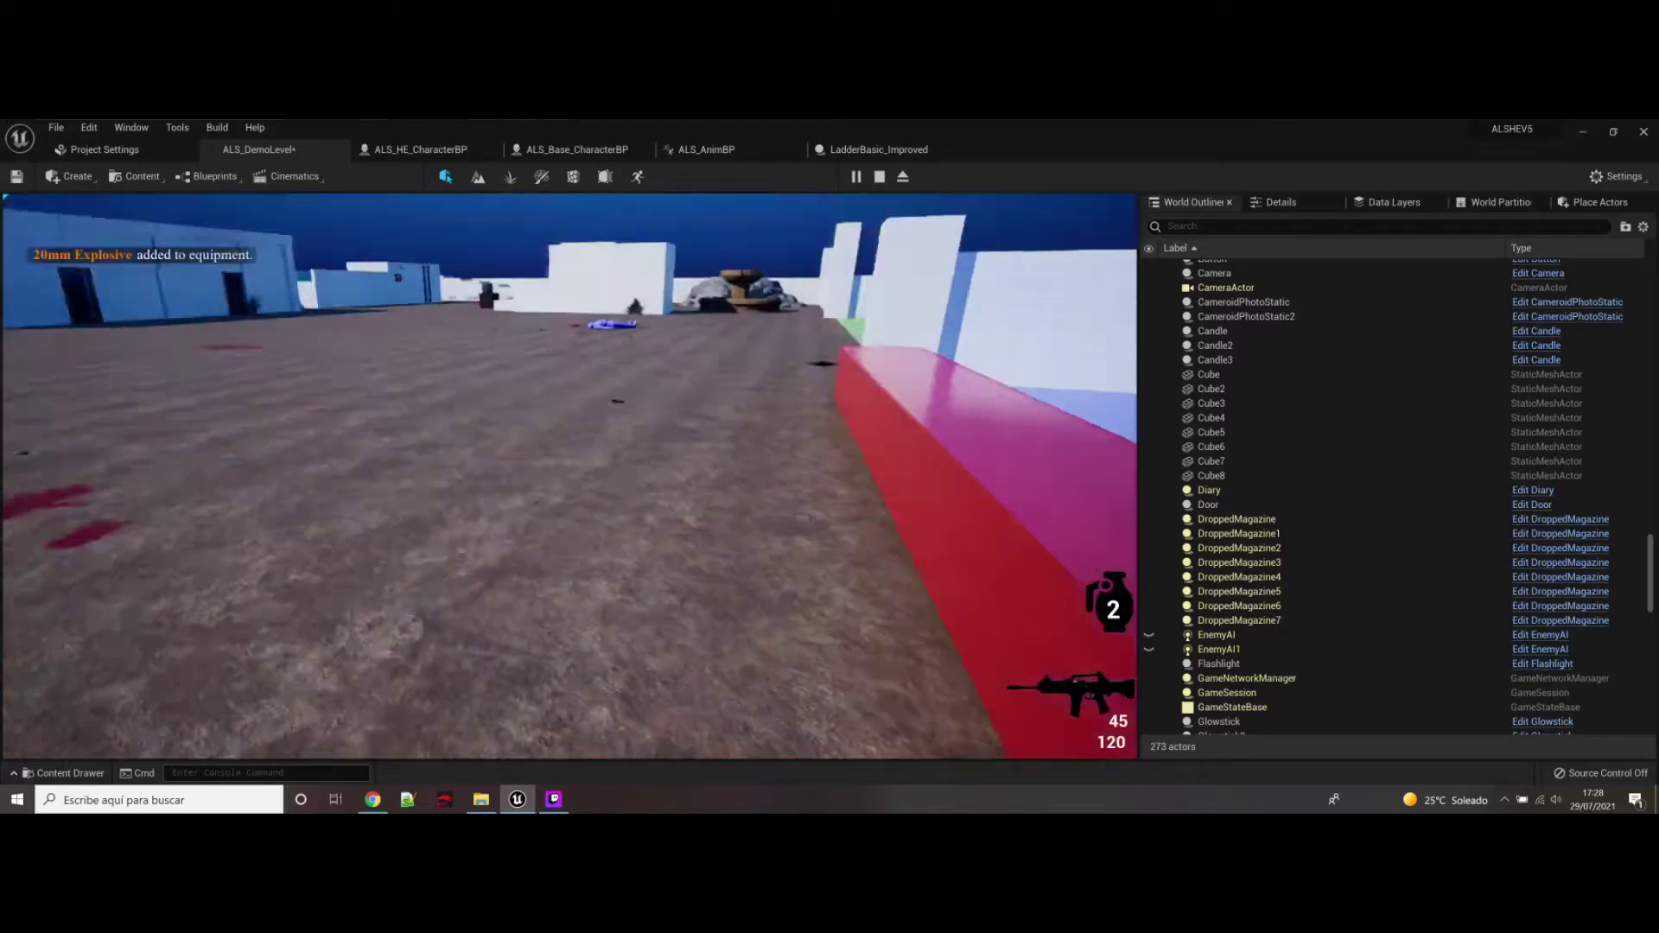
key("w")
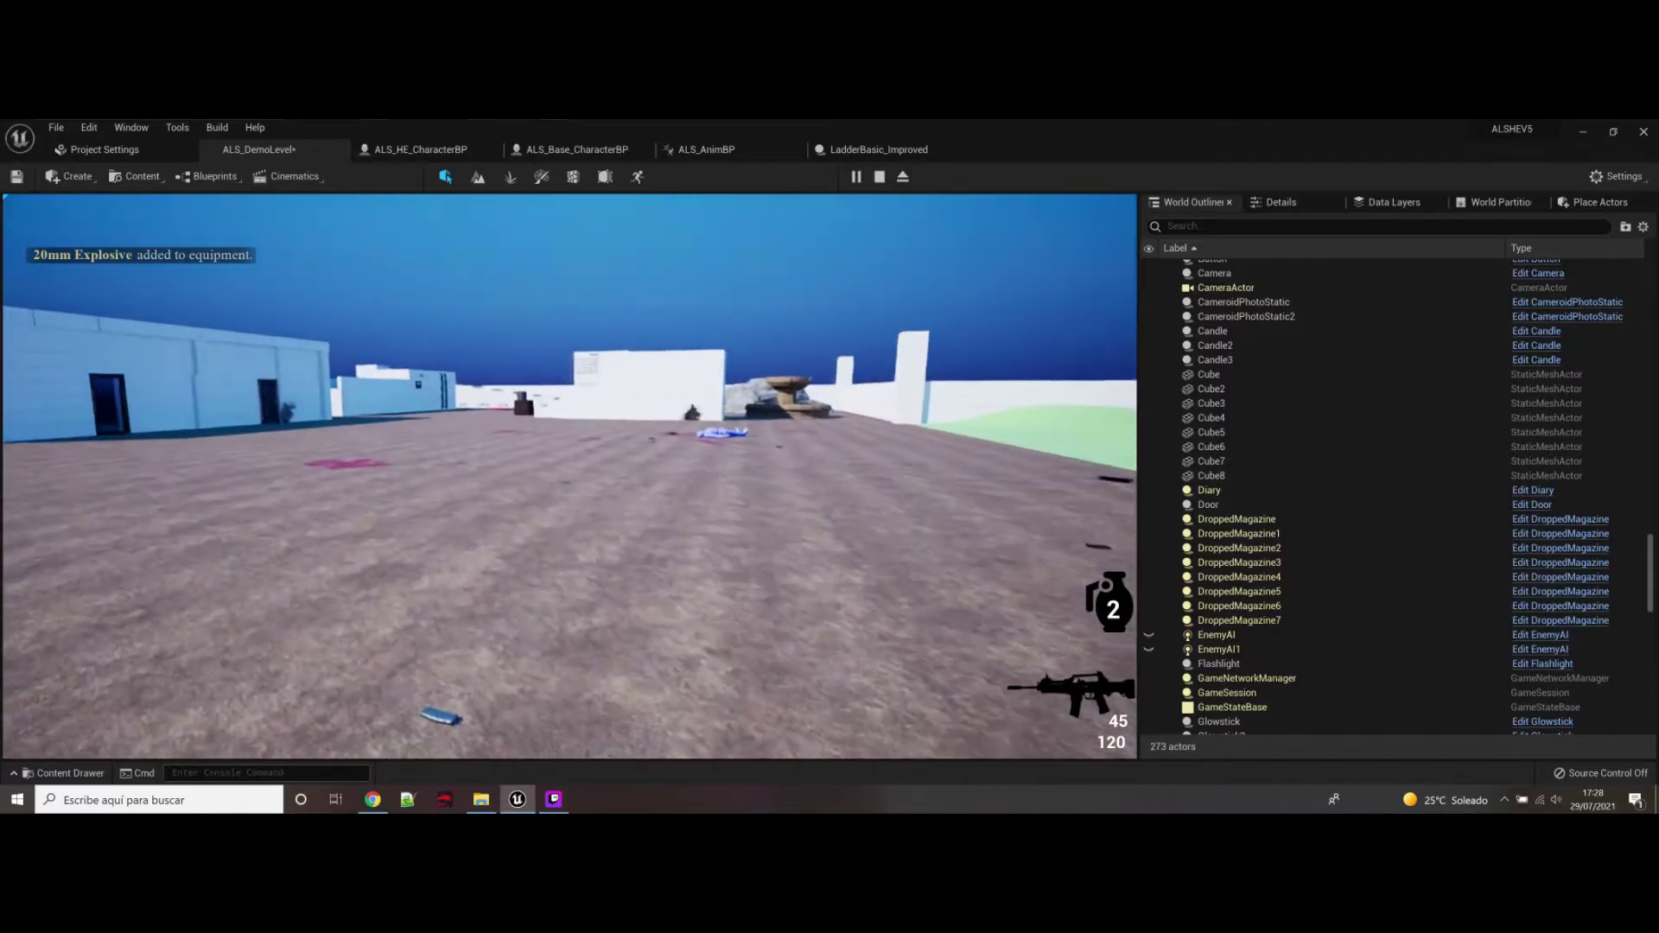
Step: End the play test and go to the area around the white cart and arch in the level editor
key("Escape")
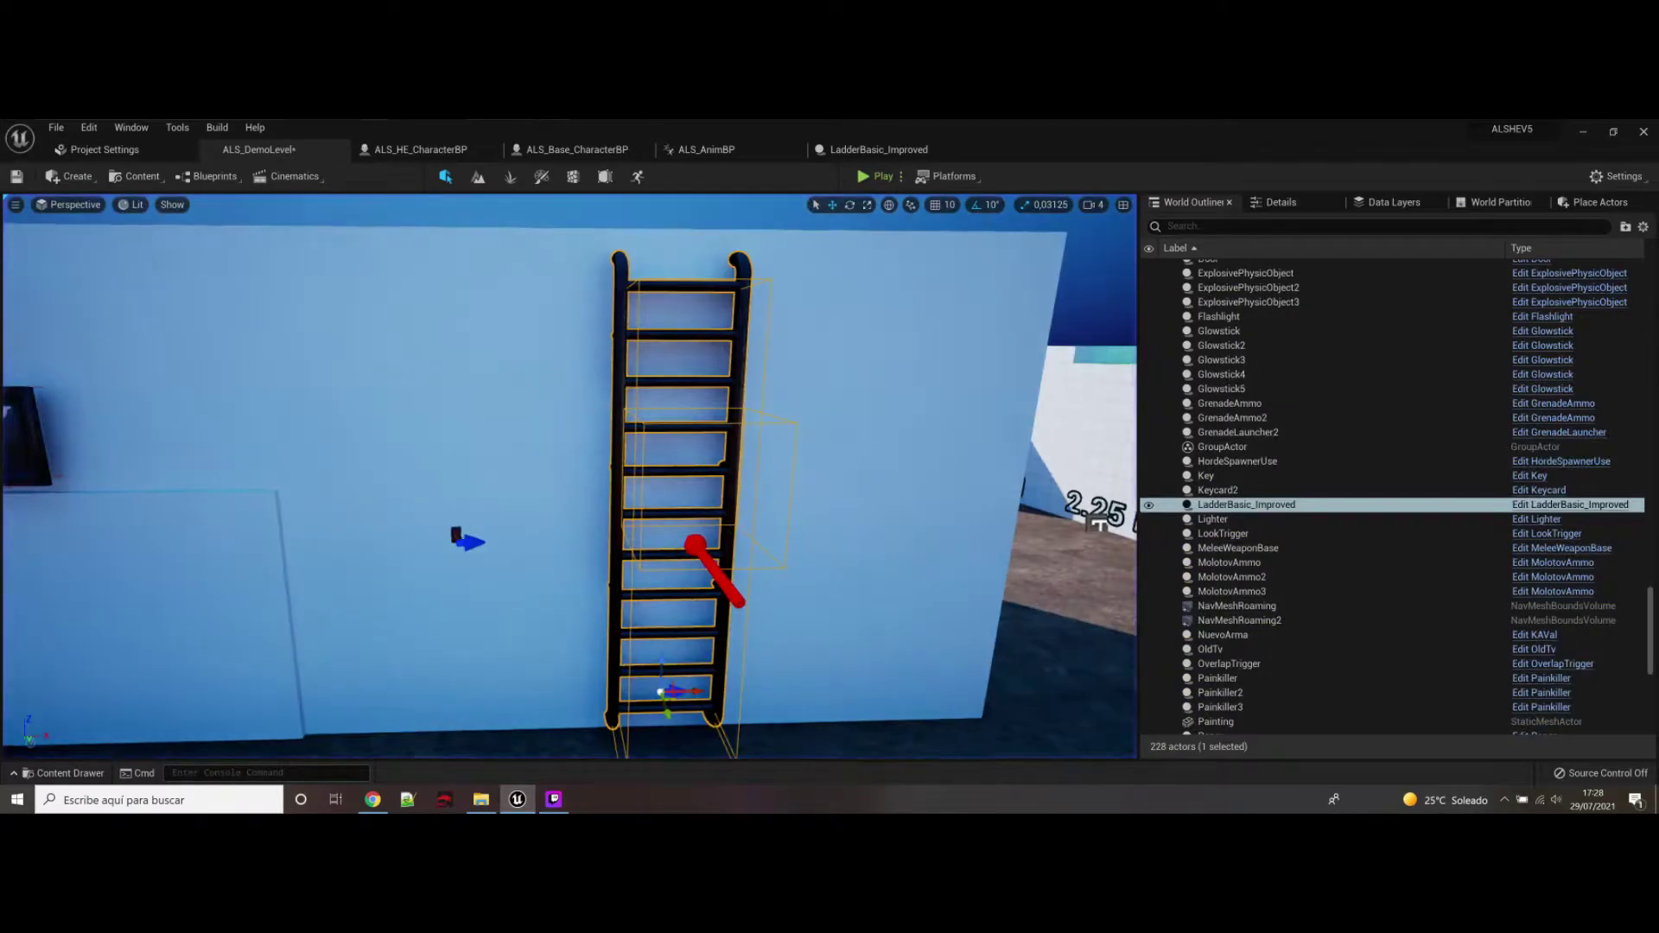
right_click_drag(571, 475, 268, 445)
key("w")
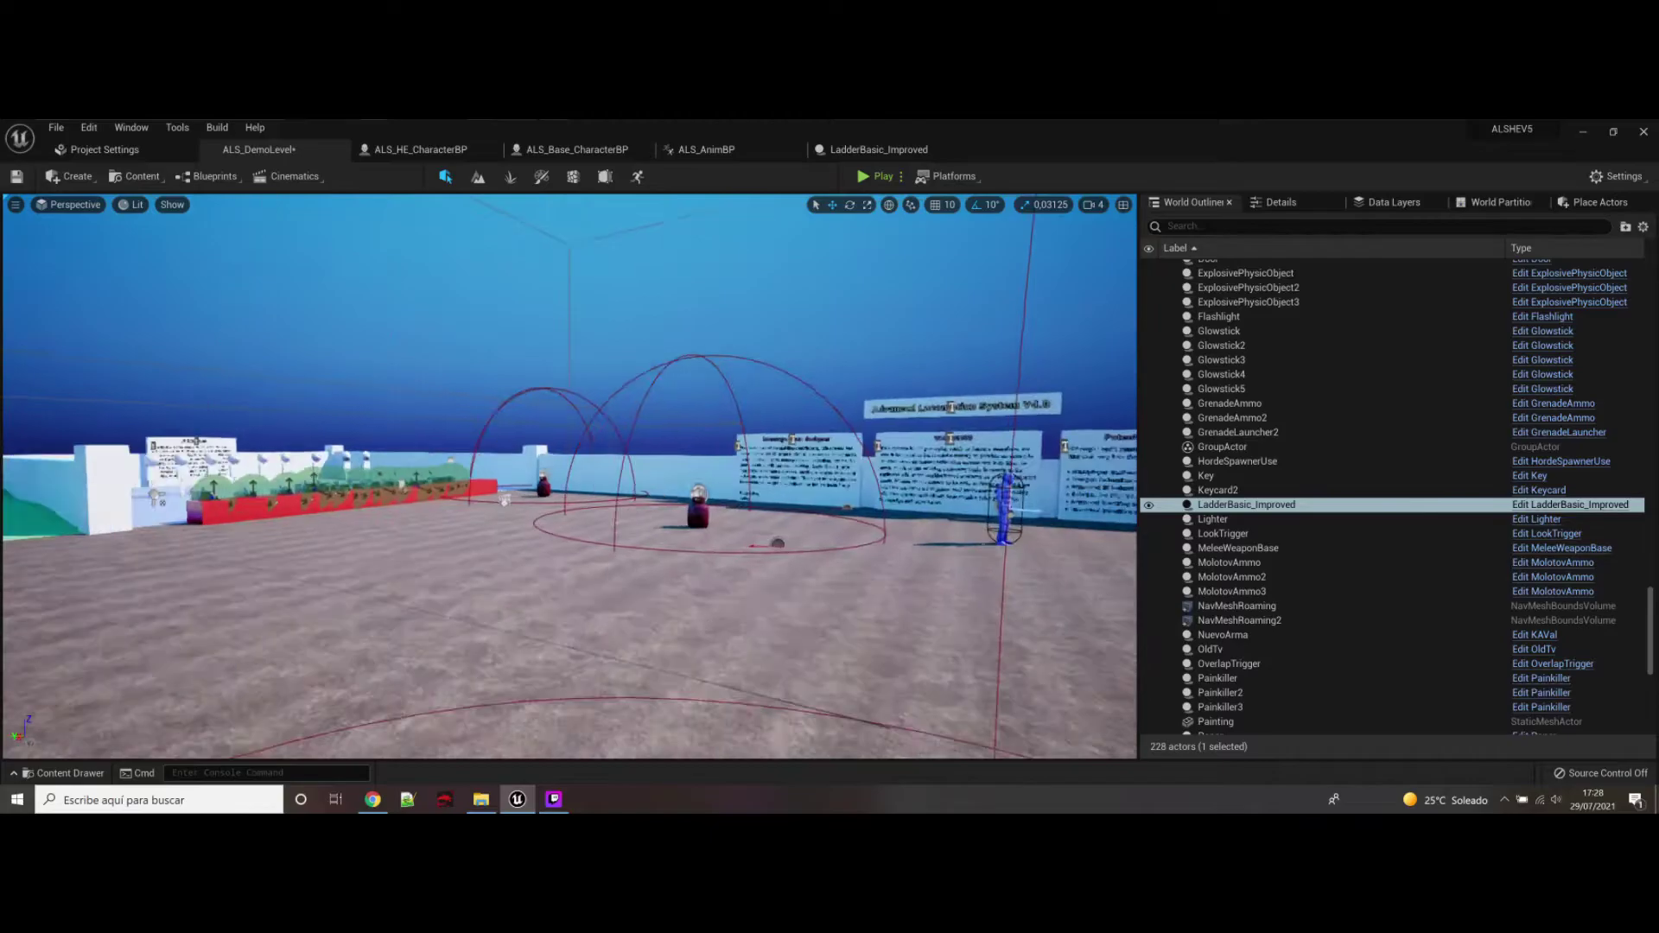
key("w")
right_click_drag(570, 475, 354, 473)
key("w")
key("e")
key("w")
key("w")
key("w")
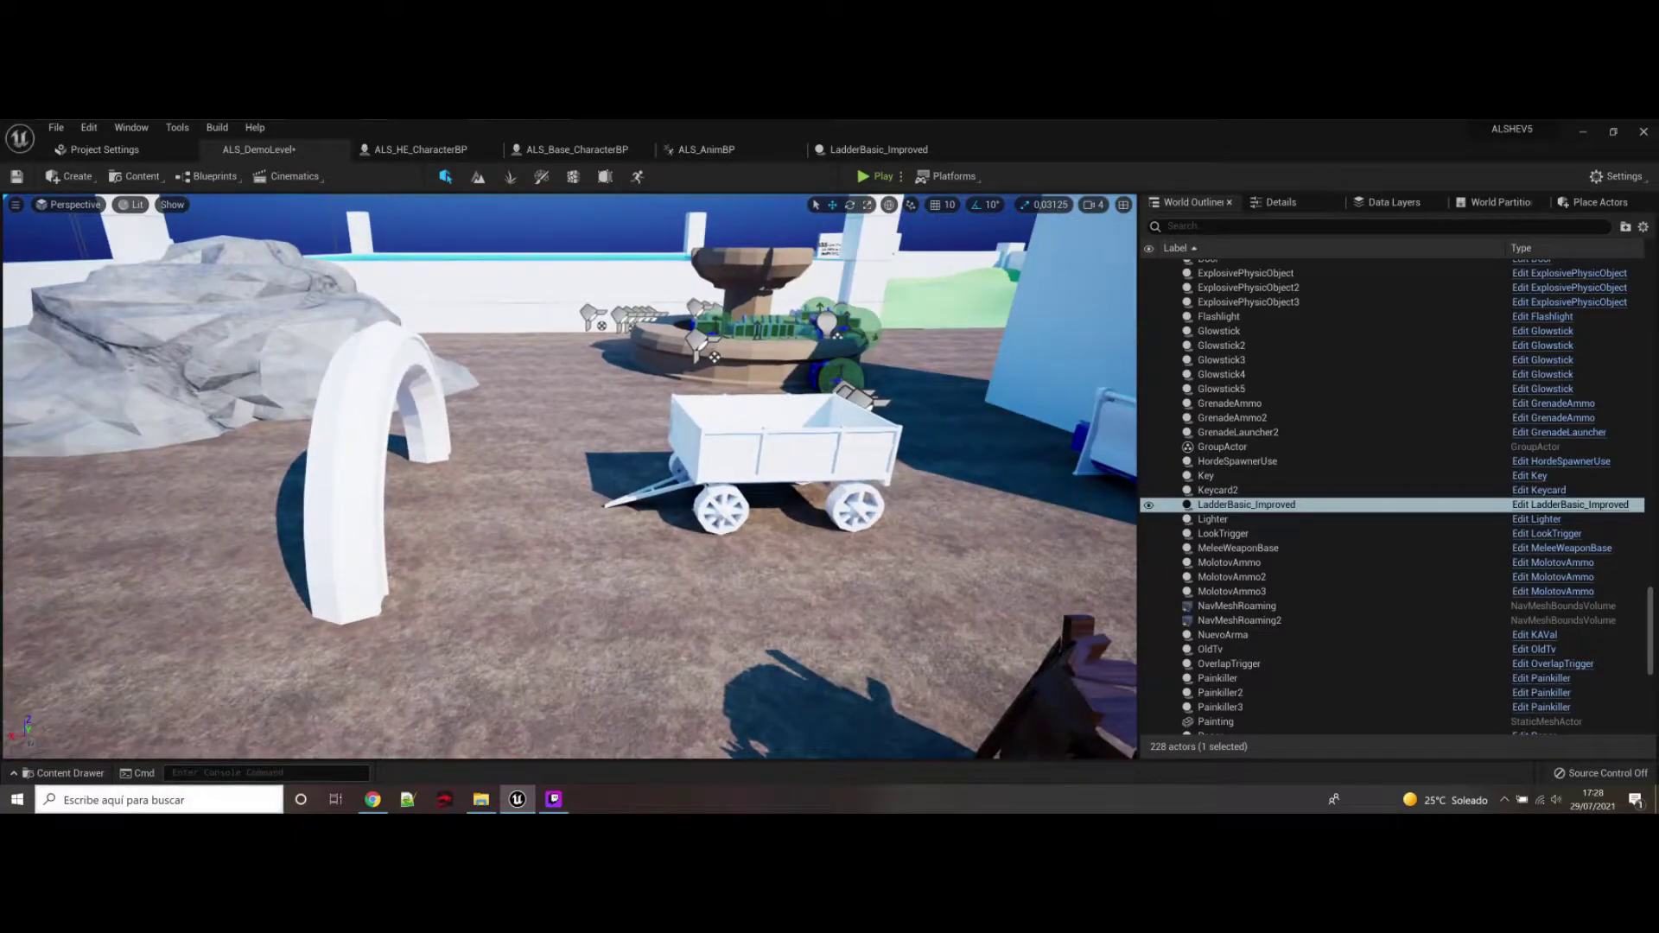
Step: Place ALS_HE_CharacterBP from alsv4/Blueprints/CharacterLogic on the ground between the white arch and the cart
left_click(64, 772)
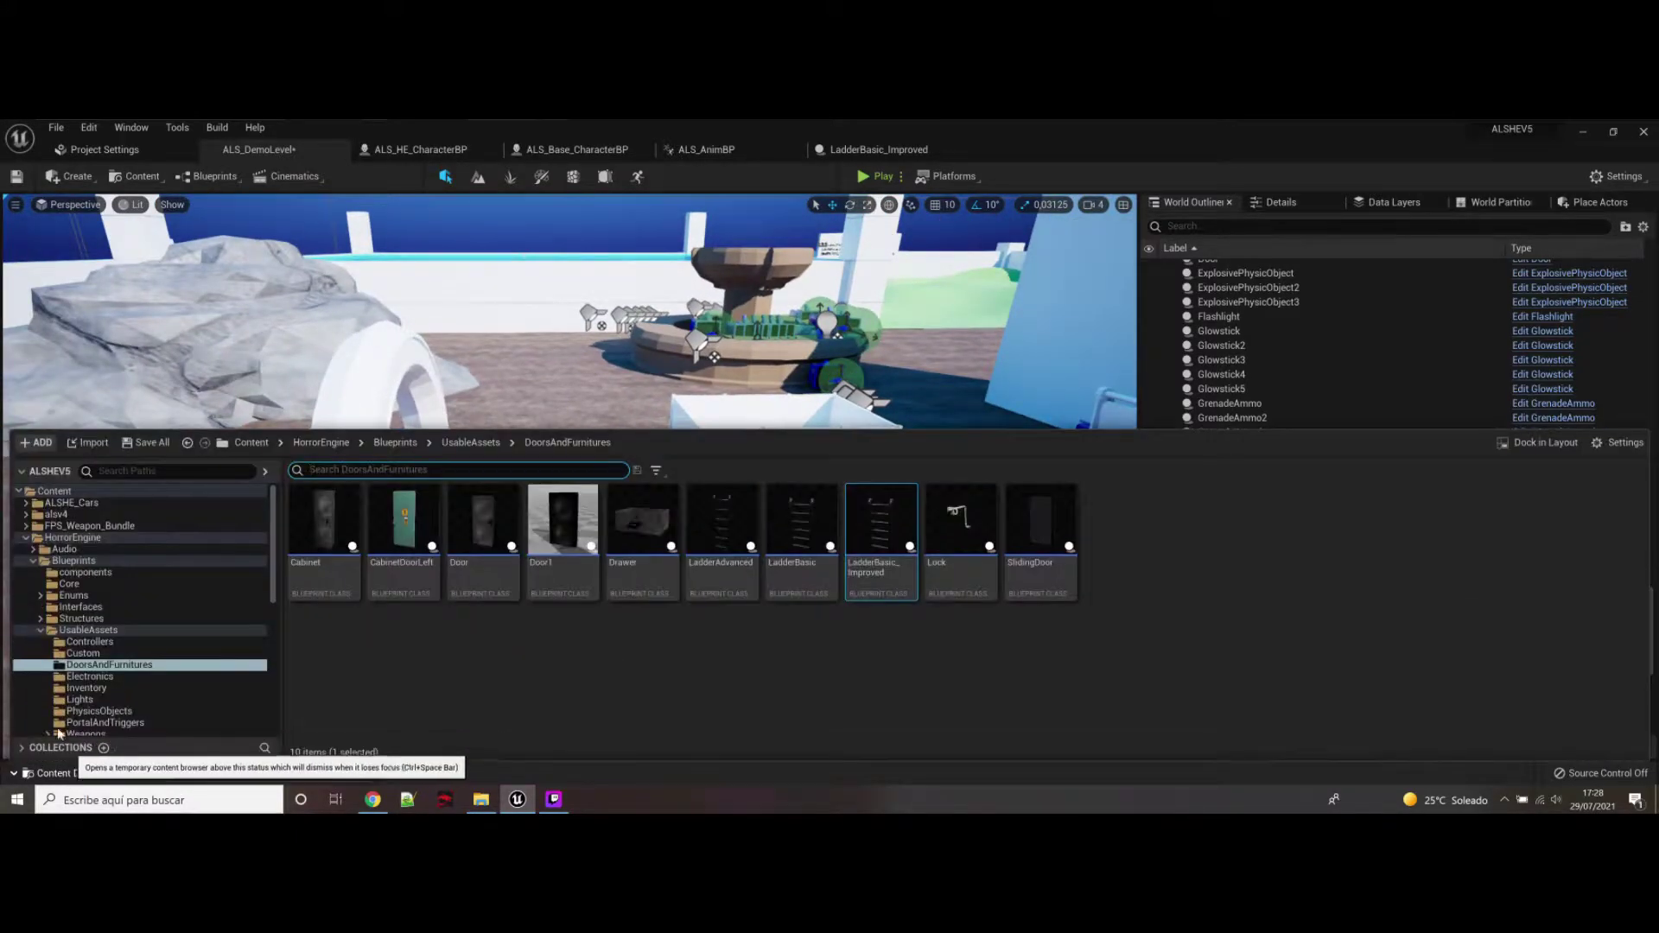
left_click(27, 540)
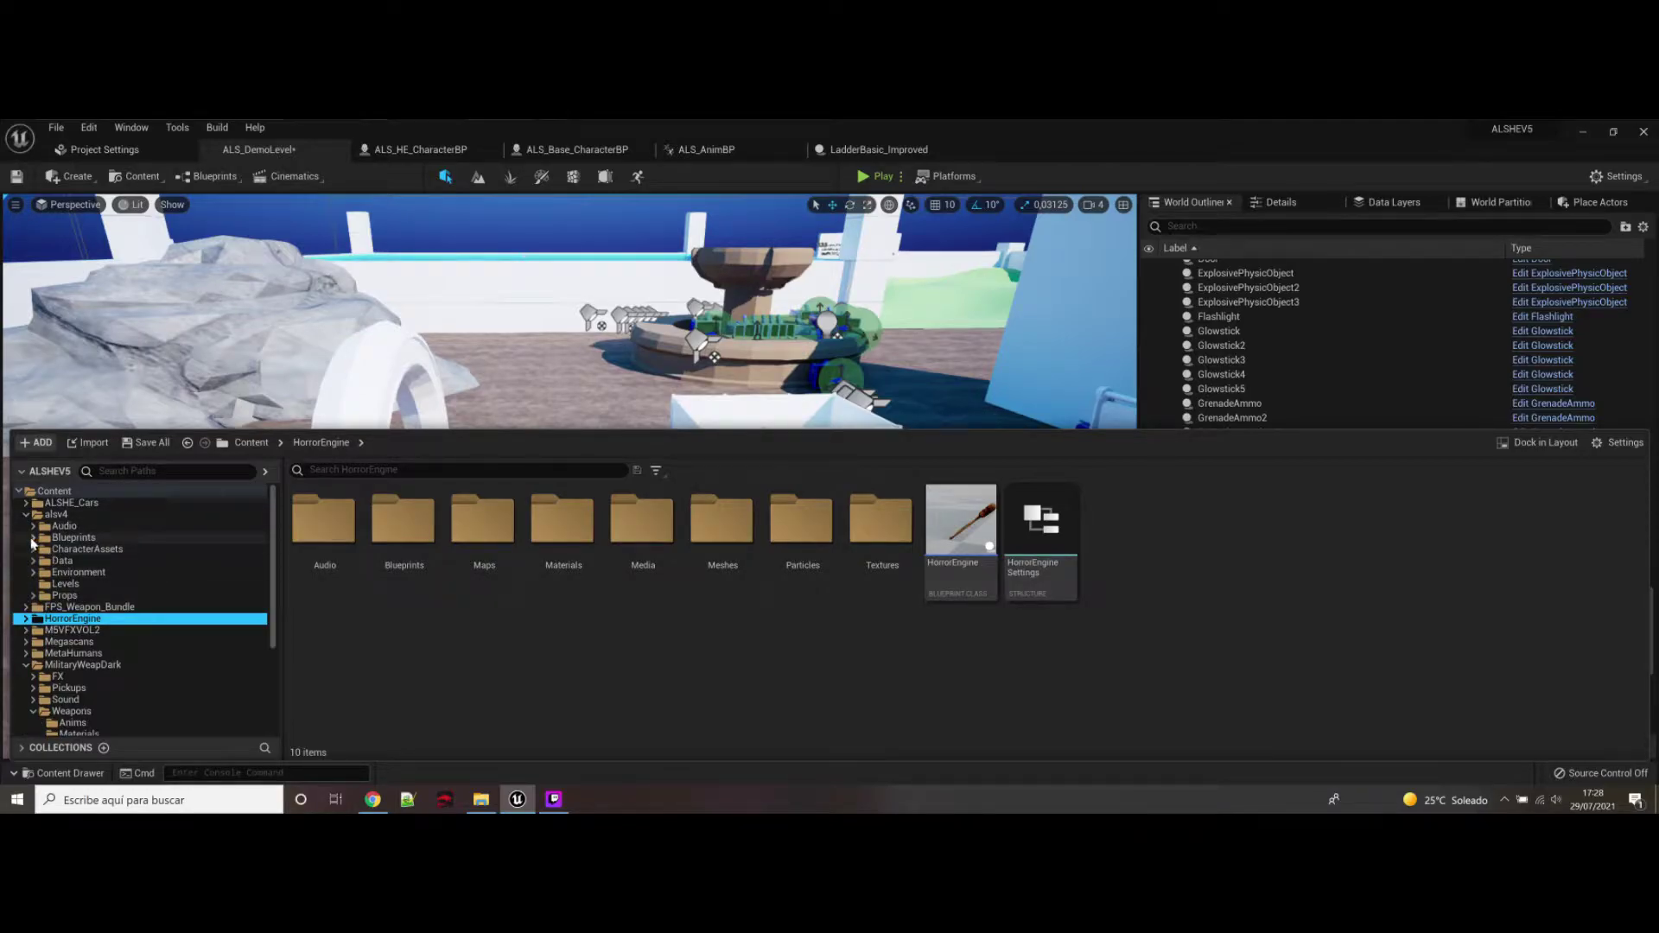
left_click(32, 538)
left_click(75, 585)
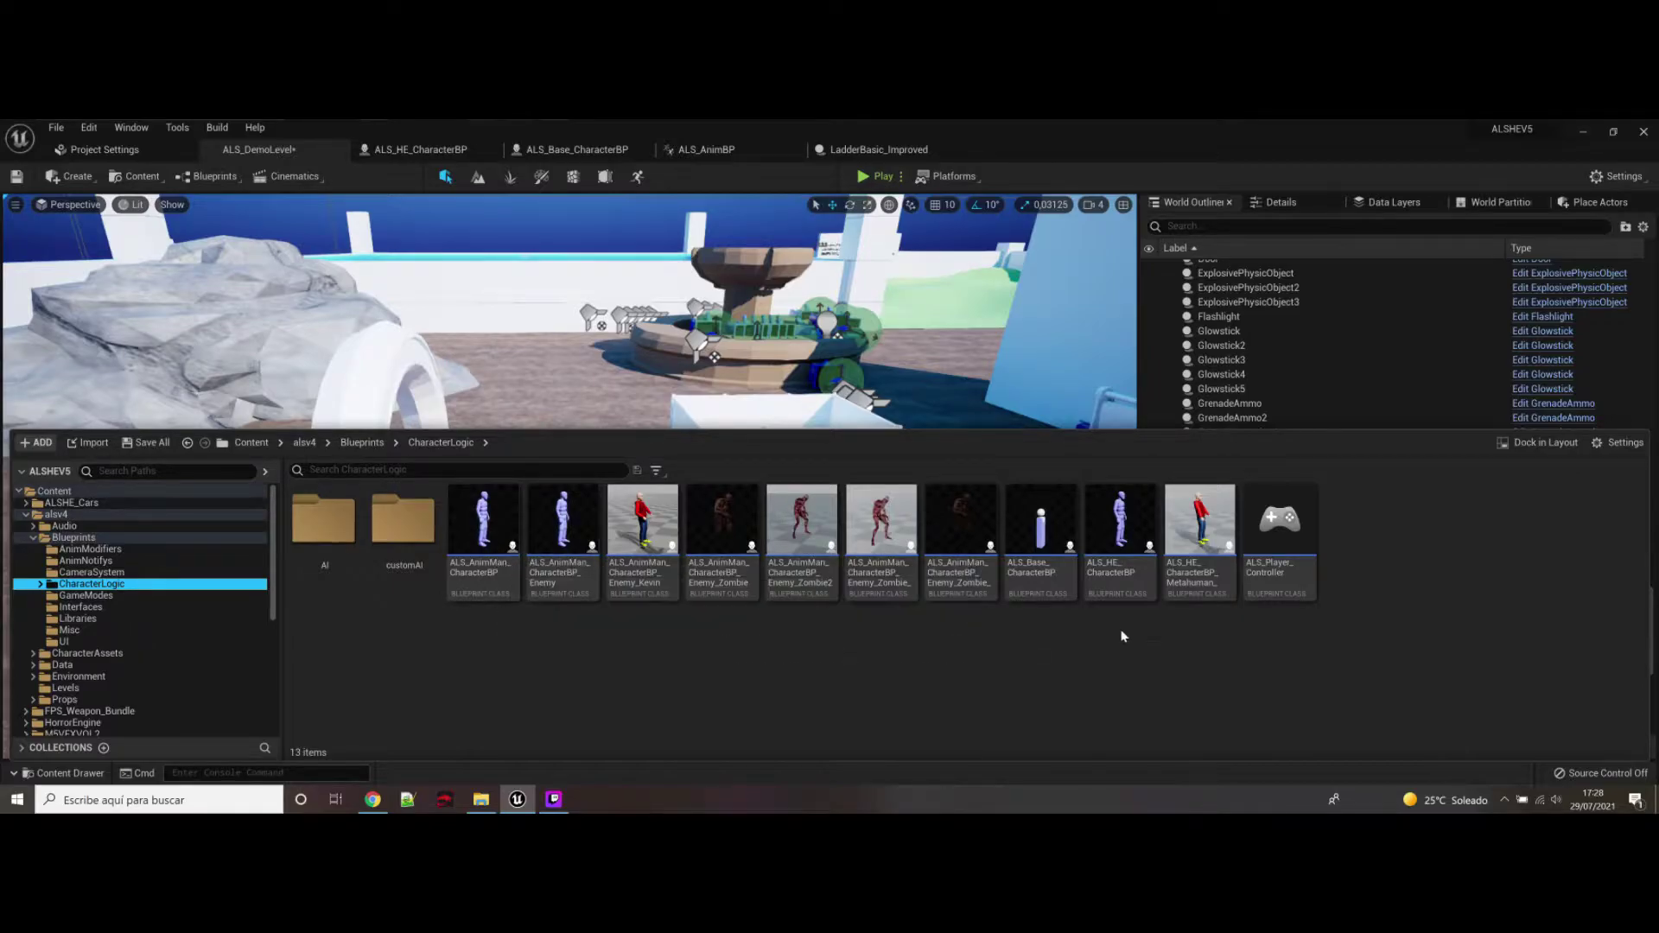
mouse_move(1120, 553)
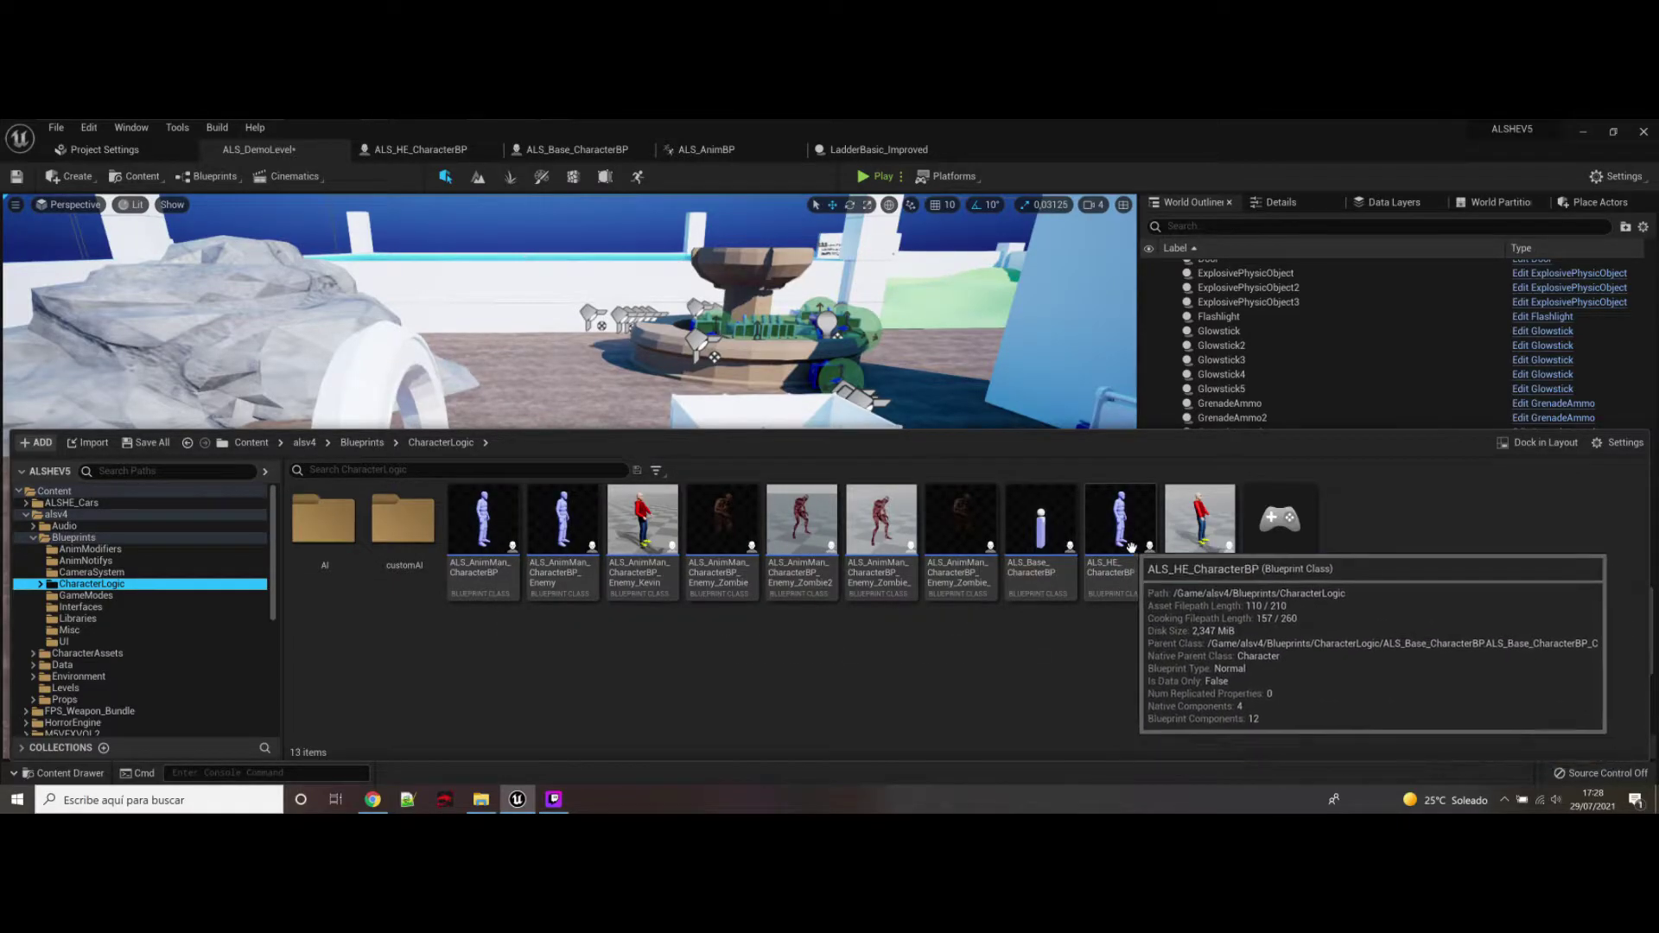
left_click_drag(1121, 544, 566, 447)
Step: Rotate the placed character about its vertical axis to 180° so it faces the pale blue block
key("w")
mouse_move(582, 432)
right_mouse_down()
mouse_move(683, 403)
mouse_move(583, 433)
right_mouse_up()
right_click_drag(485, 415, 484, 414)
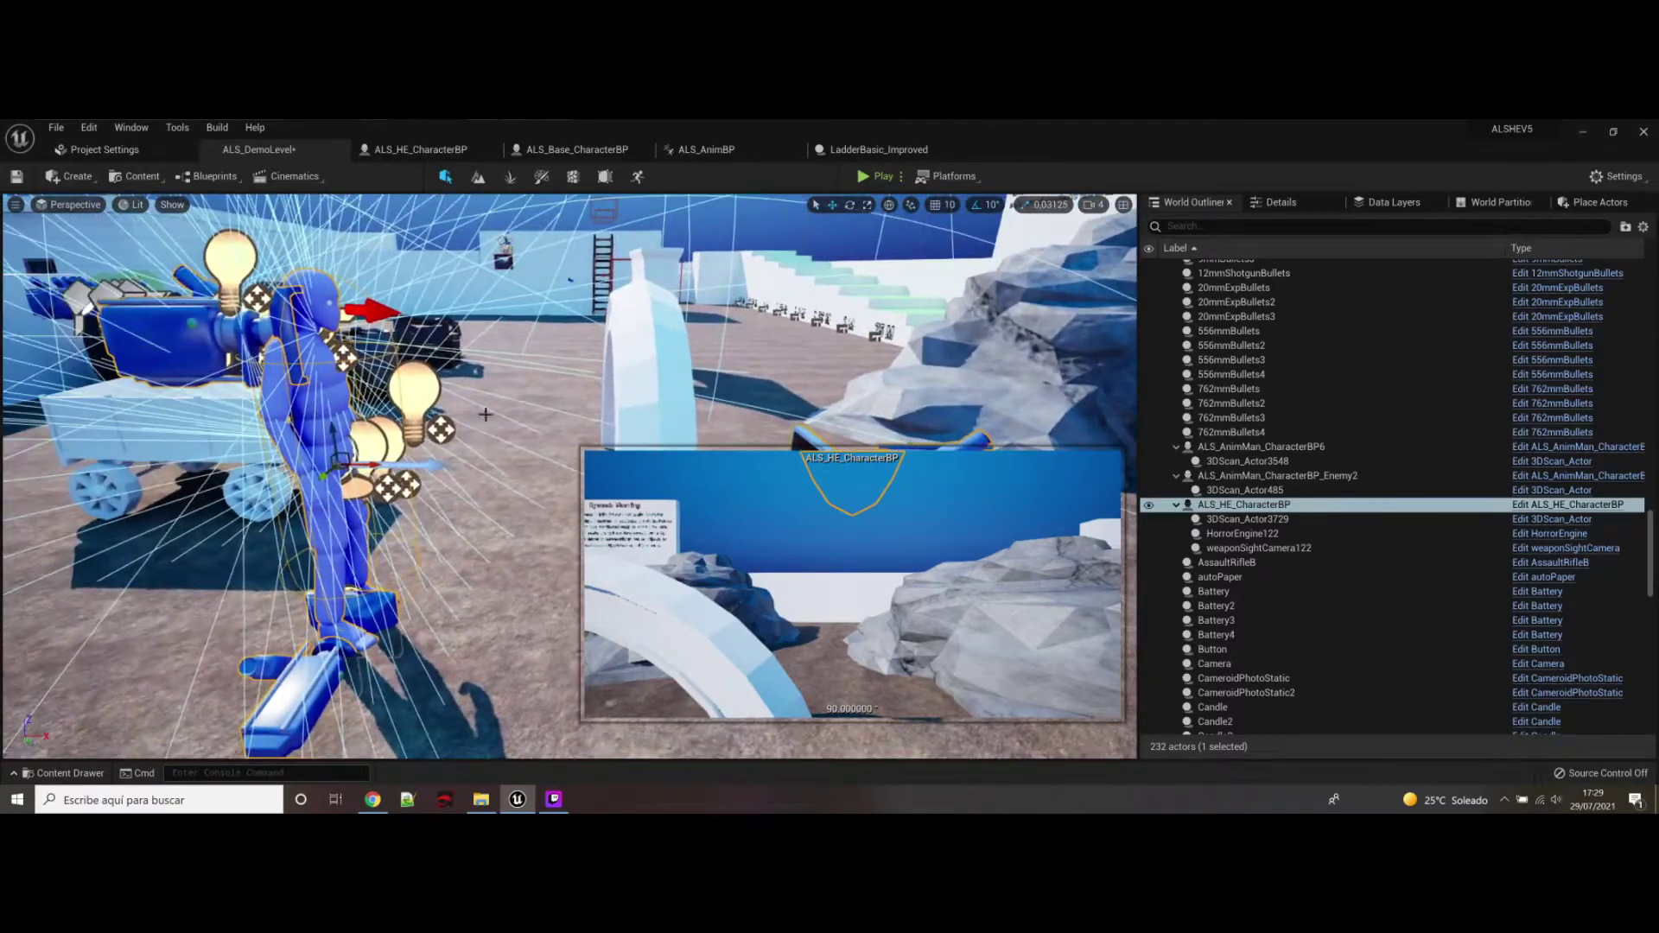
key("e")
left_click_drag(369, 475, 259, 477)
left_click_drag(432, 462, 463, 461)
right_click_drag(334, 455, 357, 443)
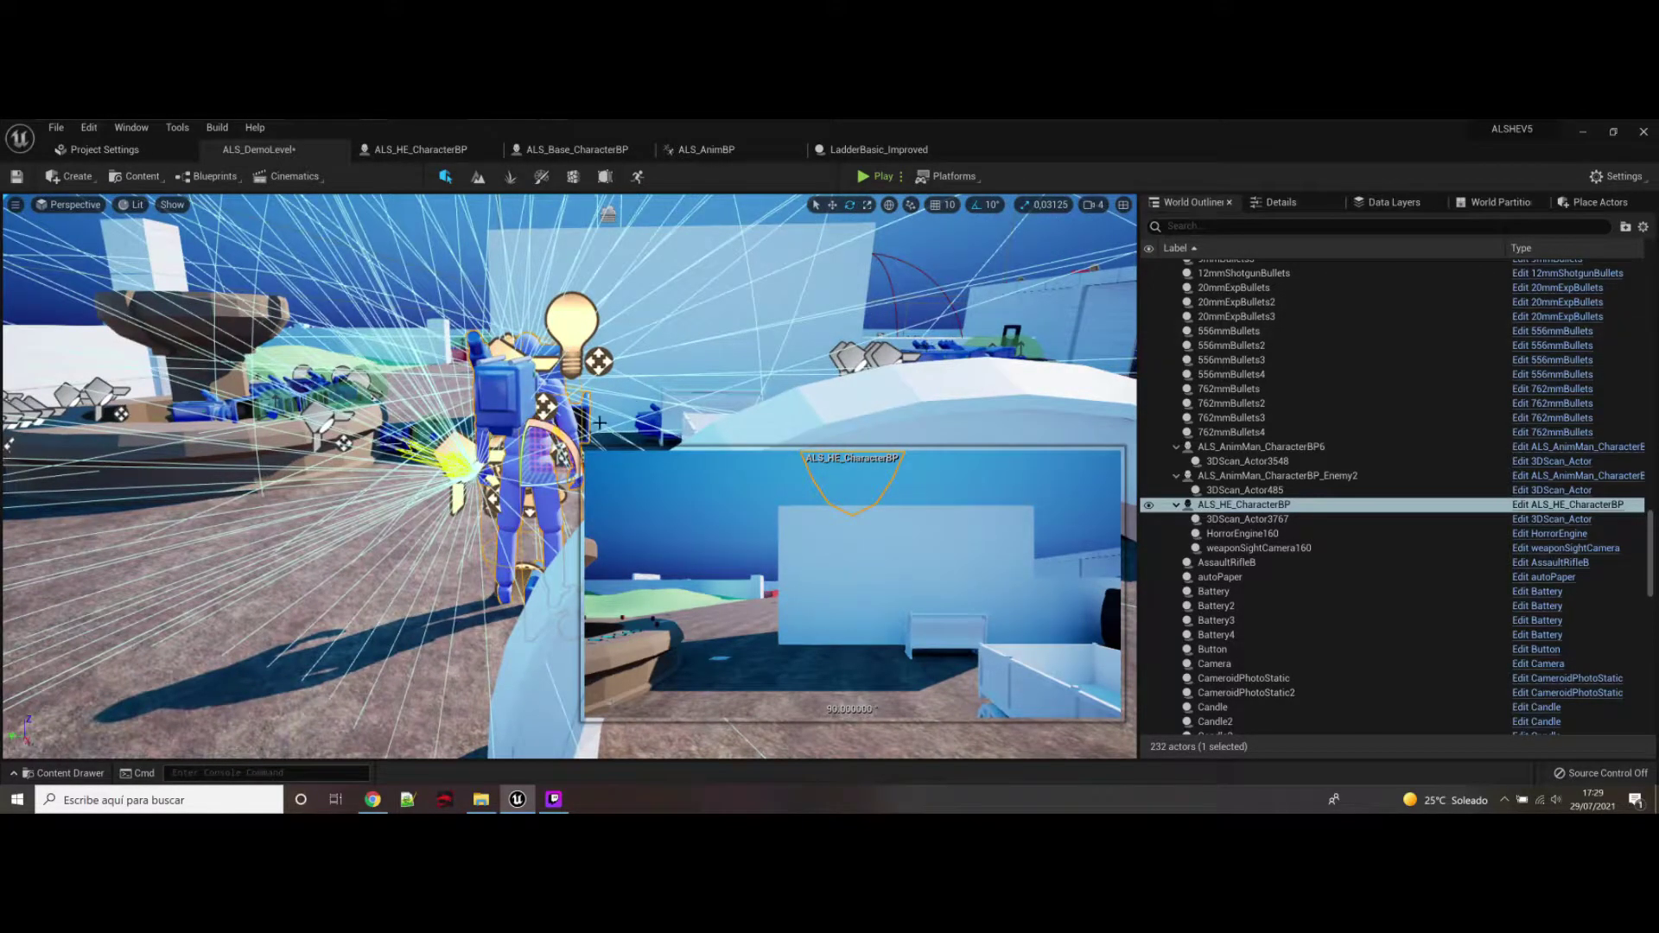
Step: Look through the placed character's properties, from Animation and Mesh down to the movement and capsule shape settings
left_click(1280, 202)
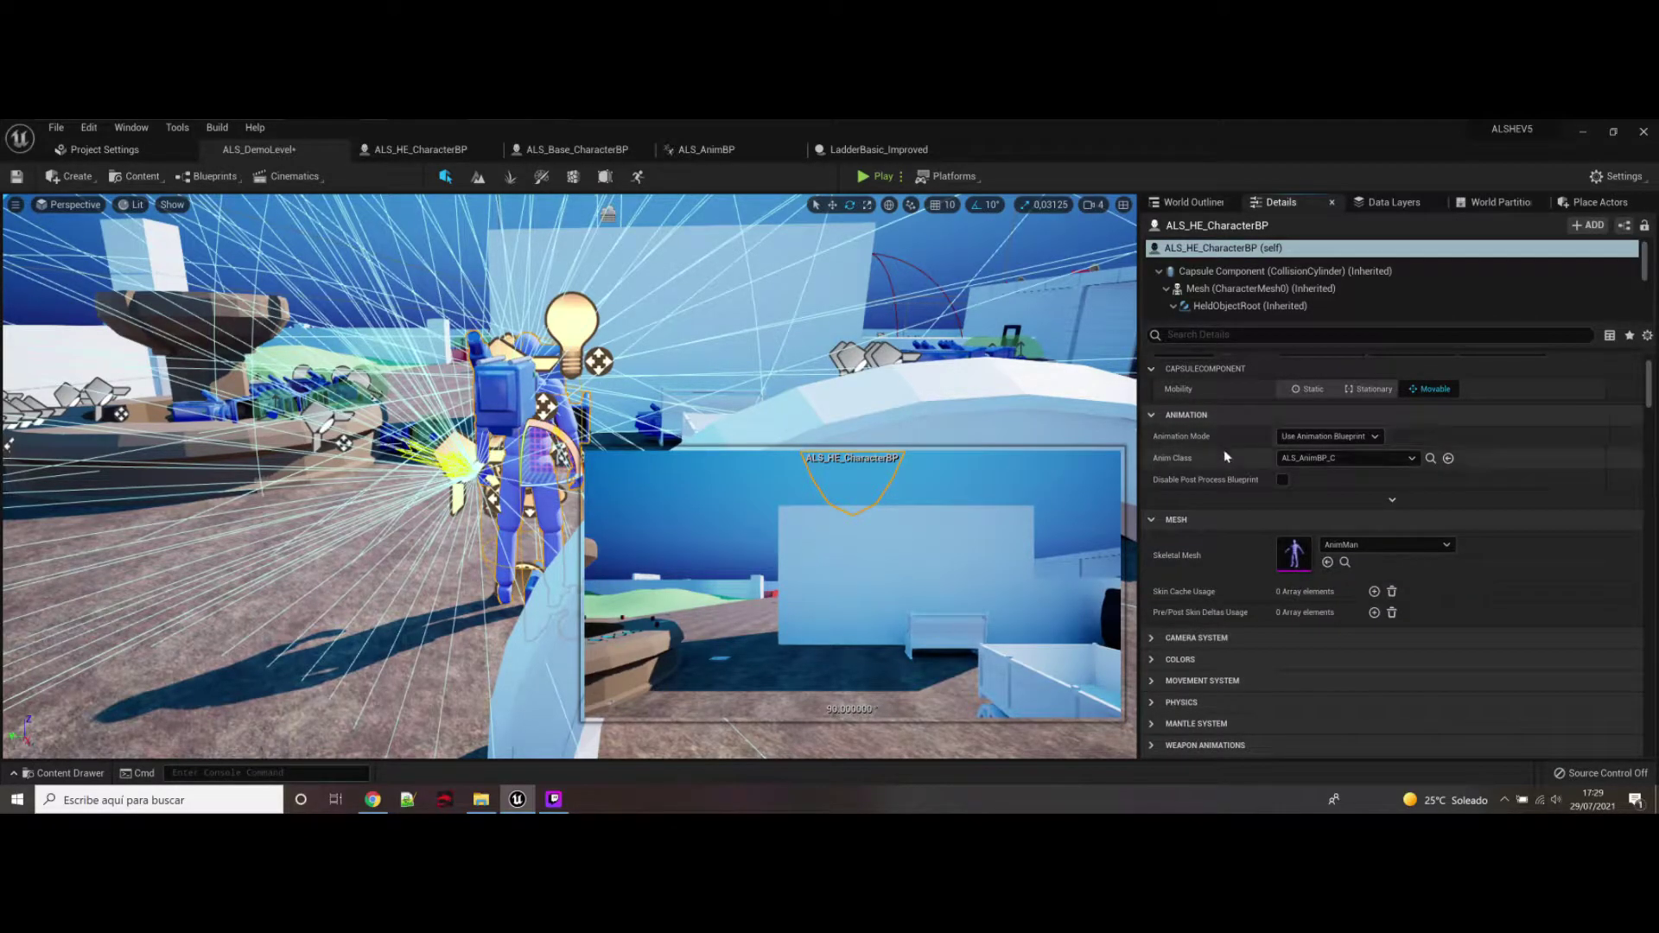
scroll(1221, 454, "down", 1)
scroll(1222, 454, "down", 15)
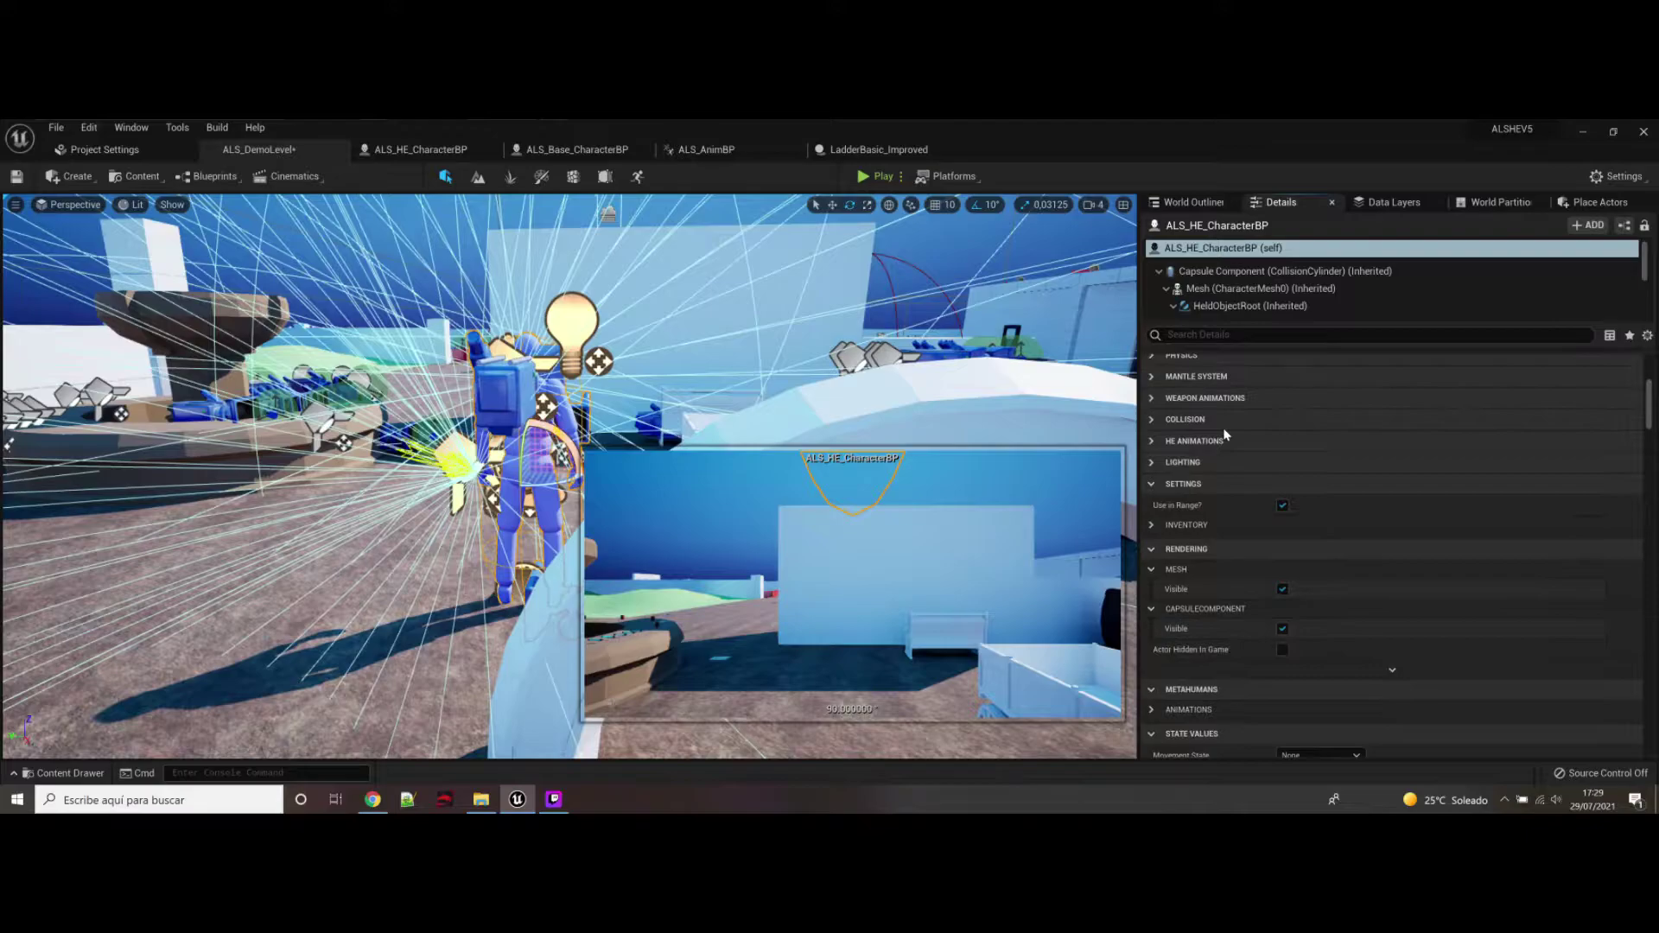
scroll(1216, 424, "down", 12)
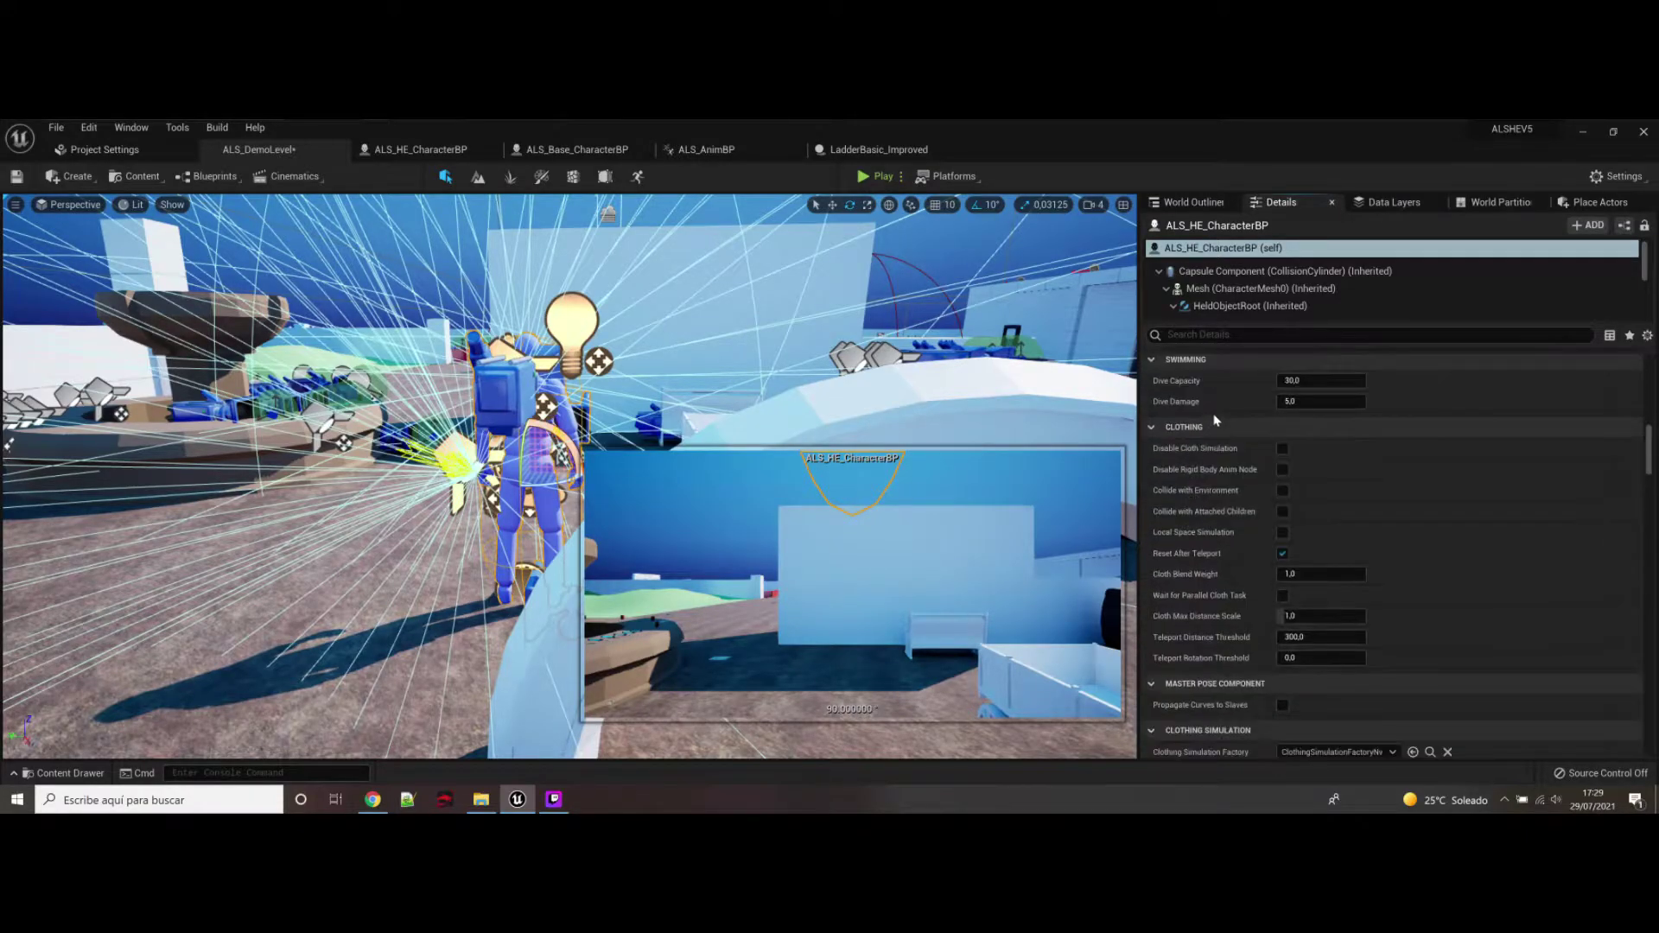
scroll(1216, 419, "down", 10)
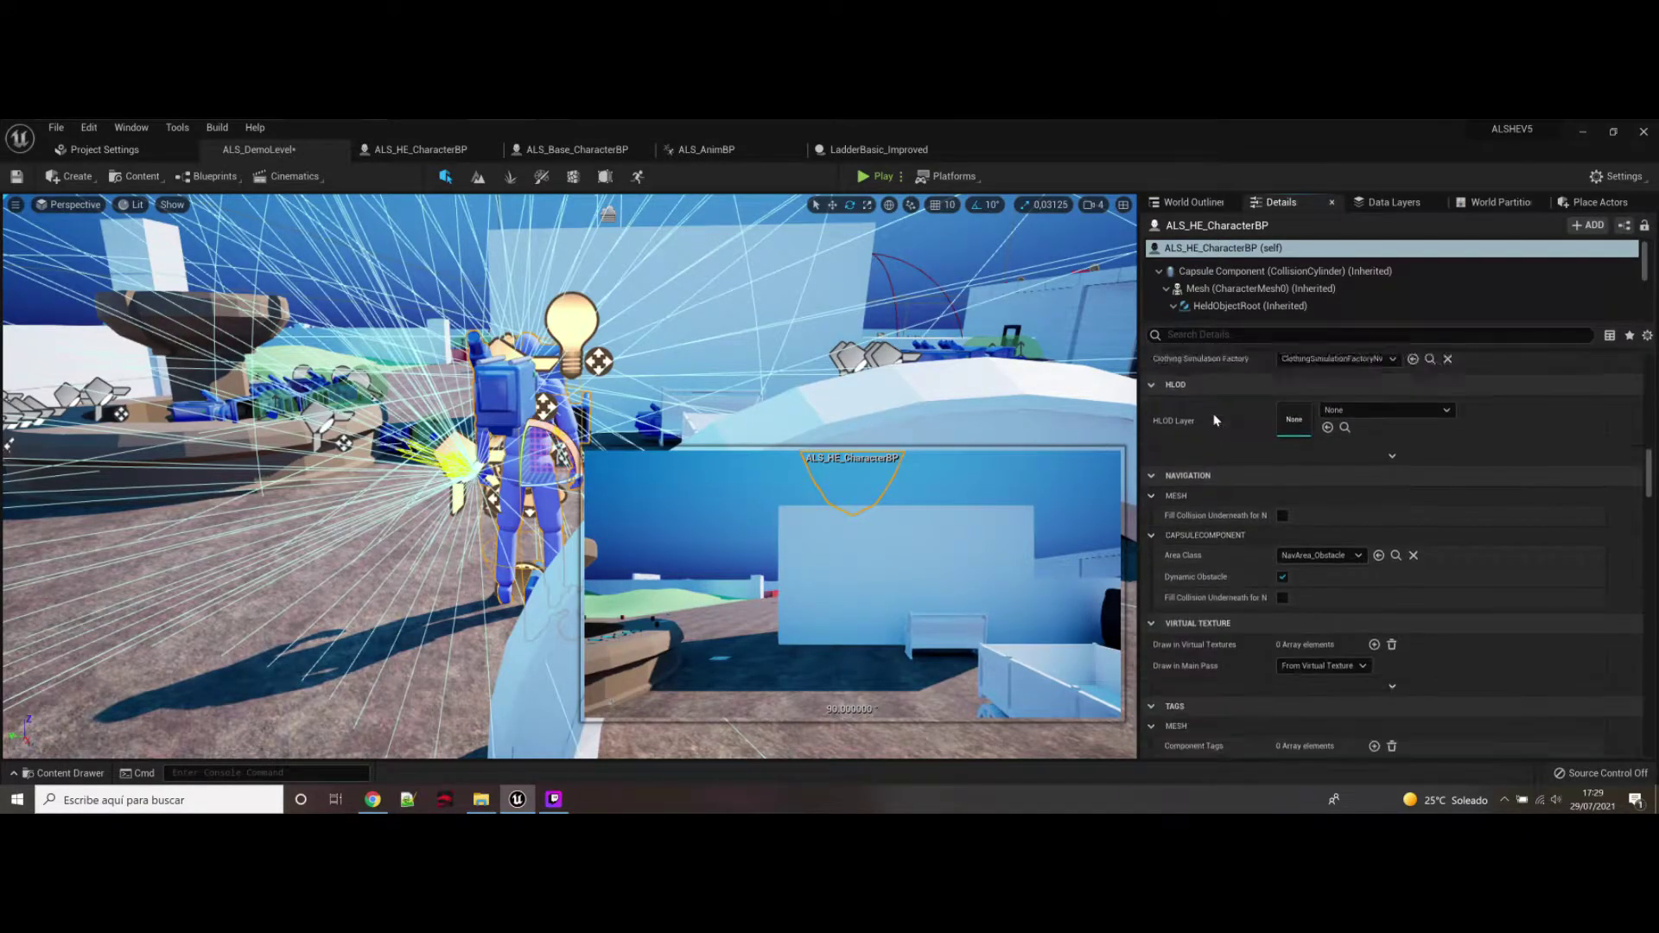
scroll(1217, 423, "down", 10)
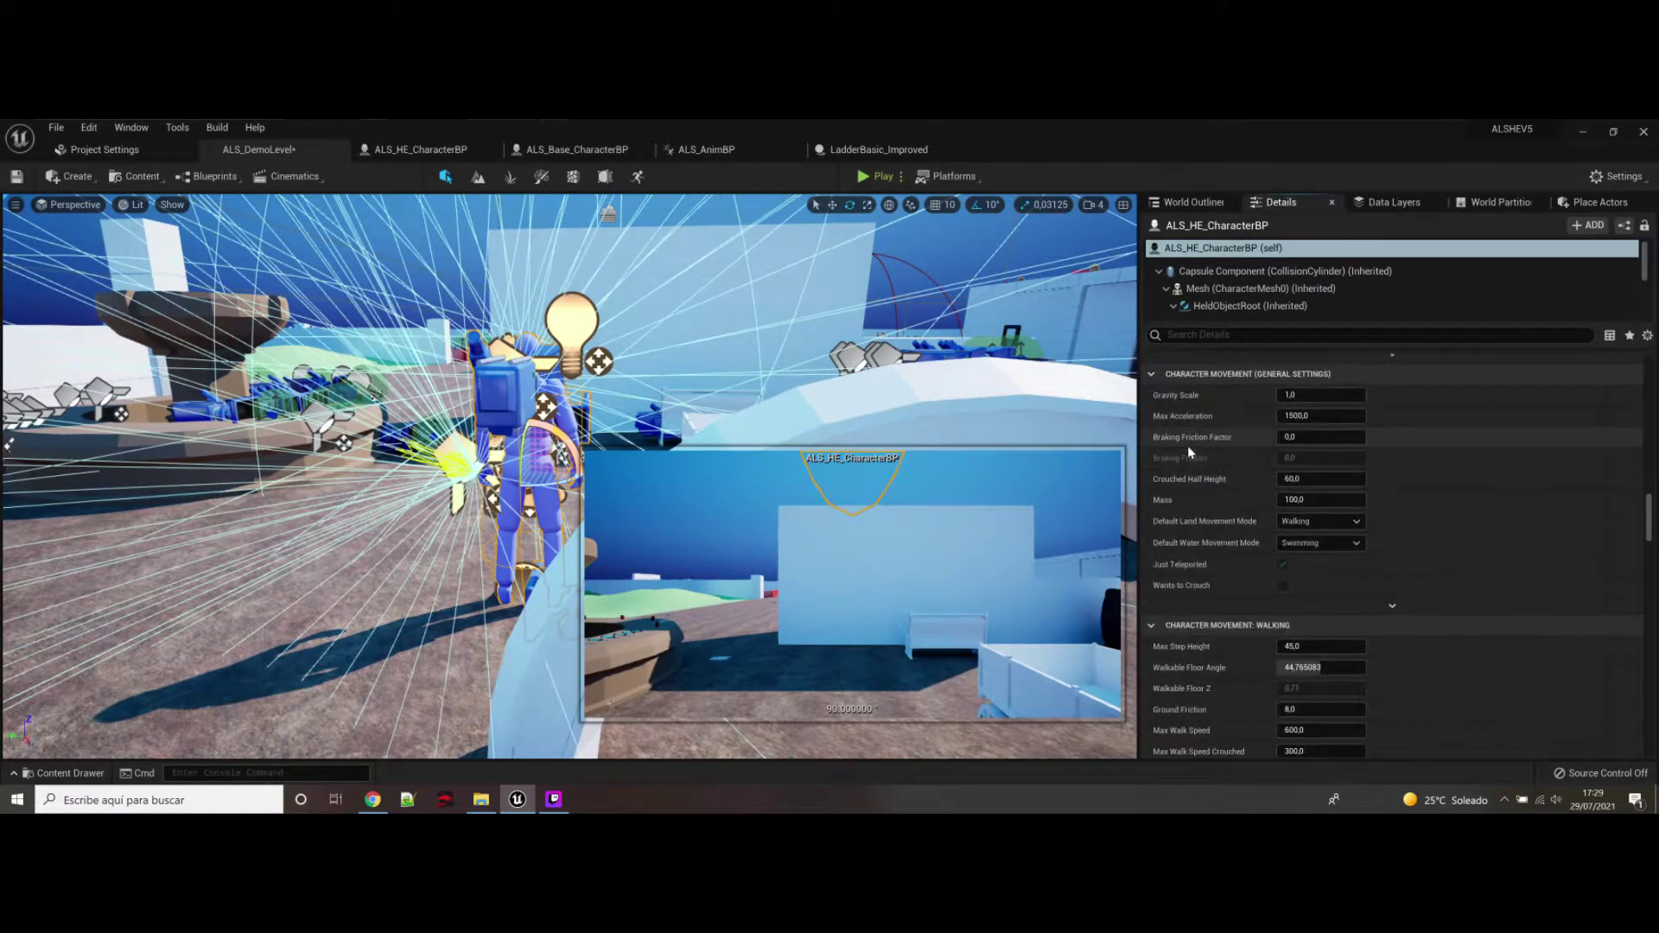
scroll(1189, 448, "down", 7)
scroll(1191, 450, "down", 8)
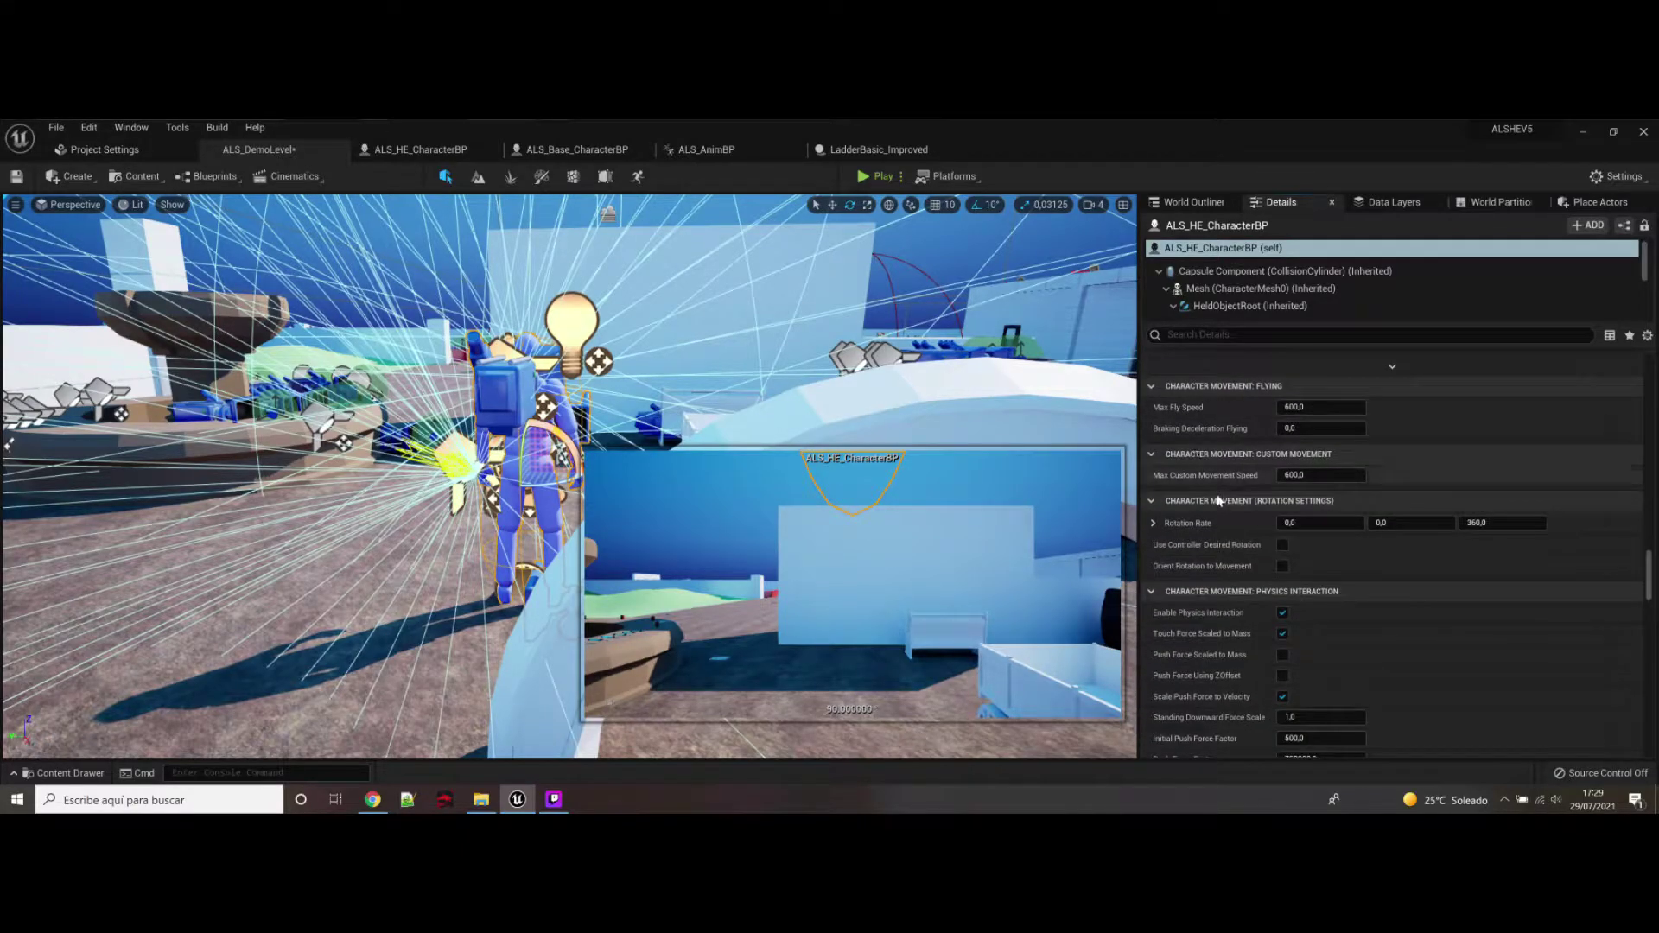
scroll(1199, 510, "down", 4)
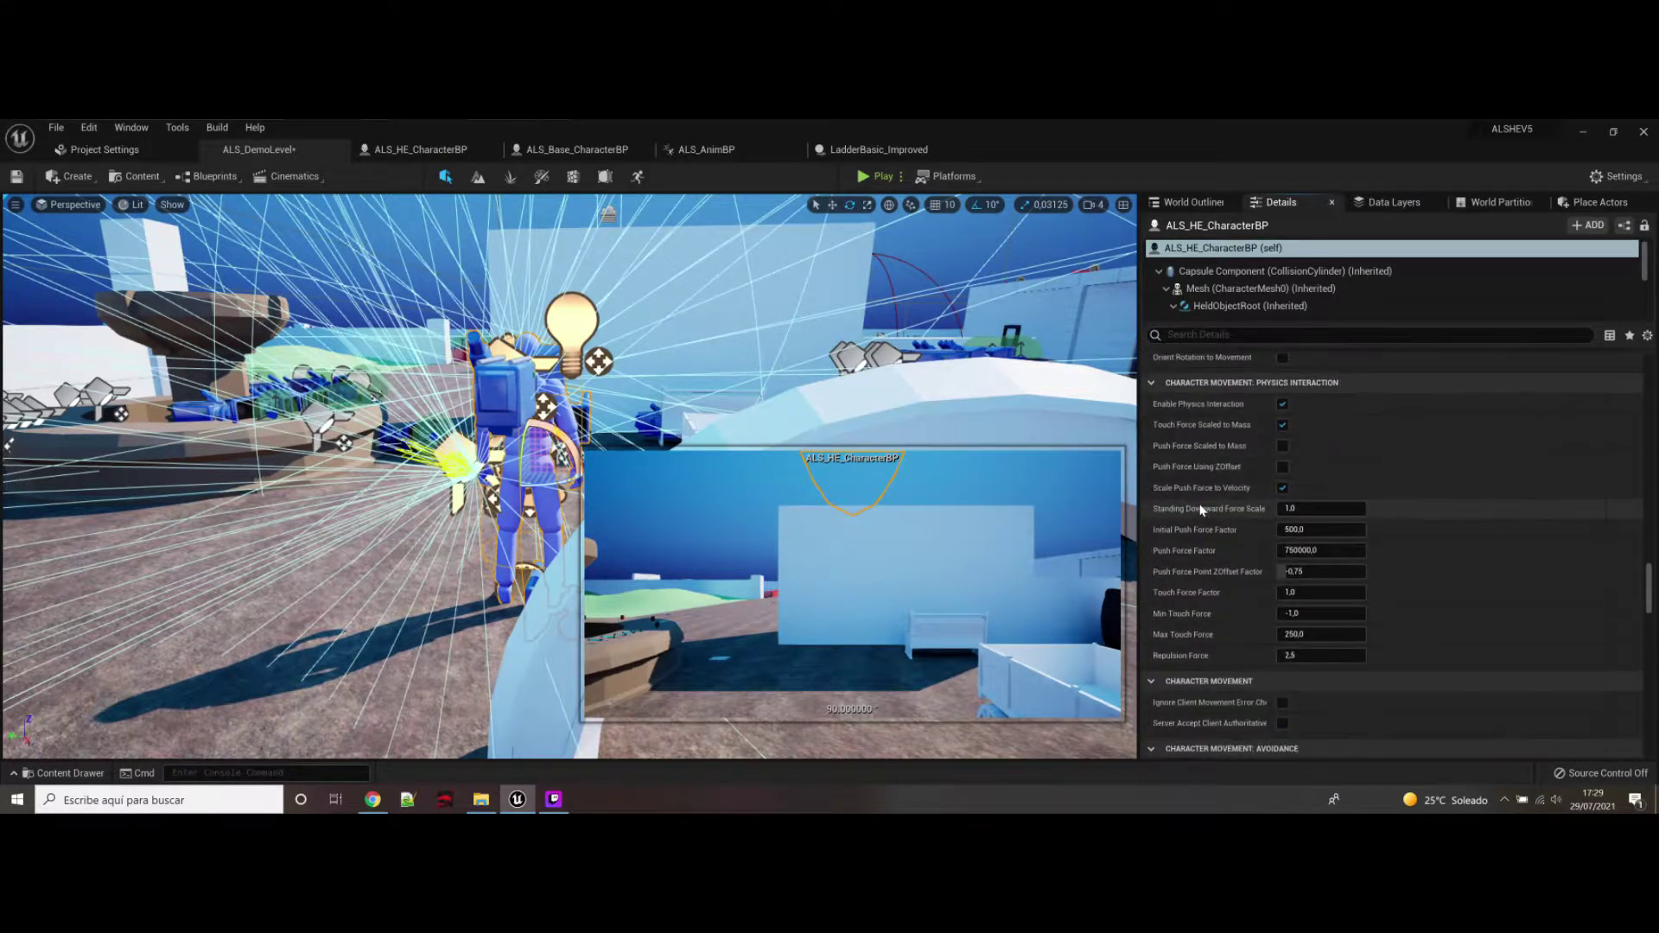
scroll(1200, 508, "down", 6)
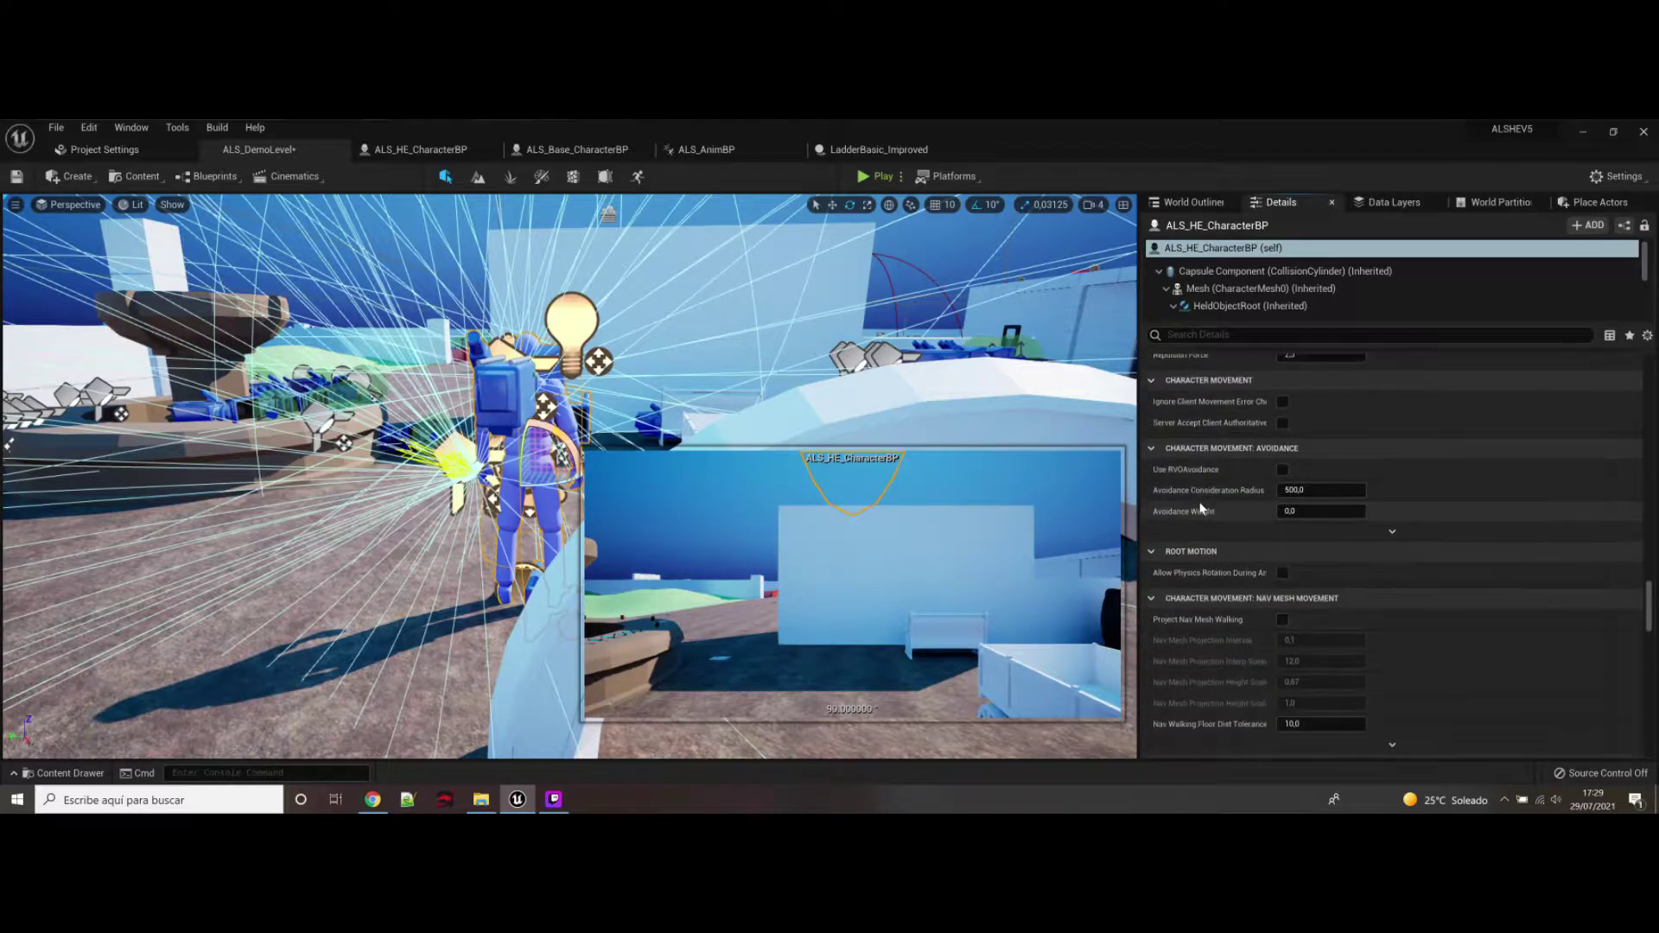
scroll(1200, 507, "down", 5)
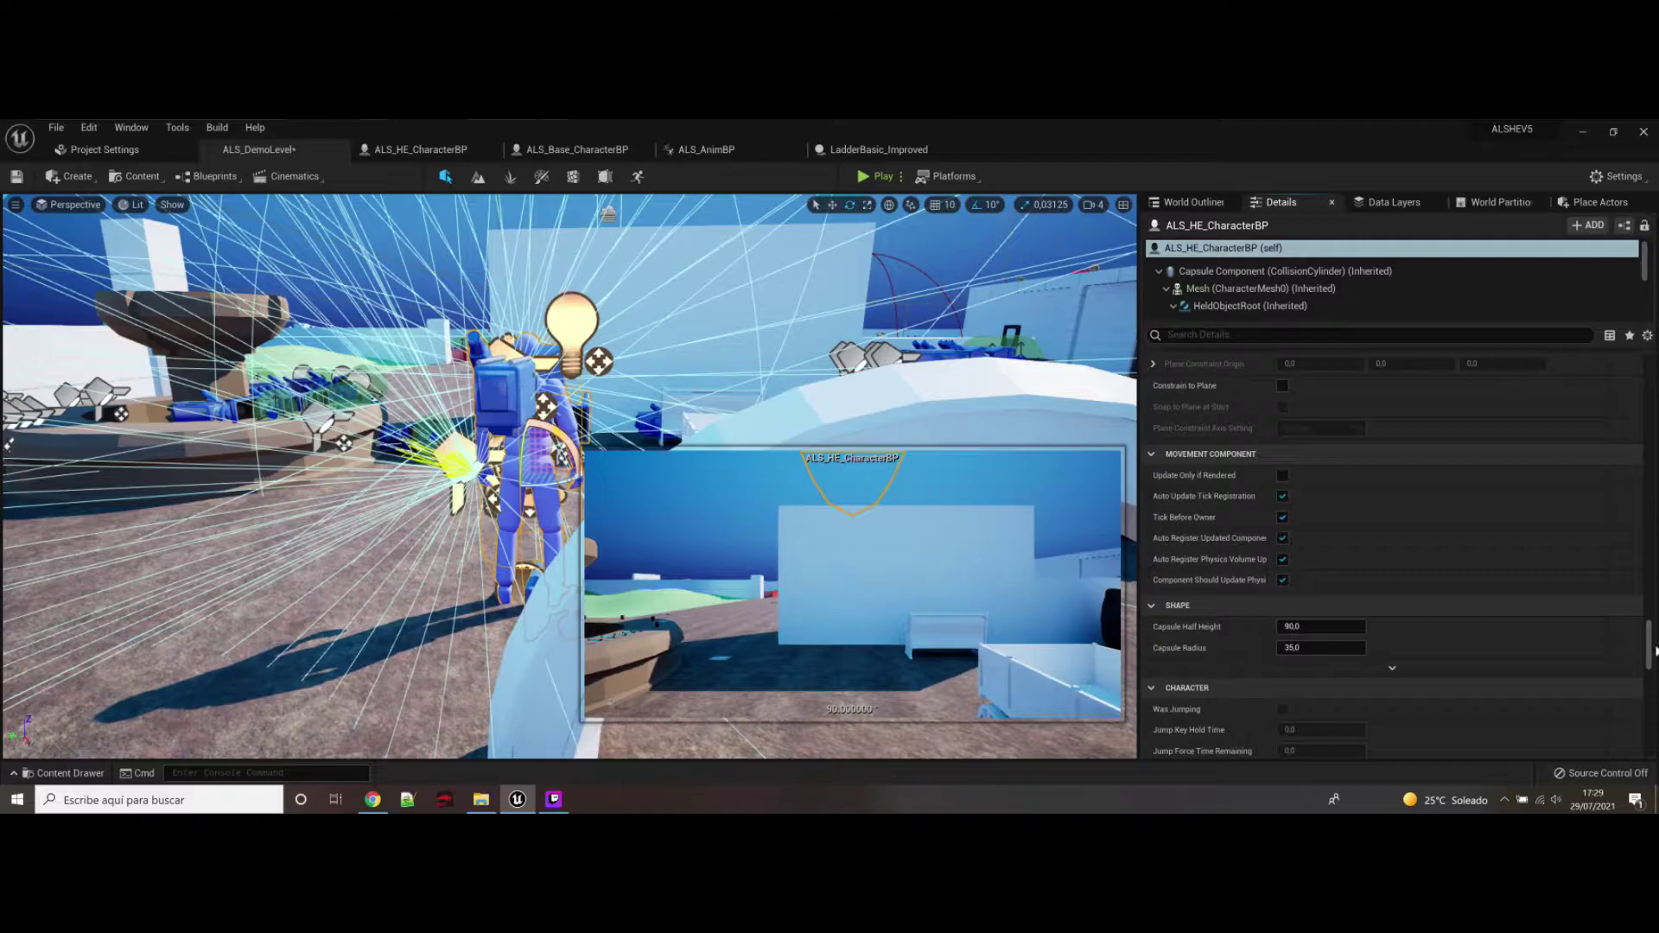
left_click_drag(1650, 641, 1285, 361)
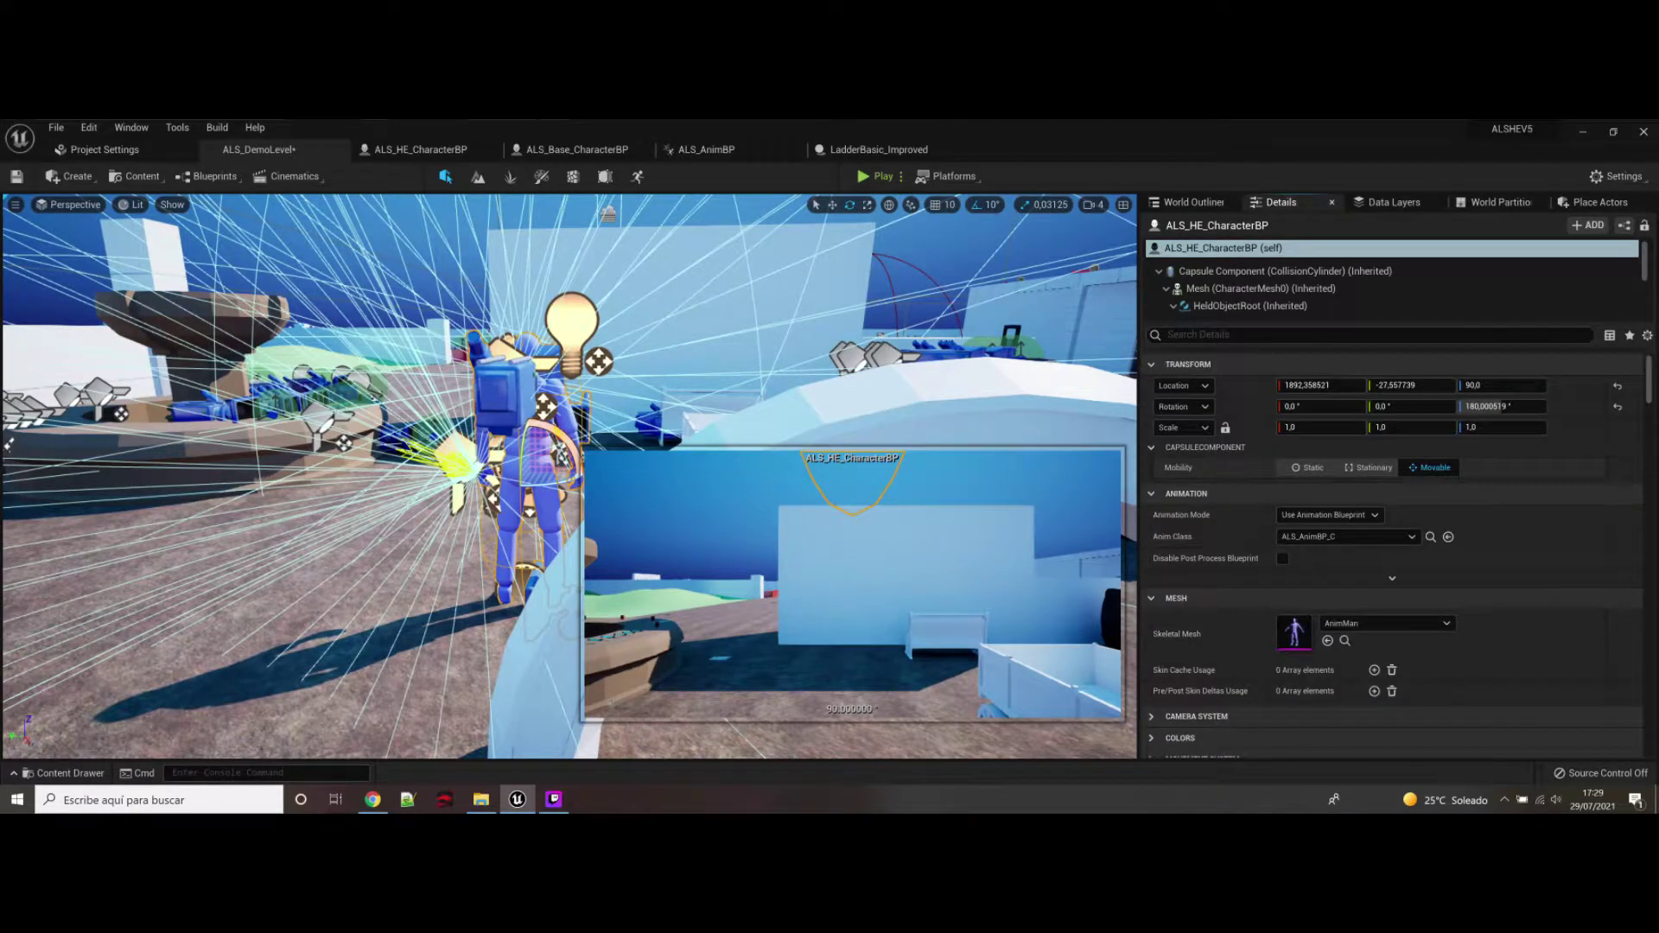
Step: Filter the character's properties by "inven" and add one element to Starting Inventory
left_click(1285, 334)
type("inven")
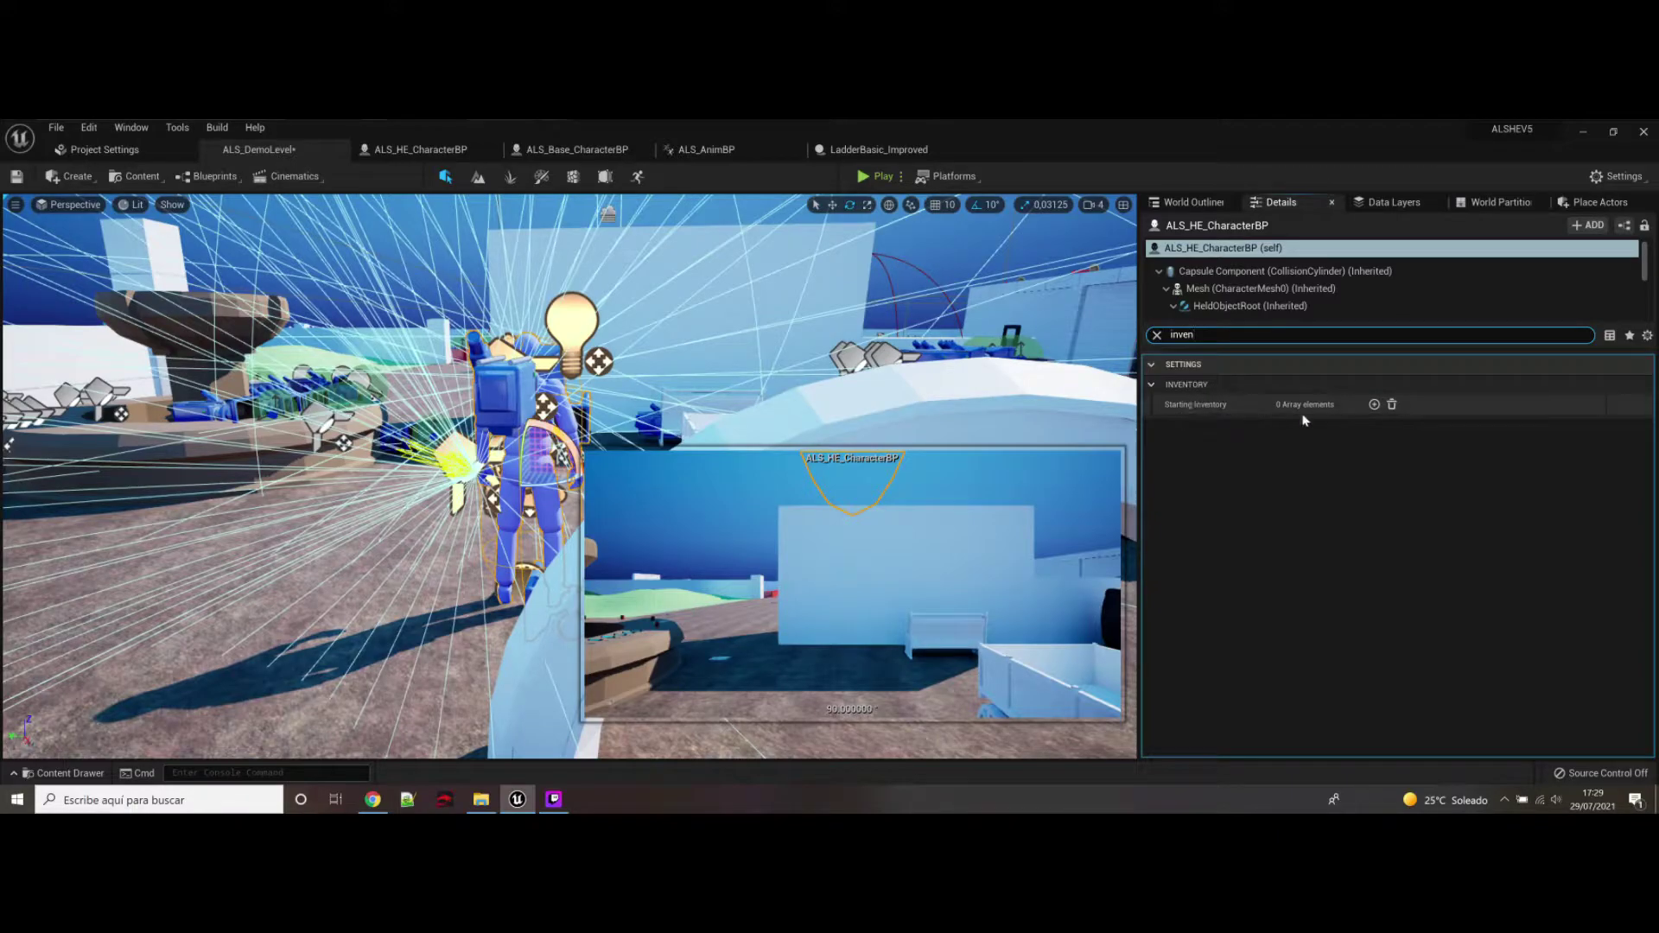
left_click(1375, 405)
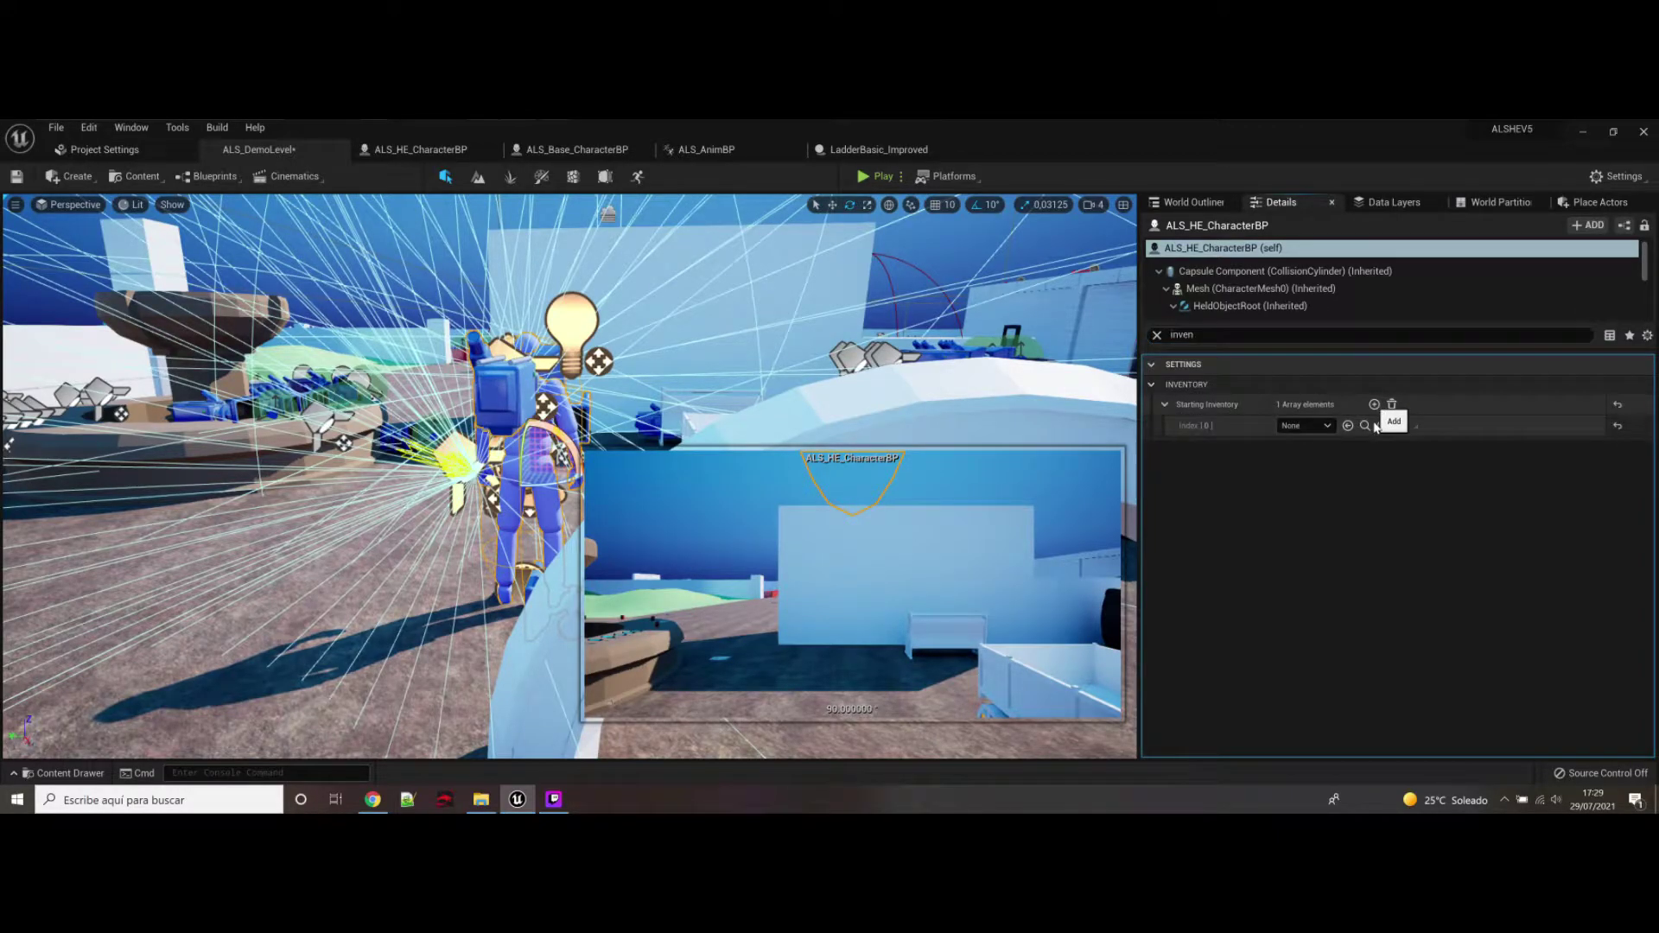
Step: Set the first element of the character's Starting Inventory to Flashlight
left_click(1325, 427)
type("flkash")
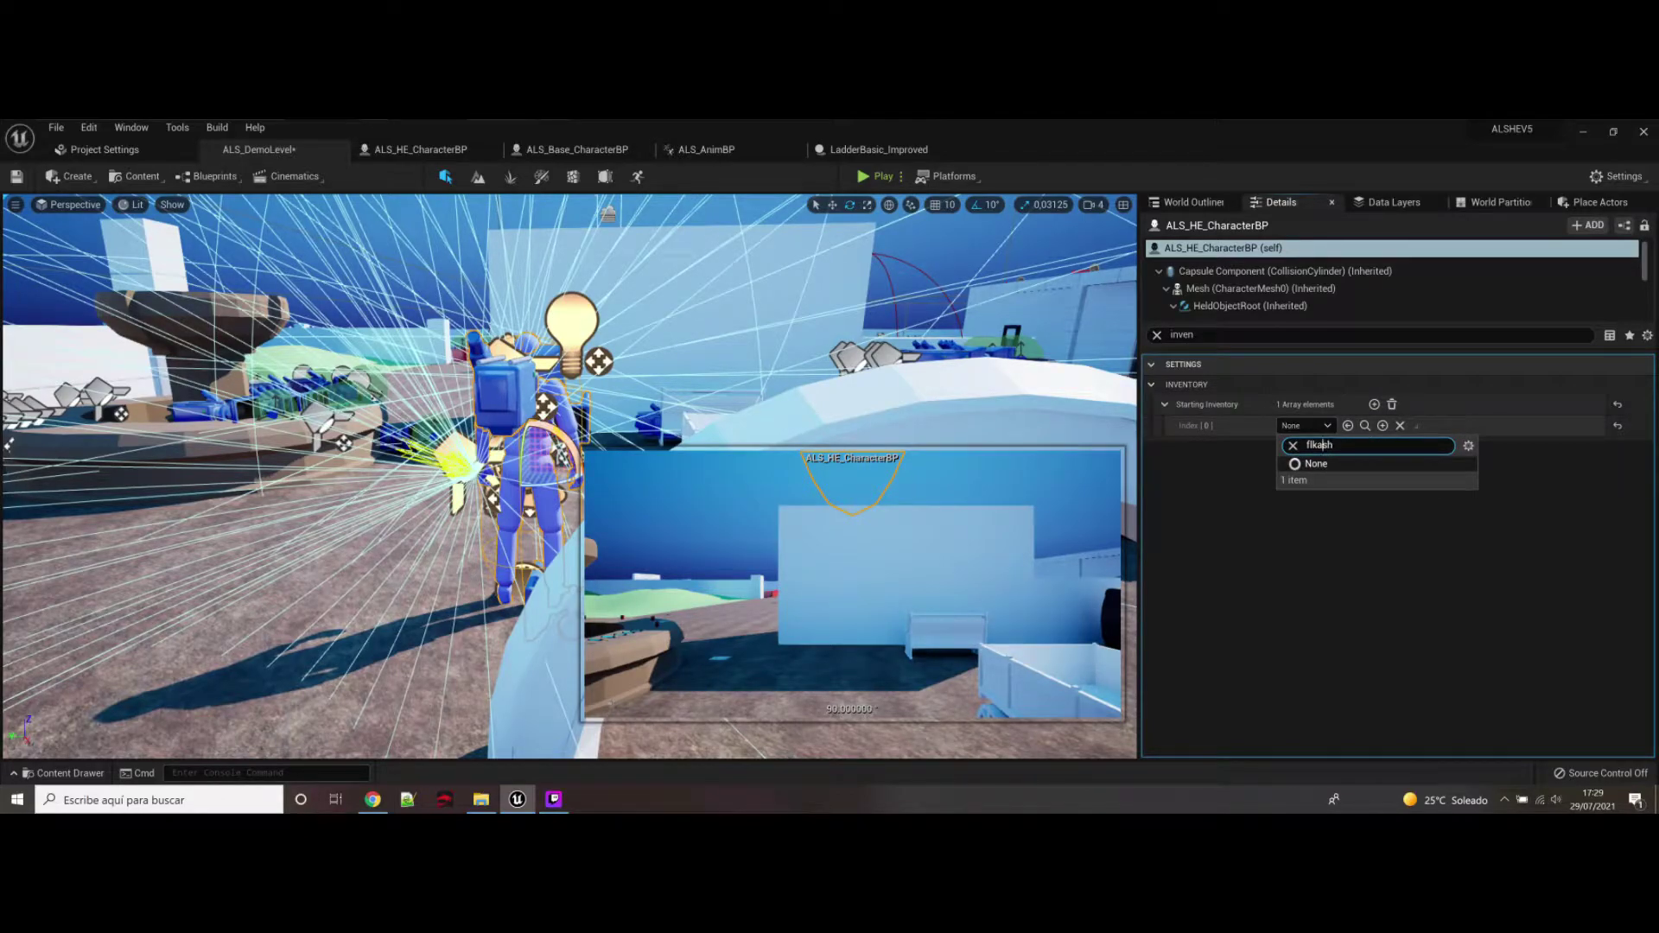
key("BackSpace")
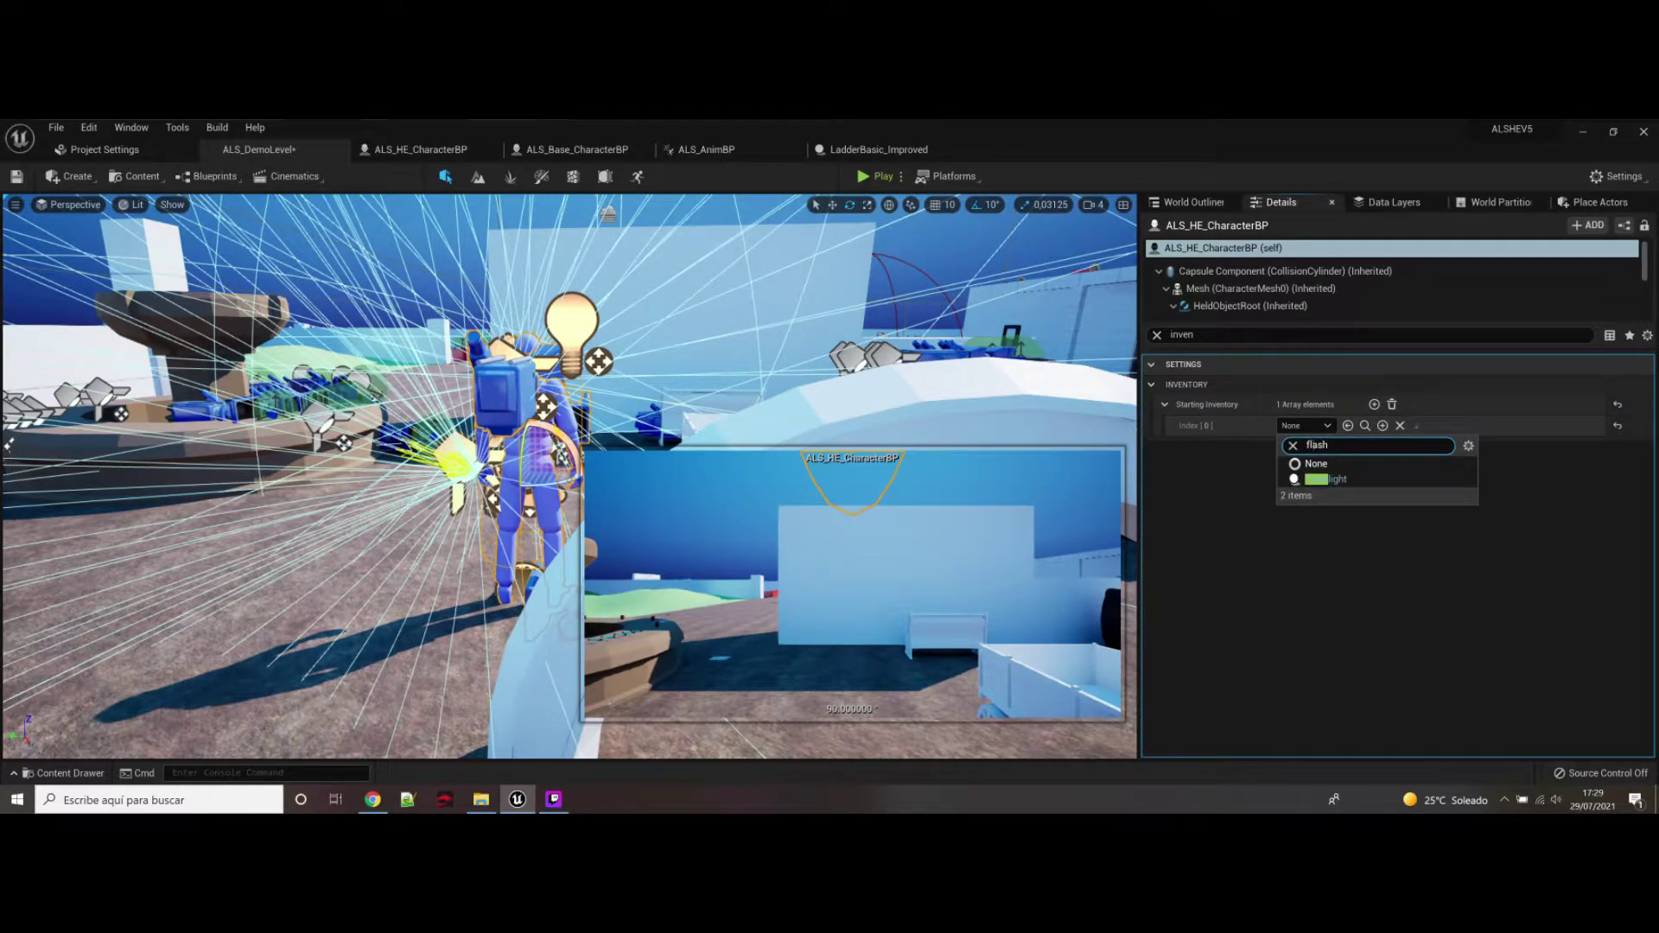
left_click(1331, 480)
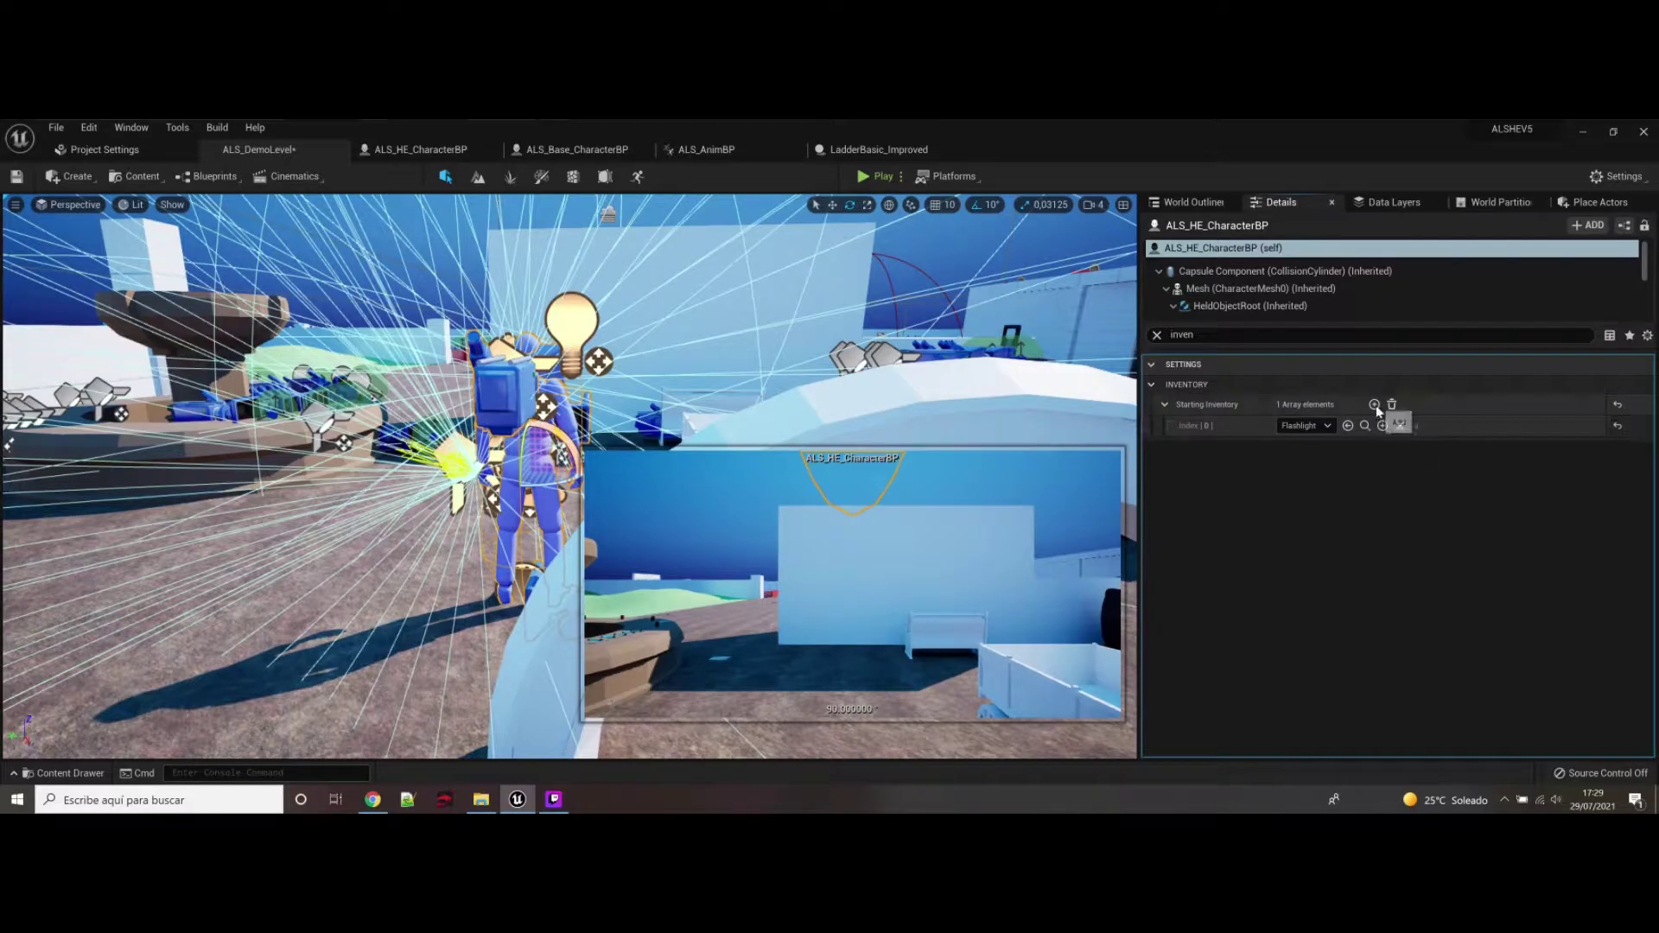
Step: Add a second Starting Inventory element, set it to AssaultRifleB, and save the level
left_click(1375, 405)
left_click(1325, 451)
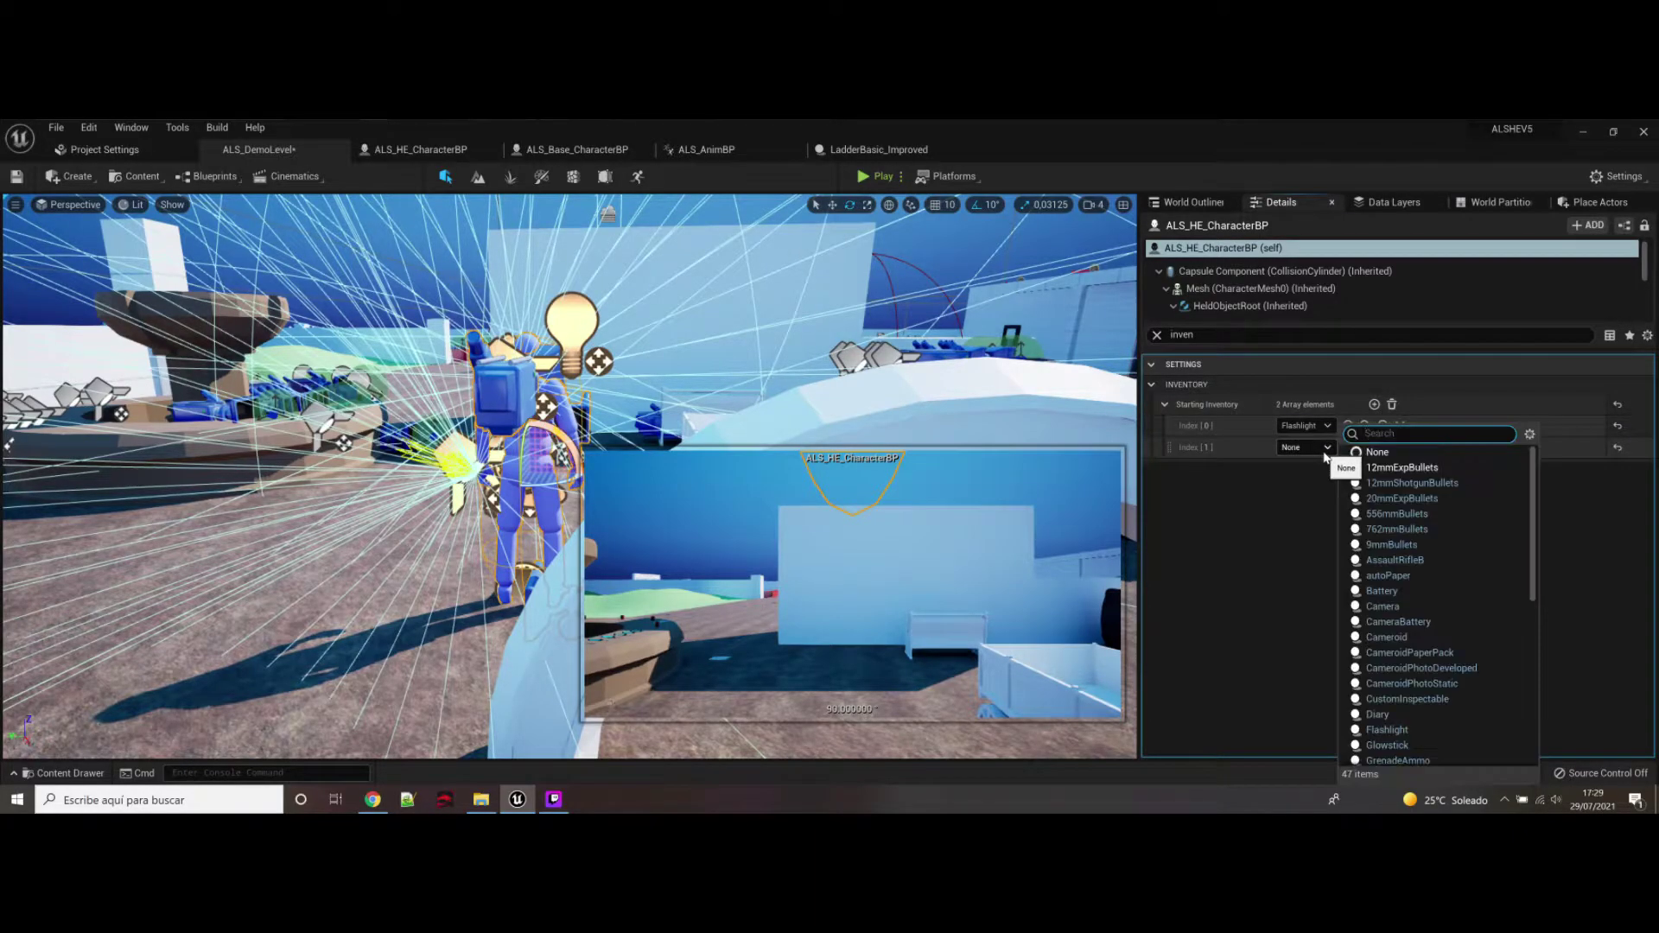
type("assault")
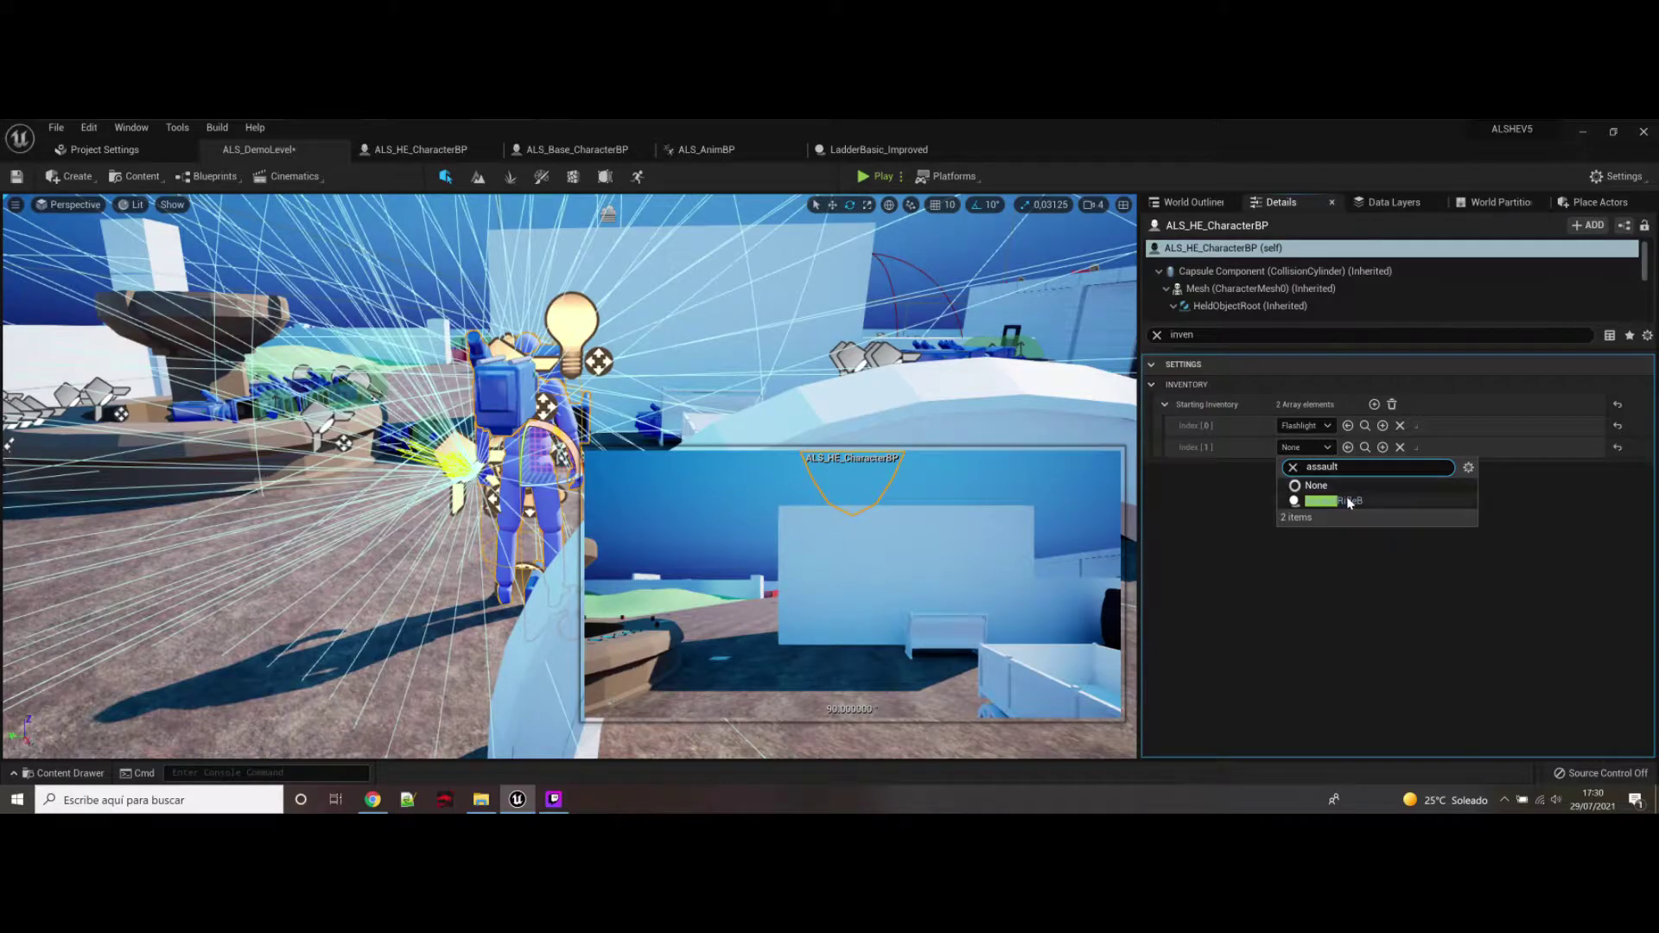
left_click(1339, 501)
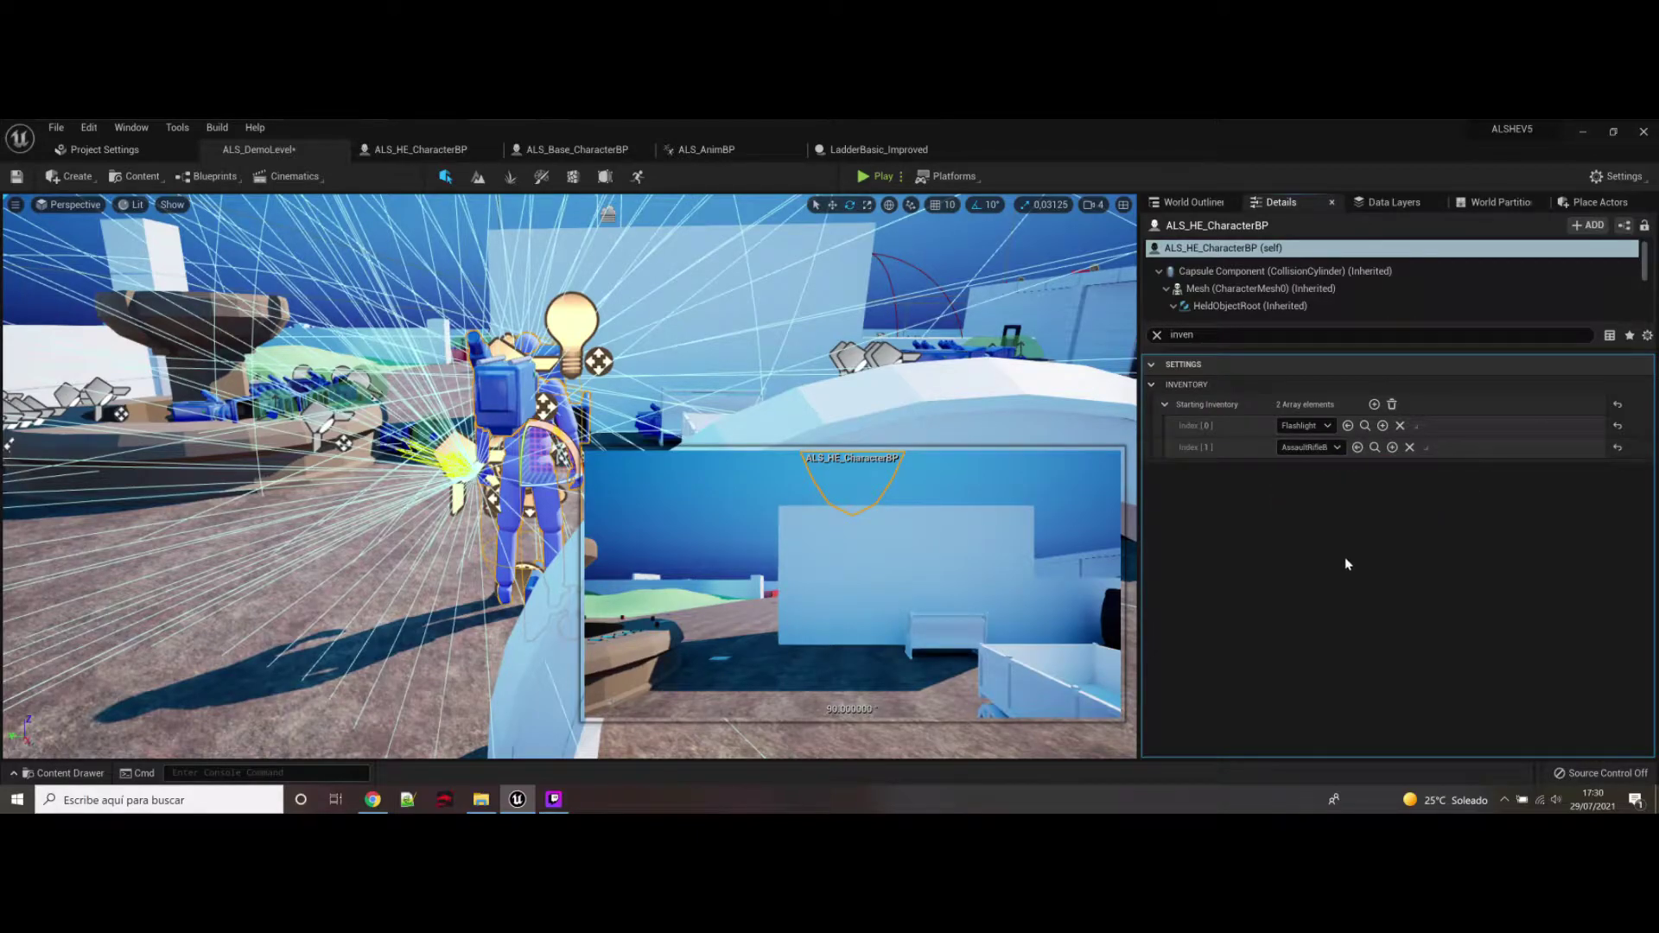
left_click(16, 177)
Step: Filter the character's properties by "poss", set Auto Possess Player to Player 0, and clear the filter
left_click(1156, 336)
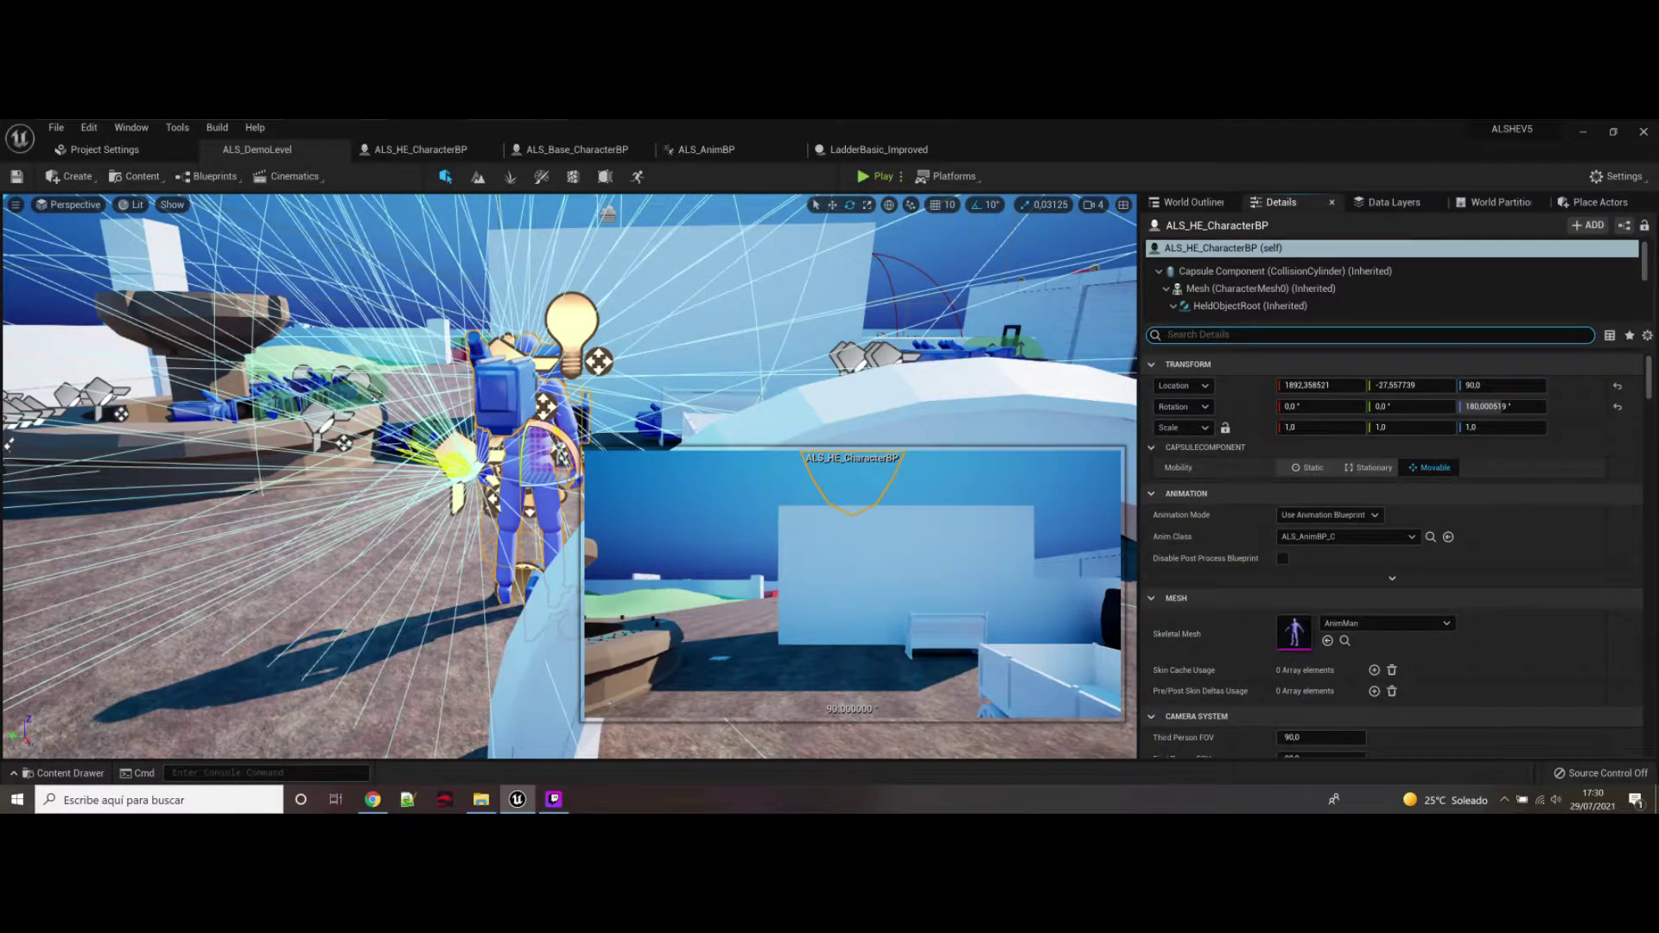
type("poss")
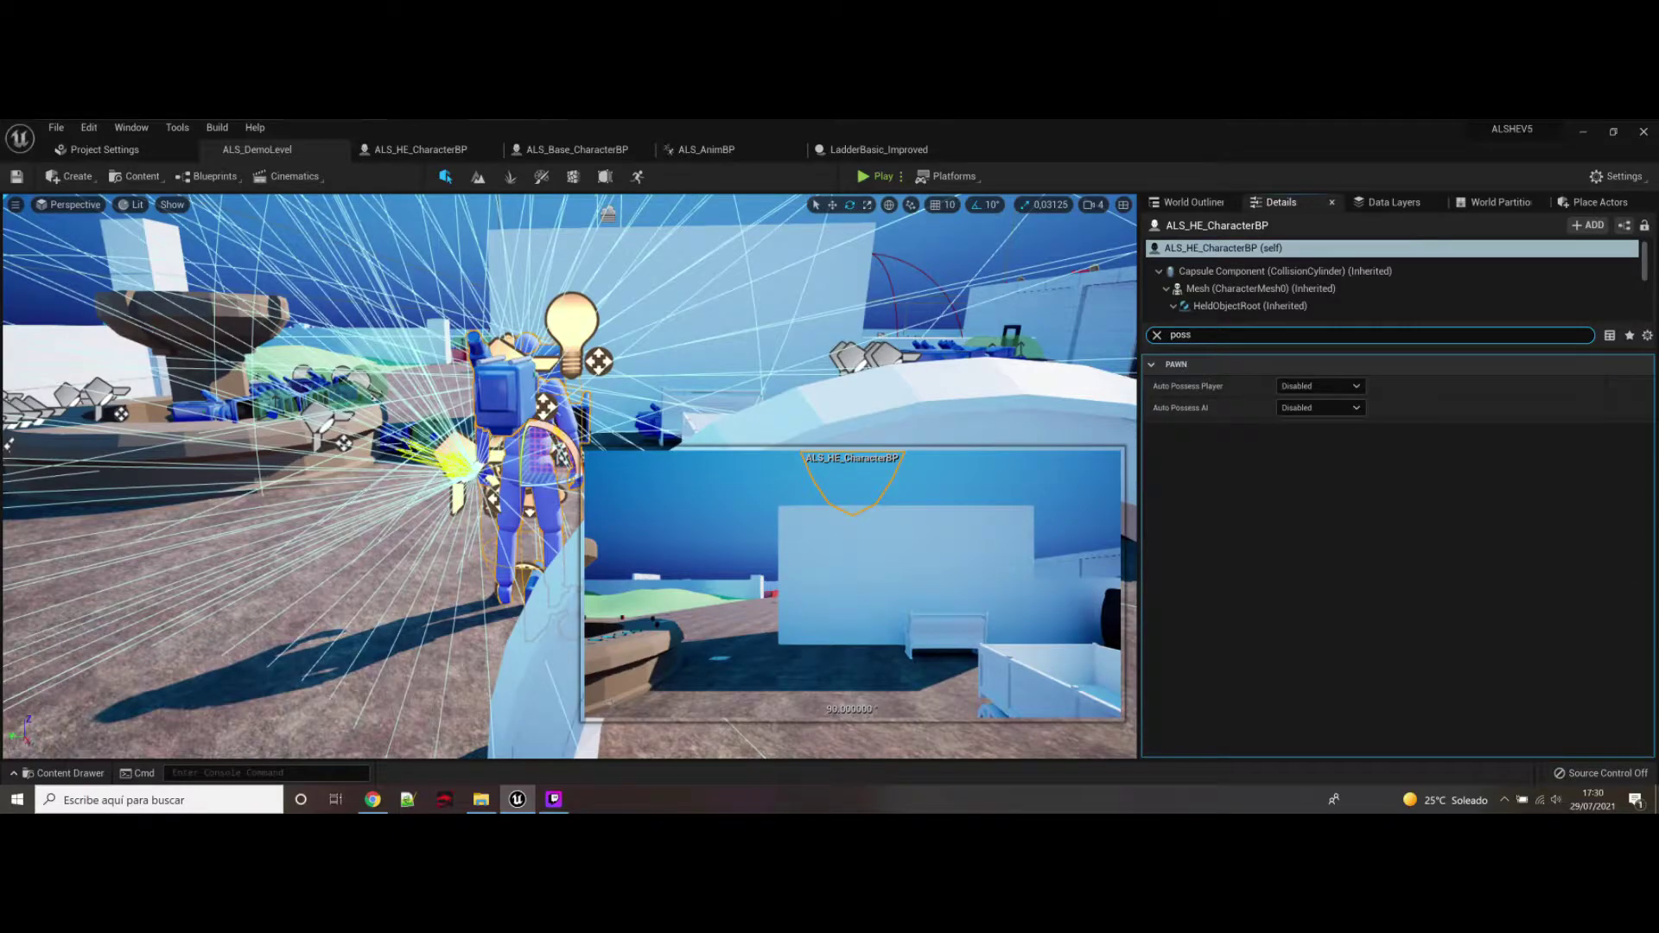
left_click(1317, 388)
left_click(1307, 401)
left_click(1309, 390)
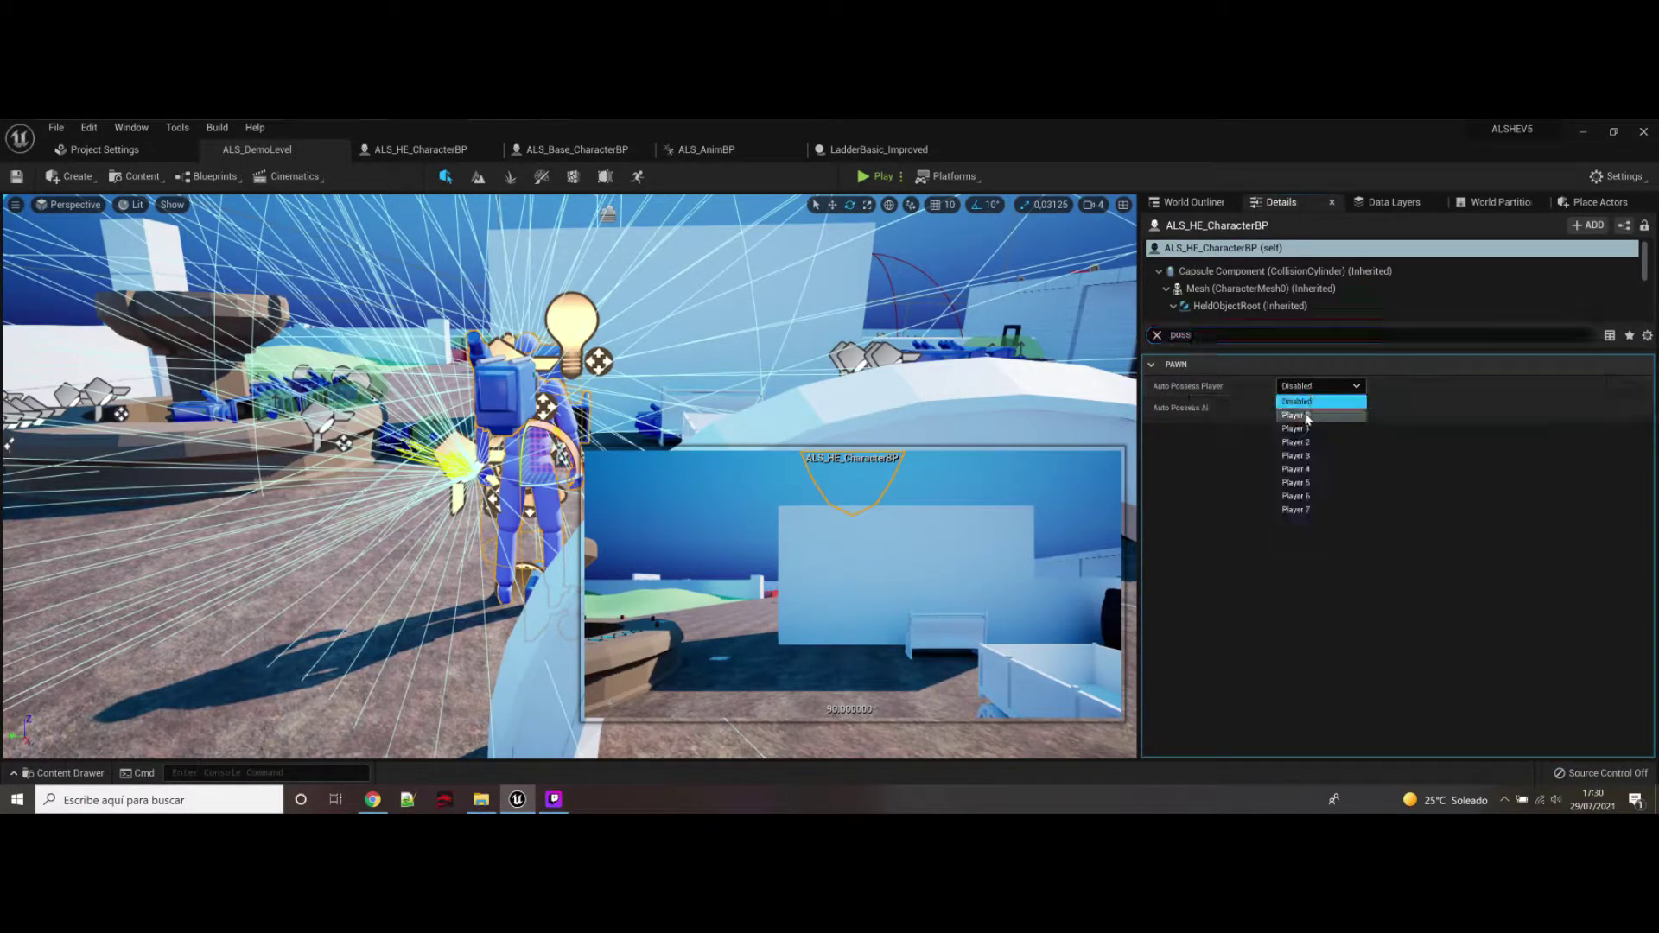
left_click(1308, 416)
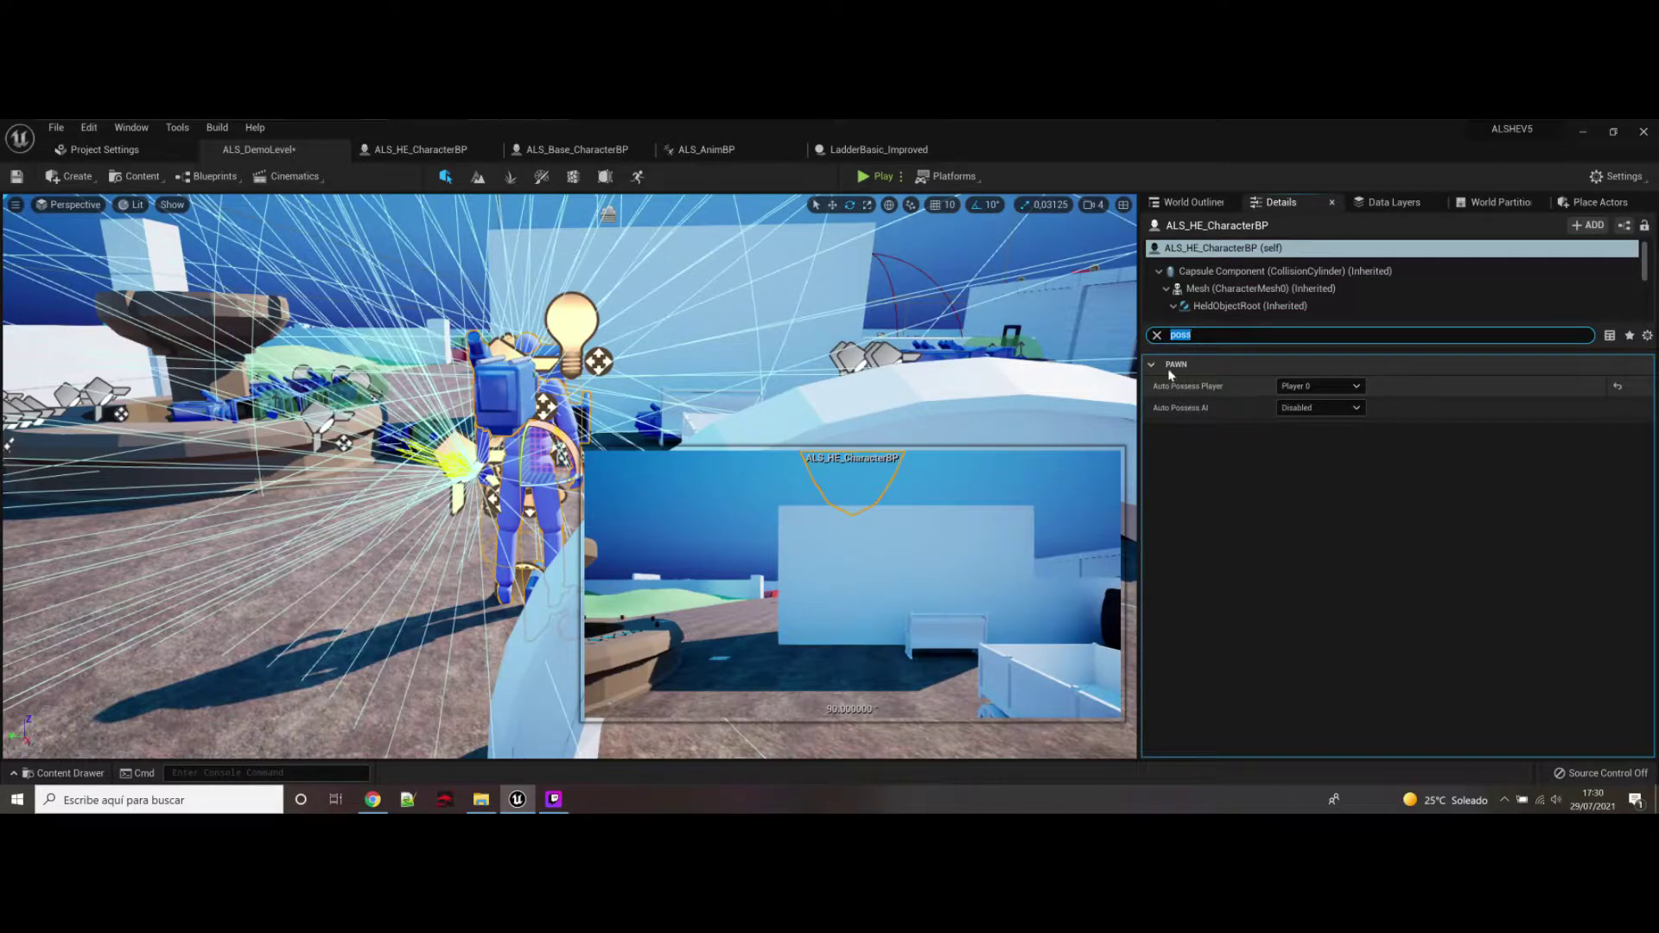
left_click(1157, 335)
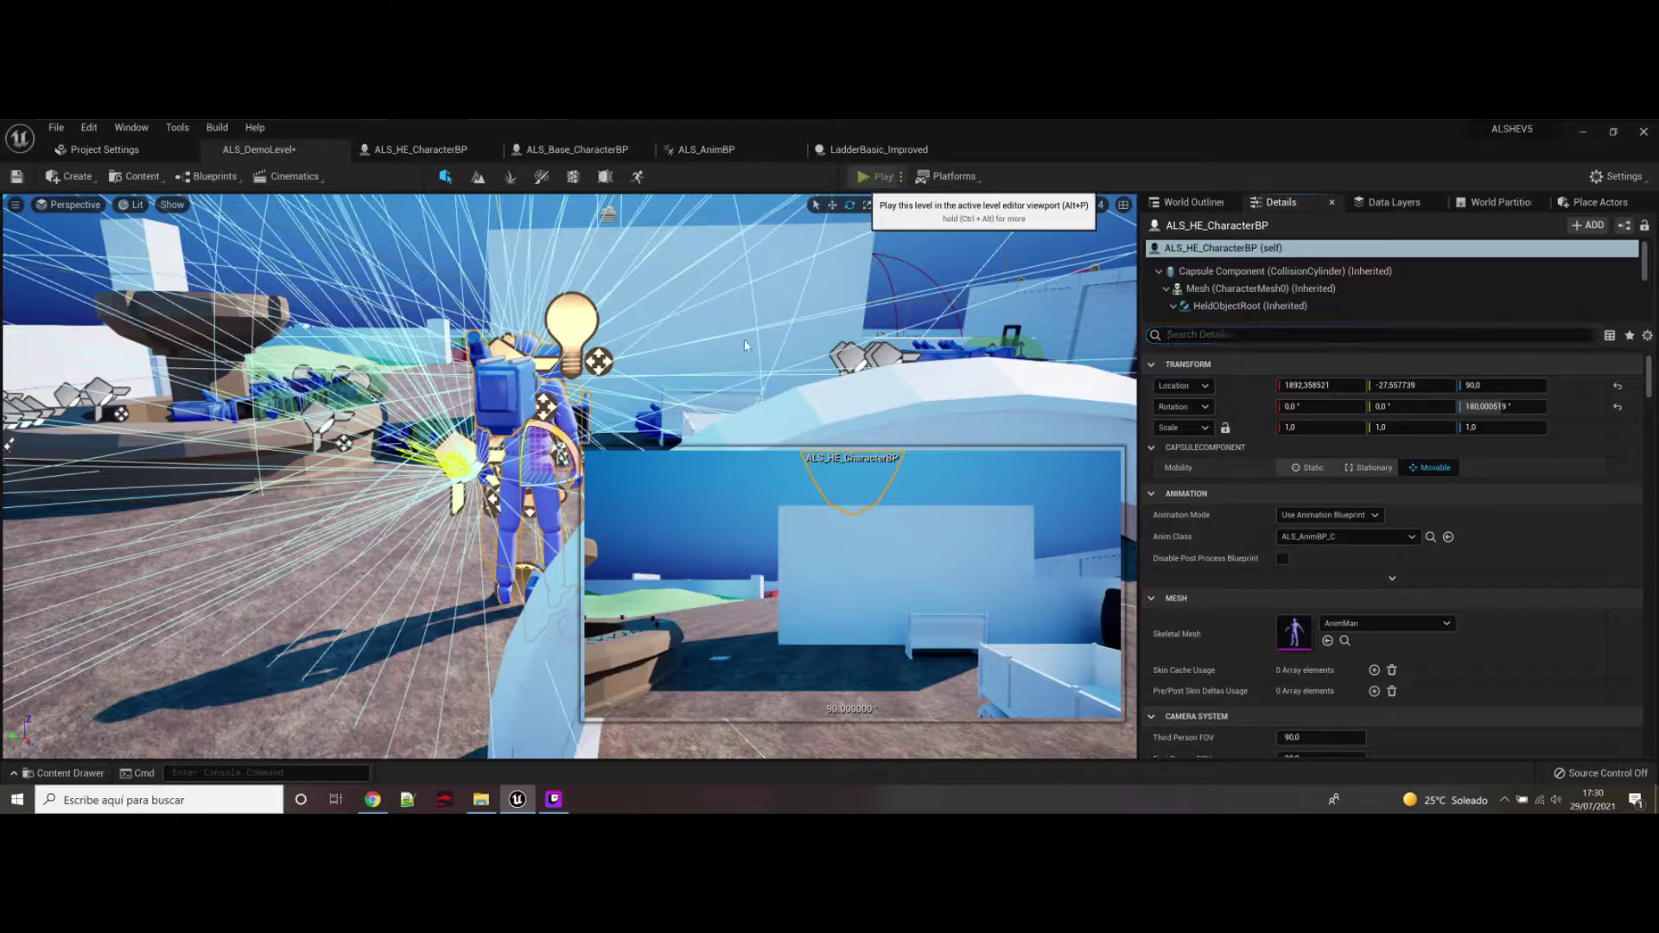
Step: Play the level and open the in-game inventory to view the Flashlight's description
left_click(864, 178)
left_click(195, 357)
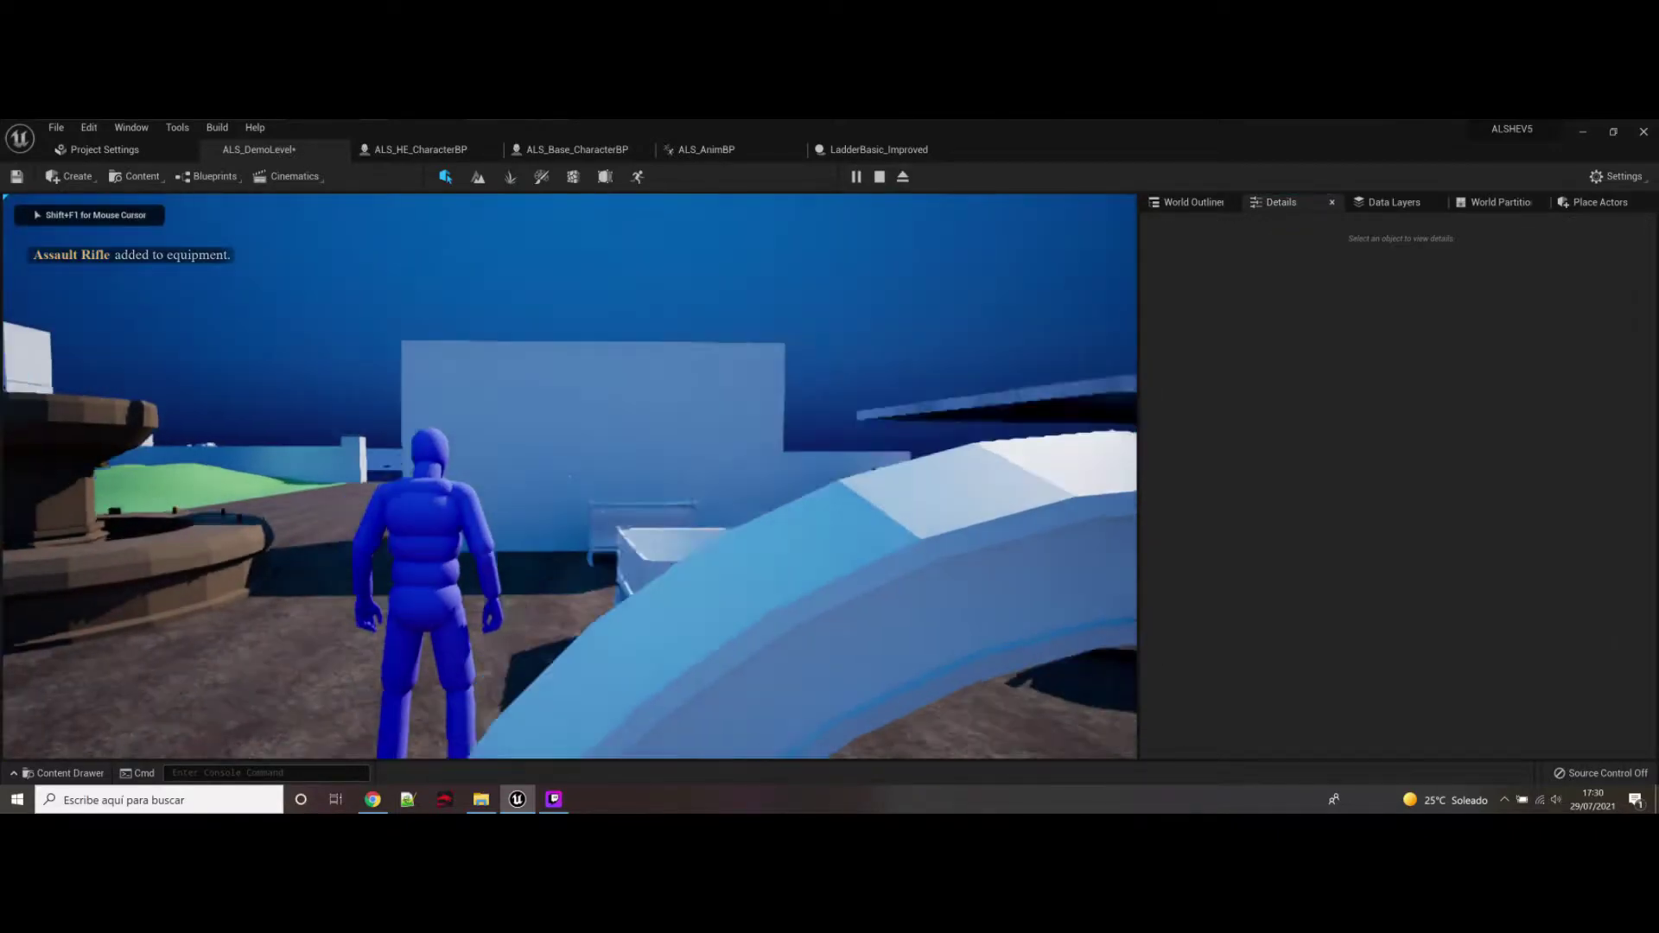
key("w")
key("Tab")
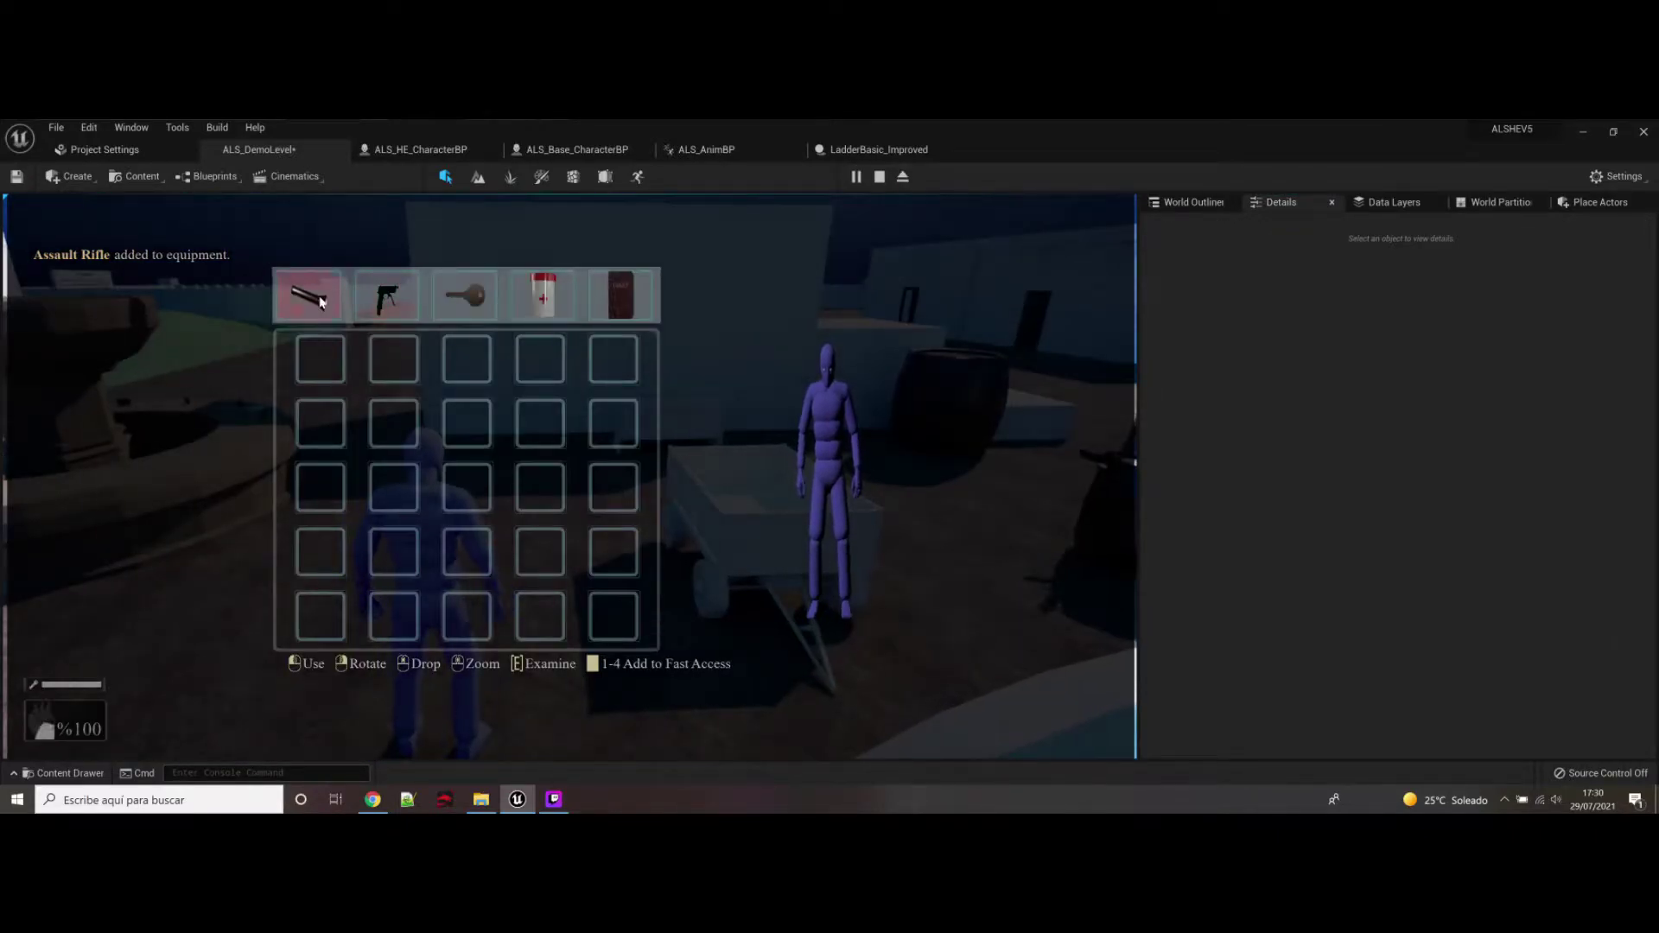
left_click(319, 299)
mouse_move(332, 362)
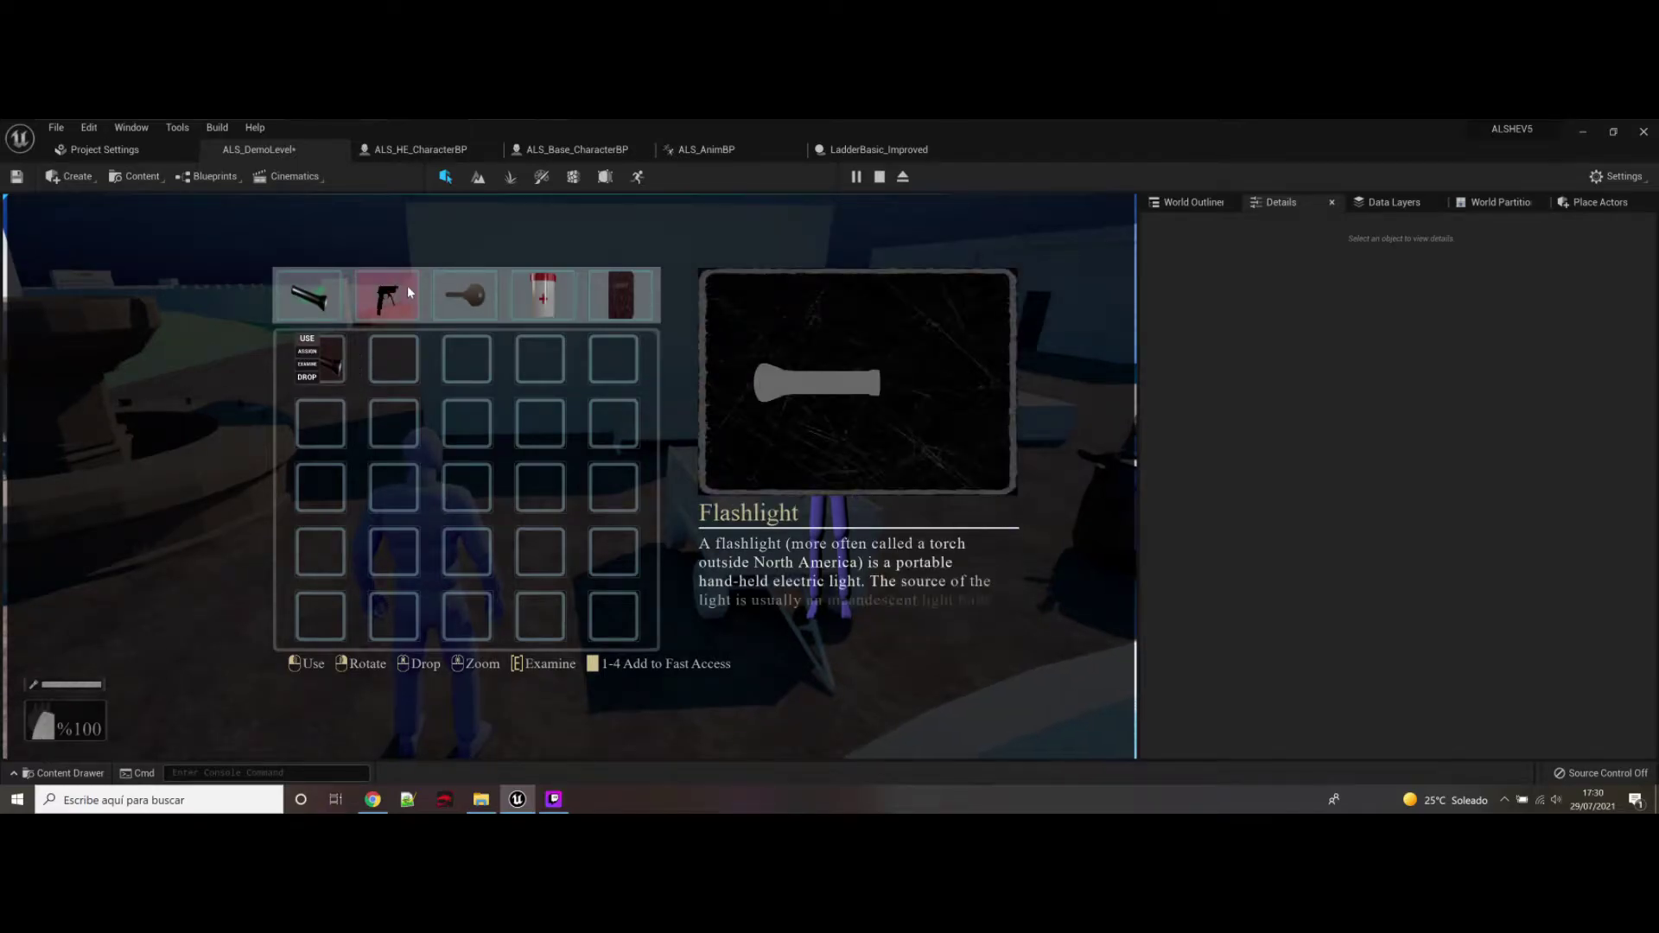
Step: View the Assault Rifle in the inventory's weapons category and rotate its 3D preview
left_click(406, 287)
right_click(328, 361)
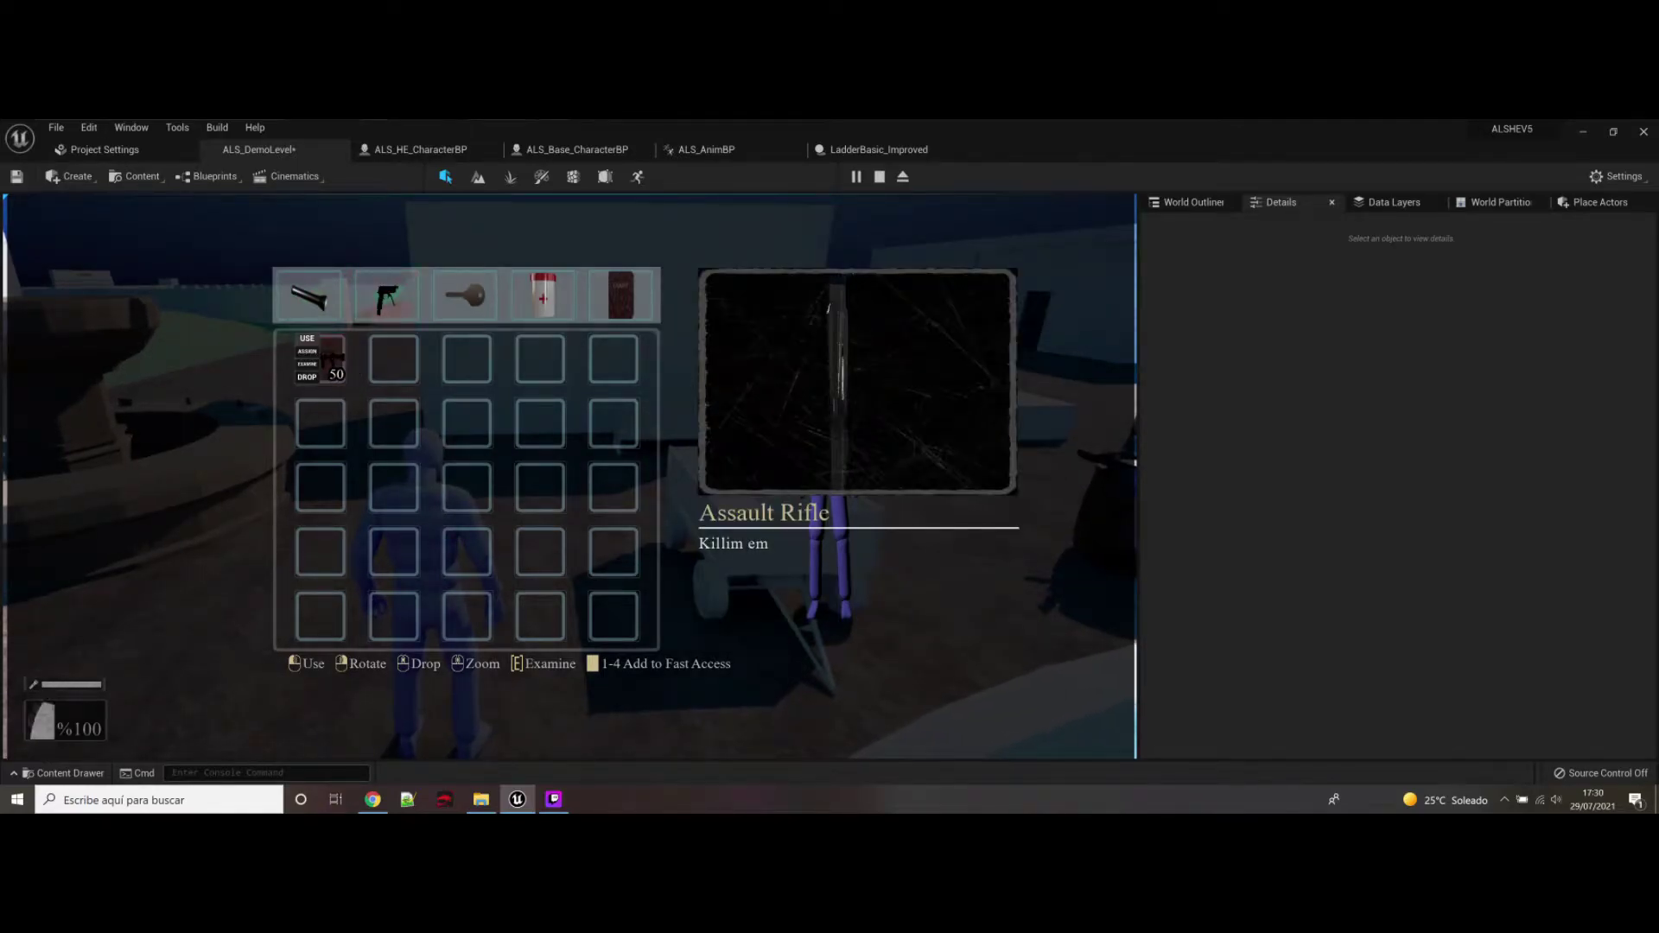
right_click_drag(769, 423, 829, 436)
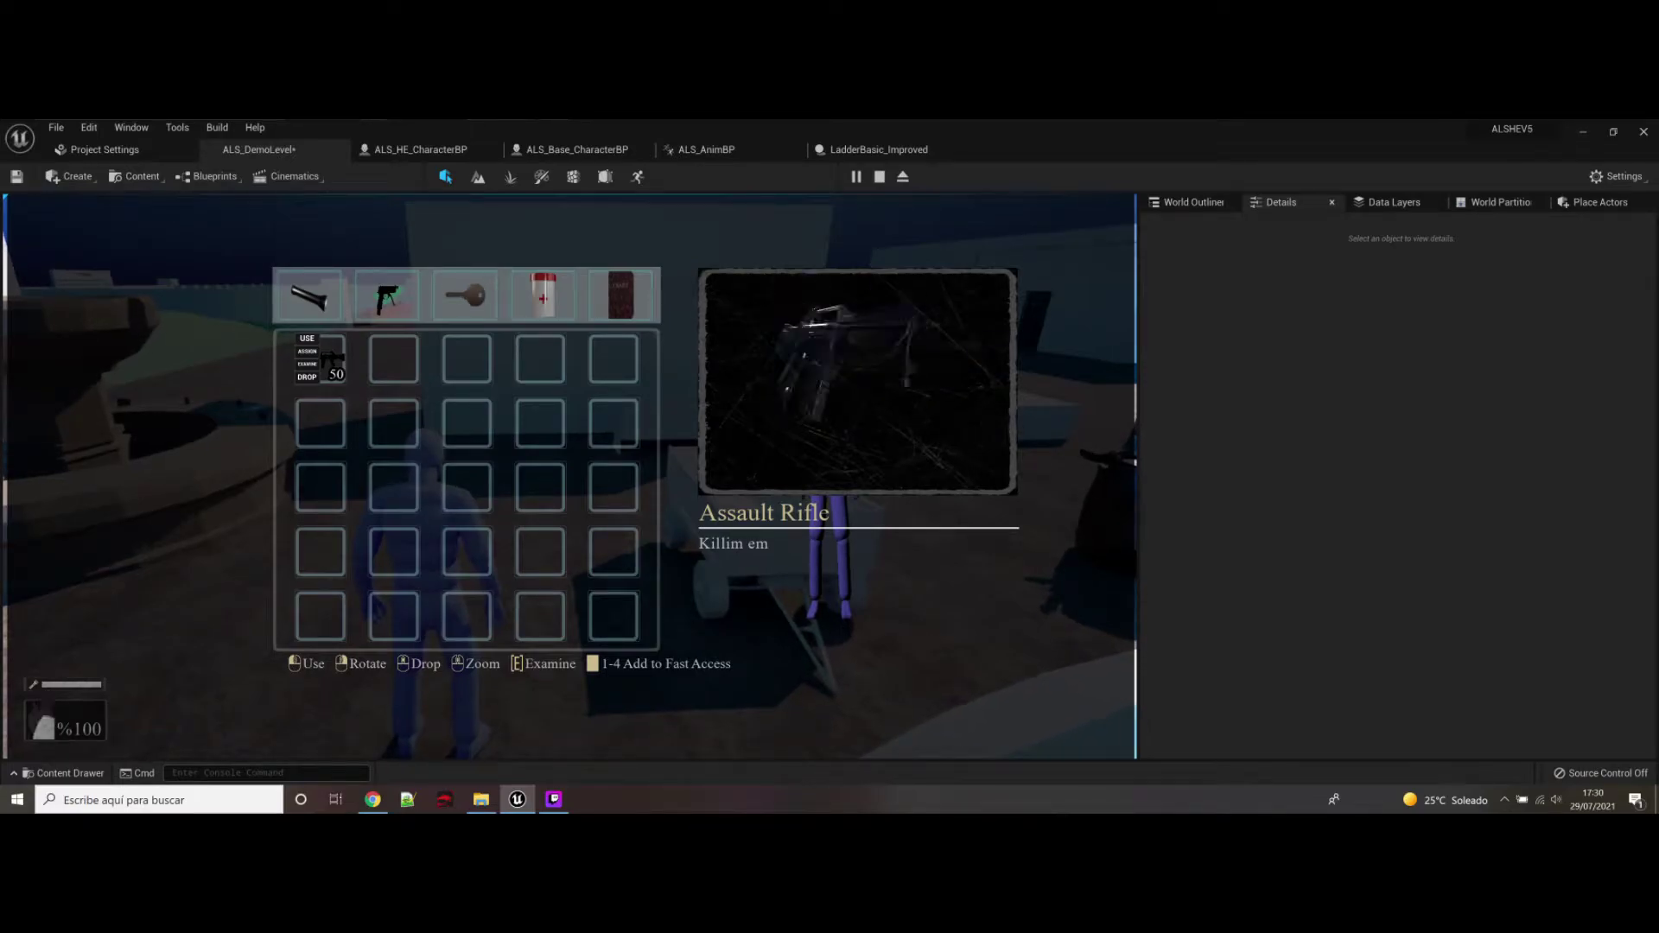
Step: Use the Flashlight from the inventory, look at its slot assignment options, and walk toward the pale blue wall
left_click(329, 299)
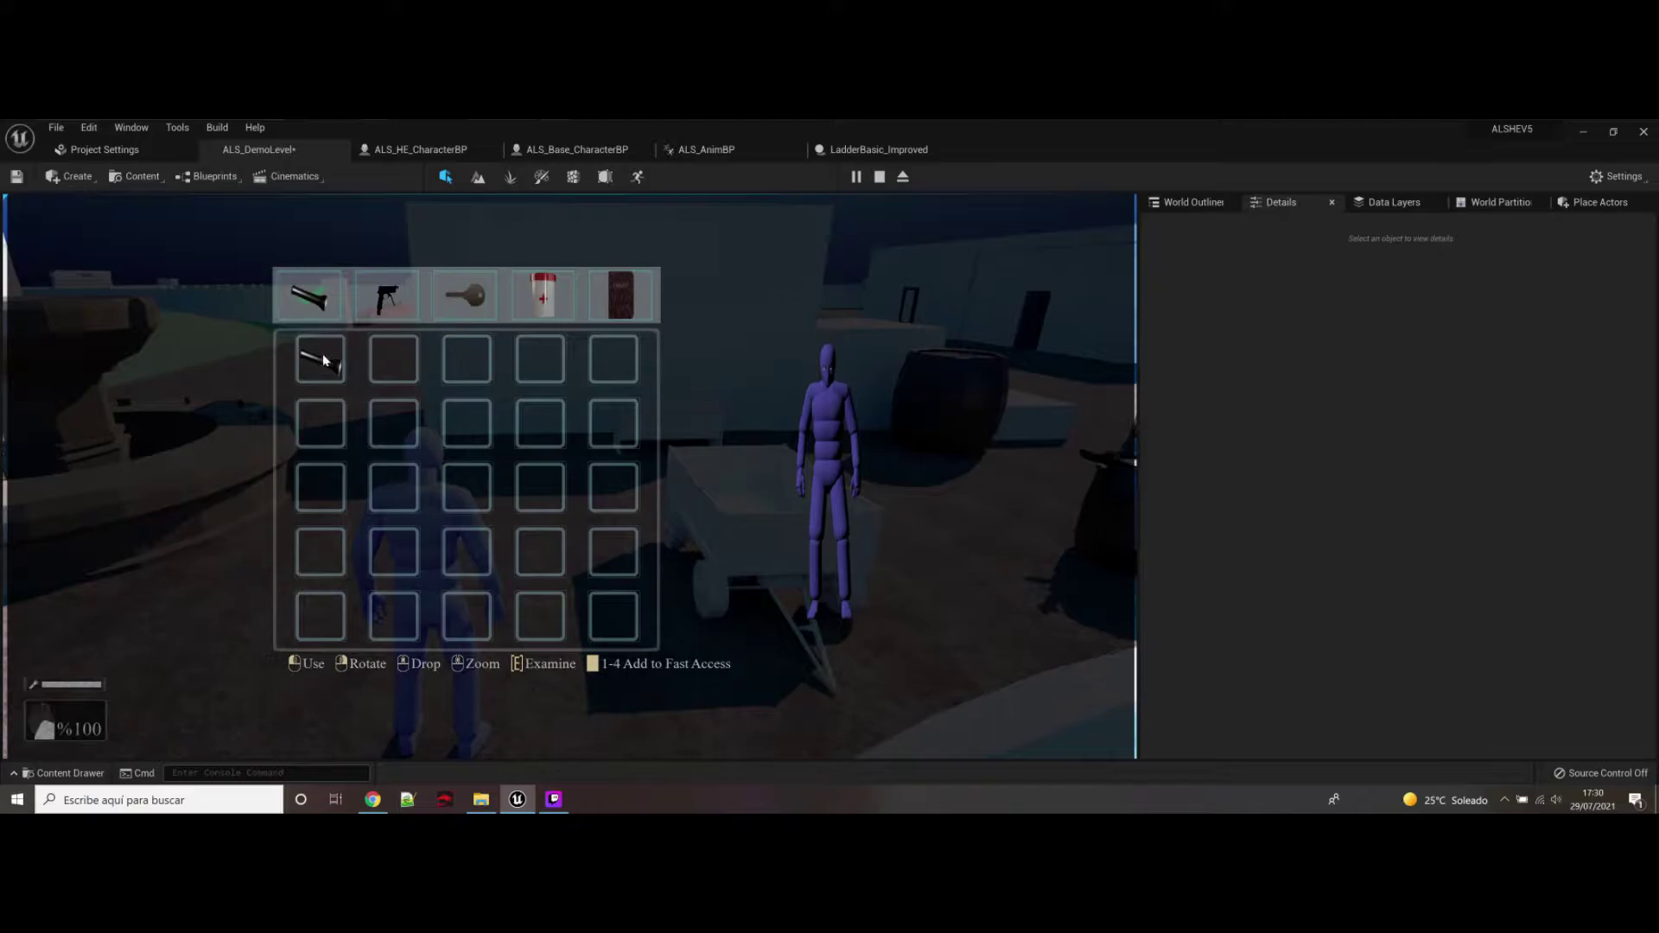
left_click(324, 361)
left_click(319, 348)
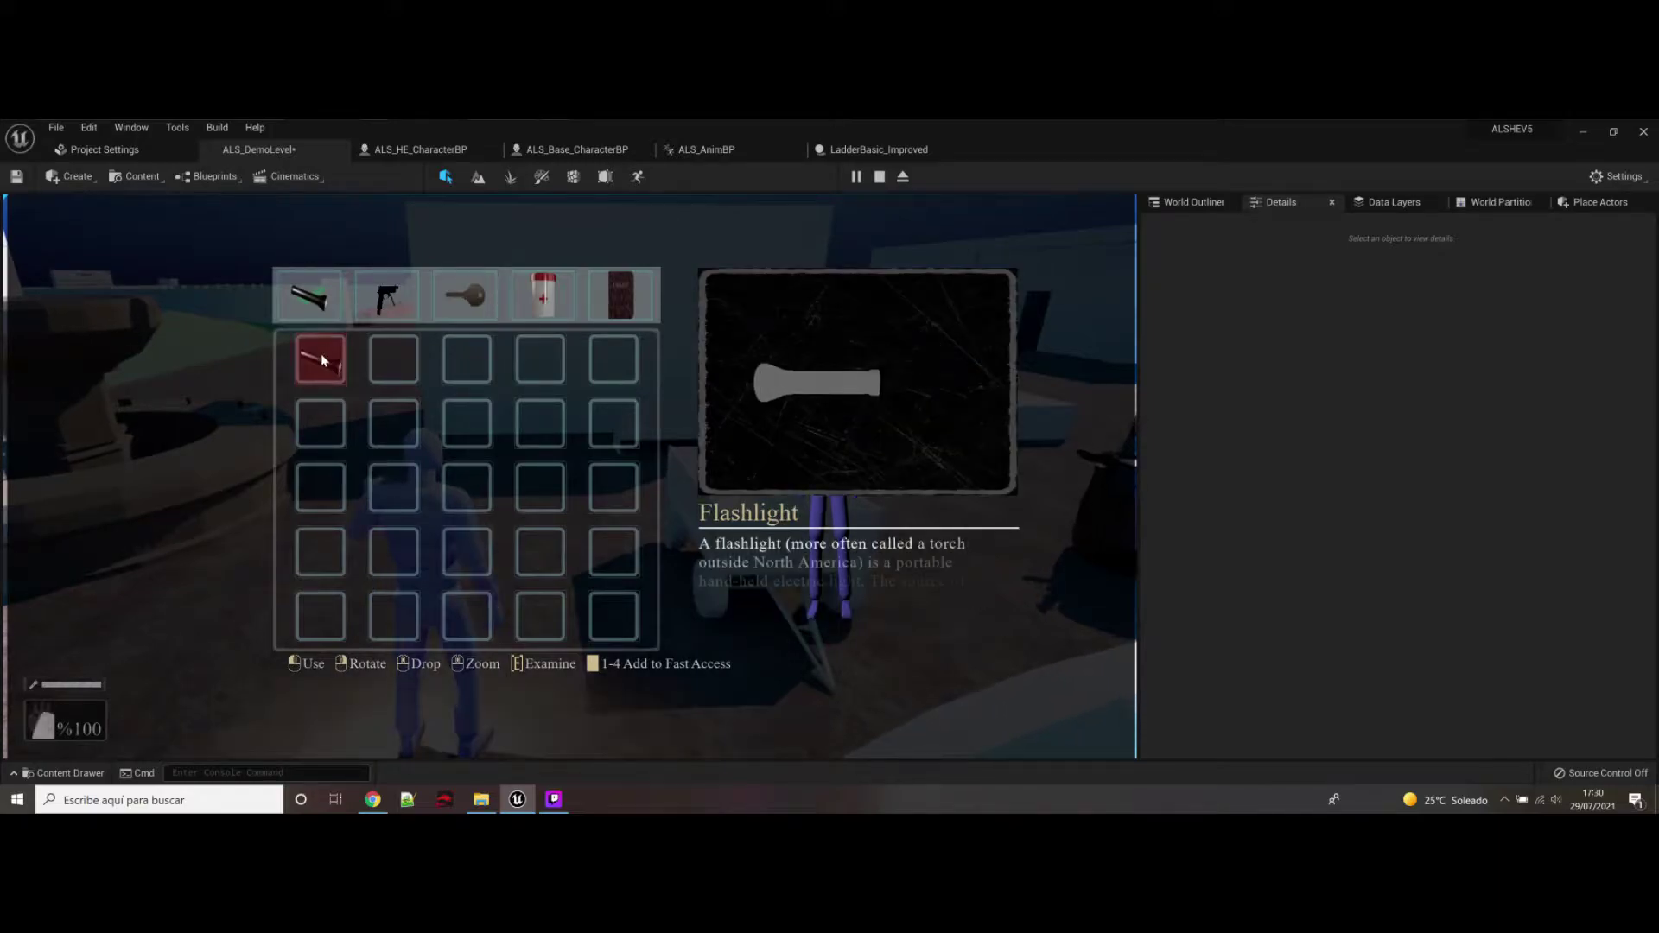
right_click(323, 361)
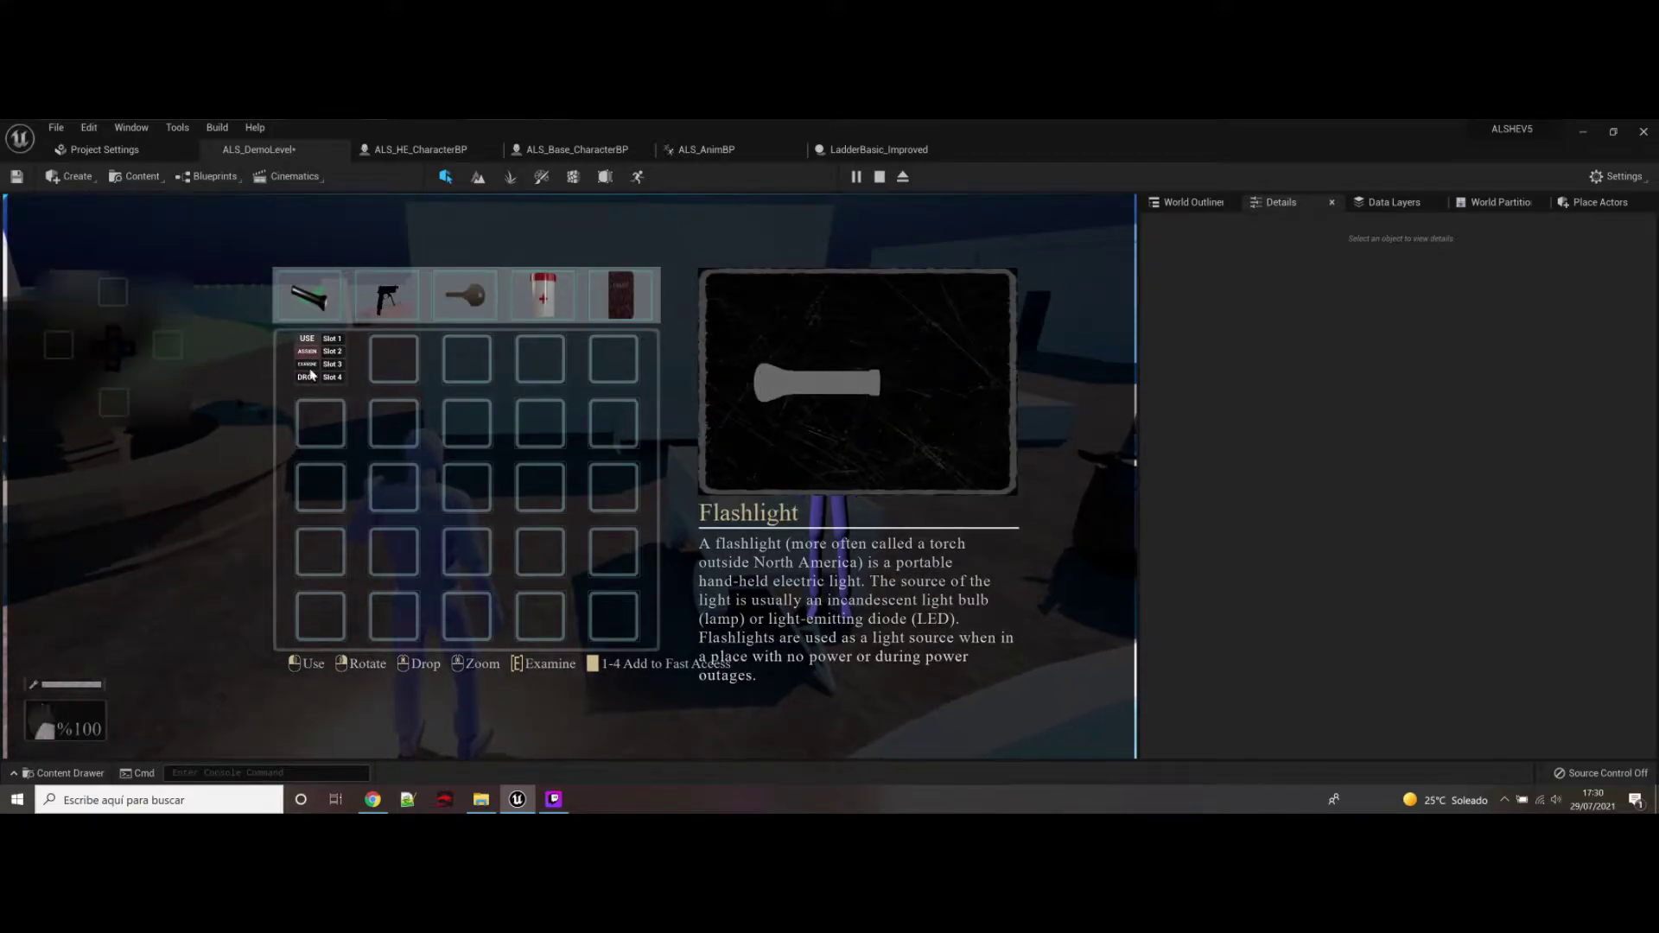
mouse_move(312, 352)
key("Tab")
key("w")
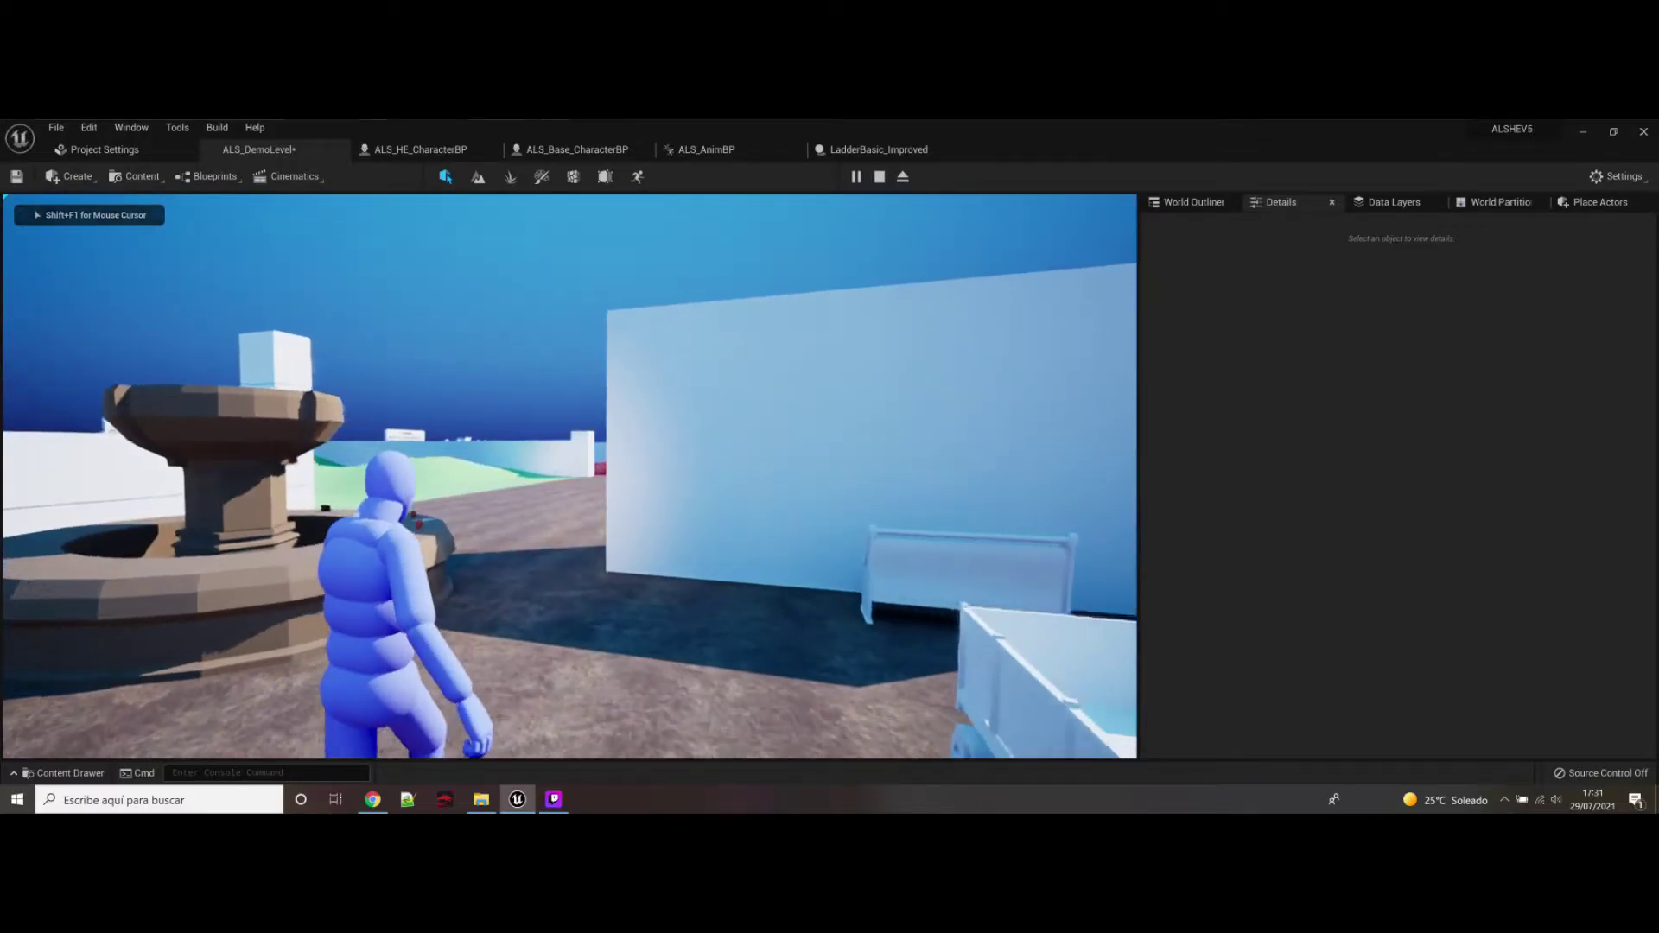
Step: Put the Flashlight away through the inventory and return to play with the assault rifle in hand
key("Tab")
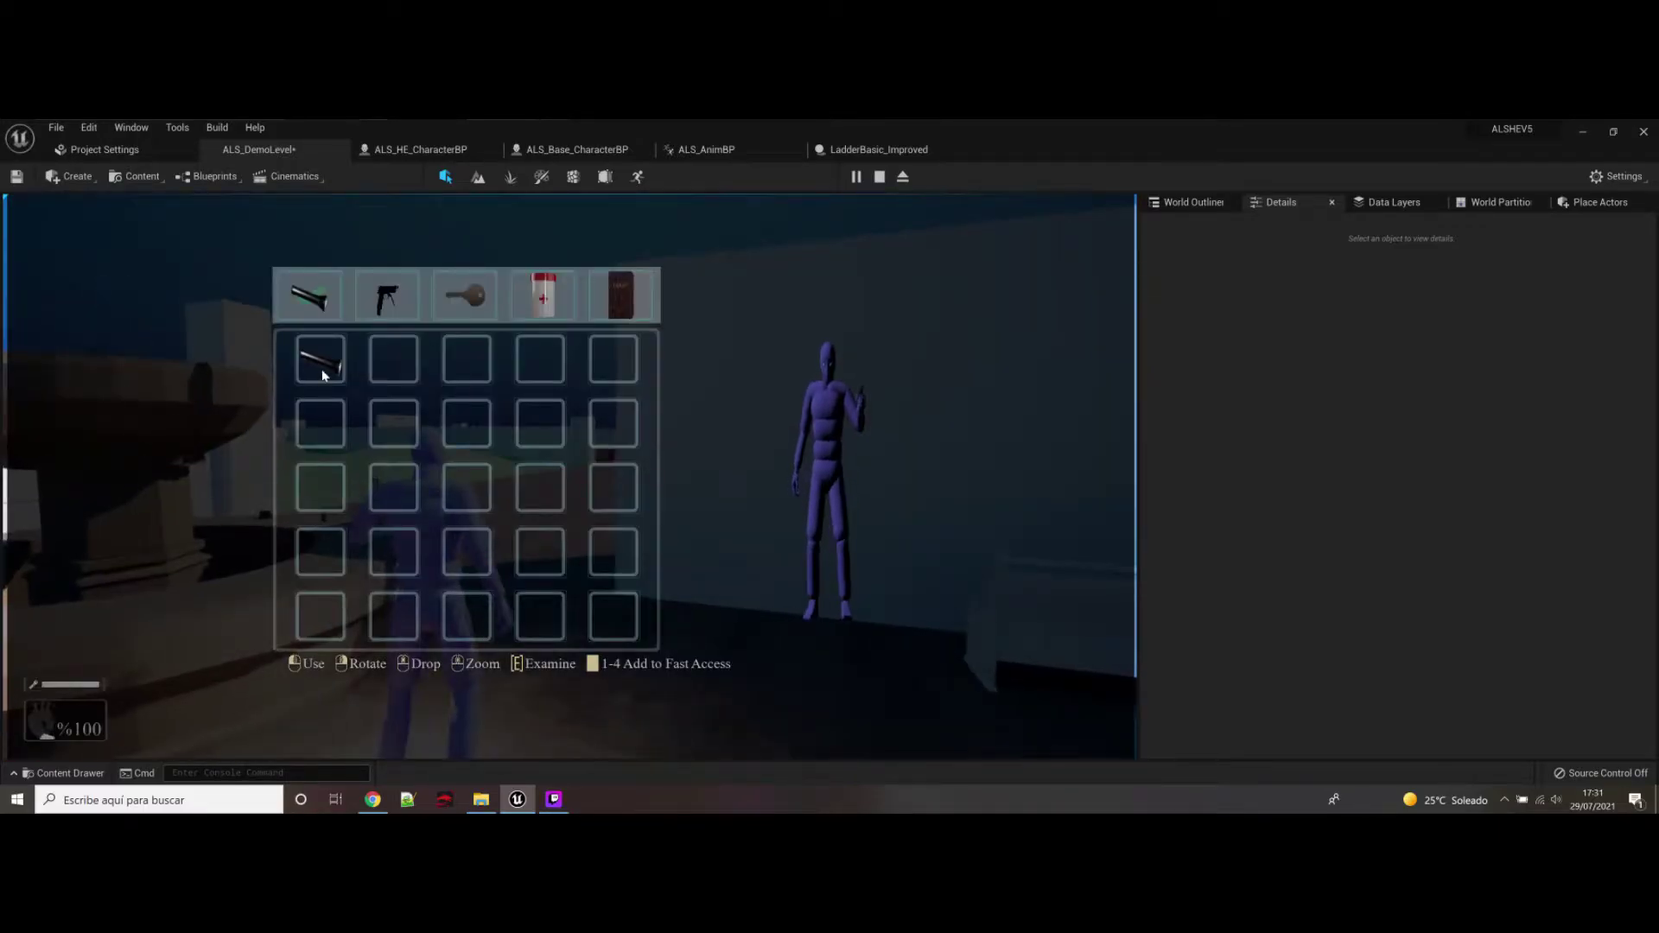
left_click(323, 375)
key("Tab")
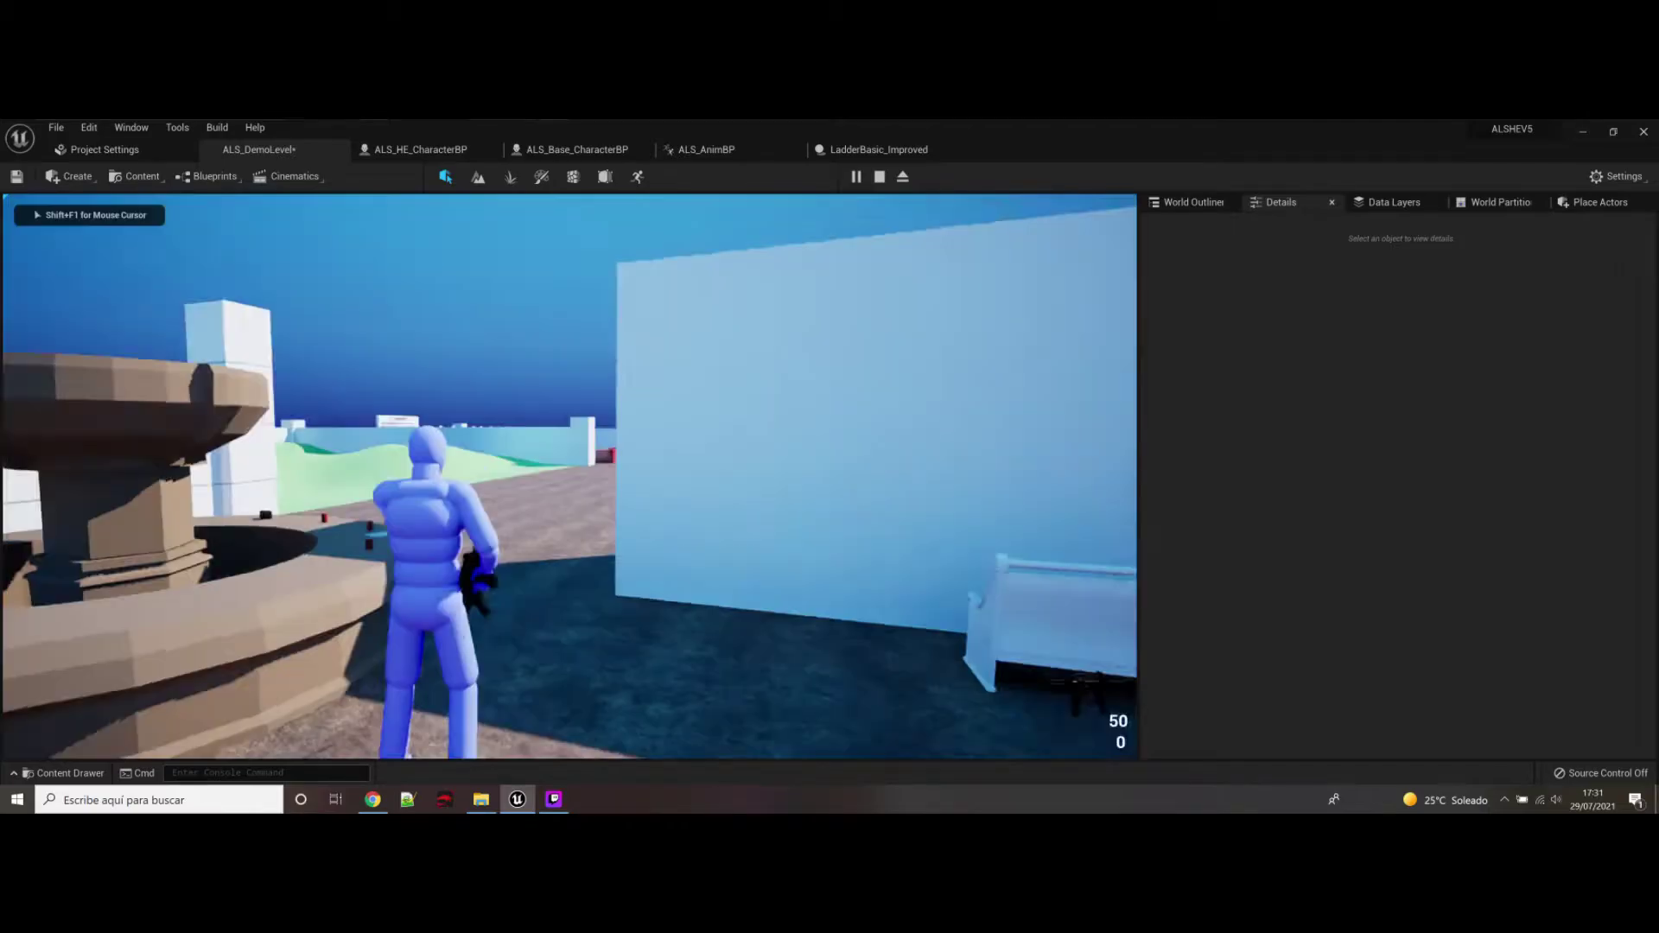
Step: Run past the fountain and over the green hills, climb the pool's edge, and drop into the water
key("w")
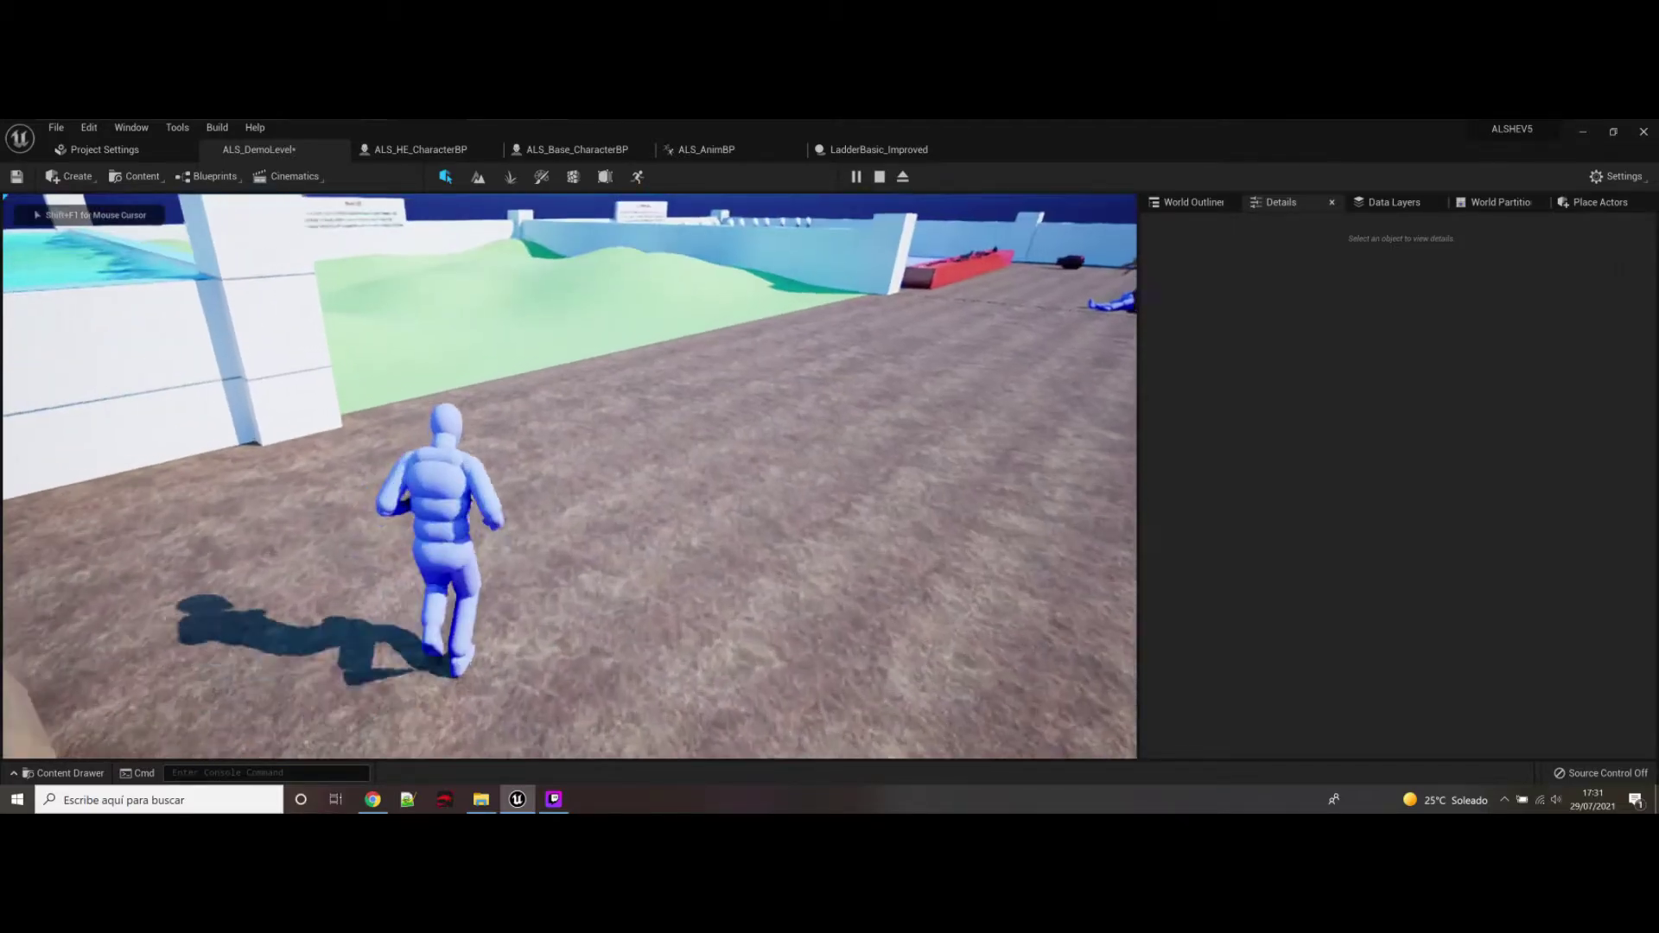
key("w")
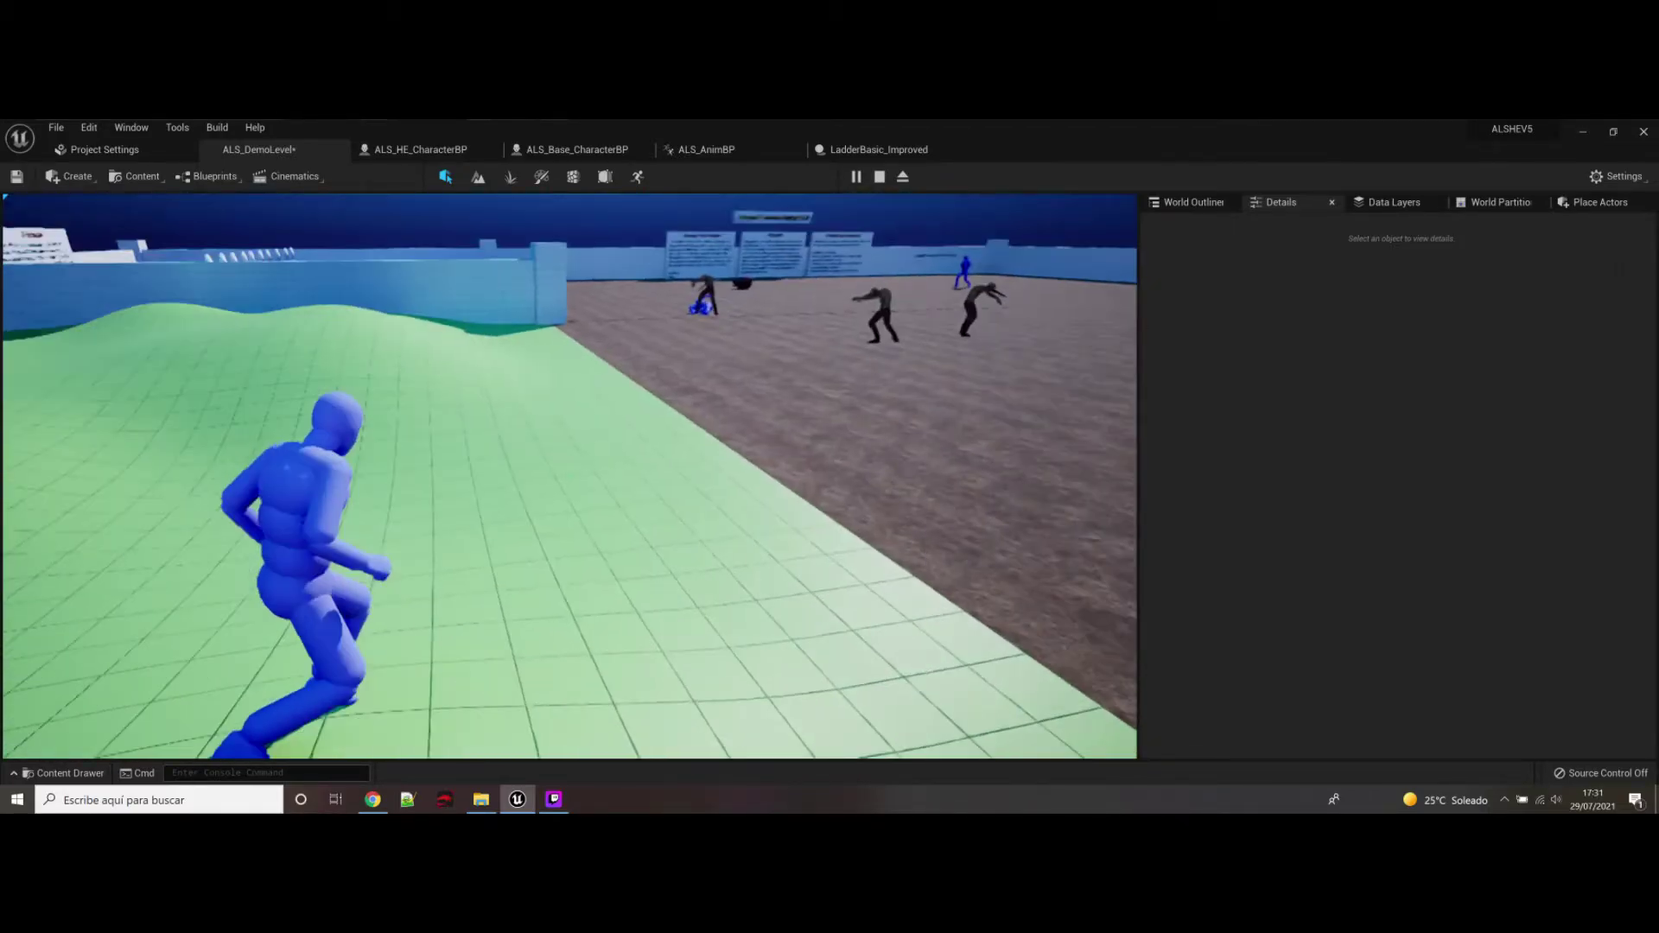
key("w")
key("space")
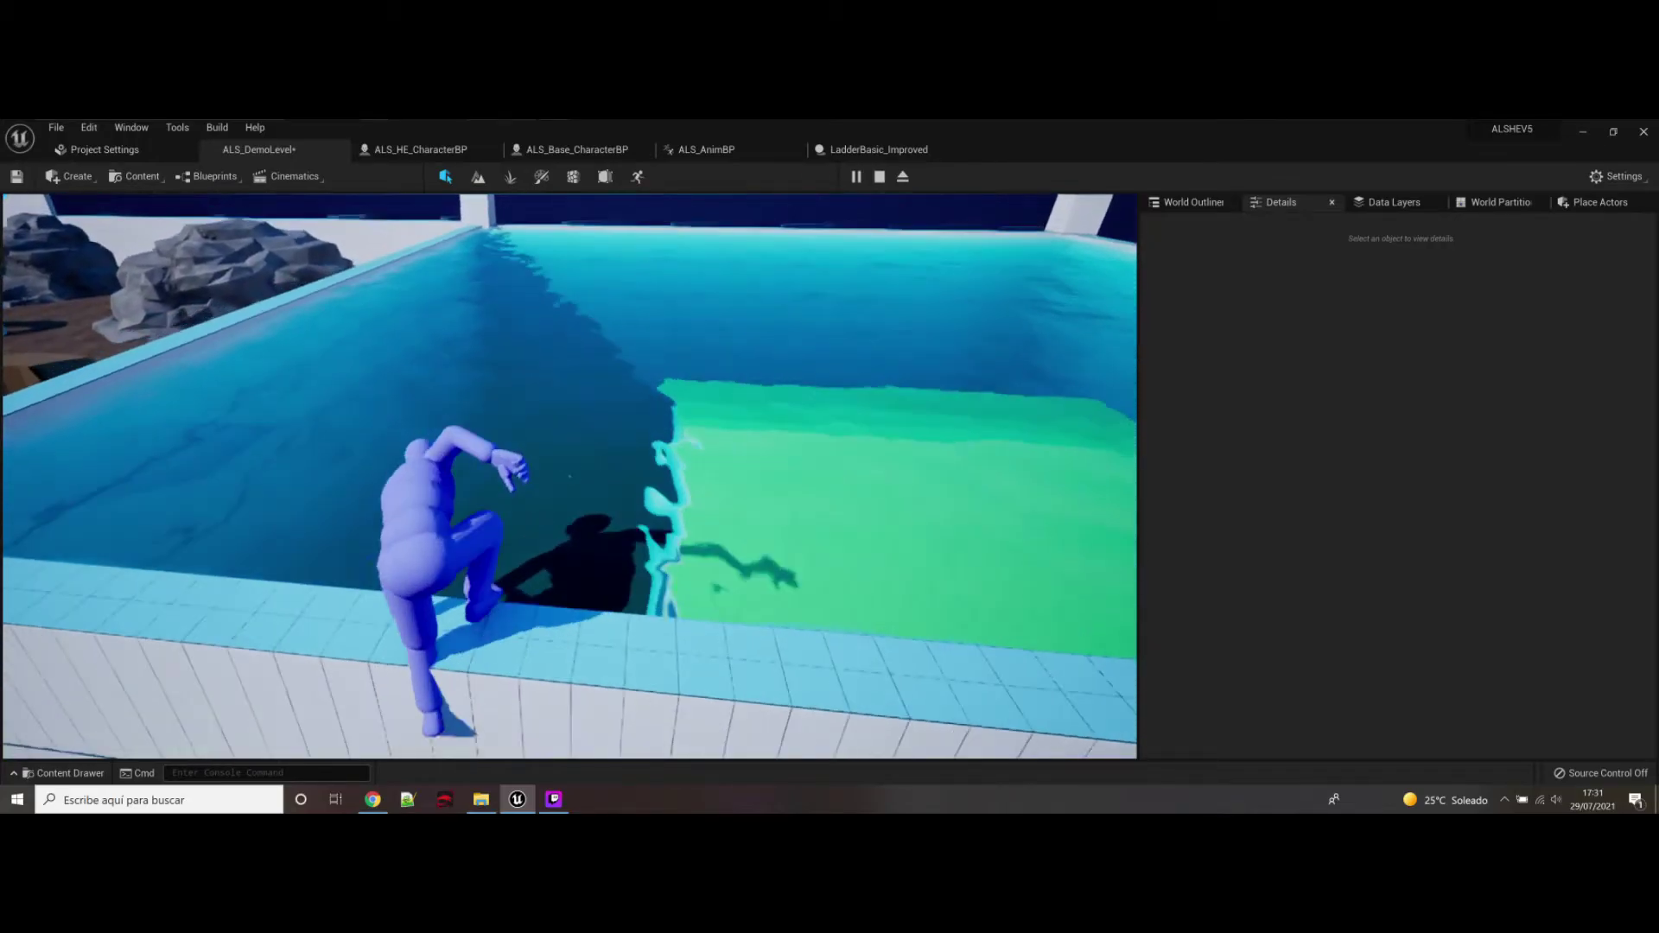
key("w")
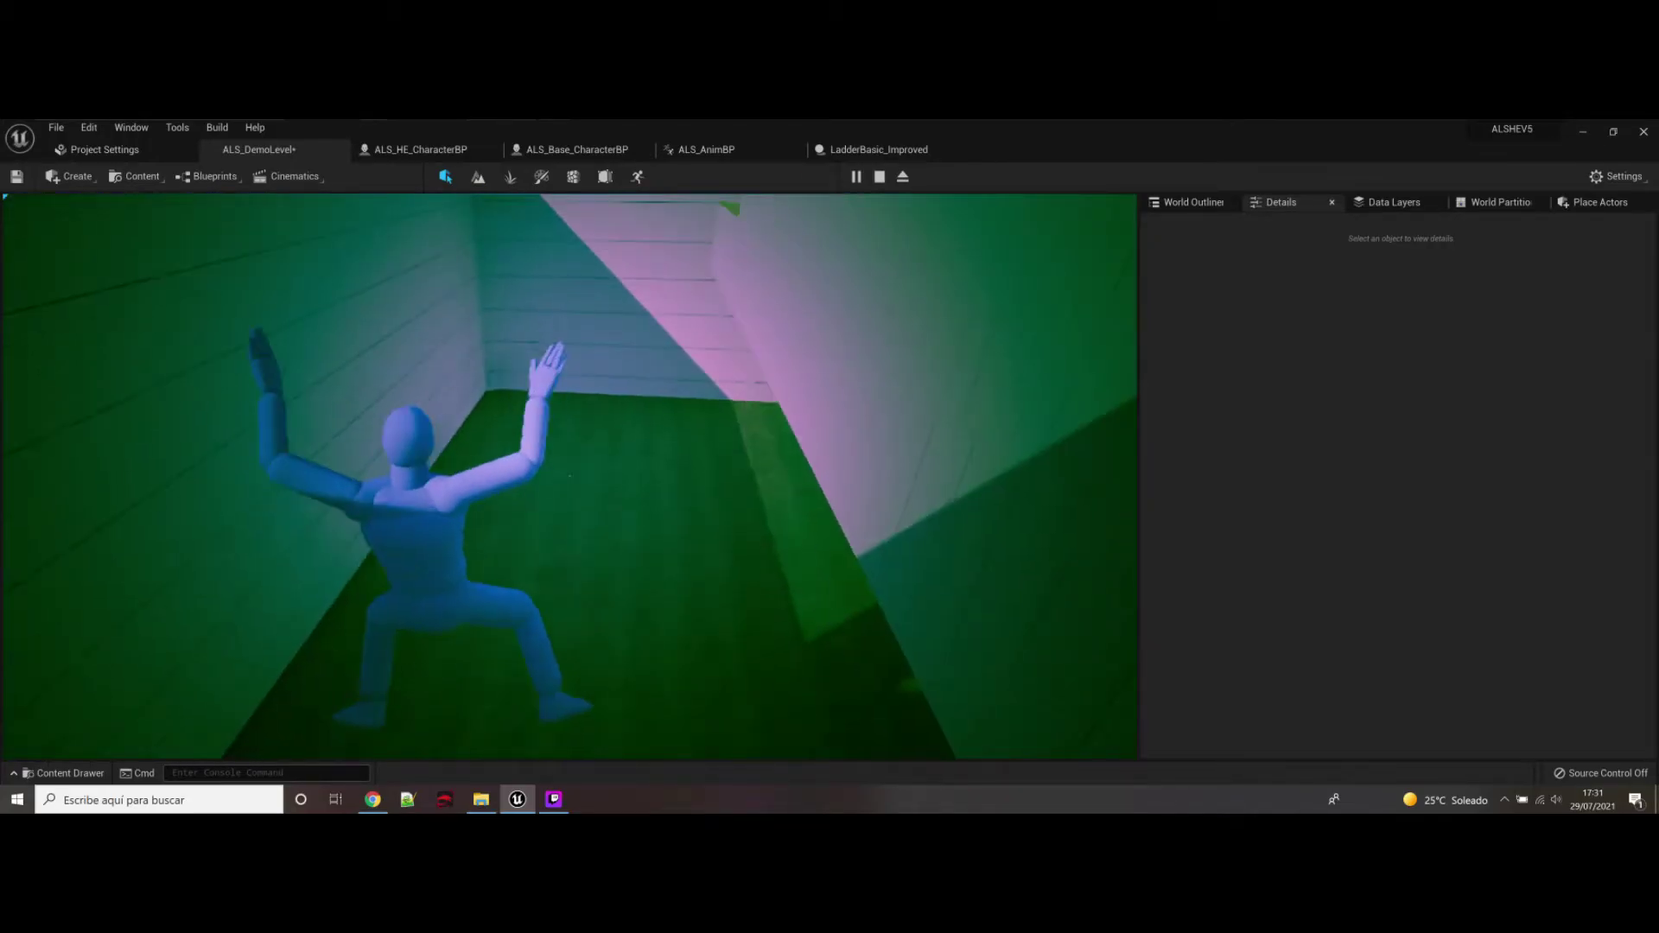
Step: Rise to the pool's surface and test swimming forward and backward across the water
key("space")
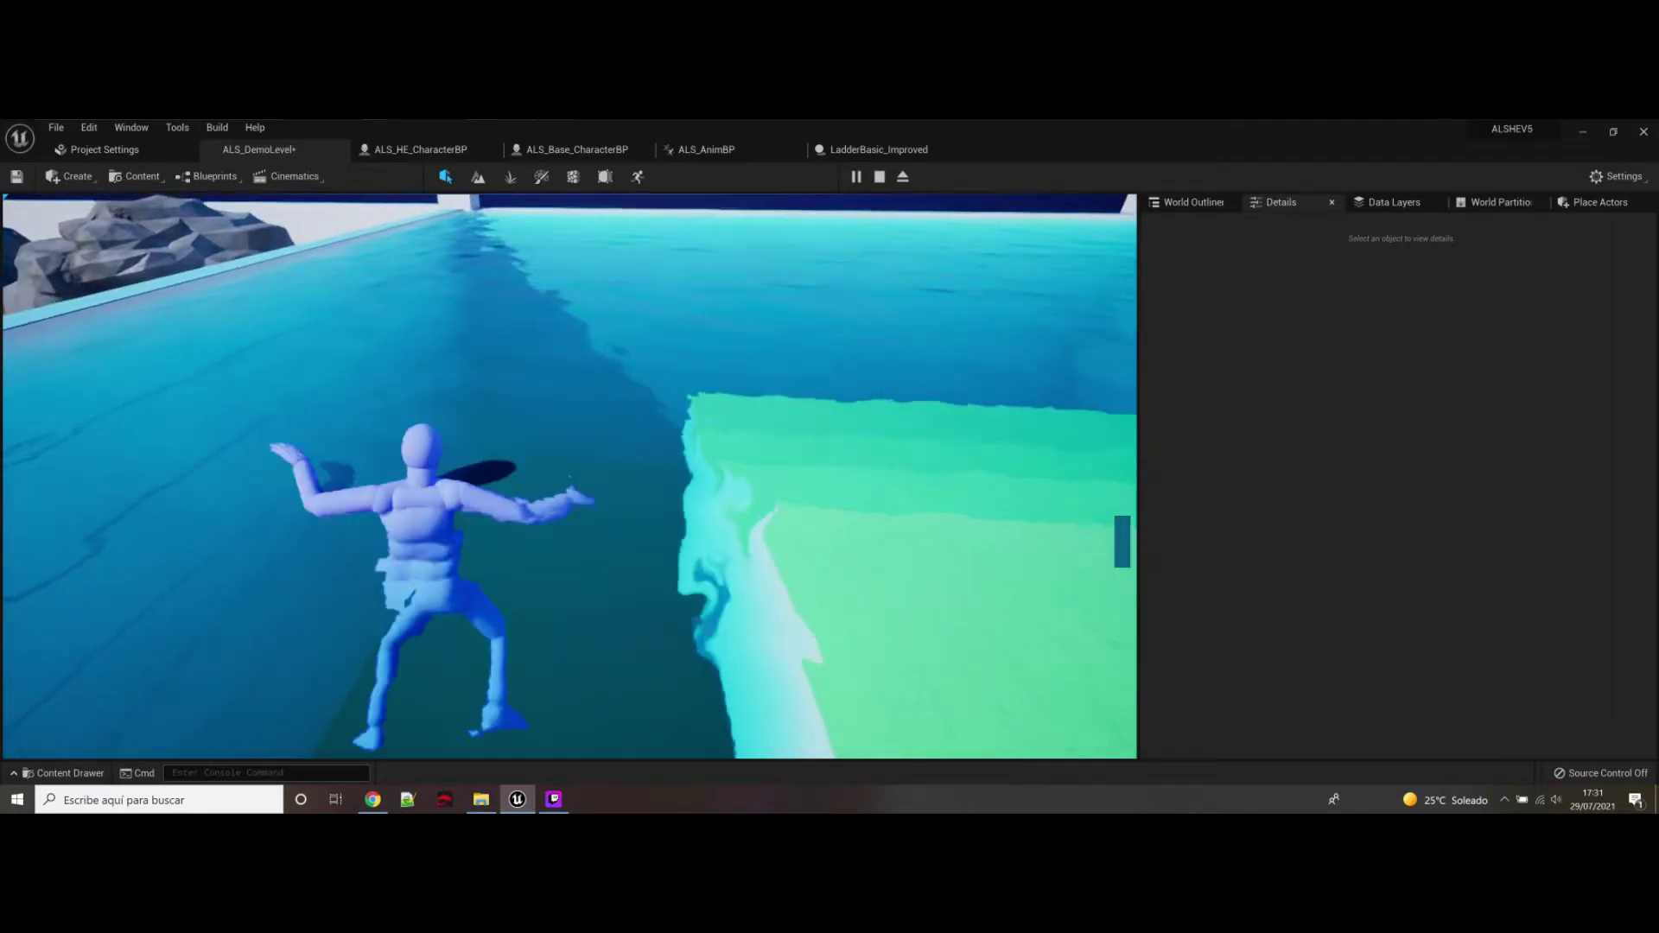
key("w")
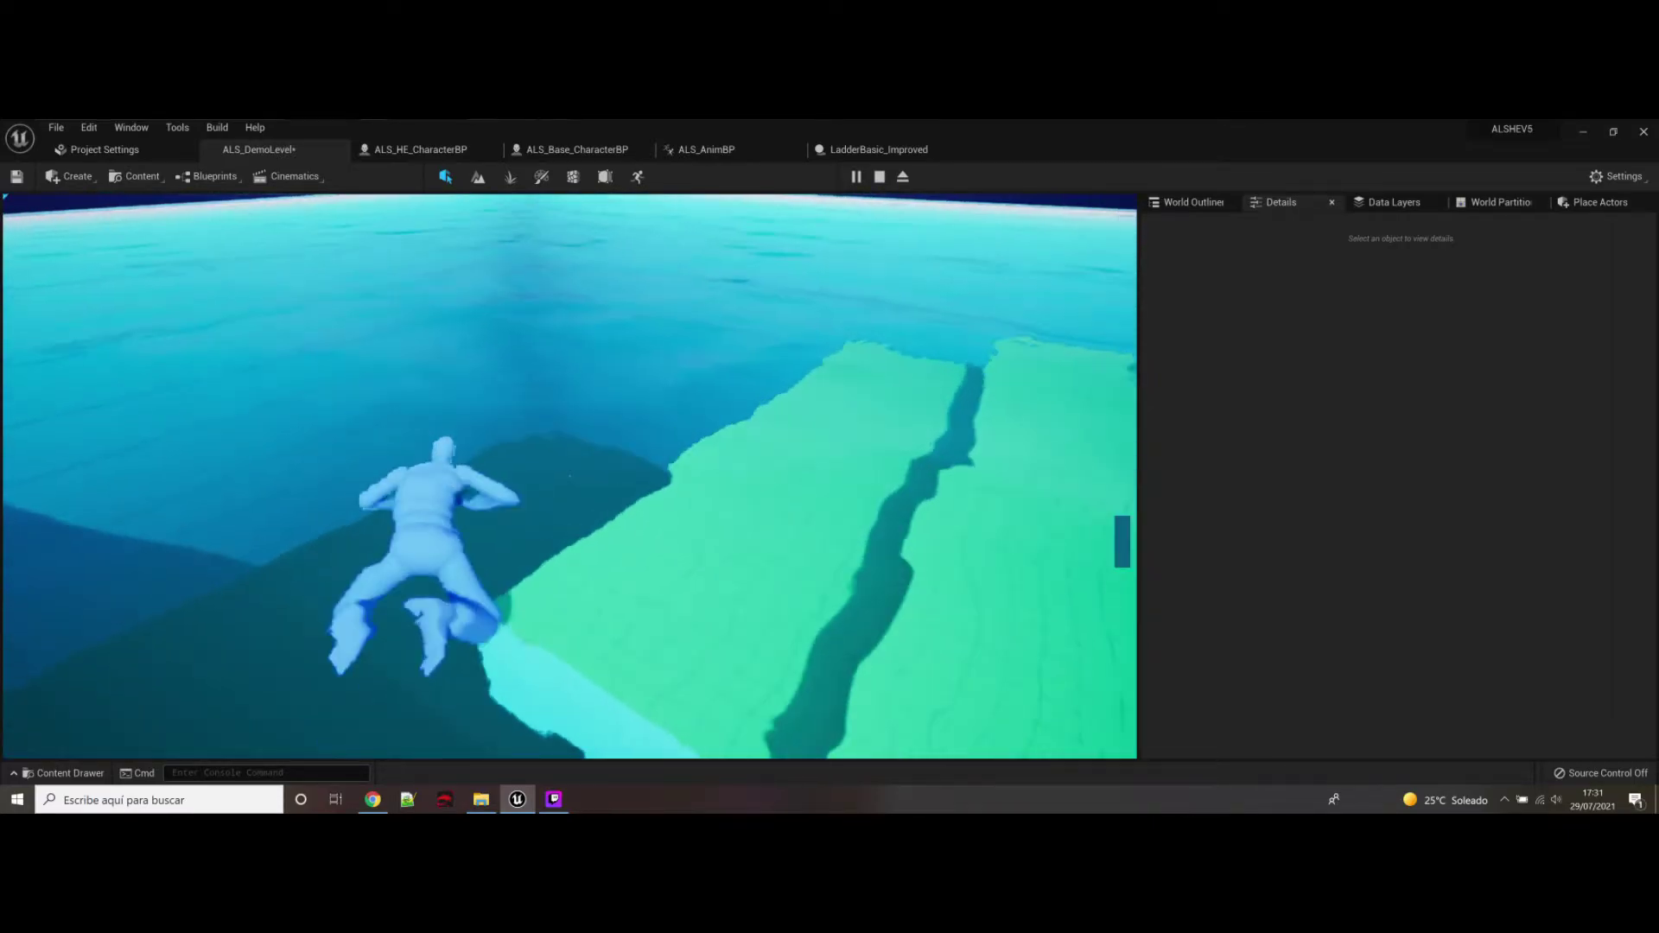
key("w")
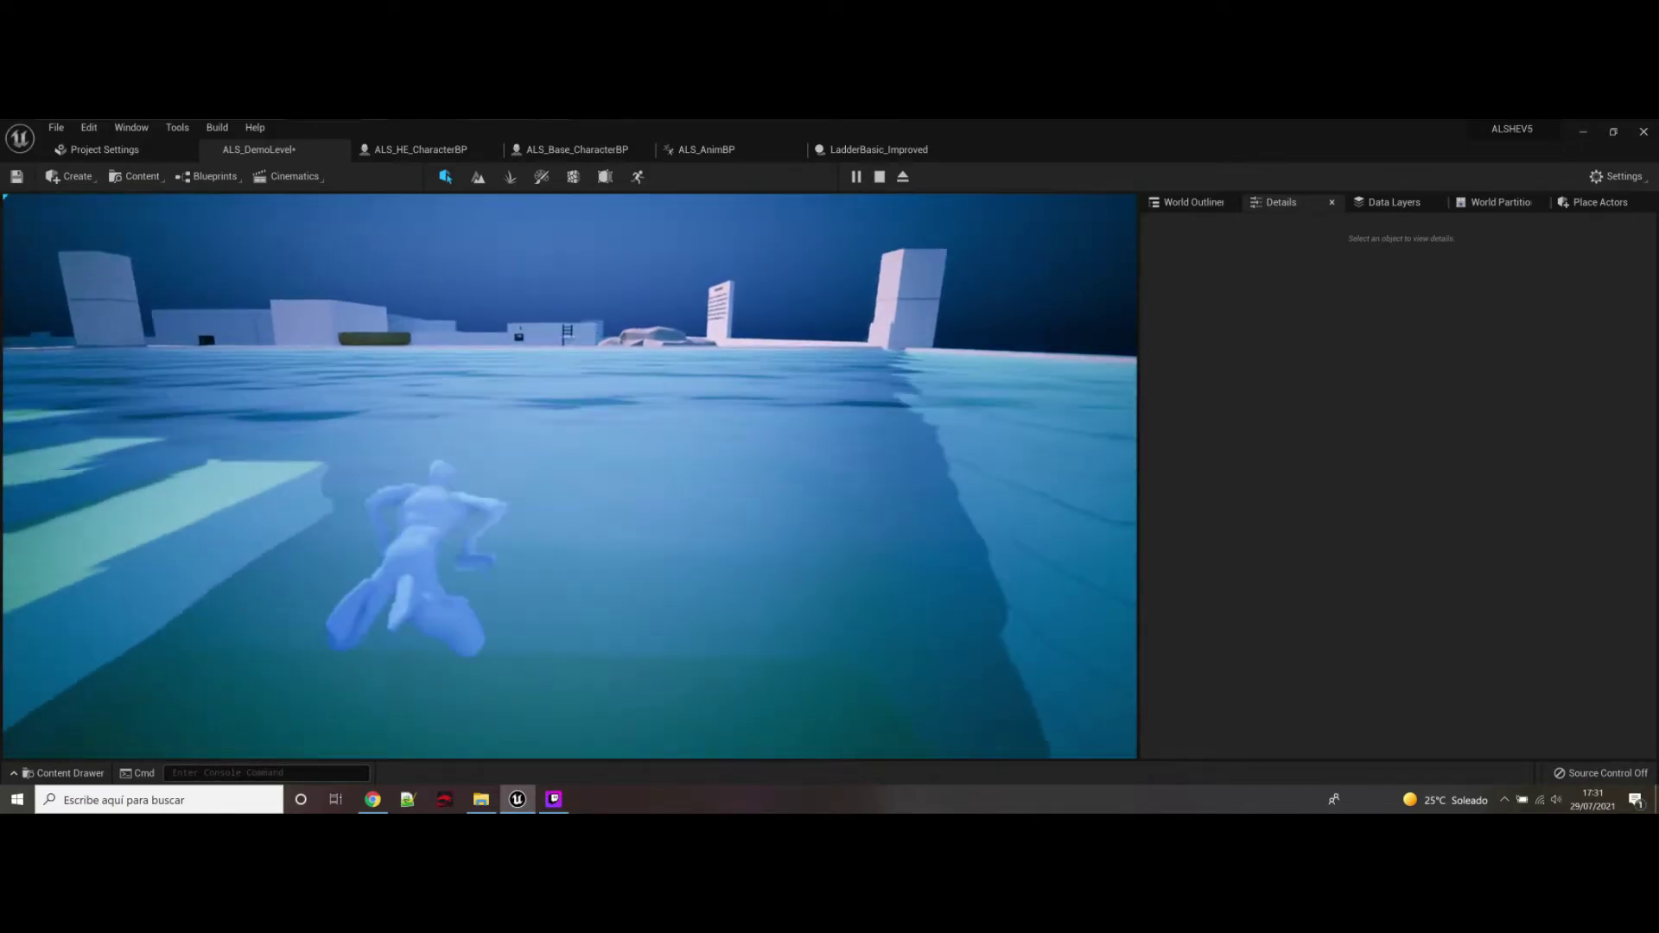
key("s")
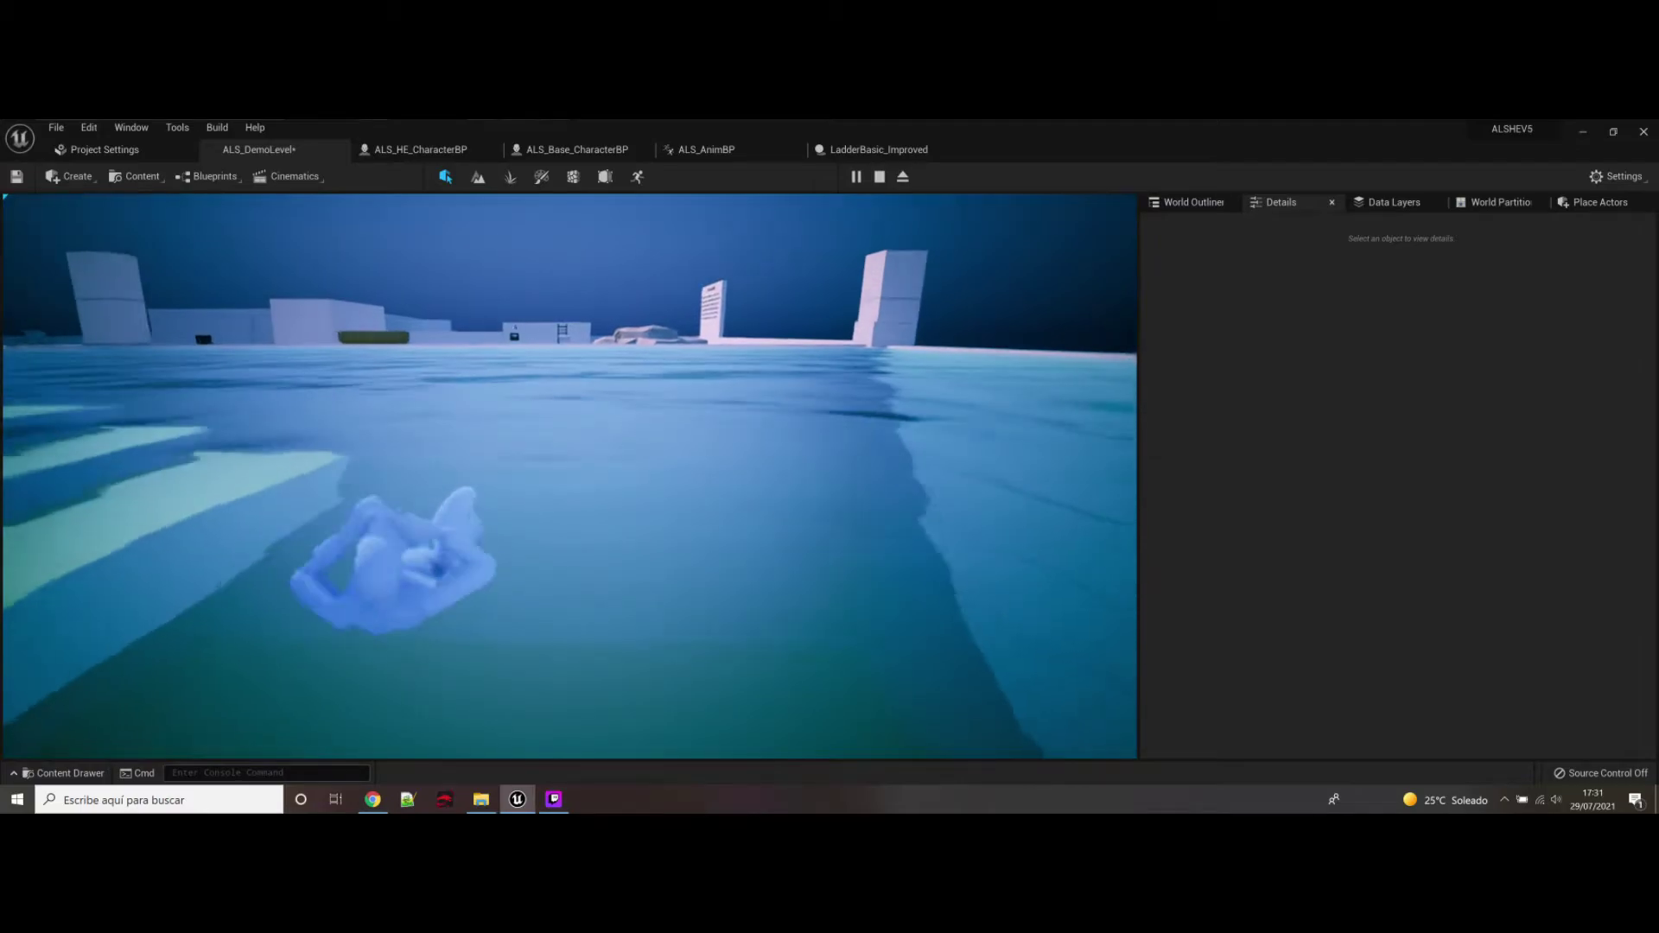
key("w")
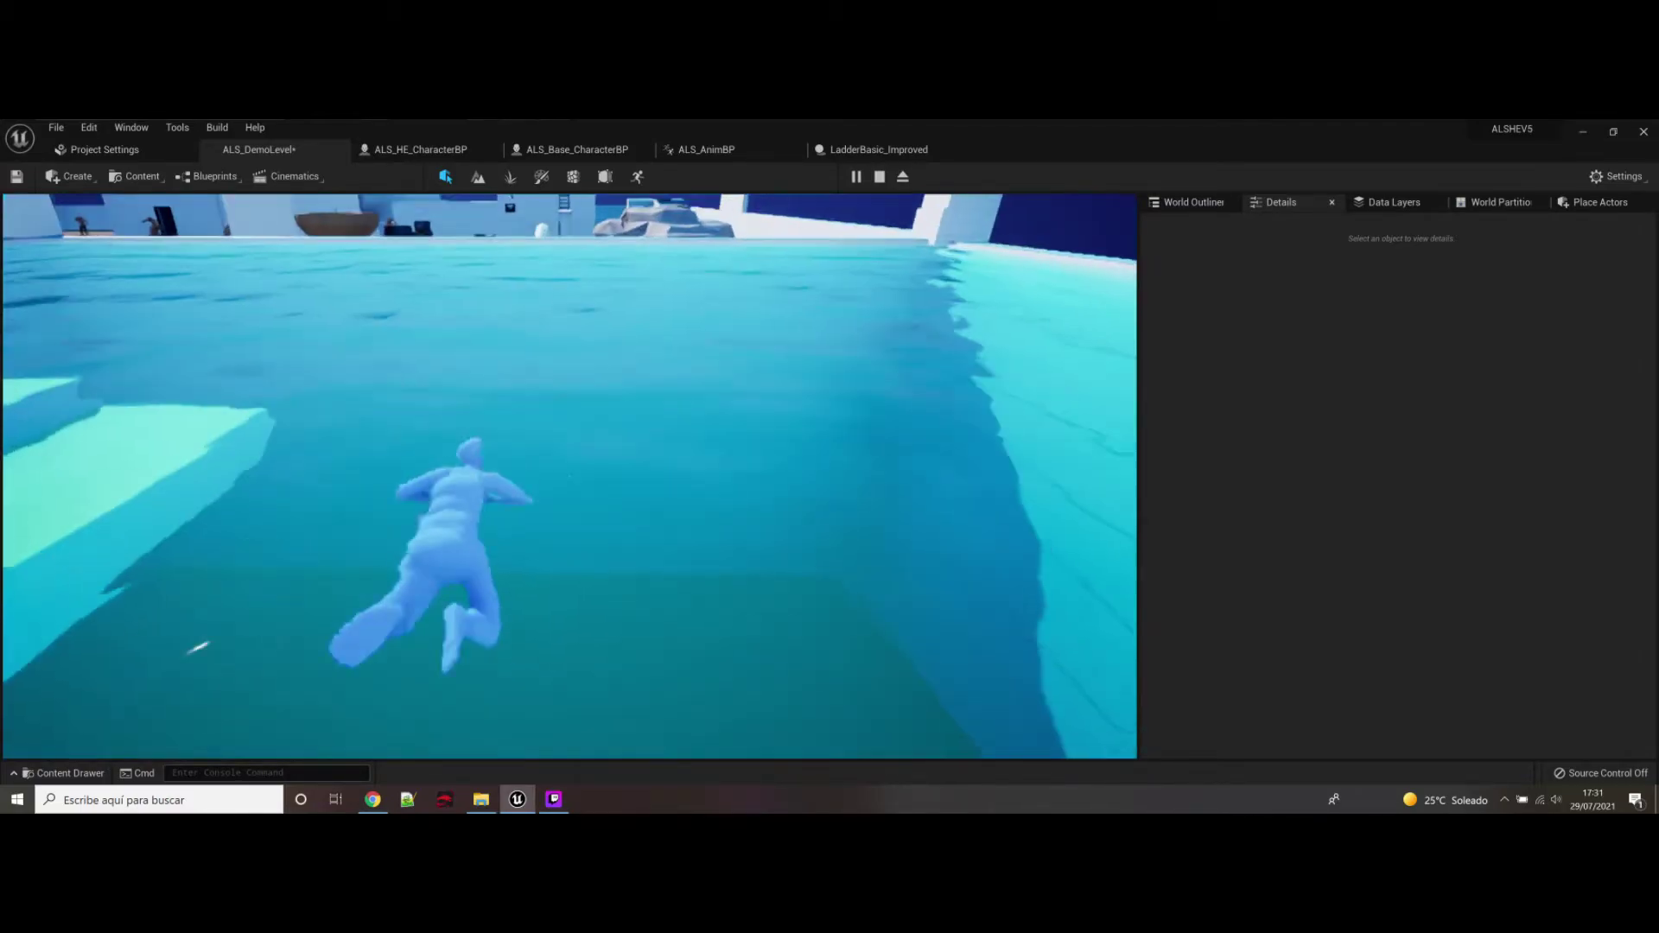
Step: Turn around in the pool, dive down to the green floor, and swim back up to the surface
key("s")
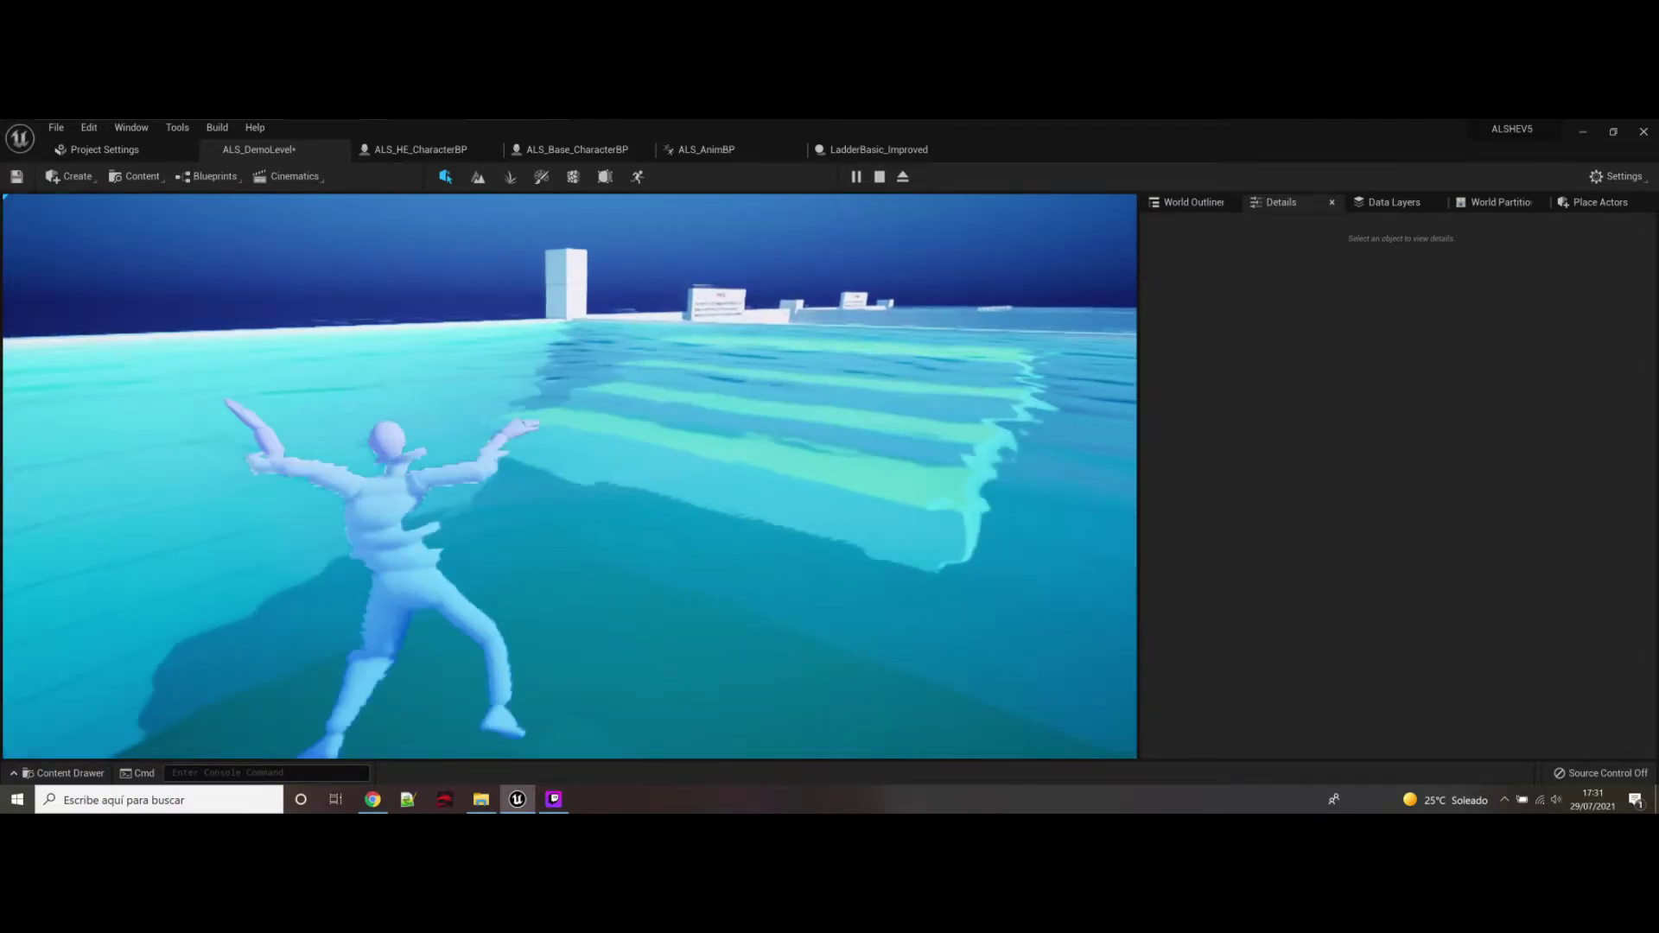
key("w")
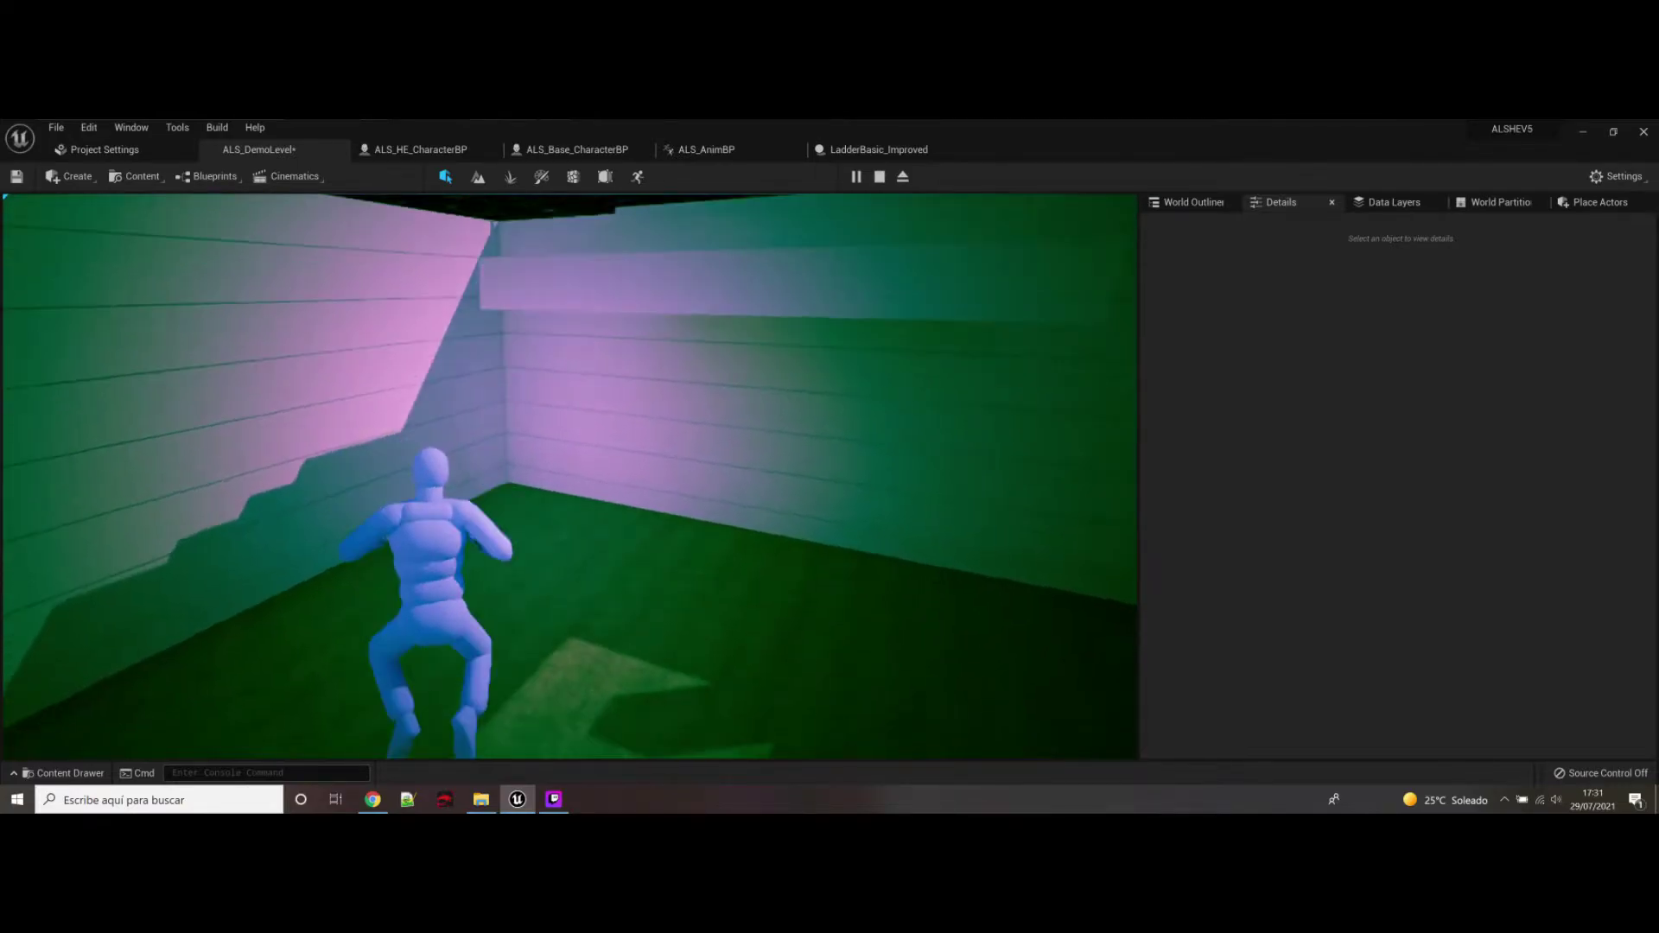
key("w")
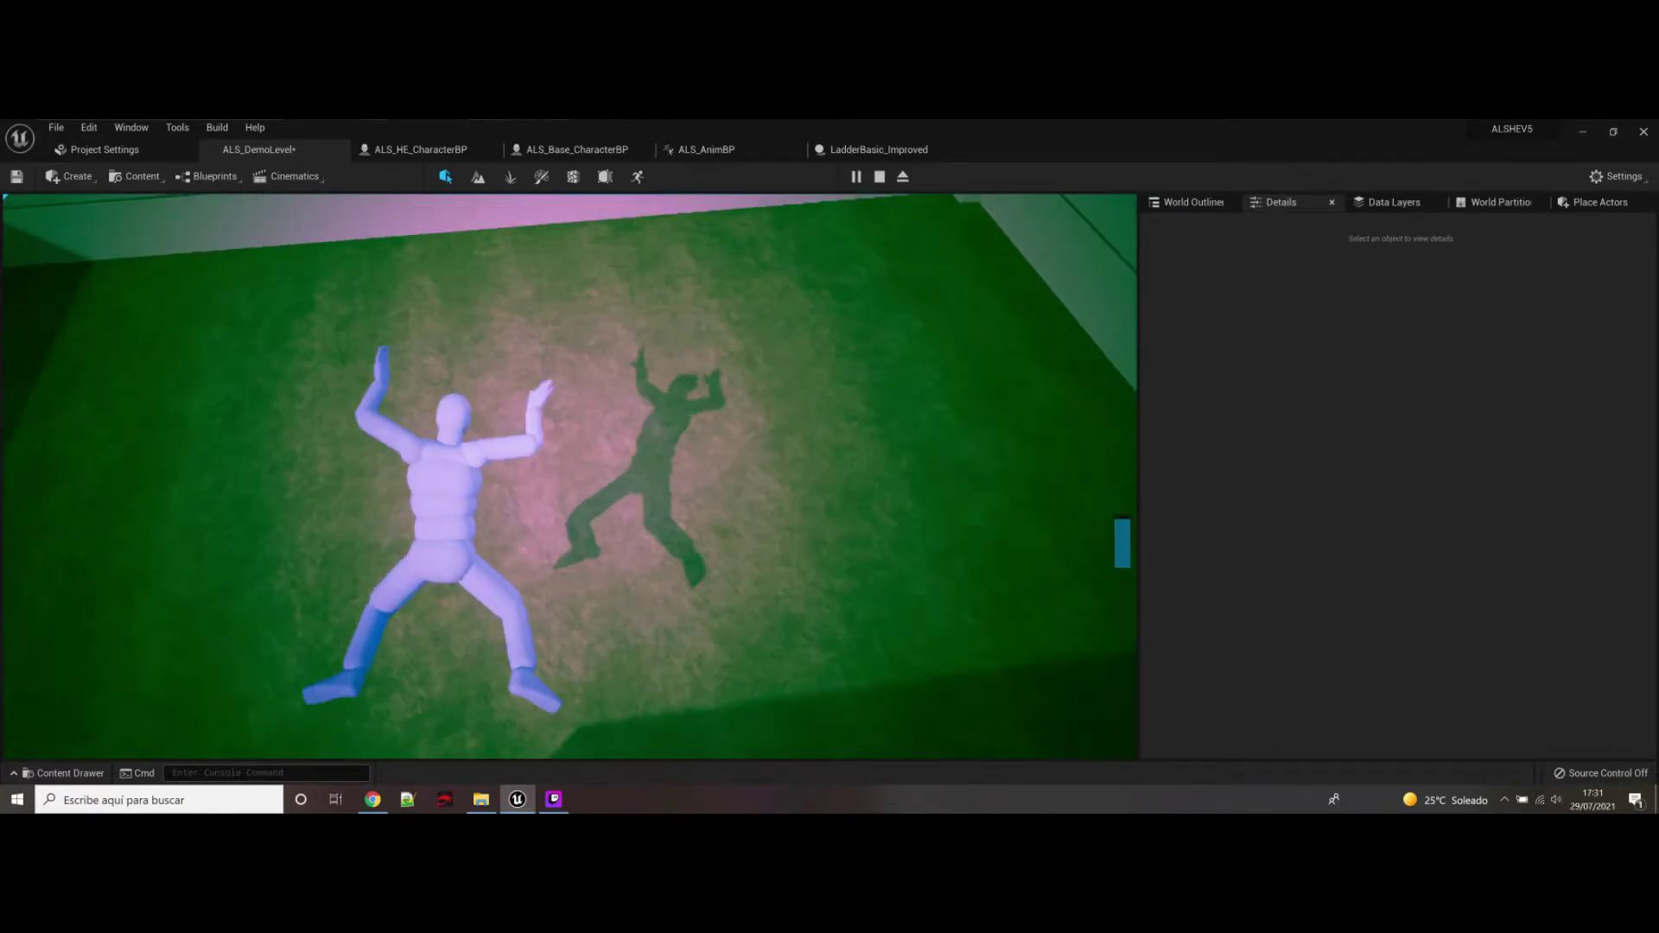
key("x")
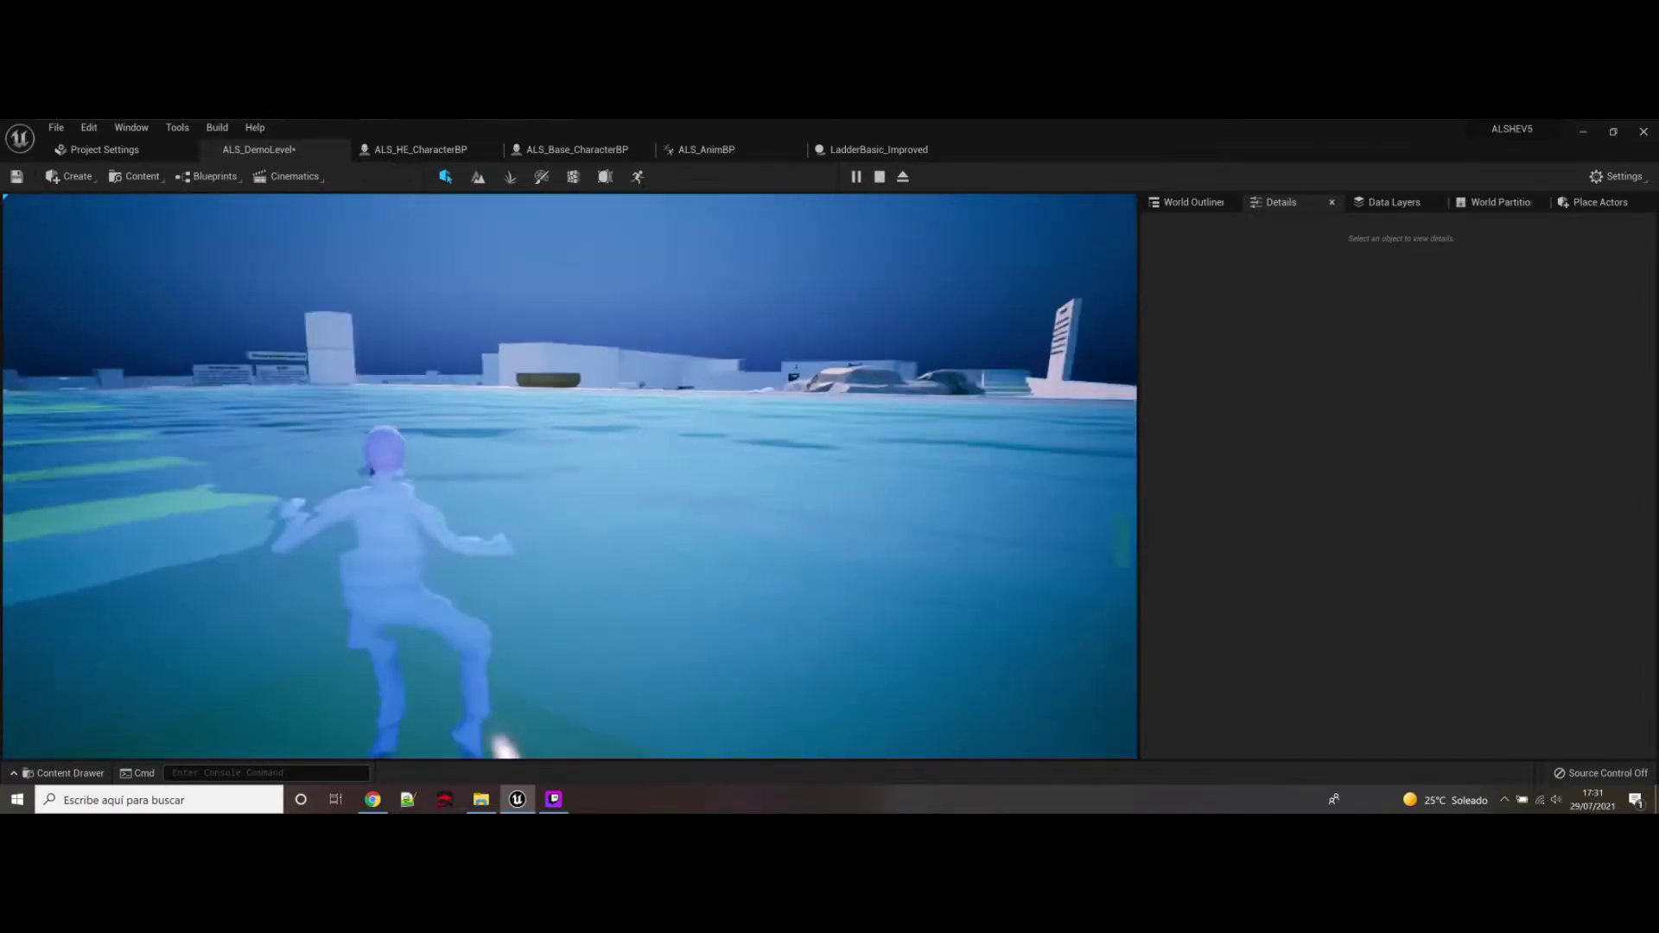
Step: Climb the pool's green steps, walk back into the water, and test swimming underwater and at the surface
key("w")
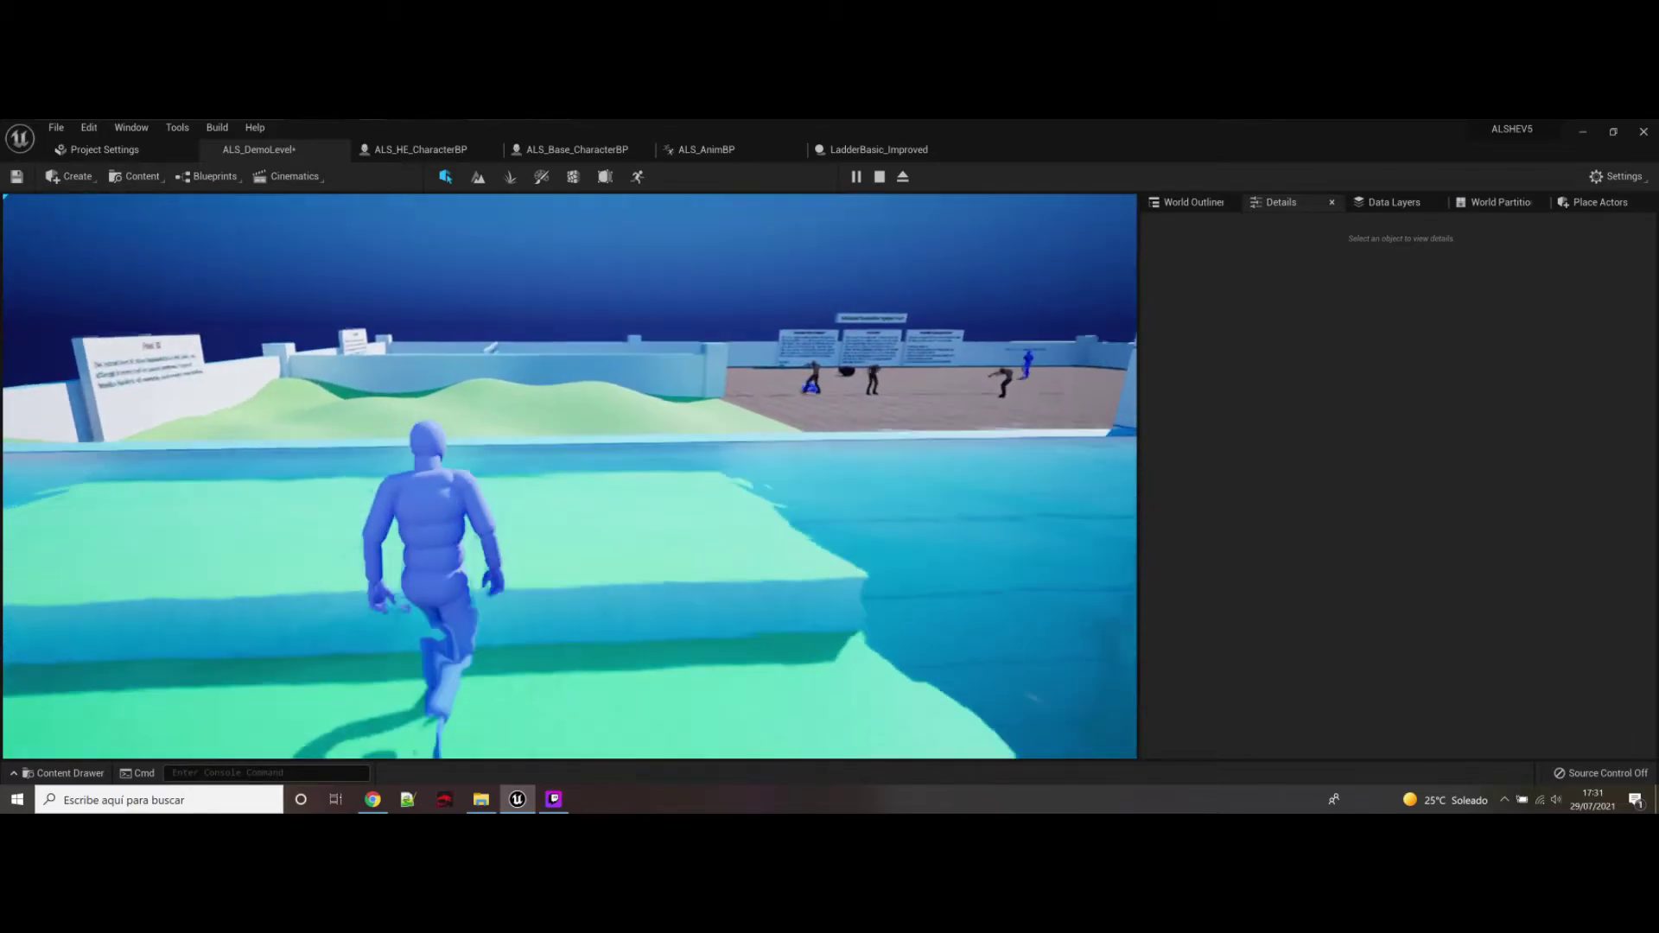
key("w")
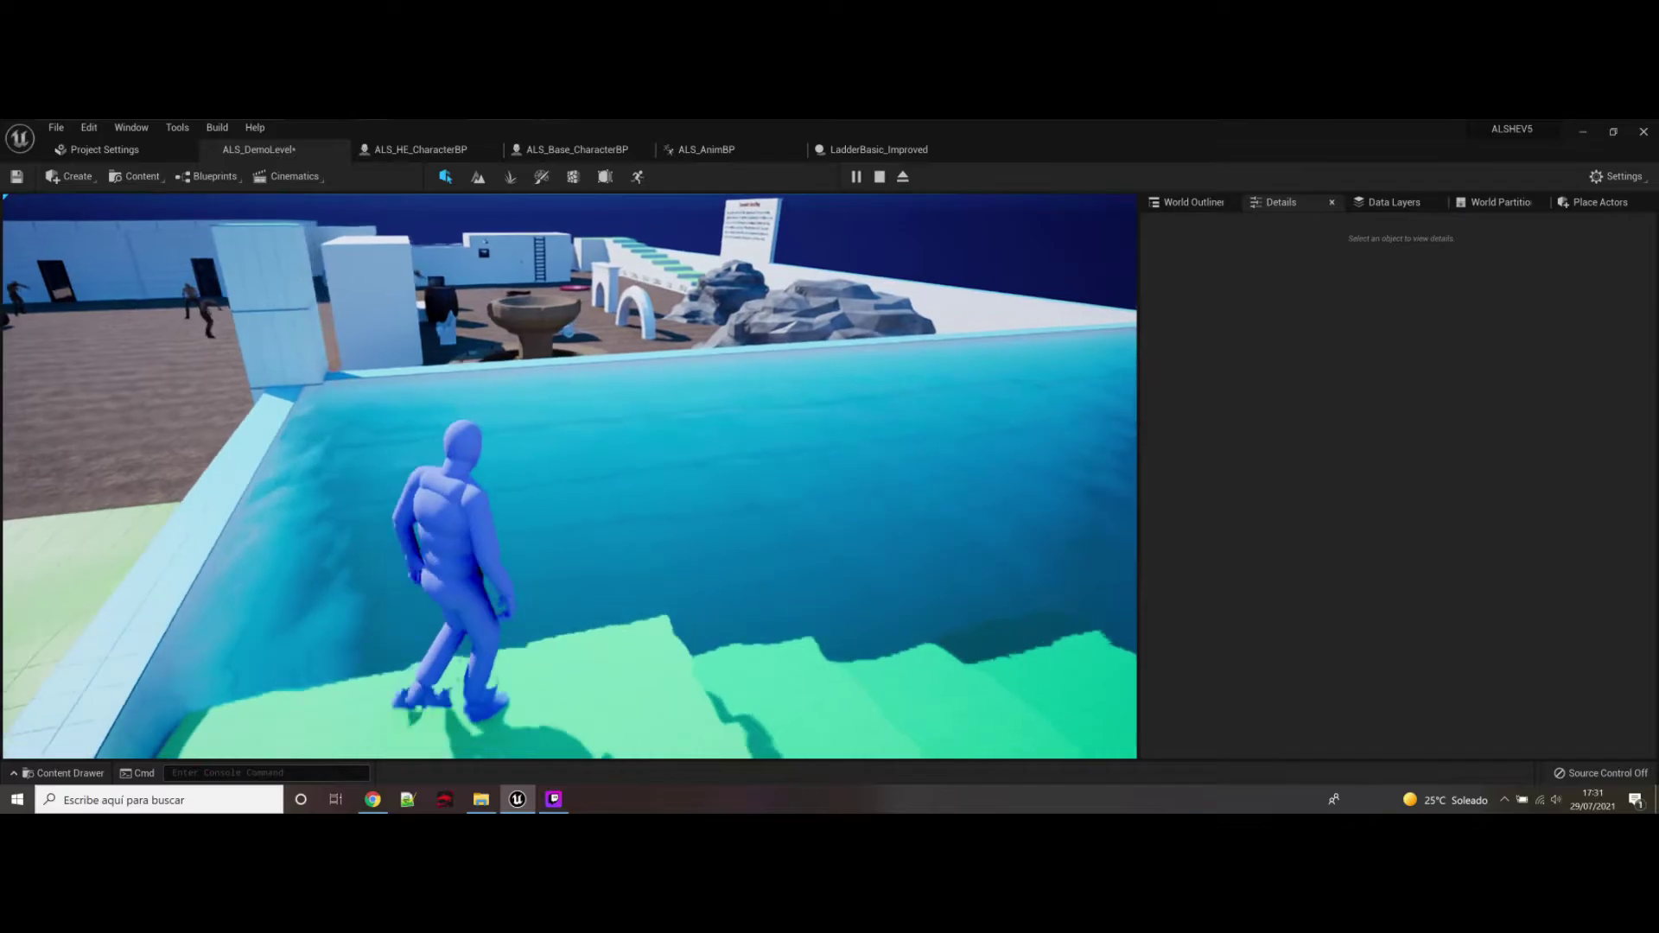
key("w")
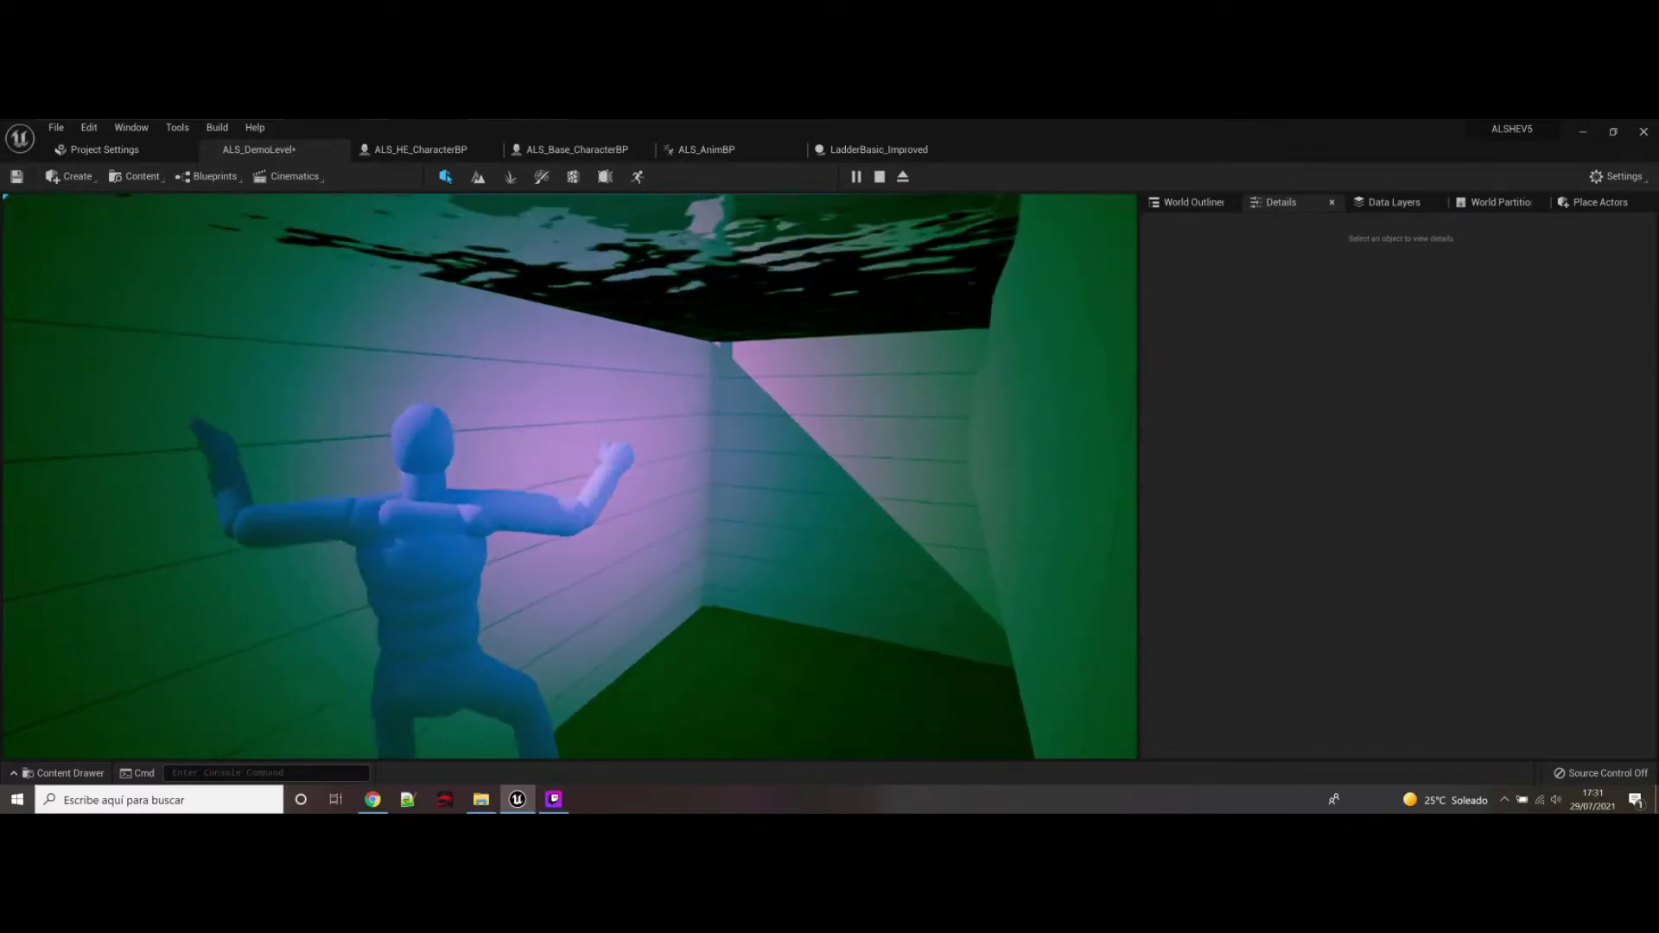
key("w")
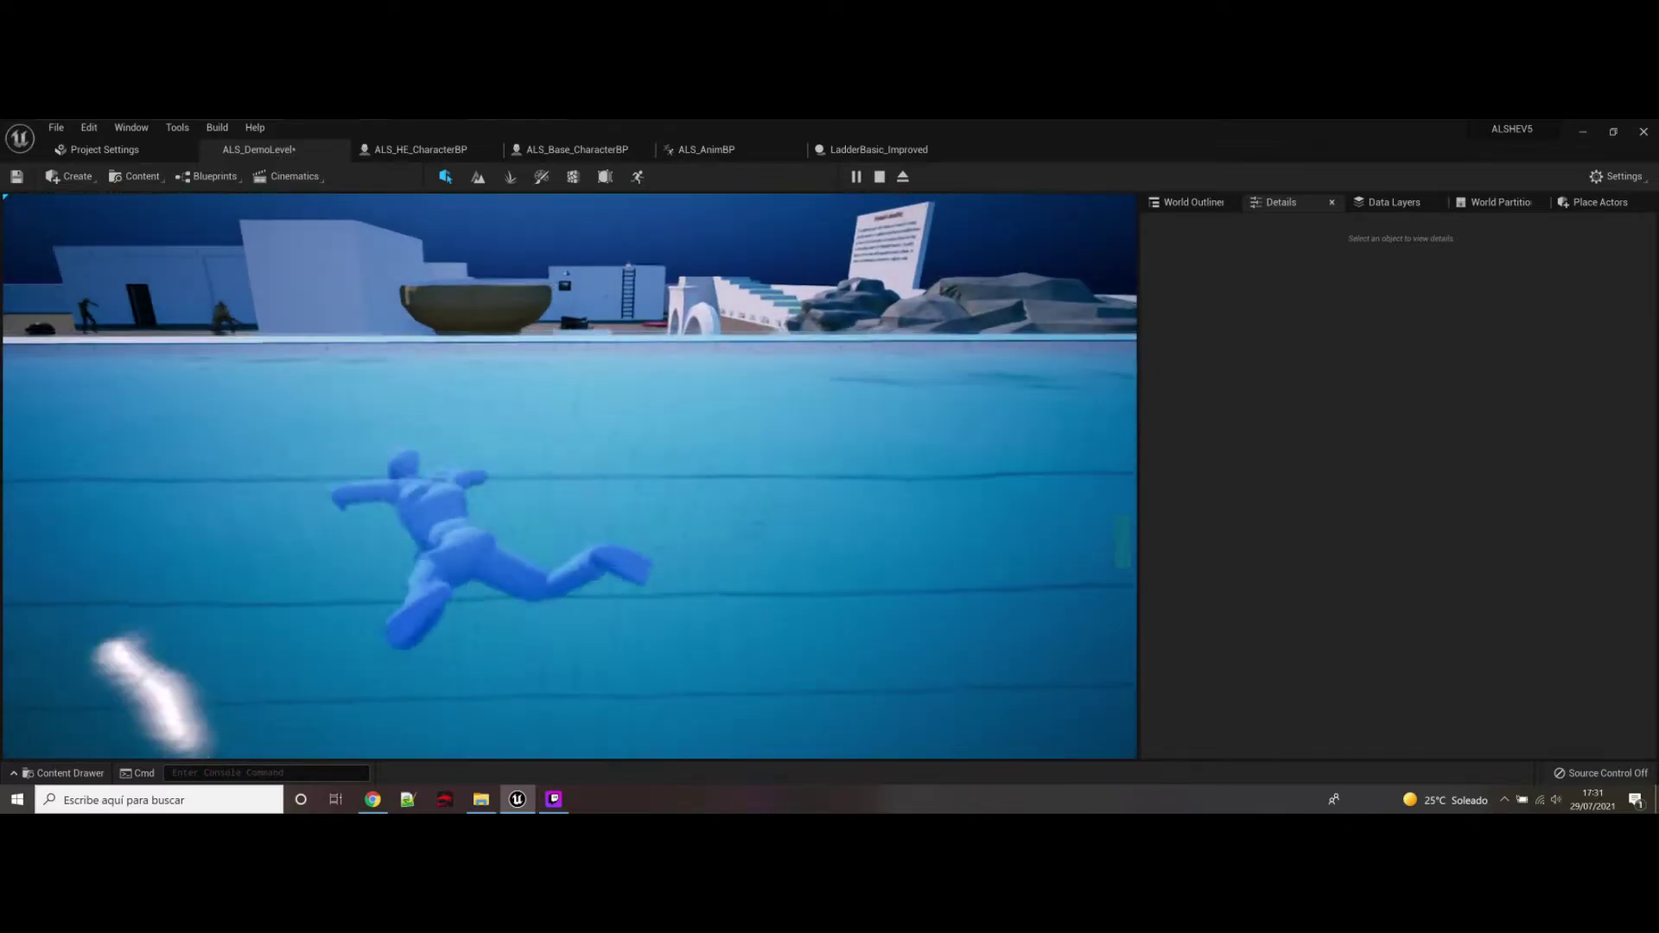
key("w")
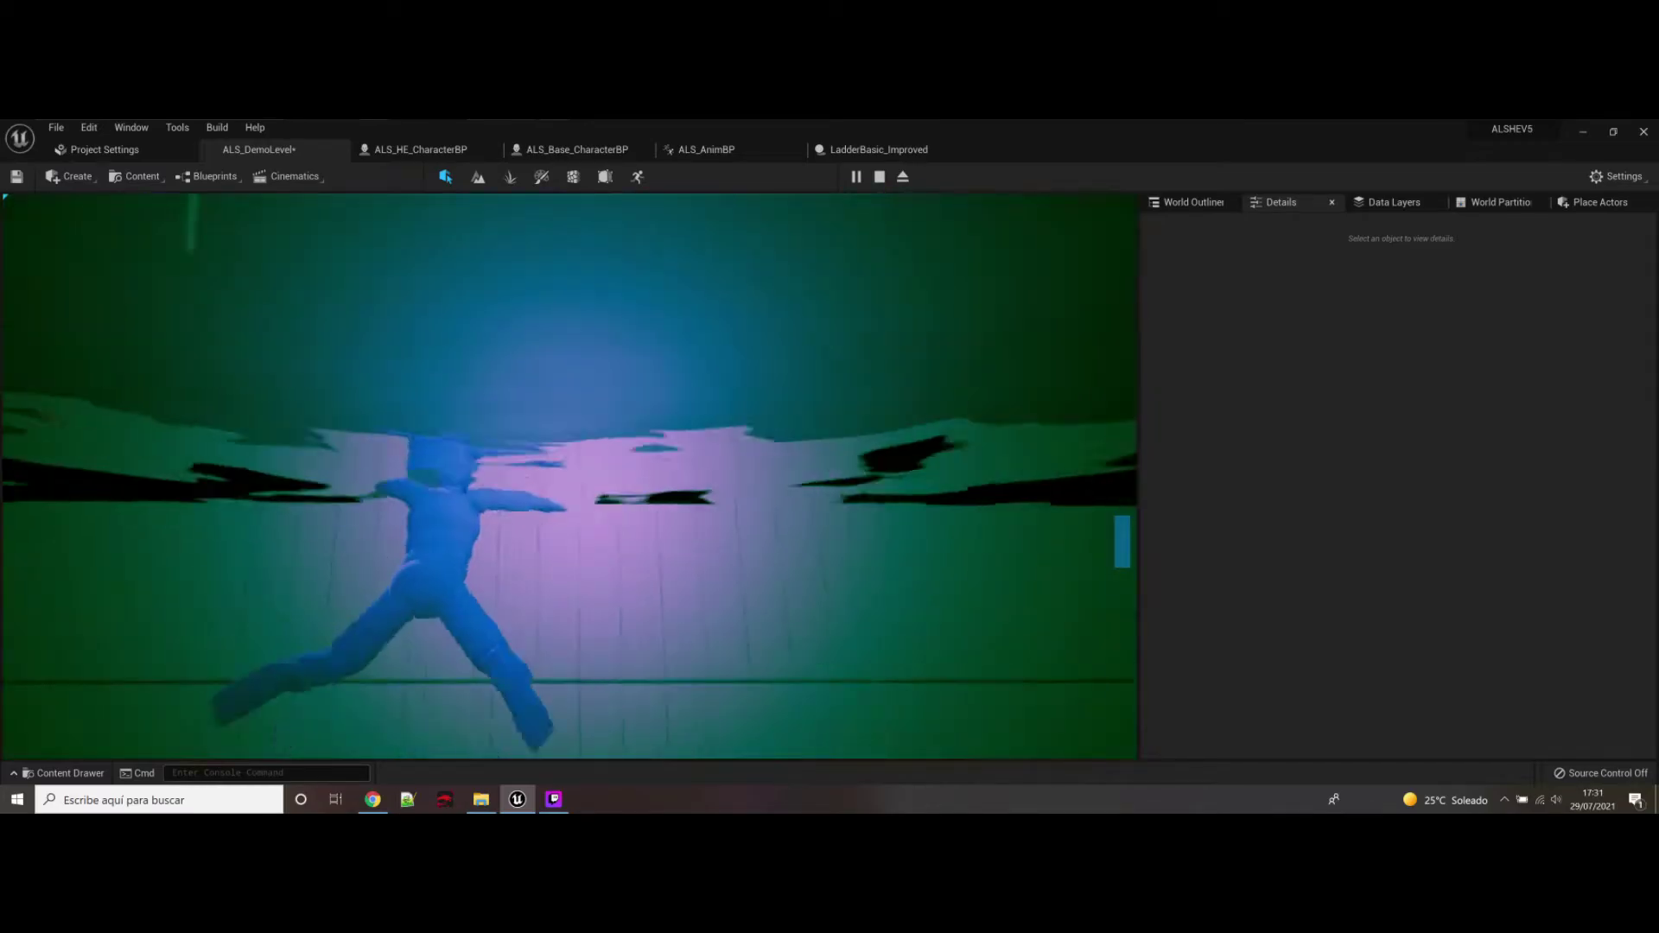
Step: Leave the pool beside the fountain and run across the brown ground toward the red weapon counter
key("w")
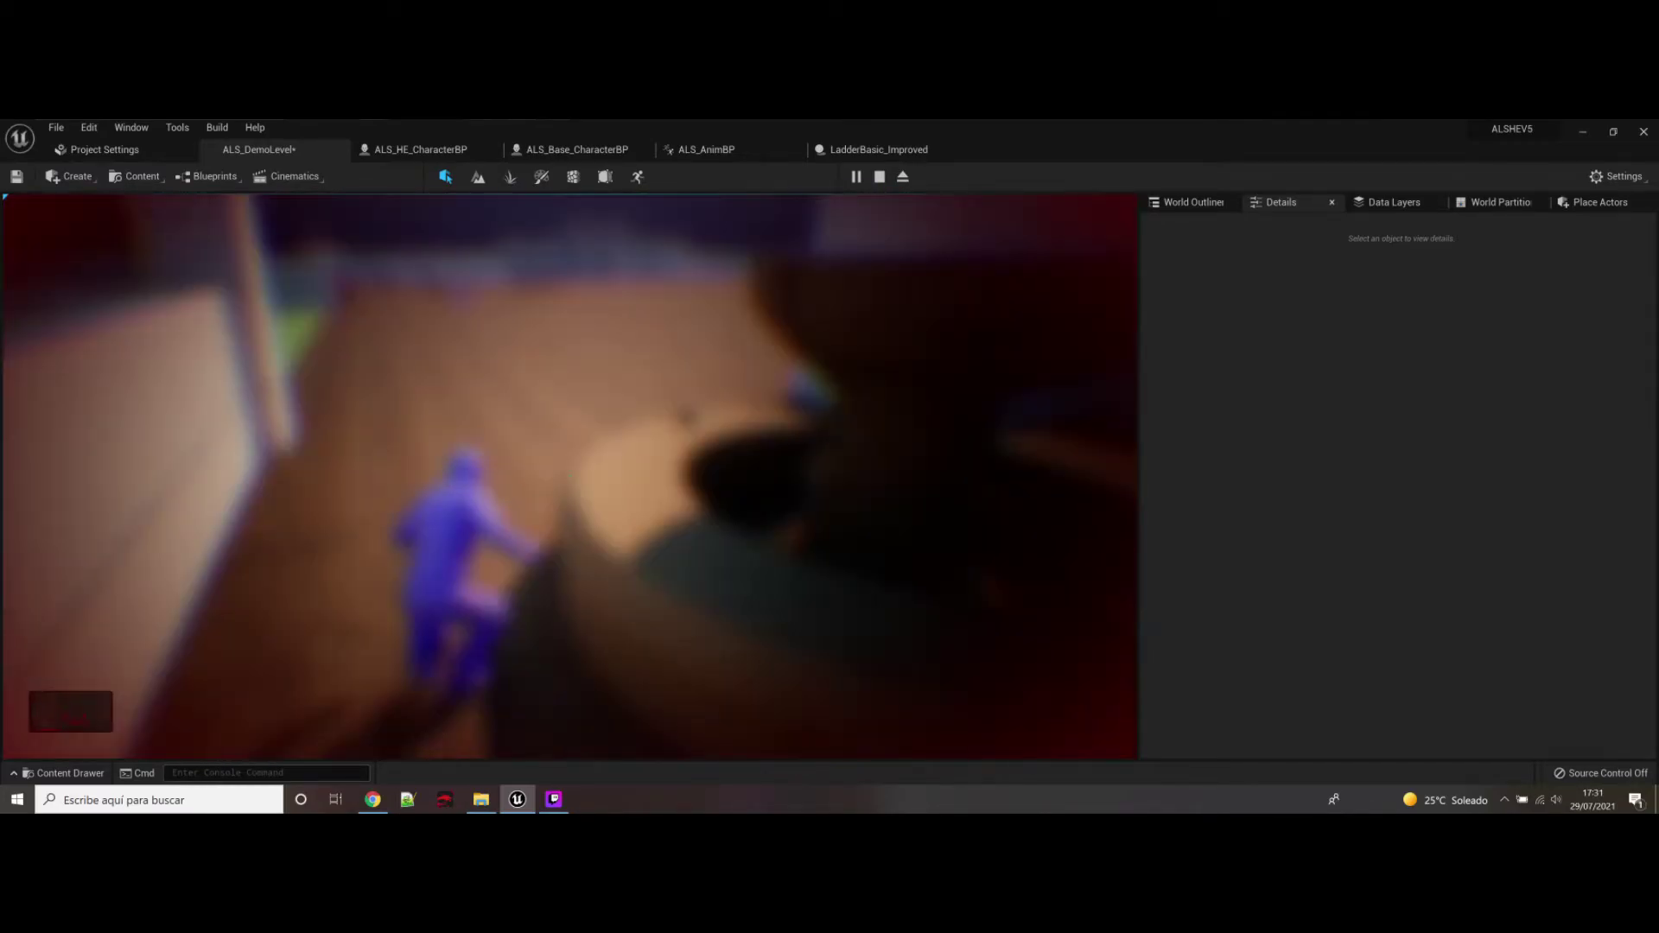
key("w")
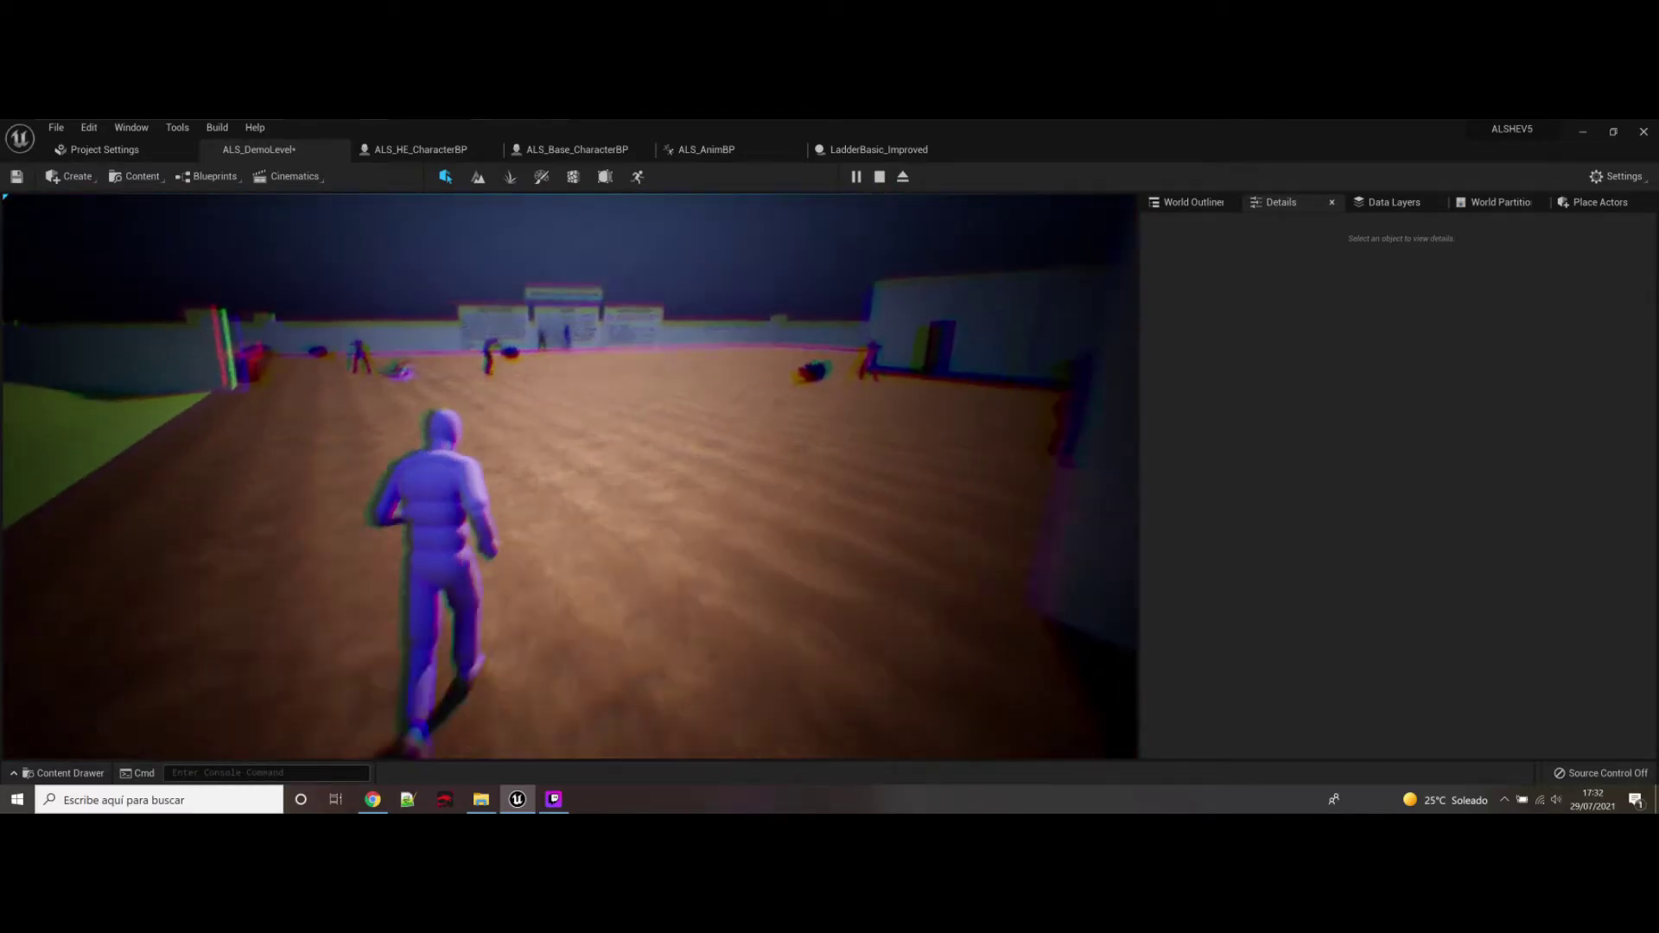
key("w")
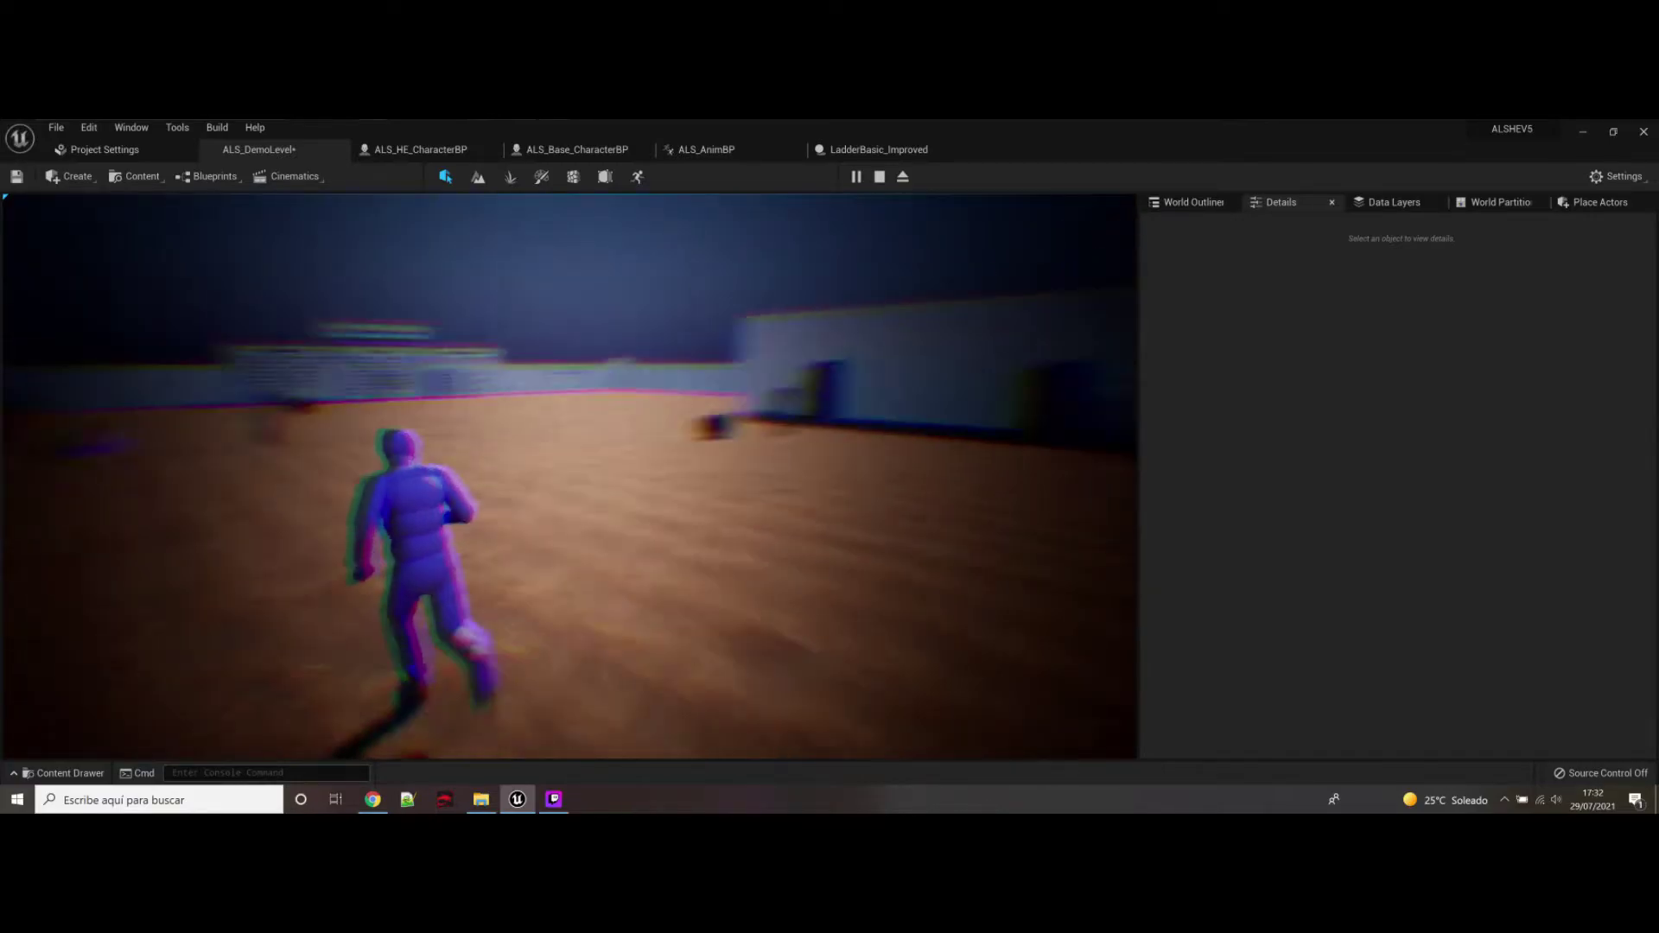
key("w")
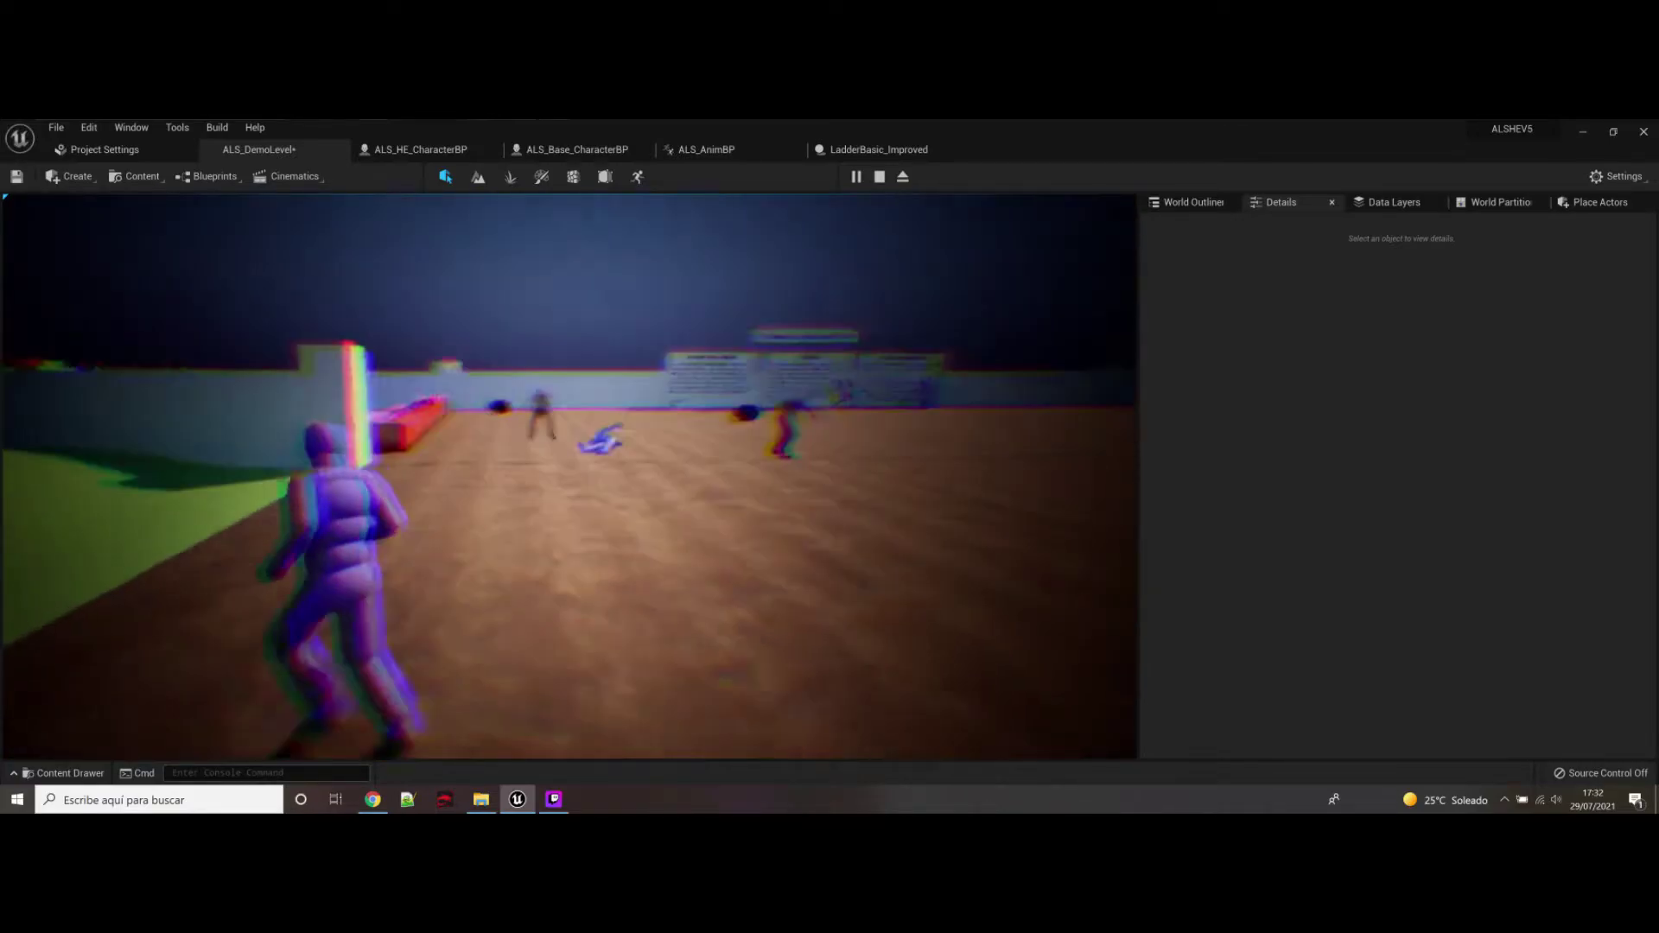
key("w")
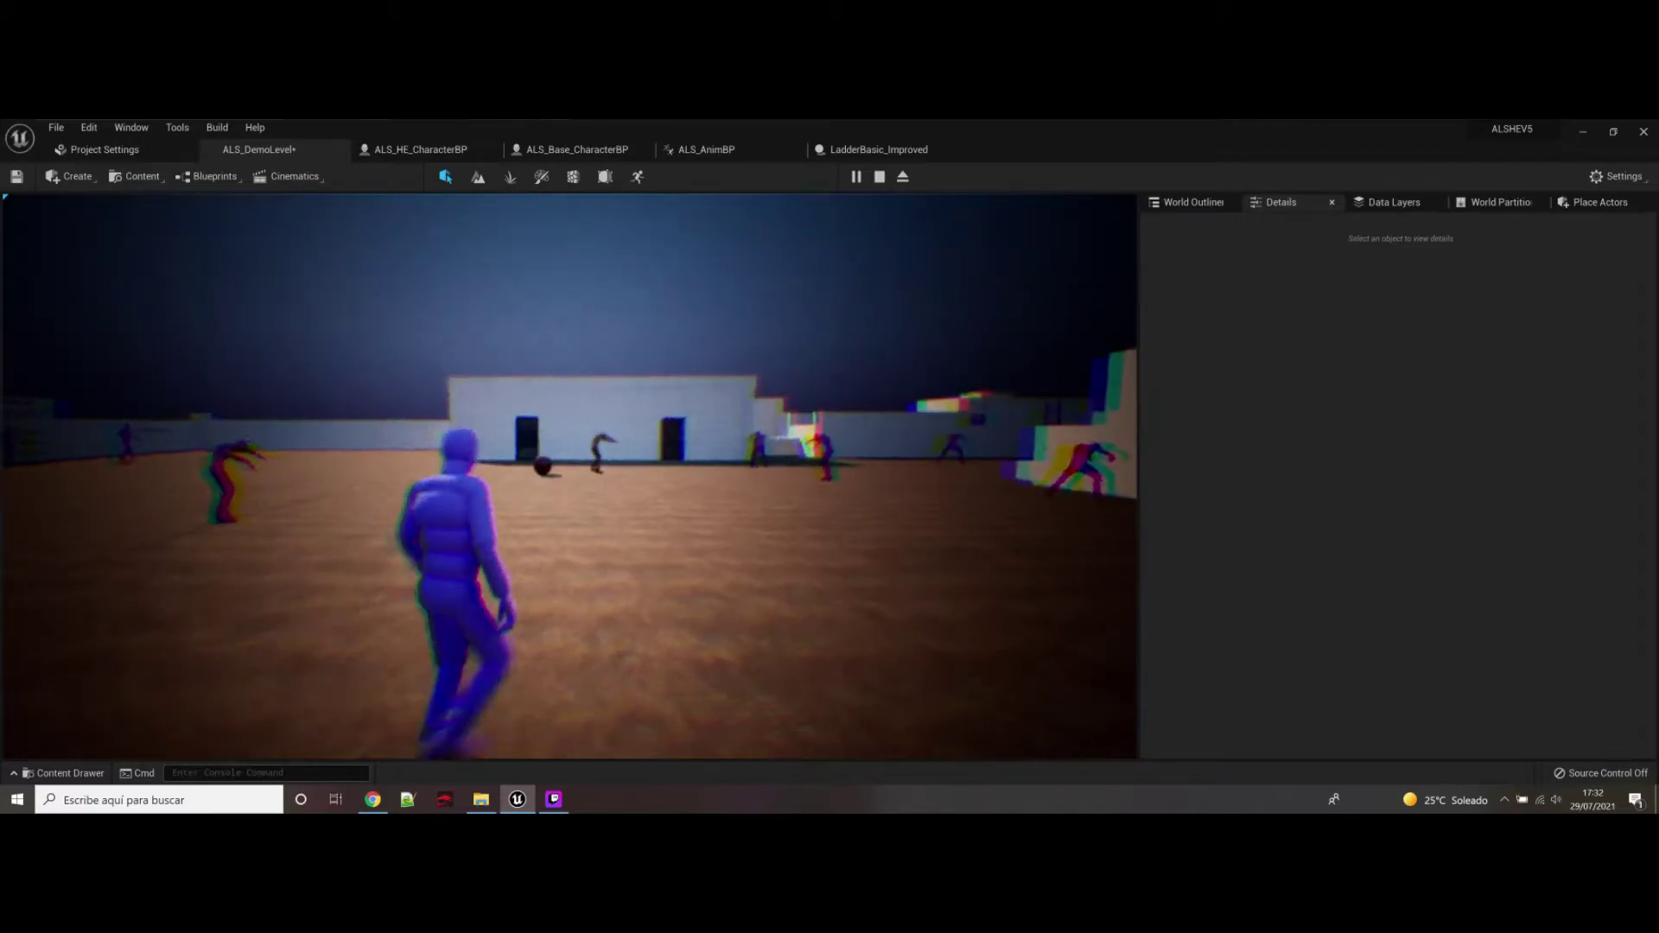
key("w")
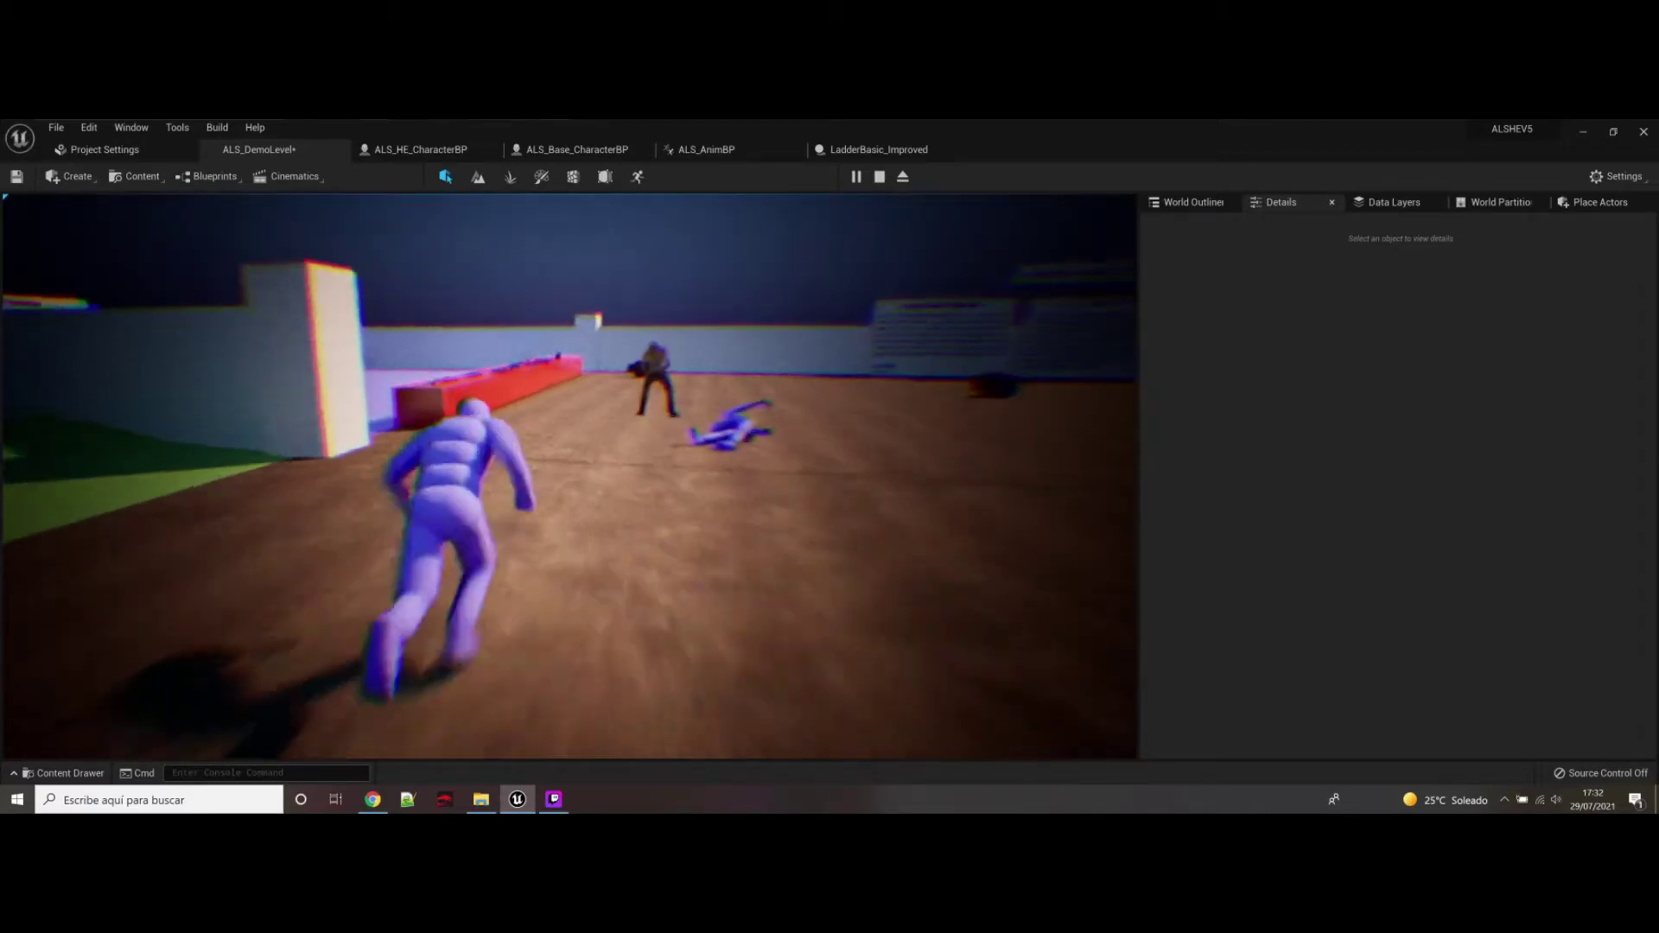
Step: Run along the red weapon counter, pick up the 20mm Explosive, and end the play session
key("w")
key("space")
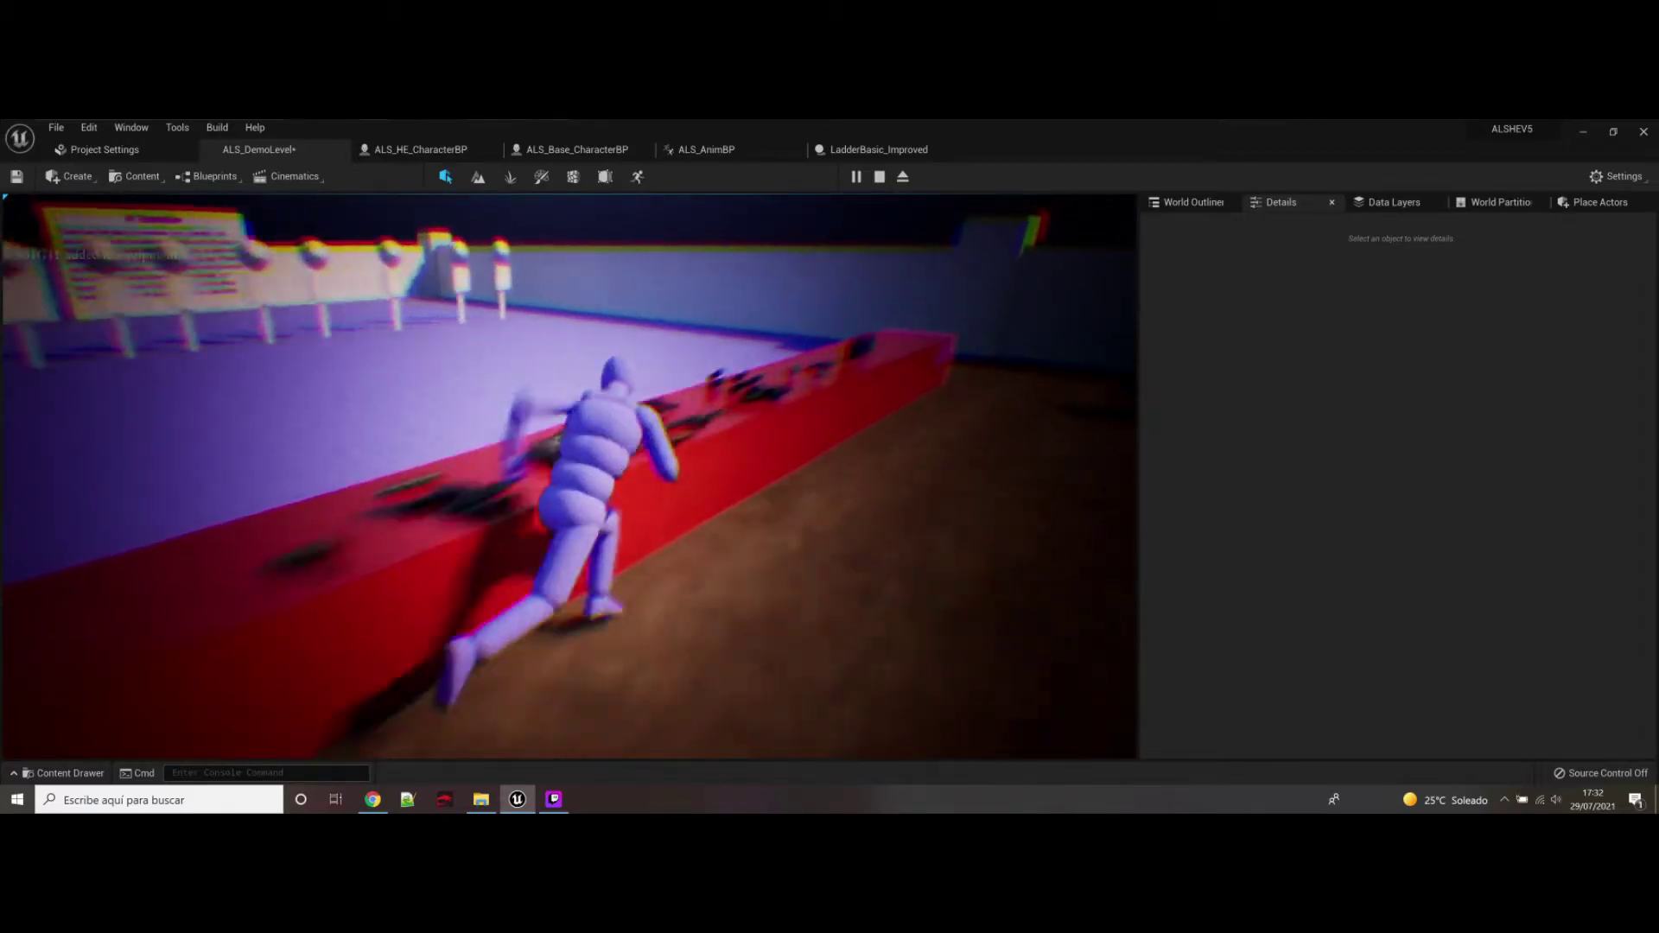
key("w")
key("e")
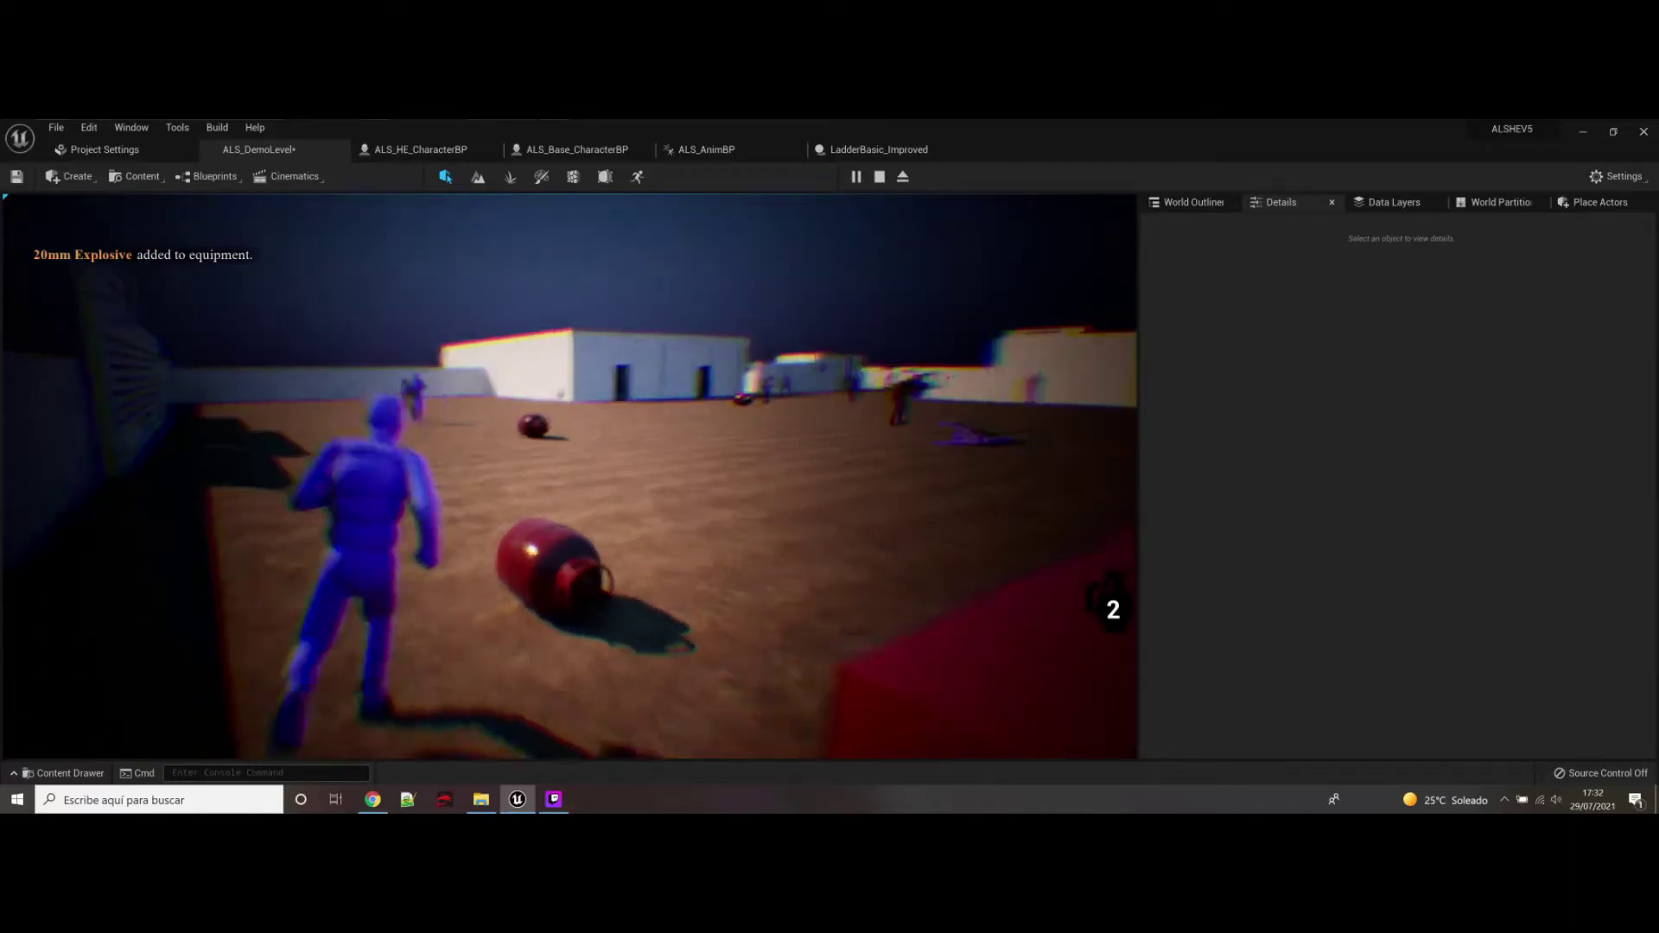
key("Escape")
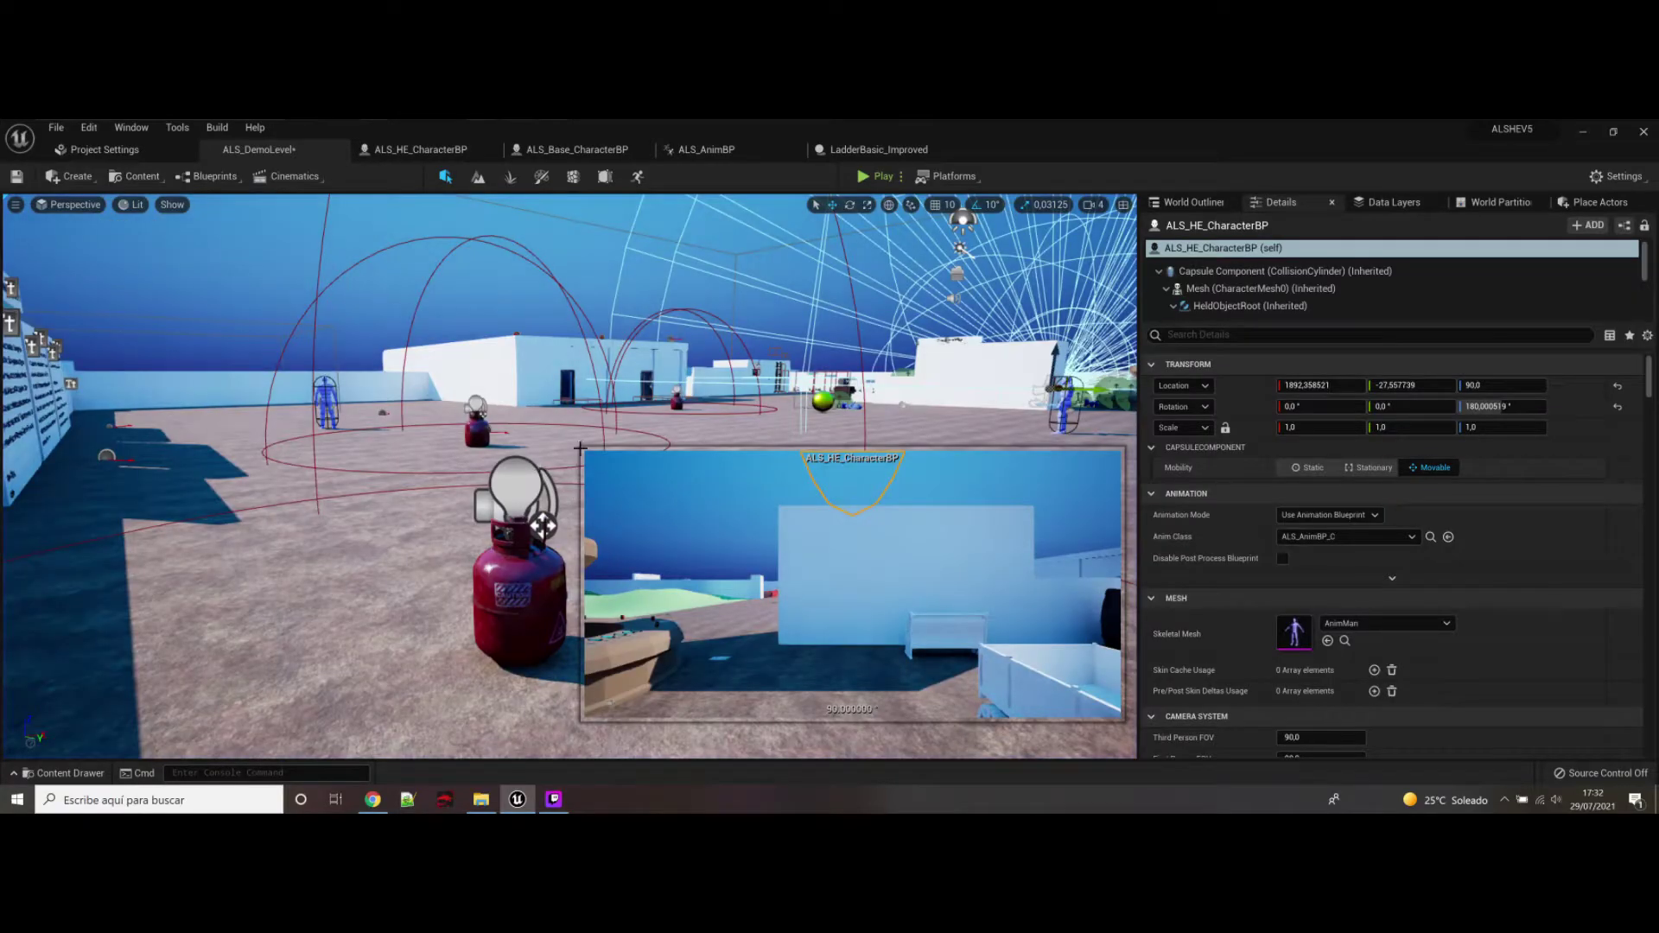
Step: Filter the placed ALS_HE_CharacterBP's properties by "move" and set its Movement State to Sleeping
key("w")
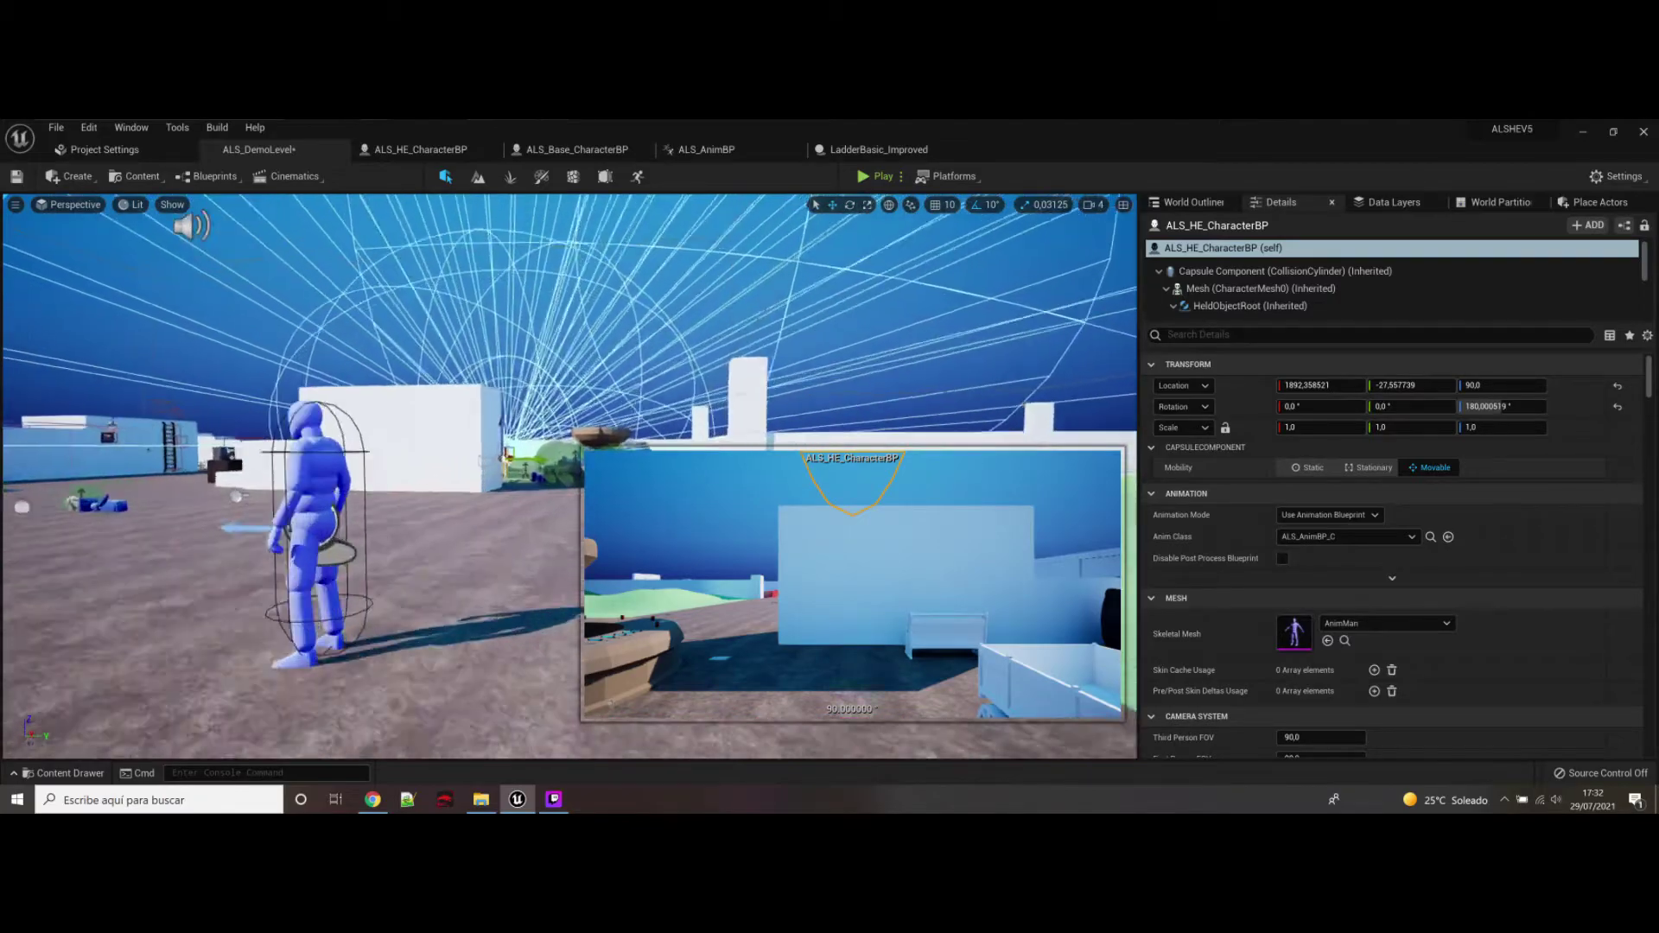
key("w")
right_click_drag(485, 389, 485, 389)
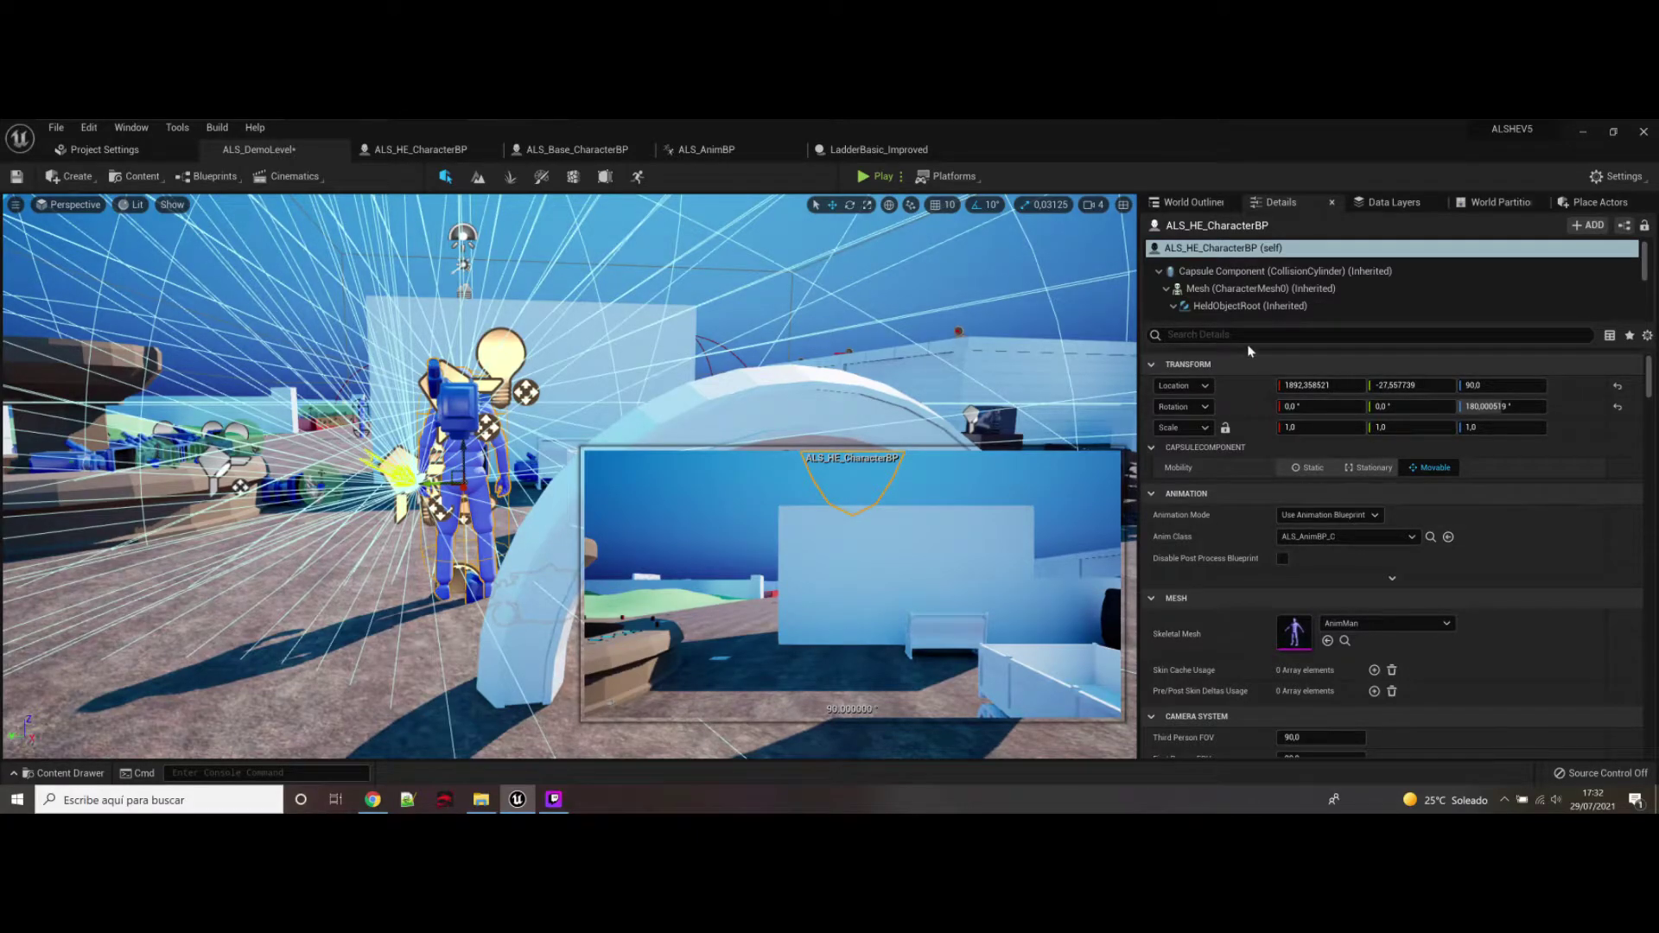
left_click(1279, 335)
type("move")
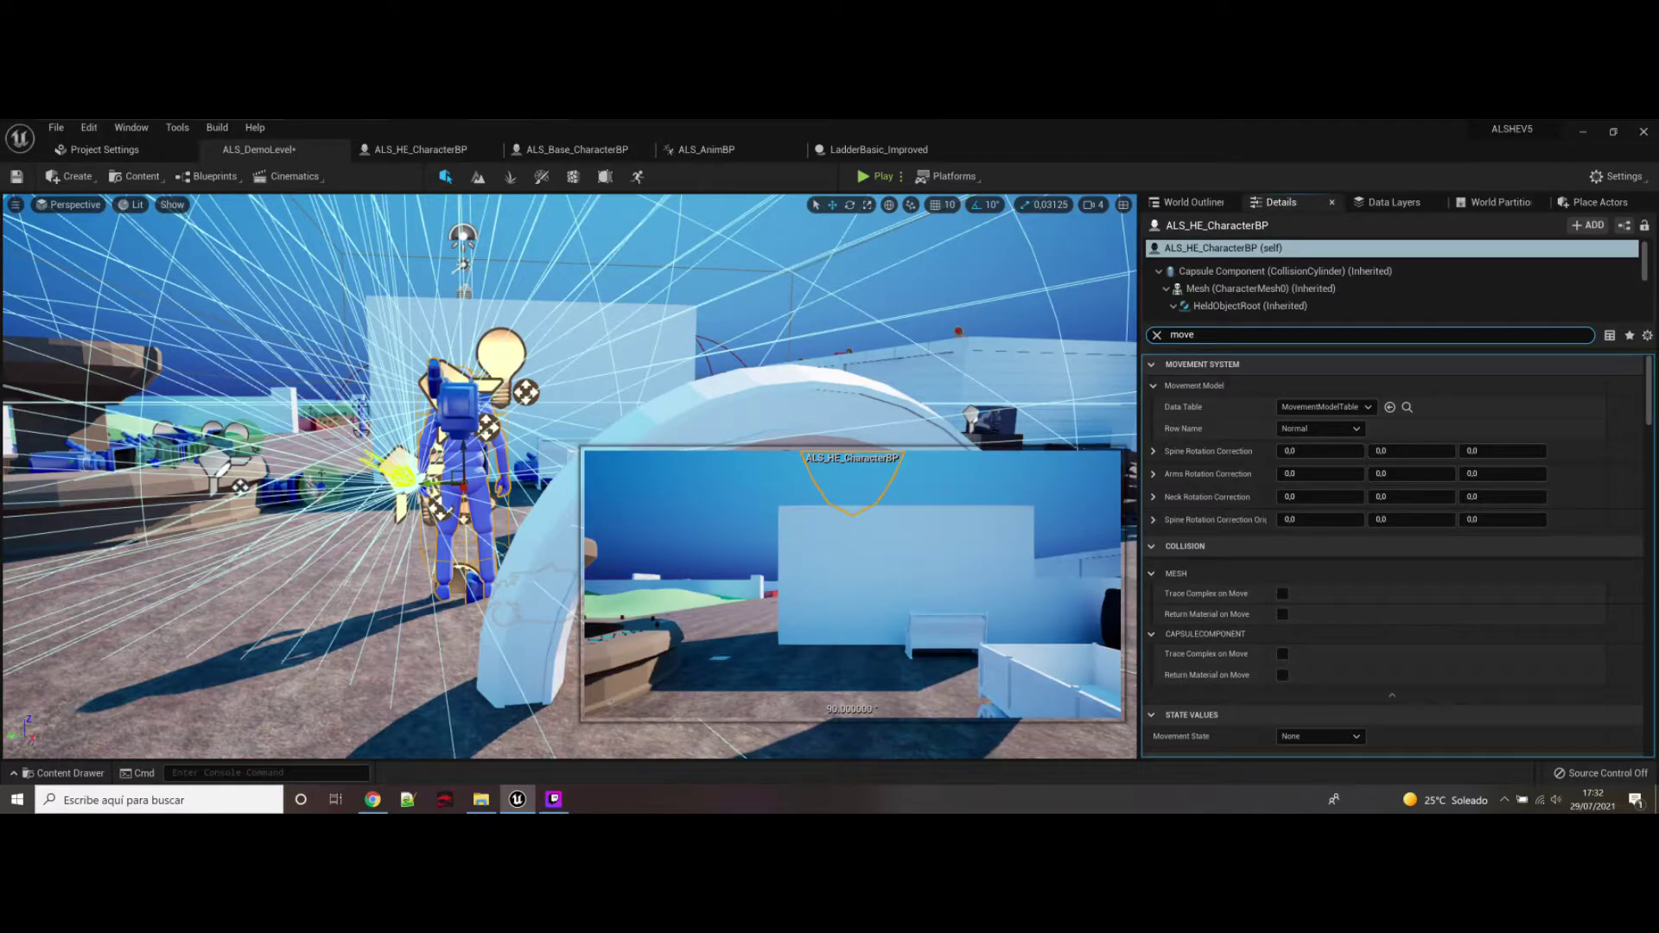
scroll(1325, 572, "down", 5)
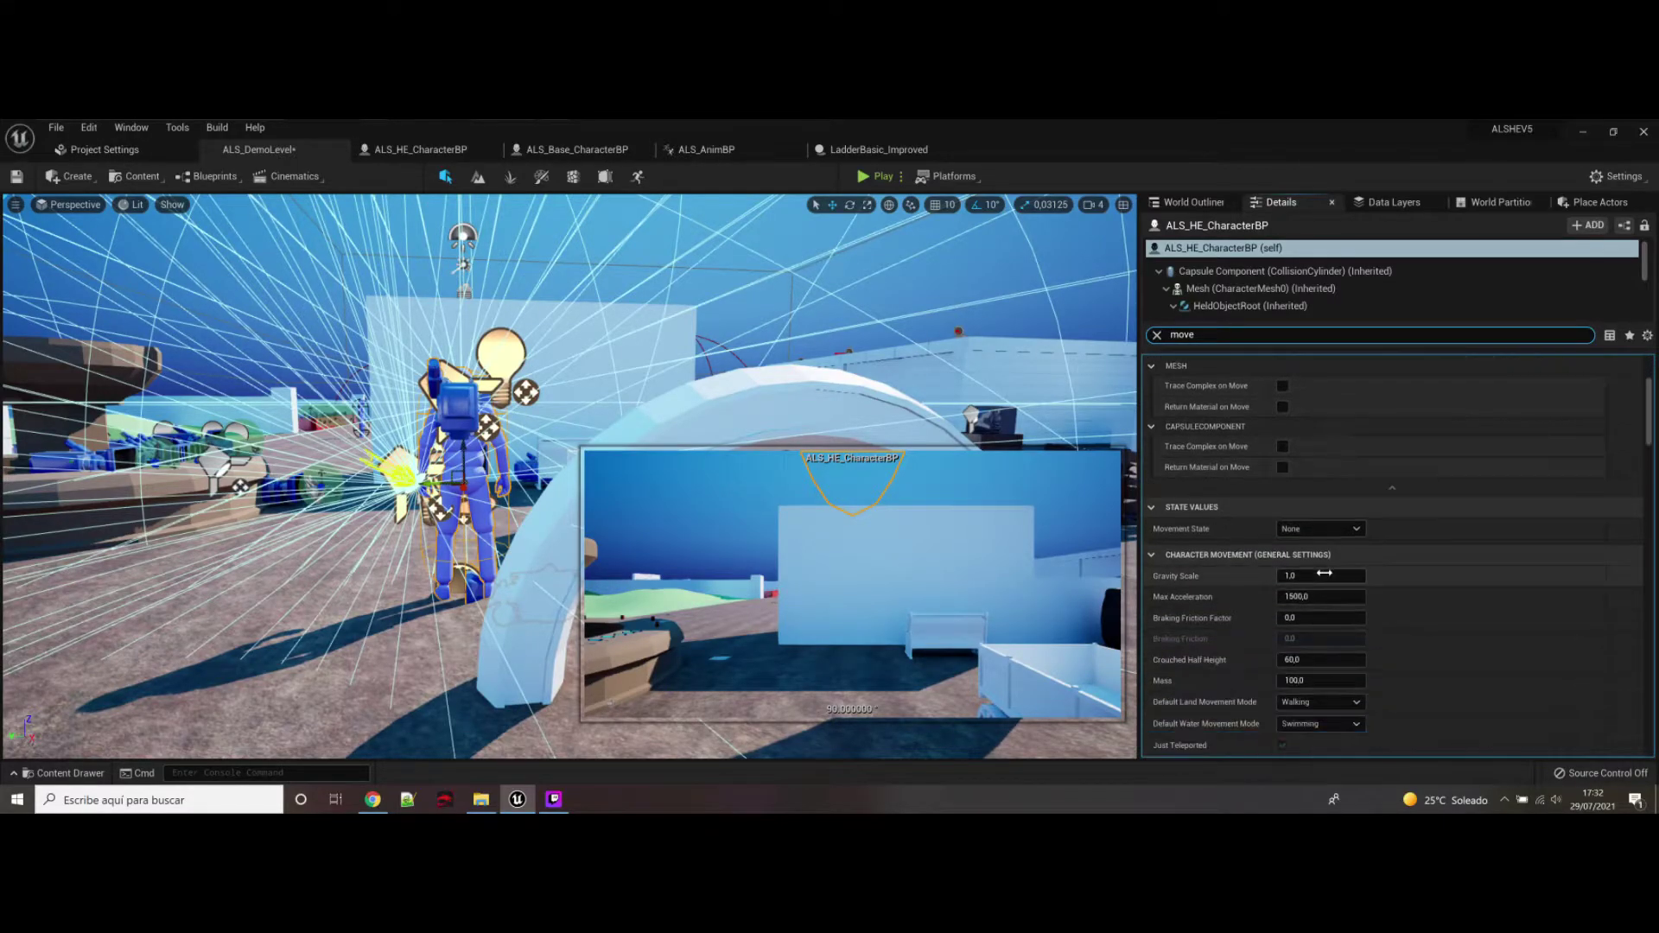
left_click(1298, 531)
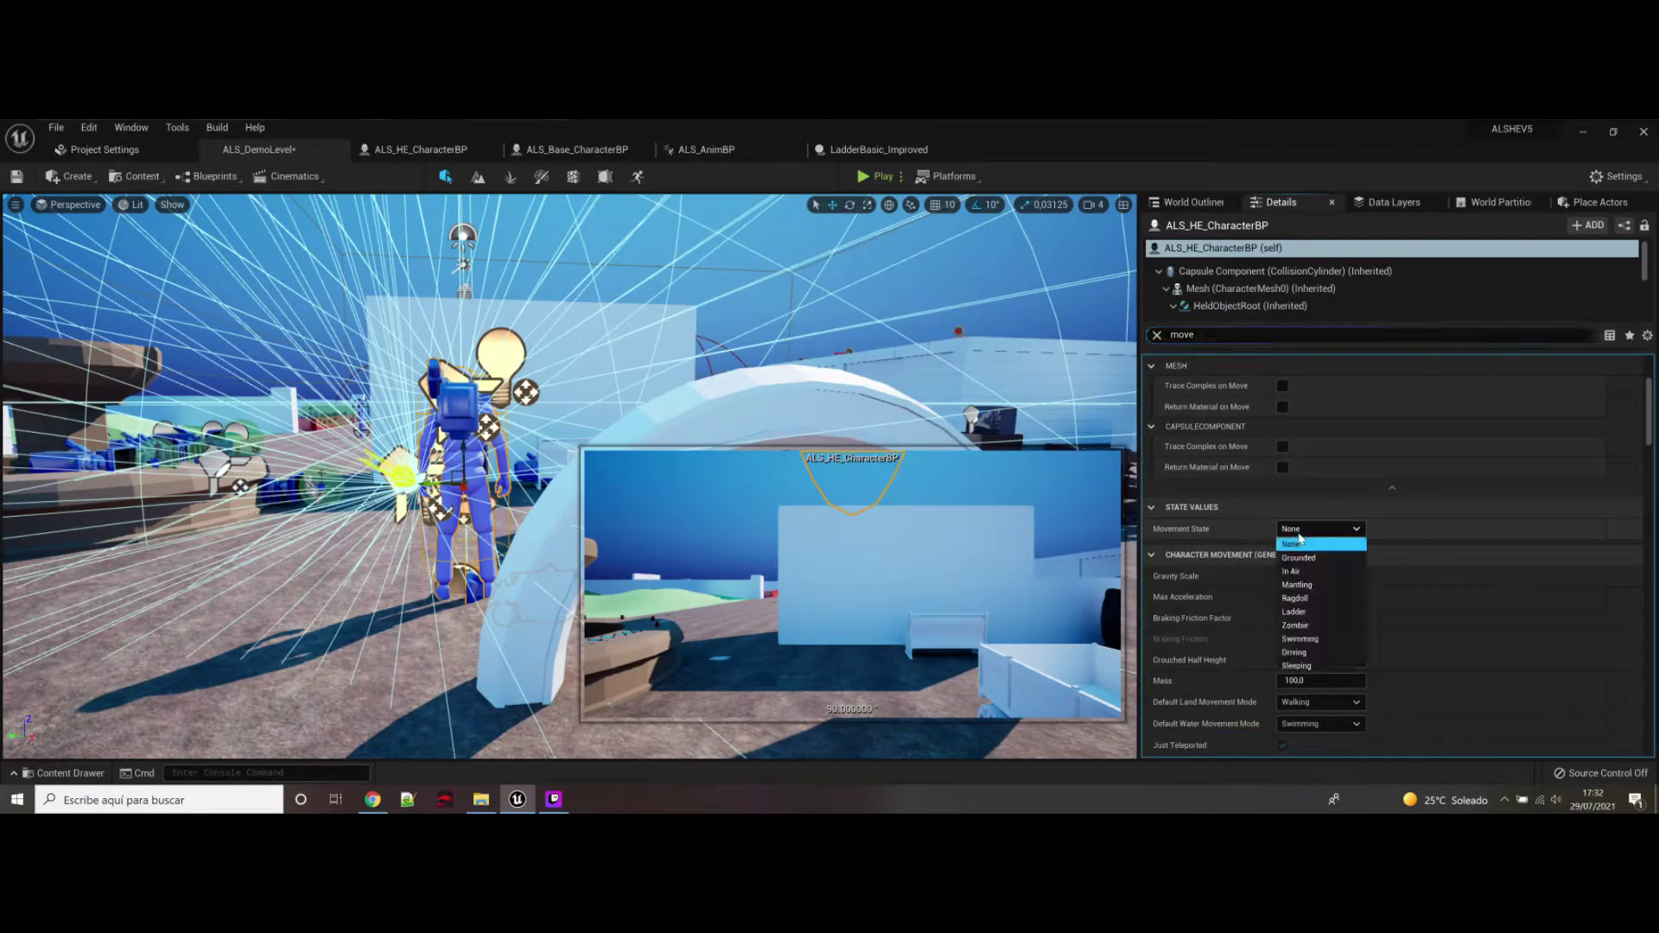
left_click(1311, 667)
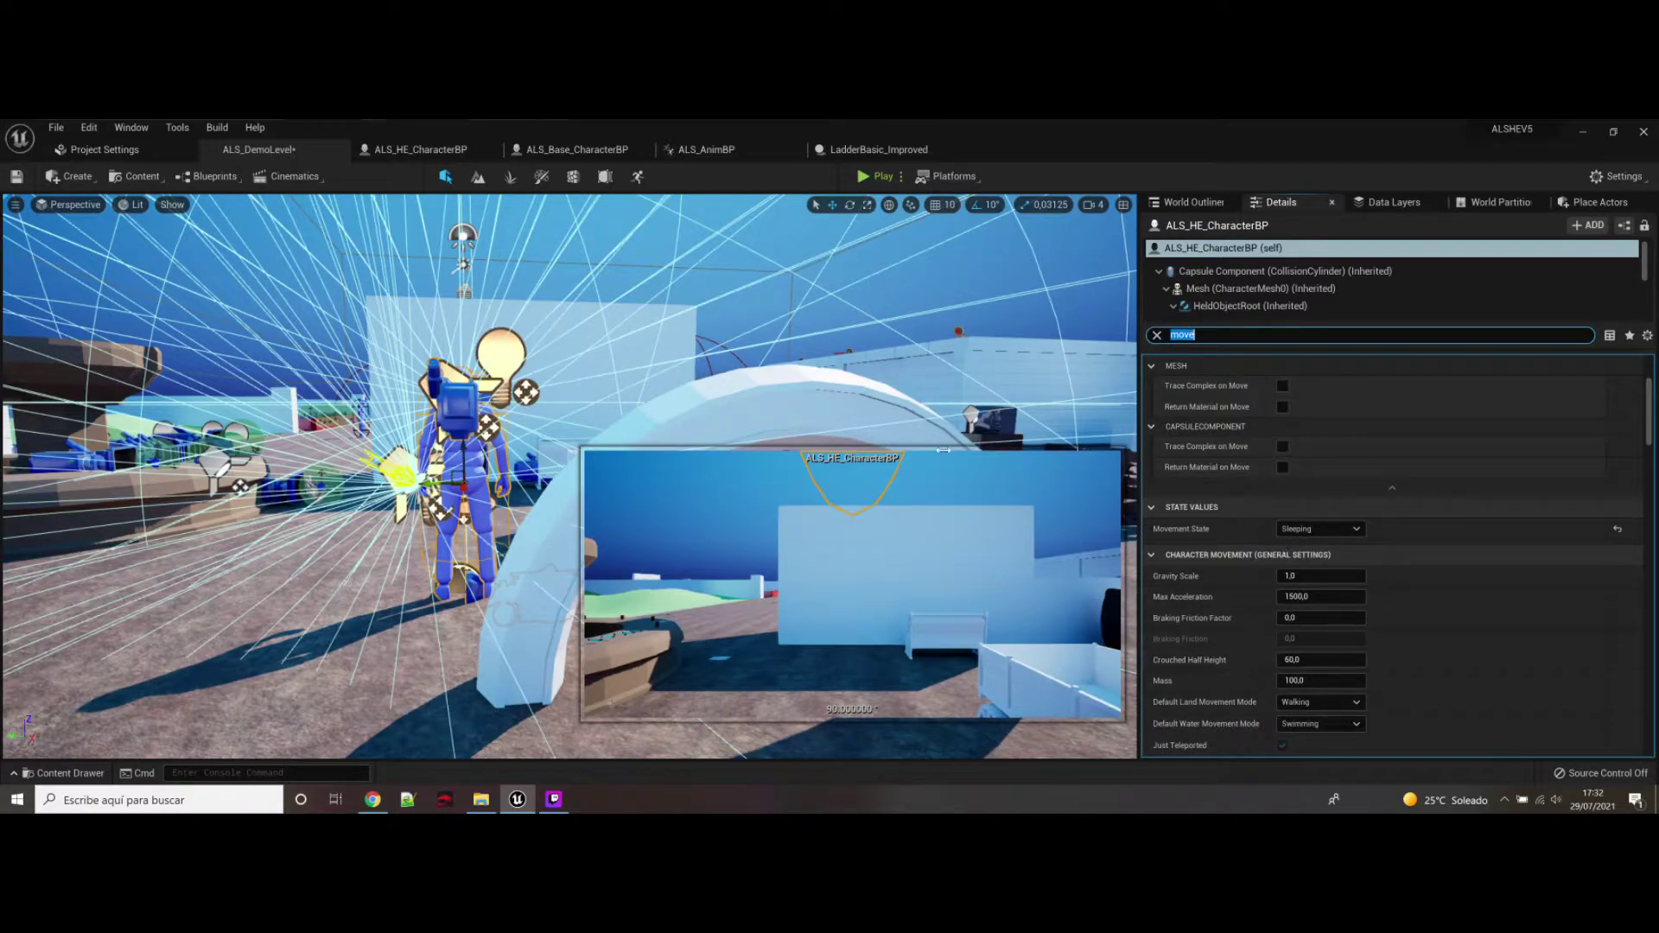
Step: Play the level briefly to check the Sleeping start state, and end the session
left_click(879, 179)
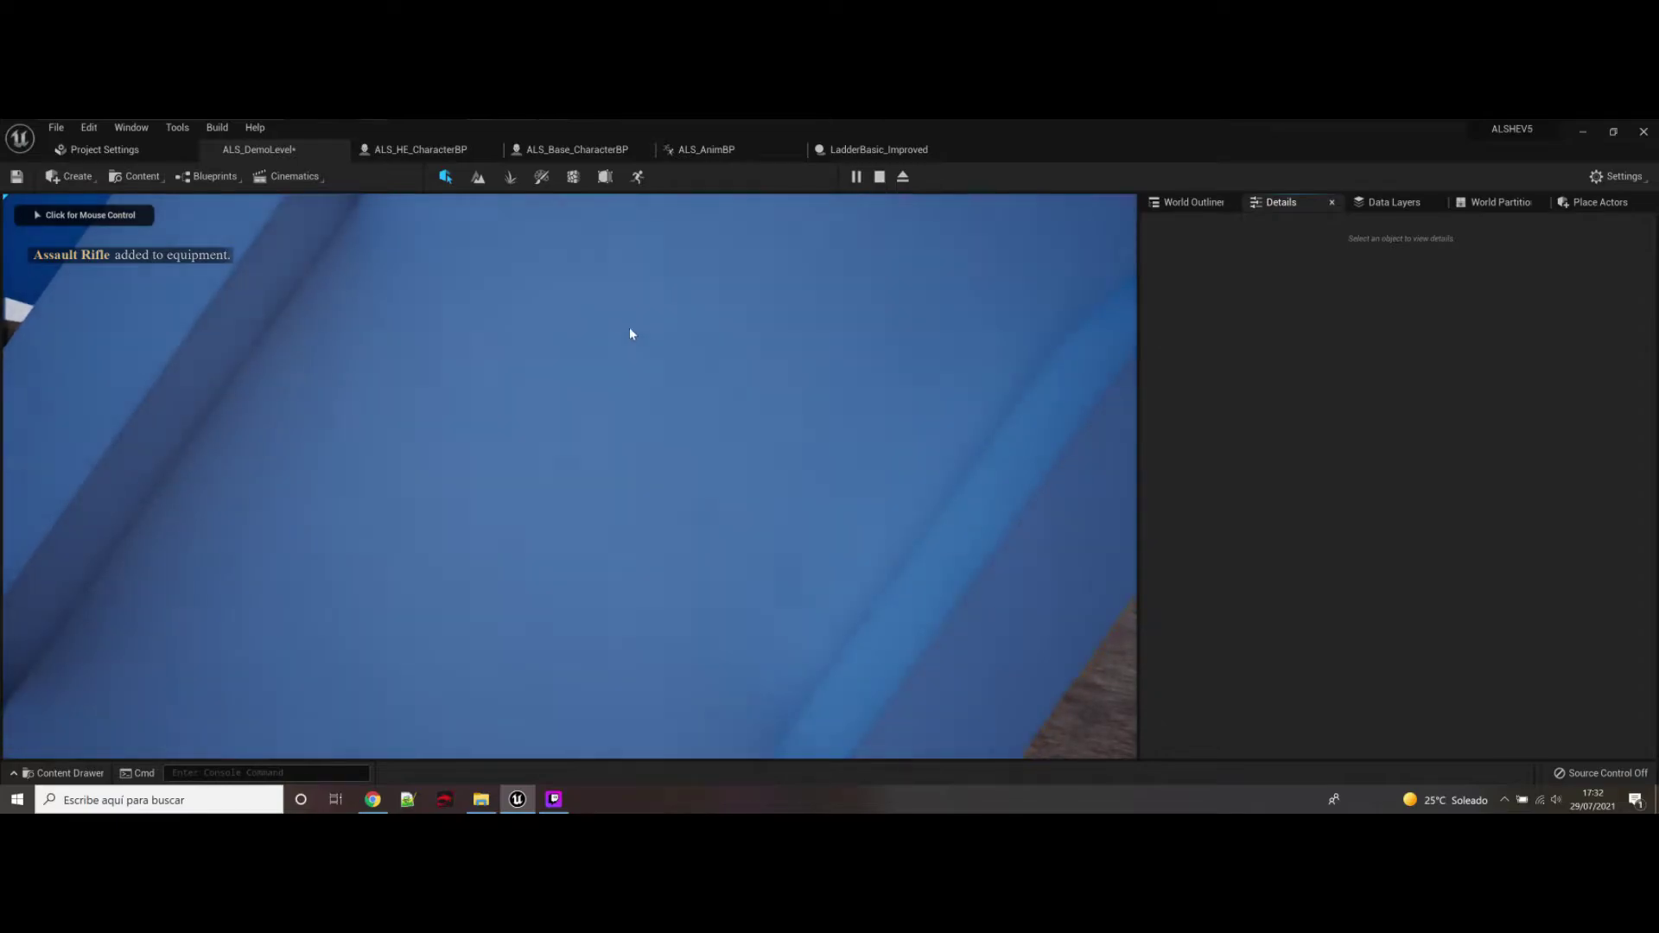
left_click(629, 326)
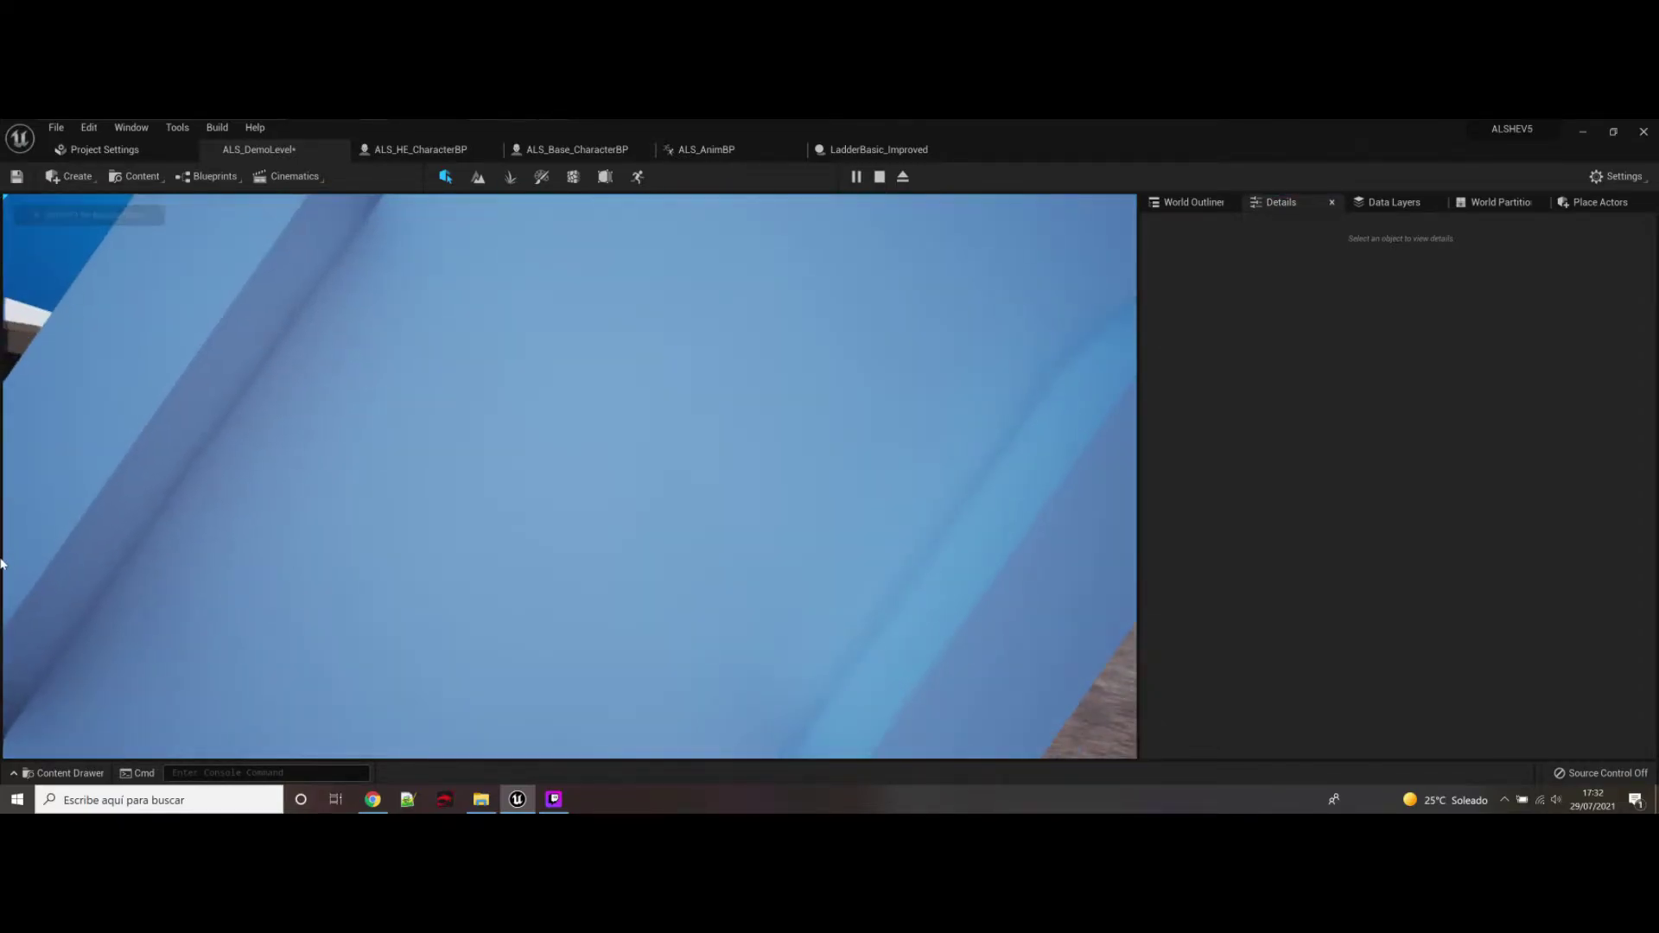
key("Escape")
Step: Move the placed ALS_HE_CharacterBP to clear ground near the fountain and play the level again
key("f")
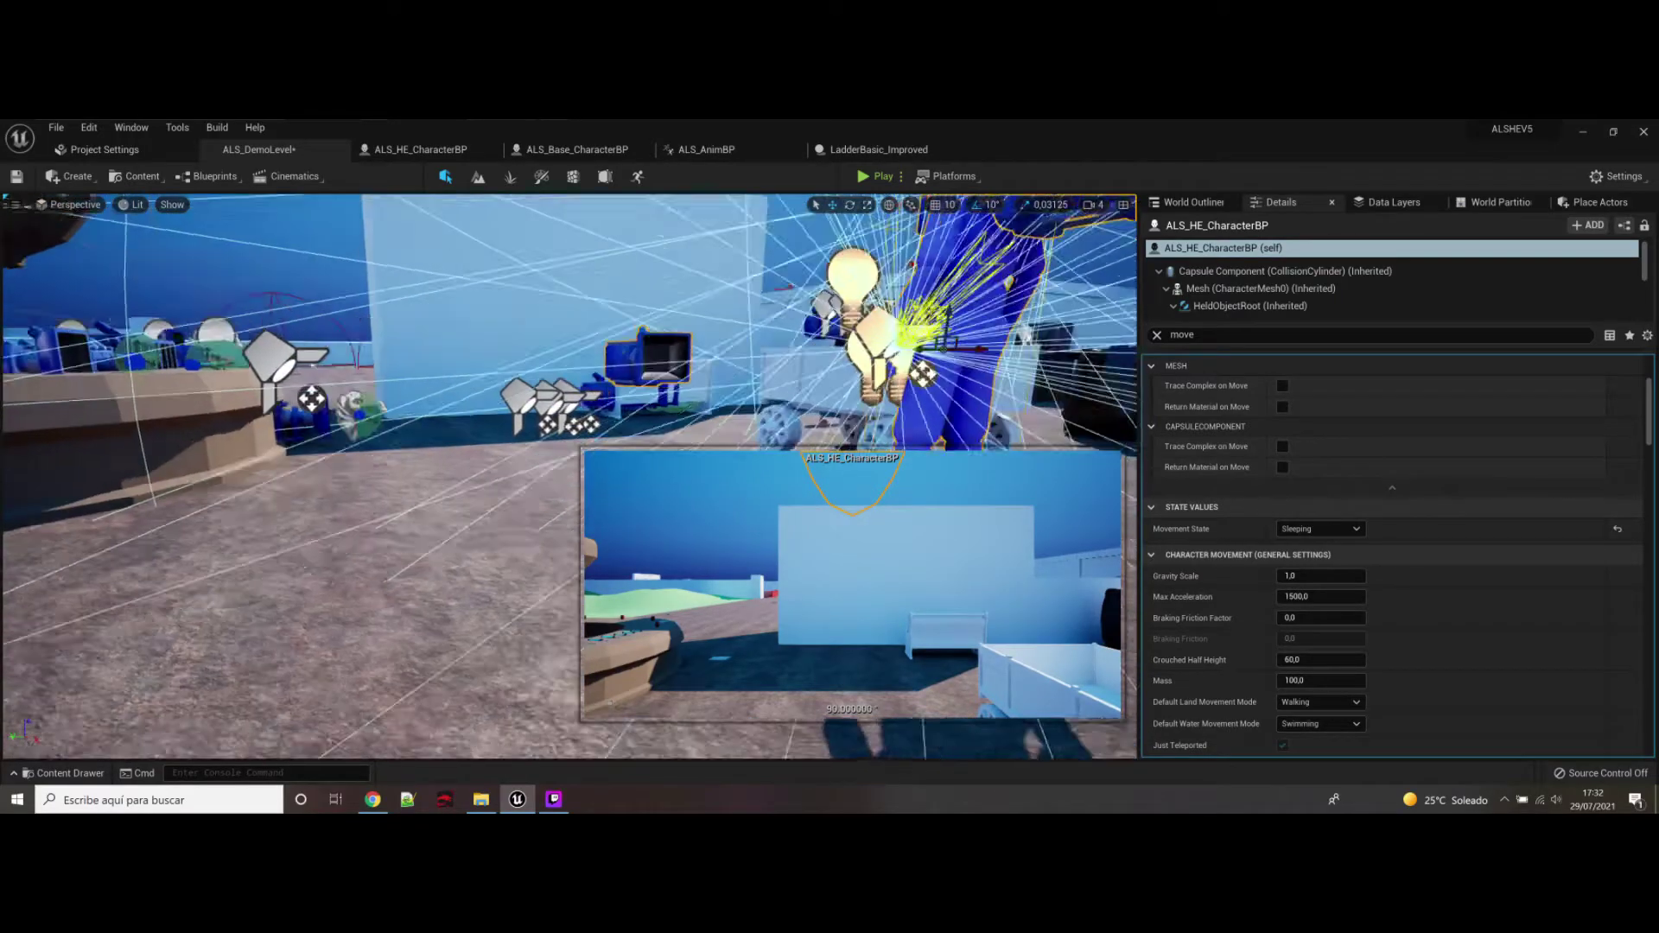
left_click_drag(602, 425, 305, 446)
left_click(865, 178)
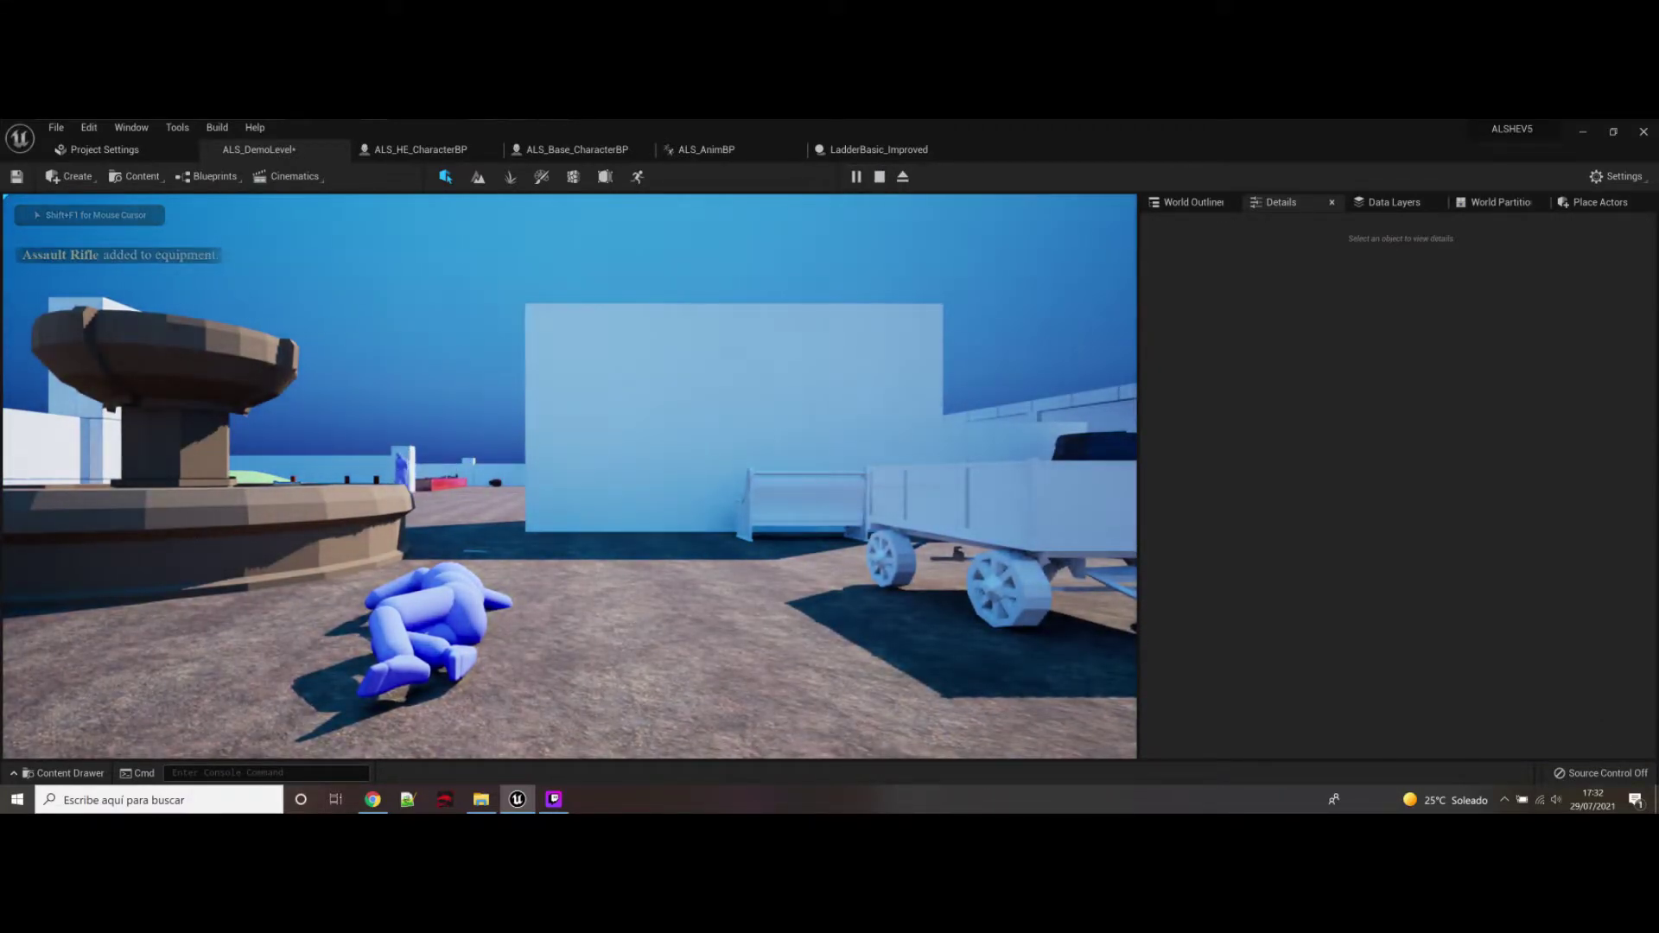
Step: Wake the sleeping character, walk to the fountain, and pick up the Flashlight from its rim
key("x")
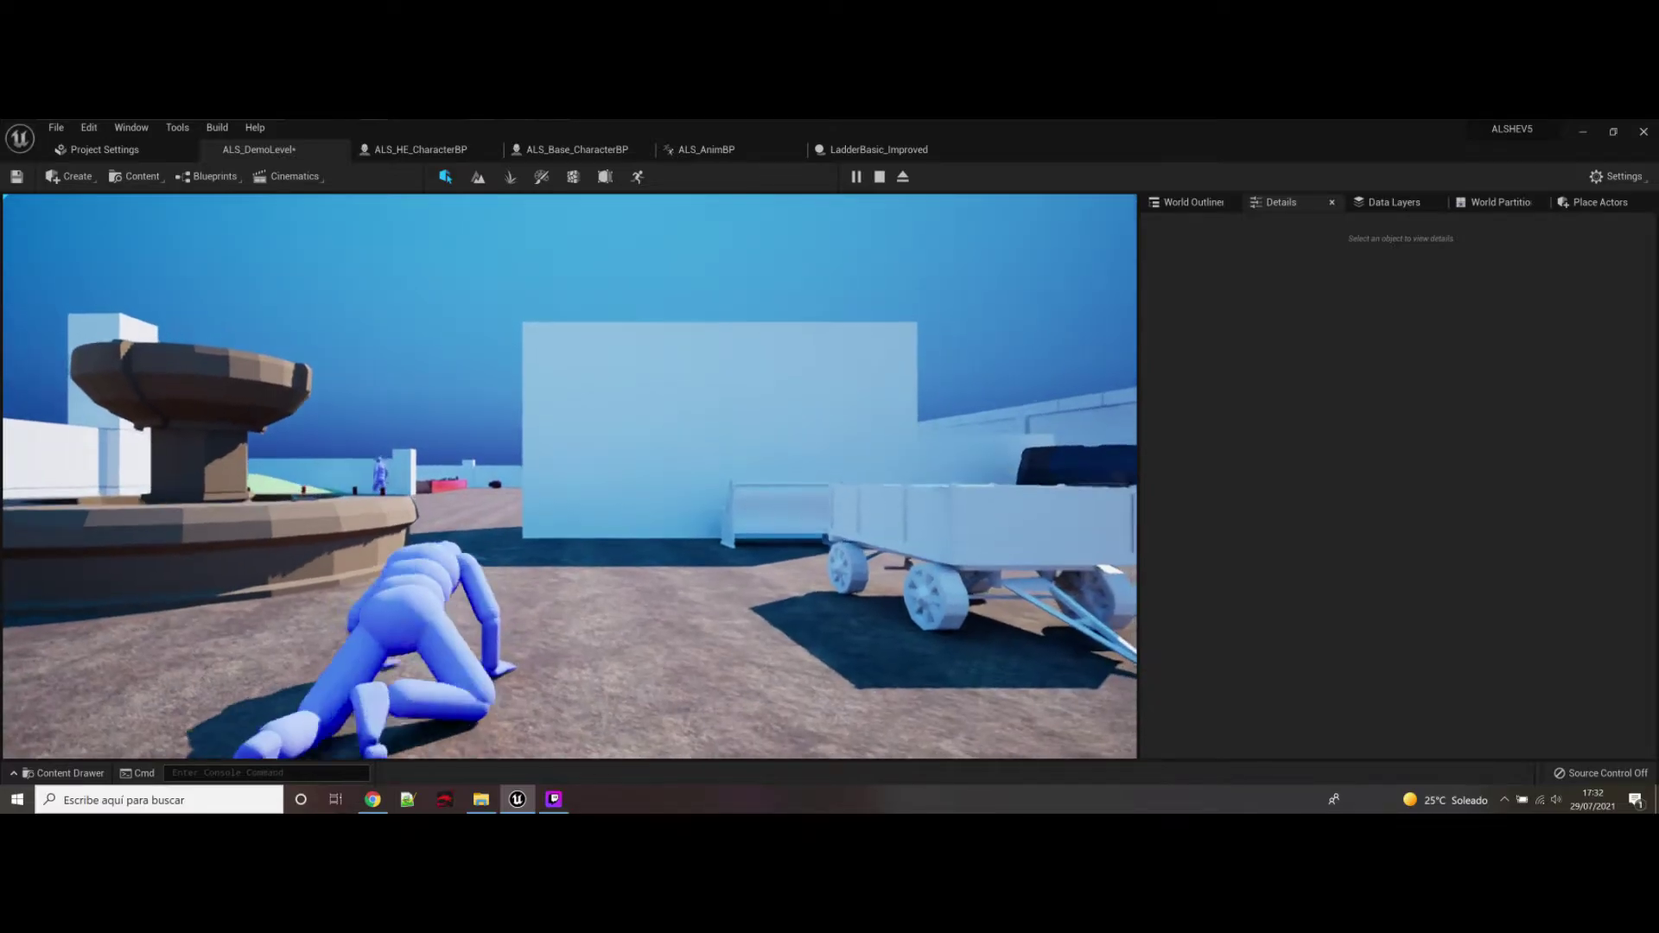
key("d")
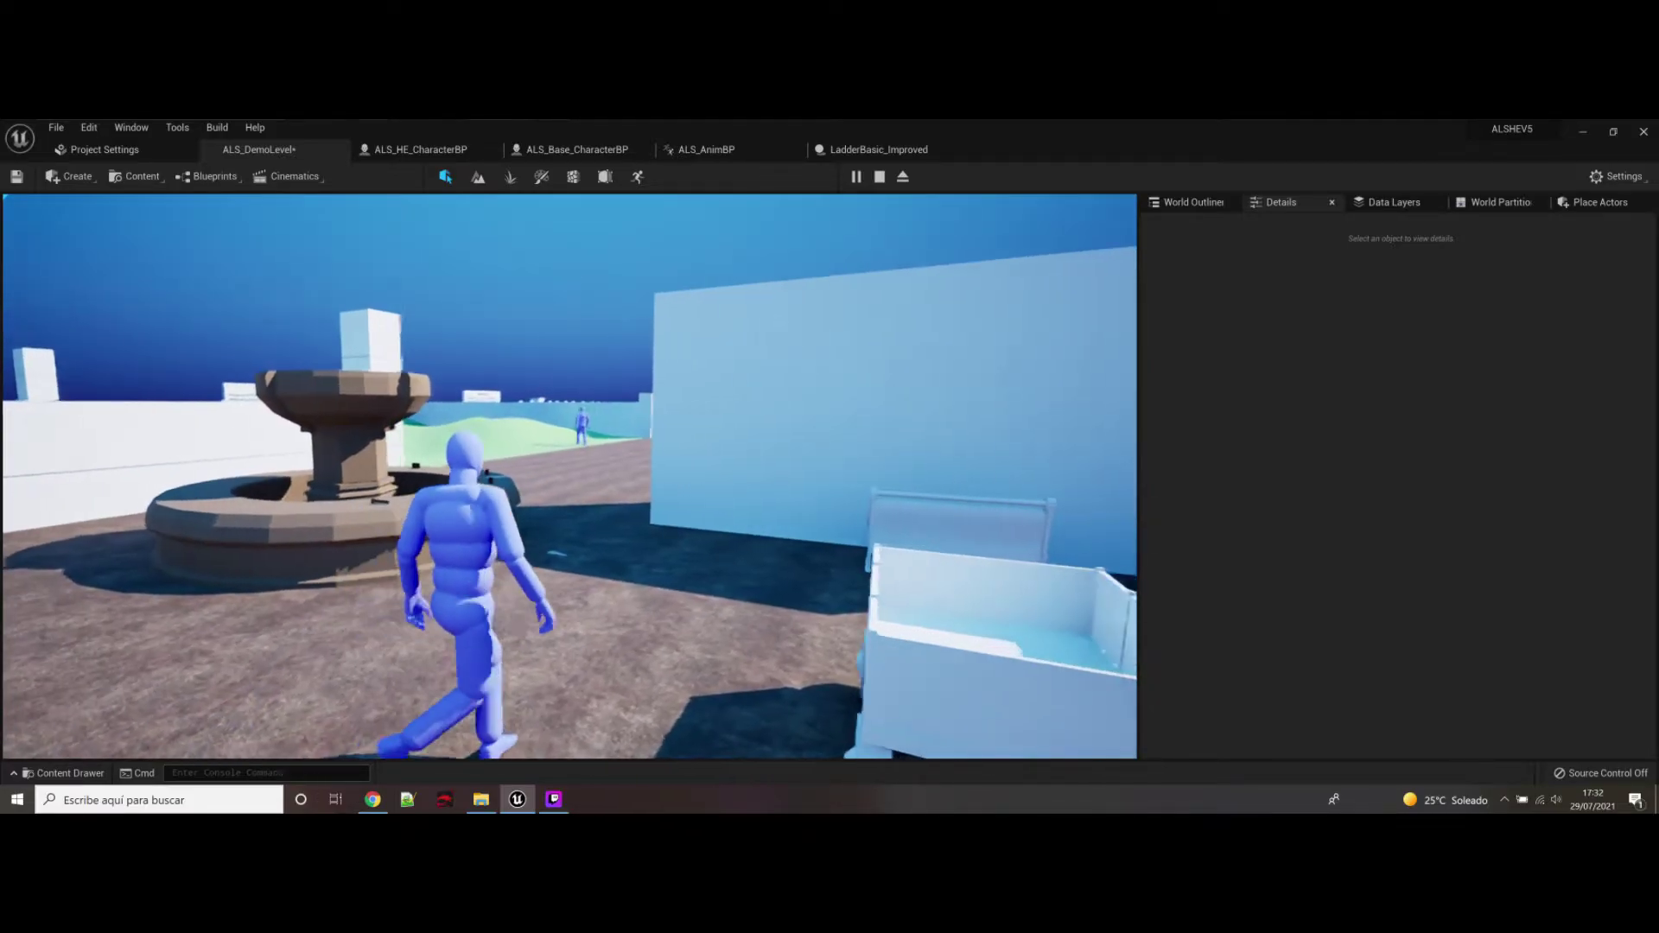
key("w")
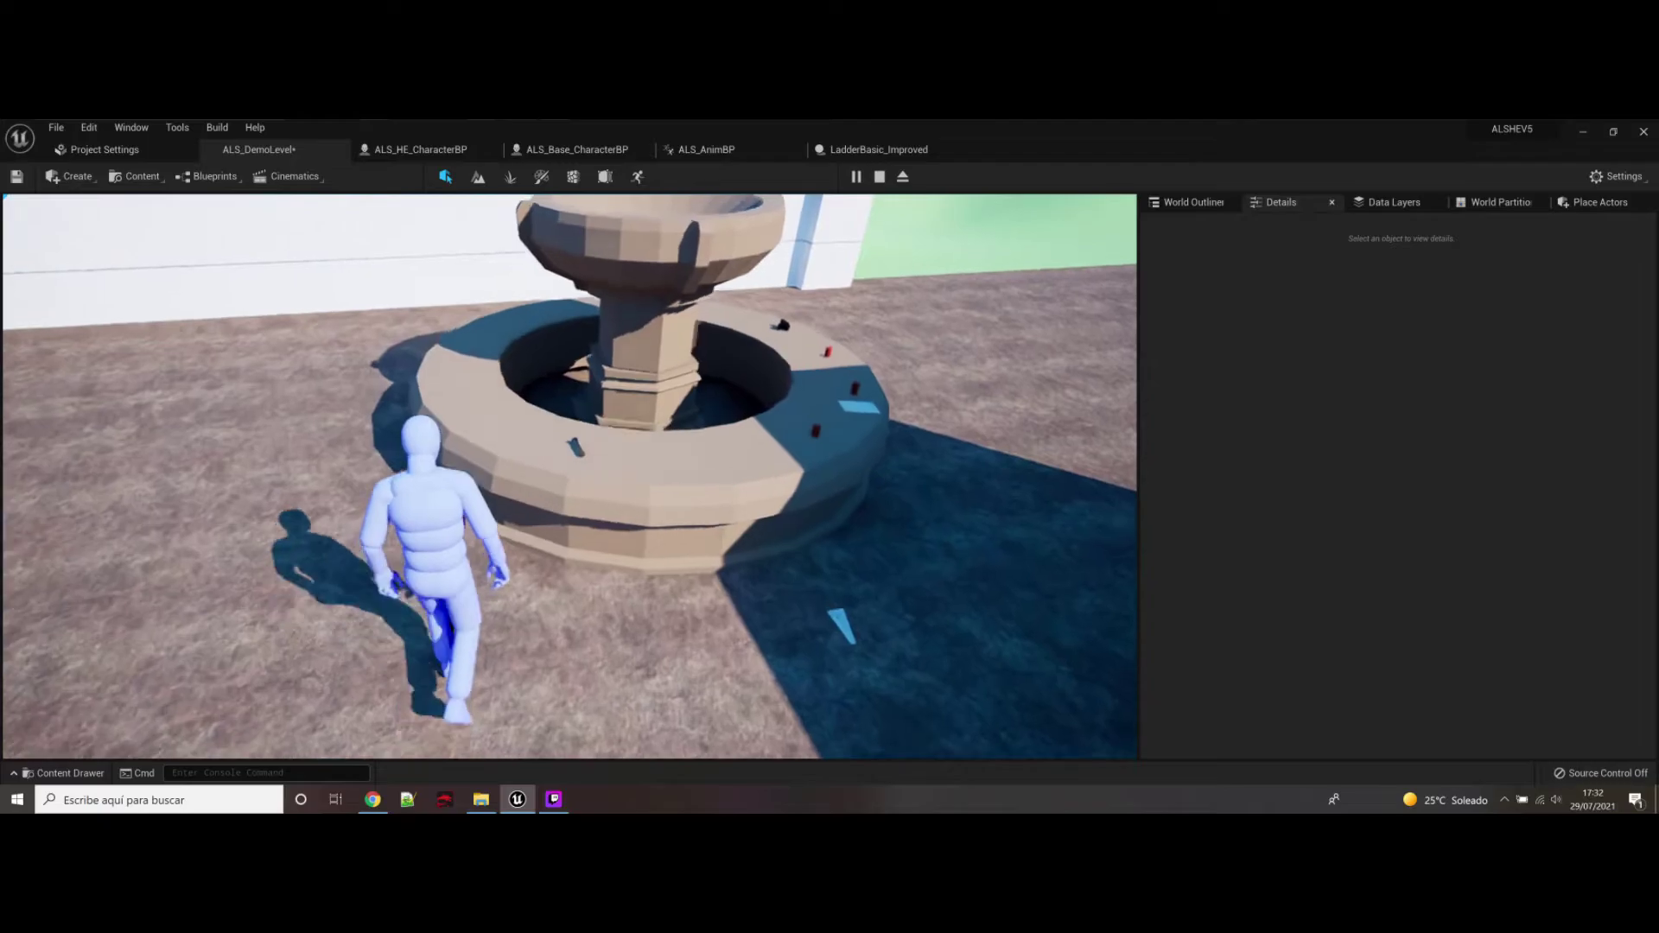
key("x")
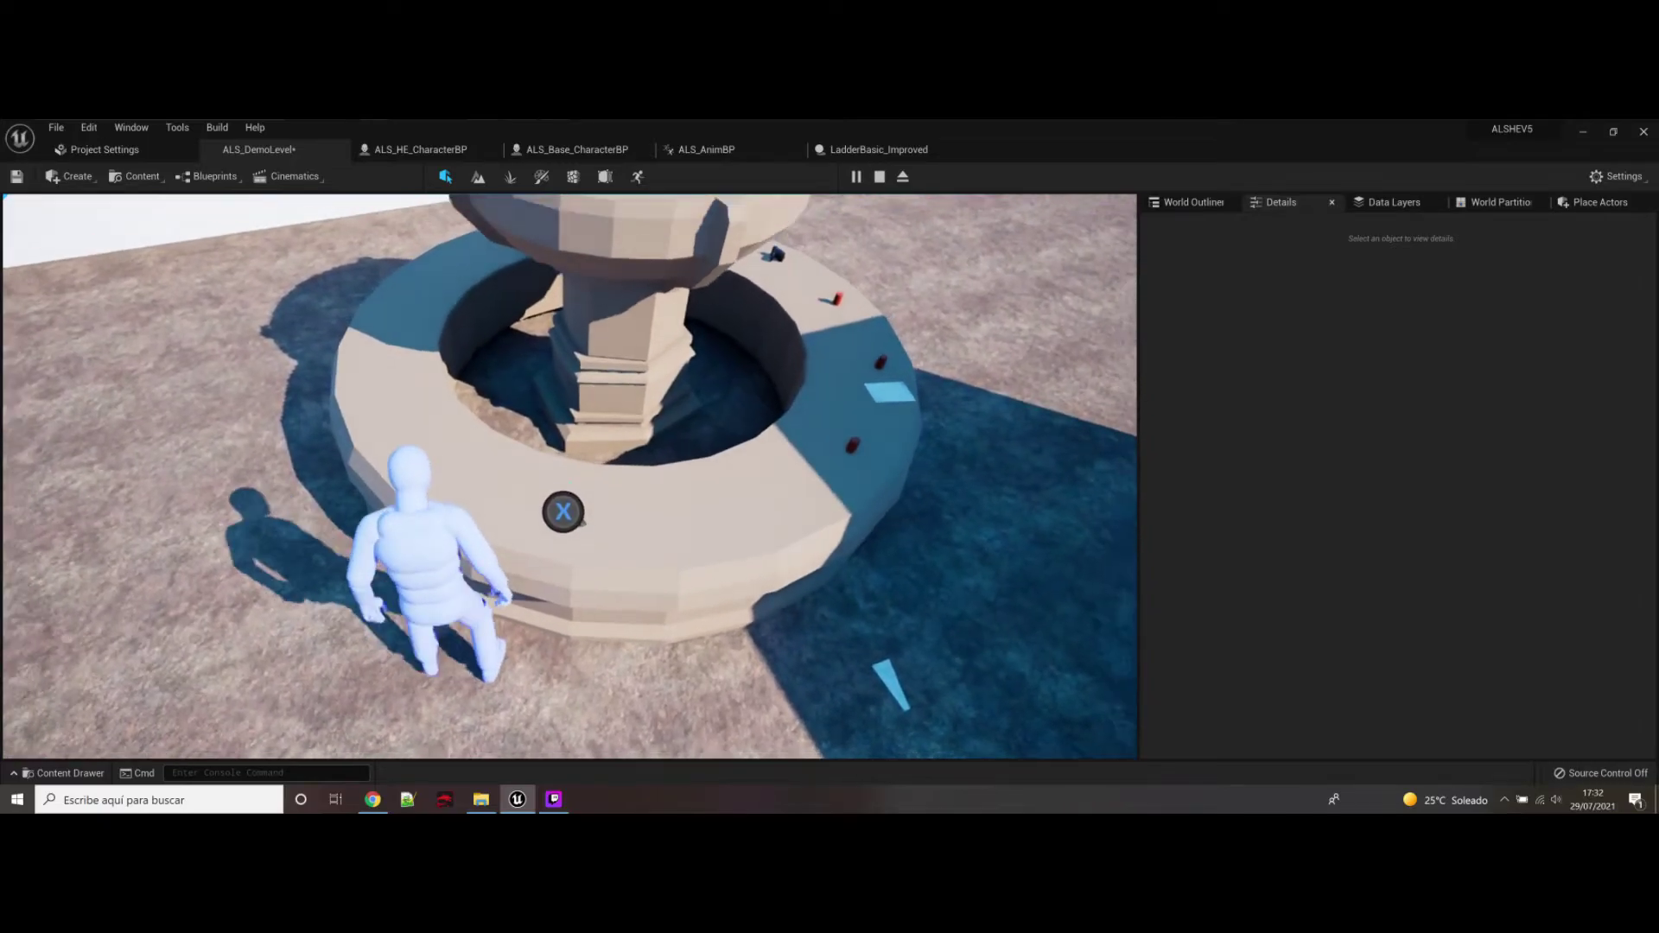
Step: Walk around the fountain and pick up the Camera from the far side of its rim
key("d")
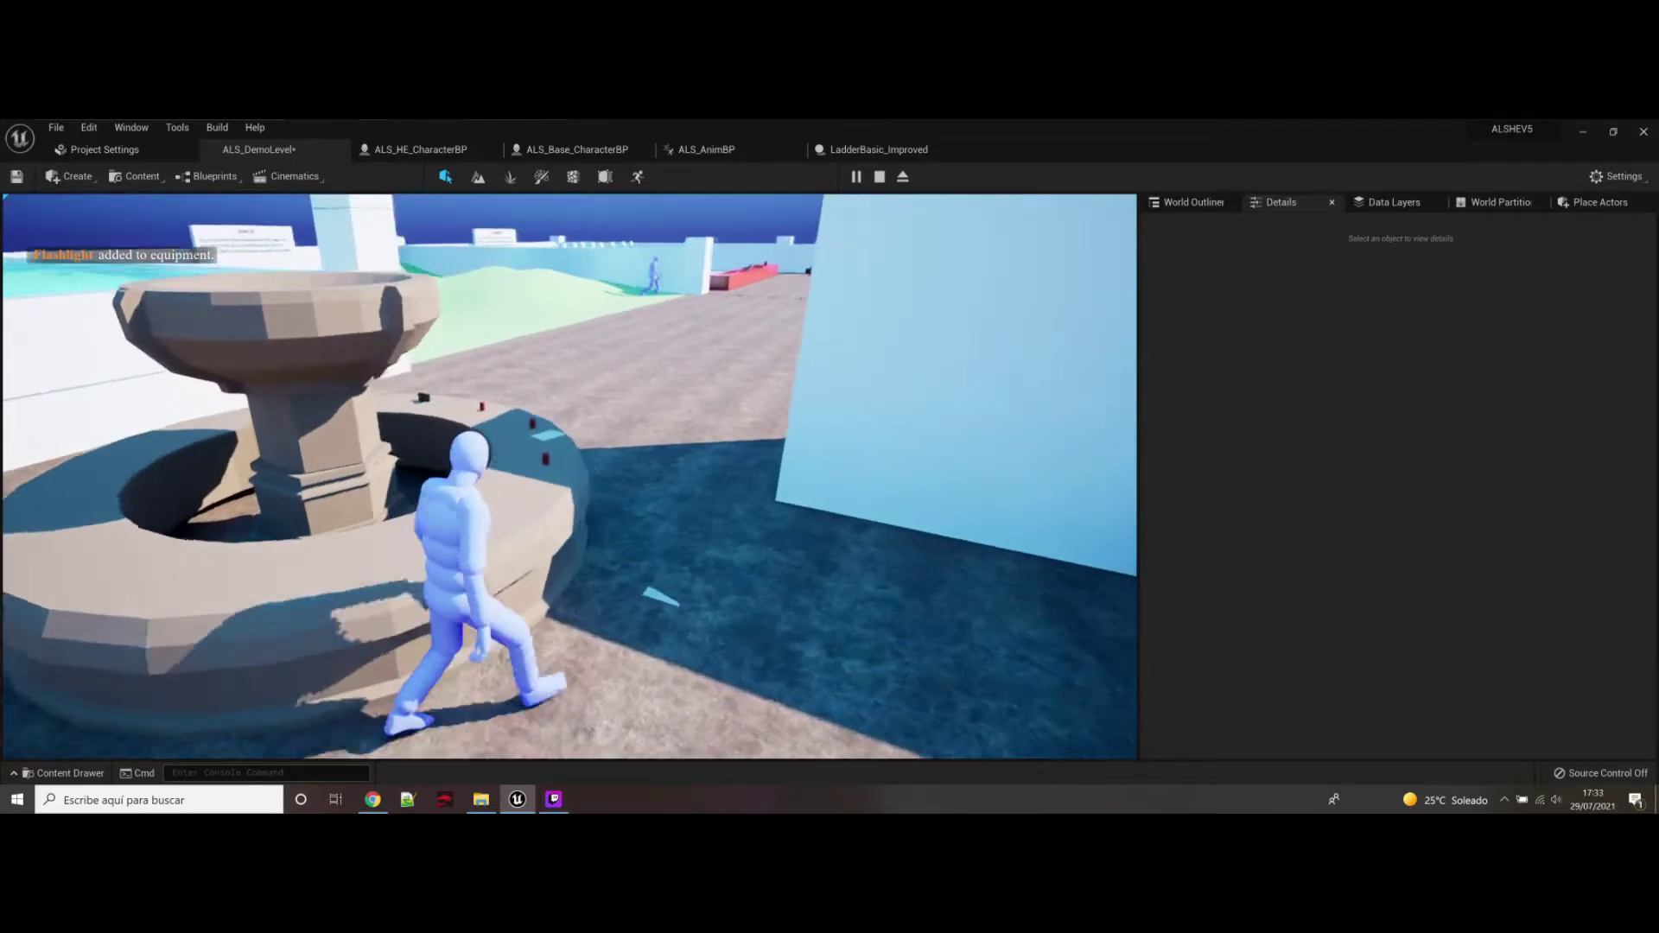
key("d")
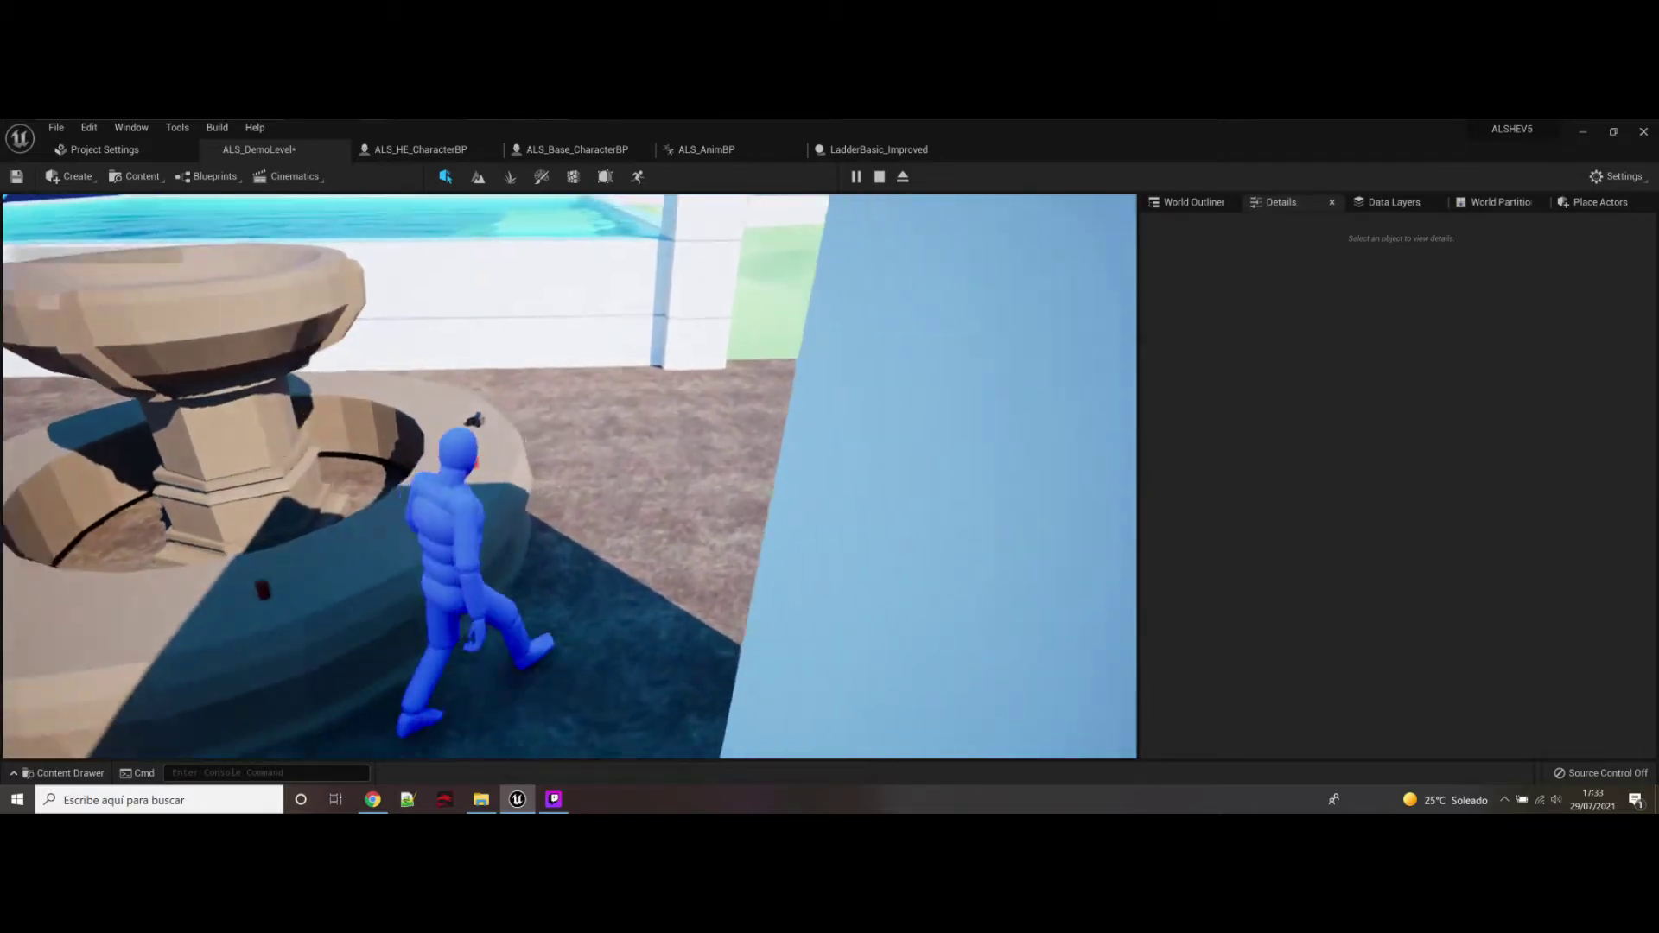
key("x")
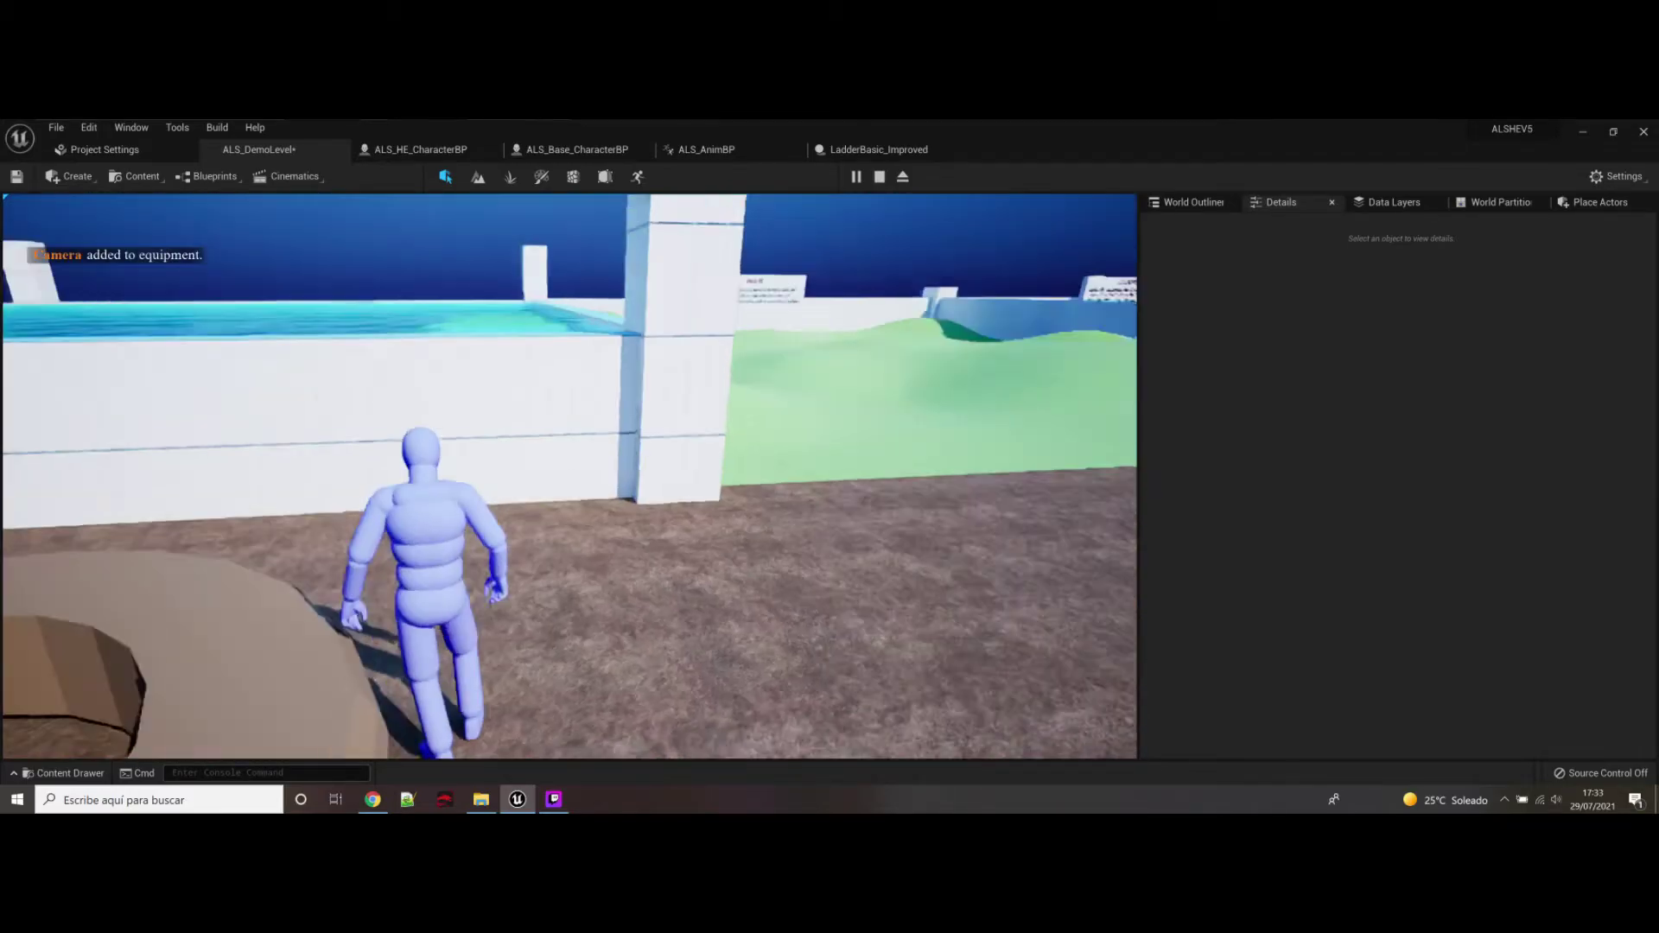
Step: Walk away from the fountain onto the open ground and draw the assault rifle
key("w")
key("w")
key("1")
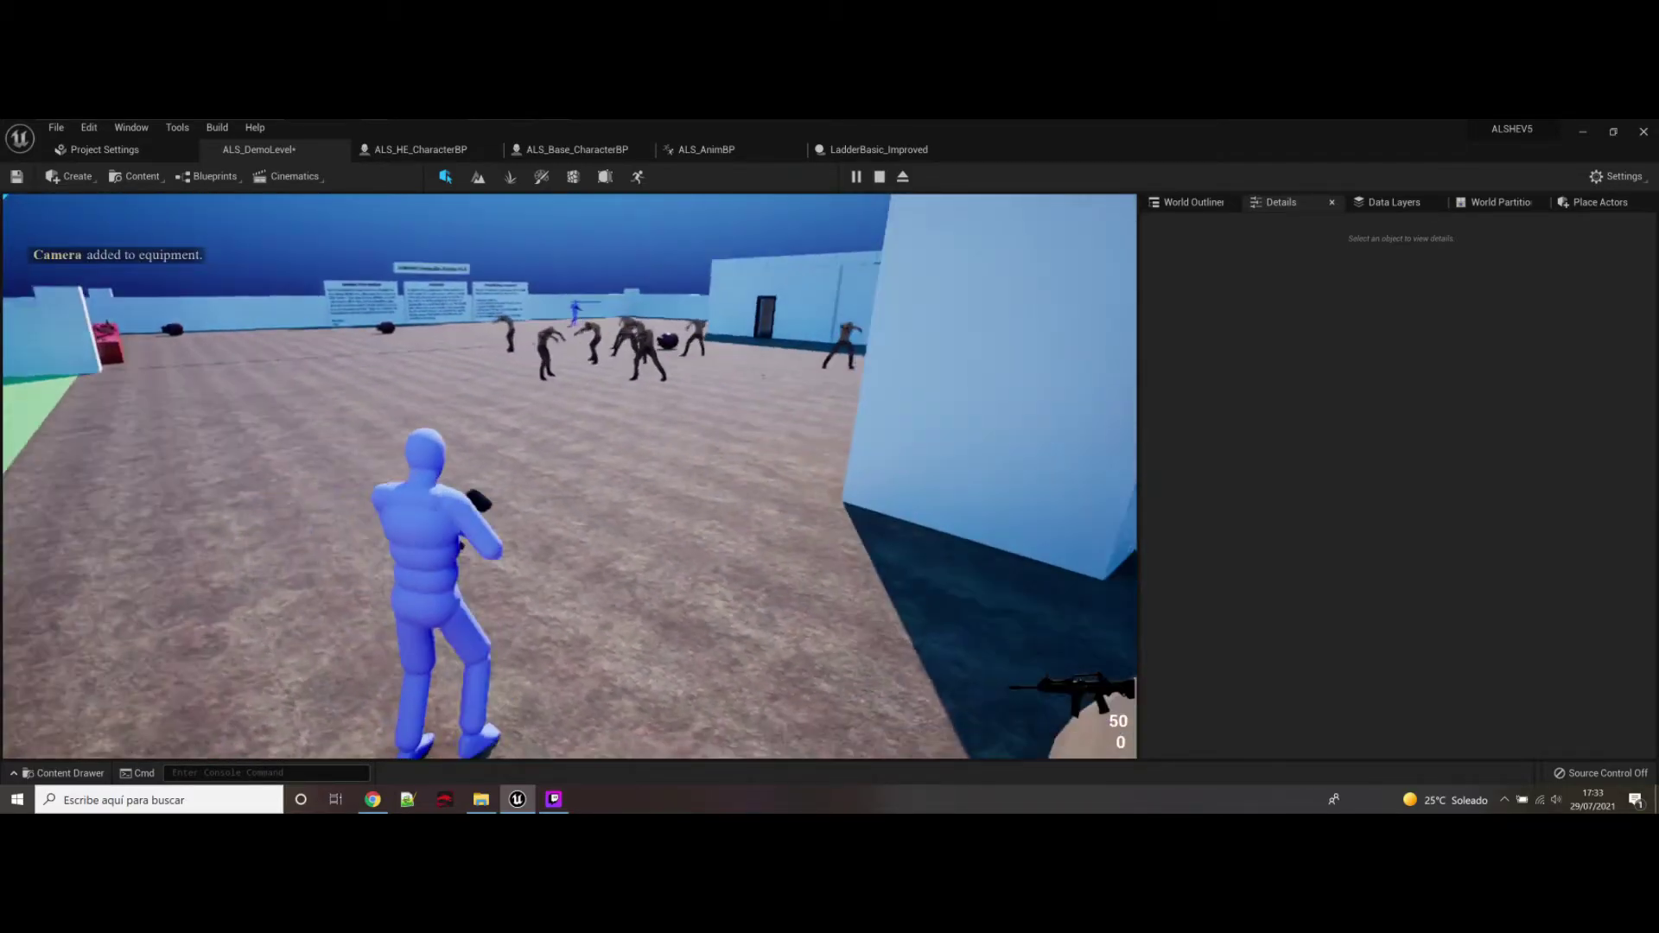
Step: Fire the assault rifle toward the zombies on the open ground, and move off toward the green hills
key("c")
key("w")
left_click(570, 476)
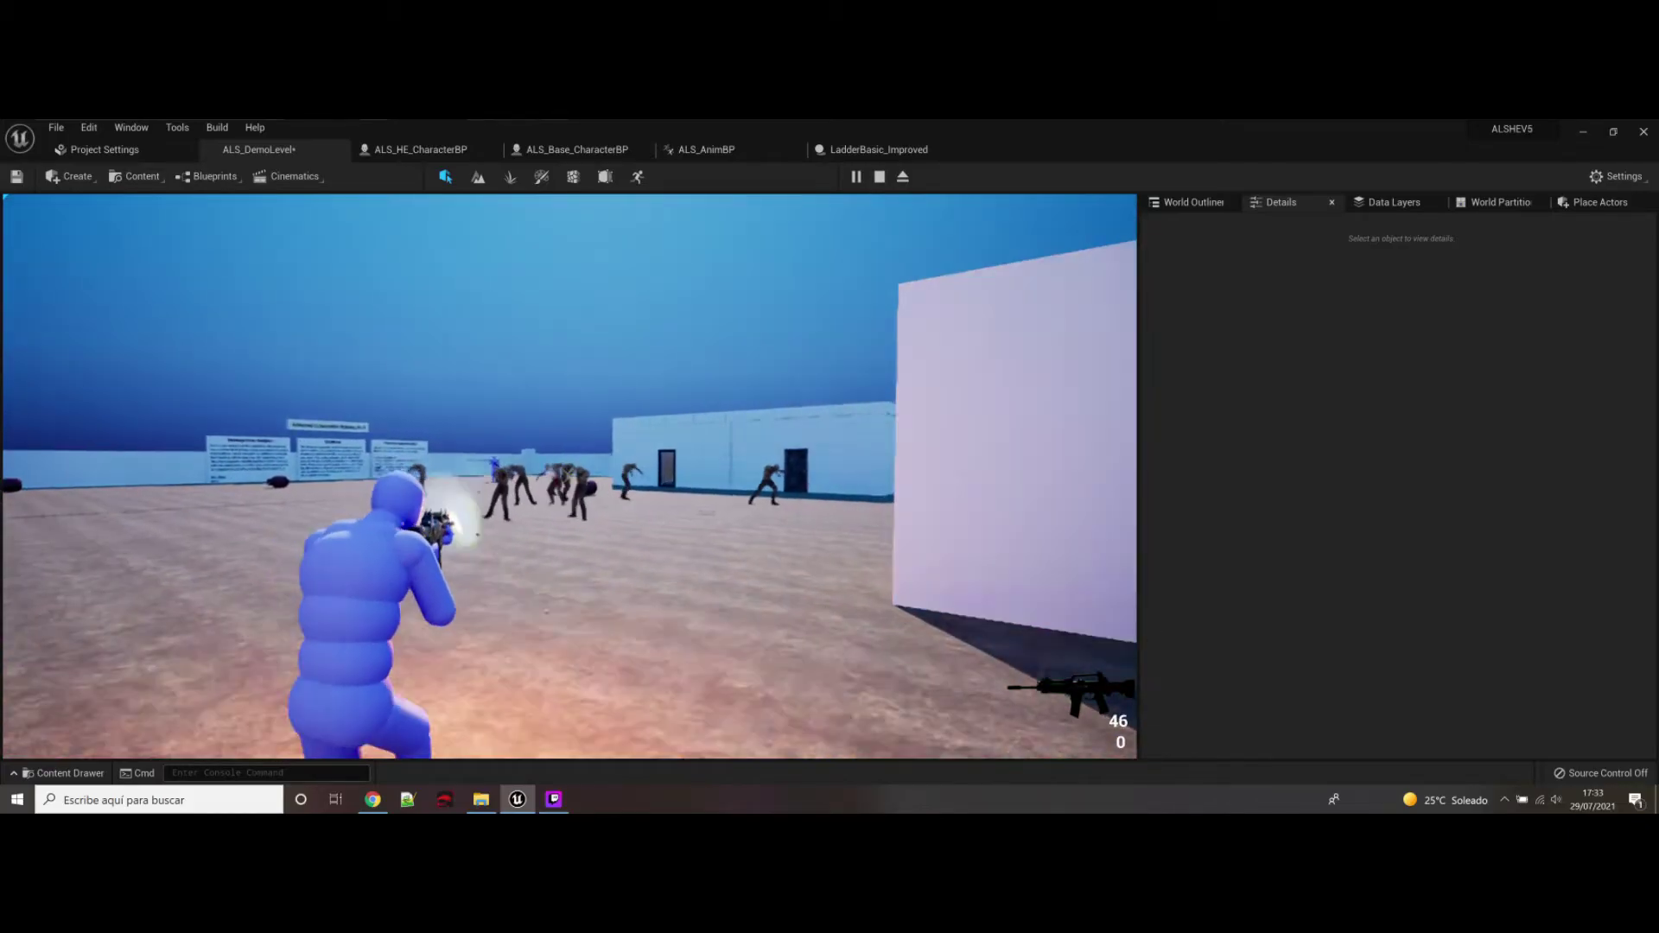
left_click(571, 476)
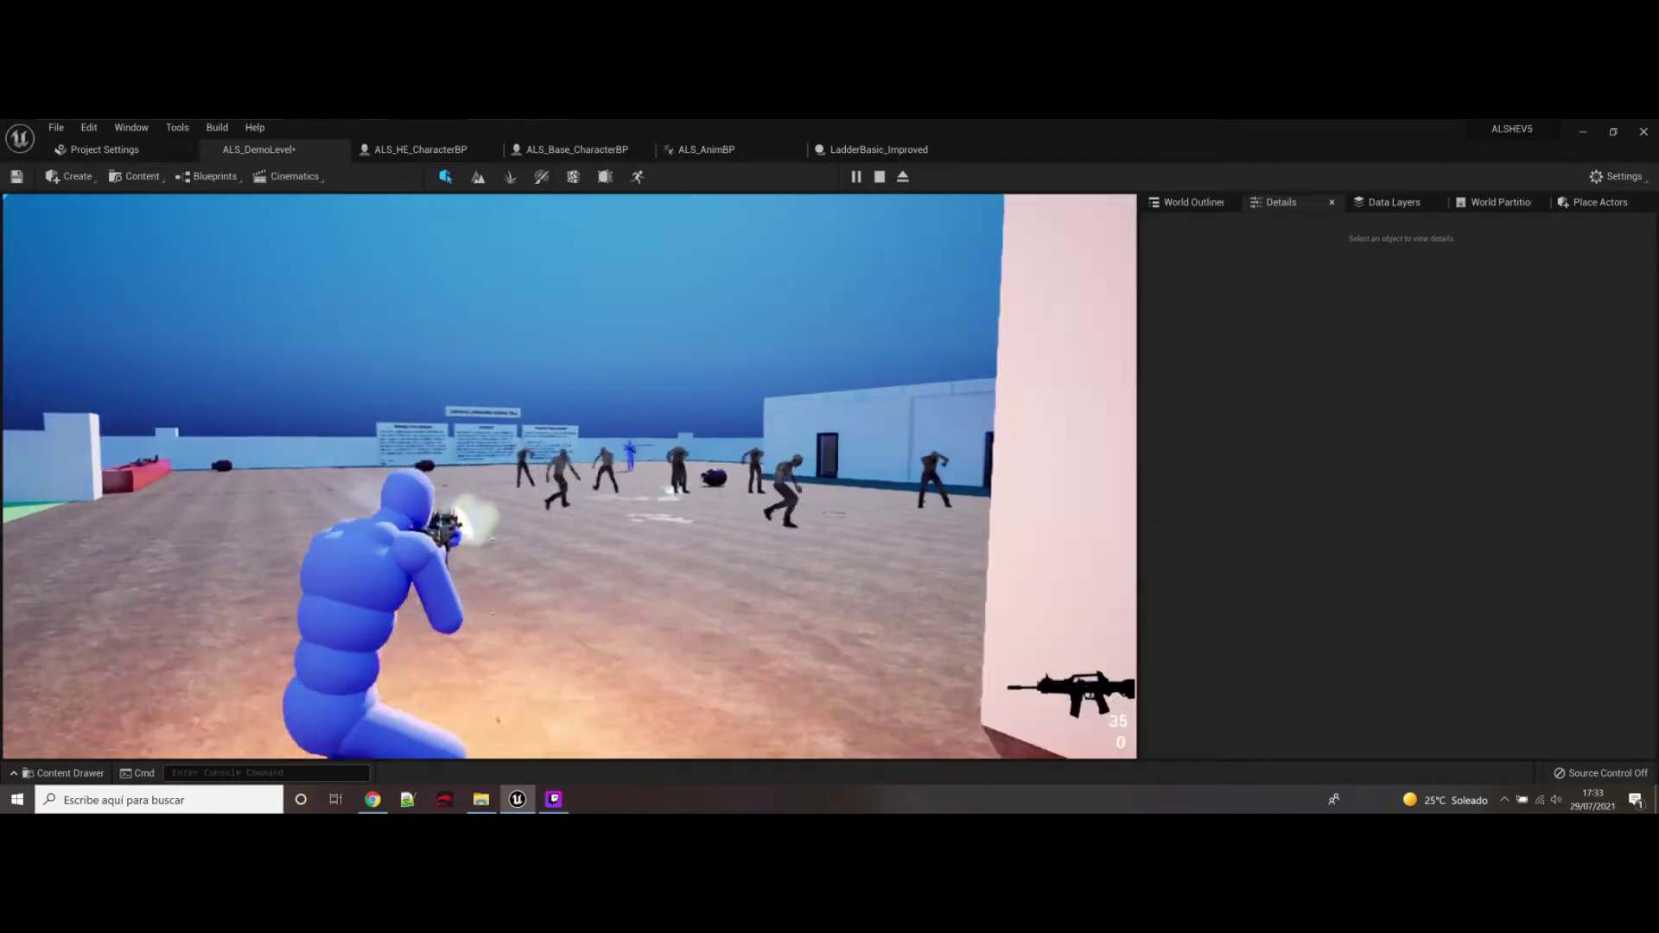
key("w")
key("w")
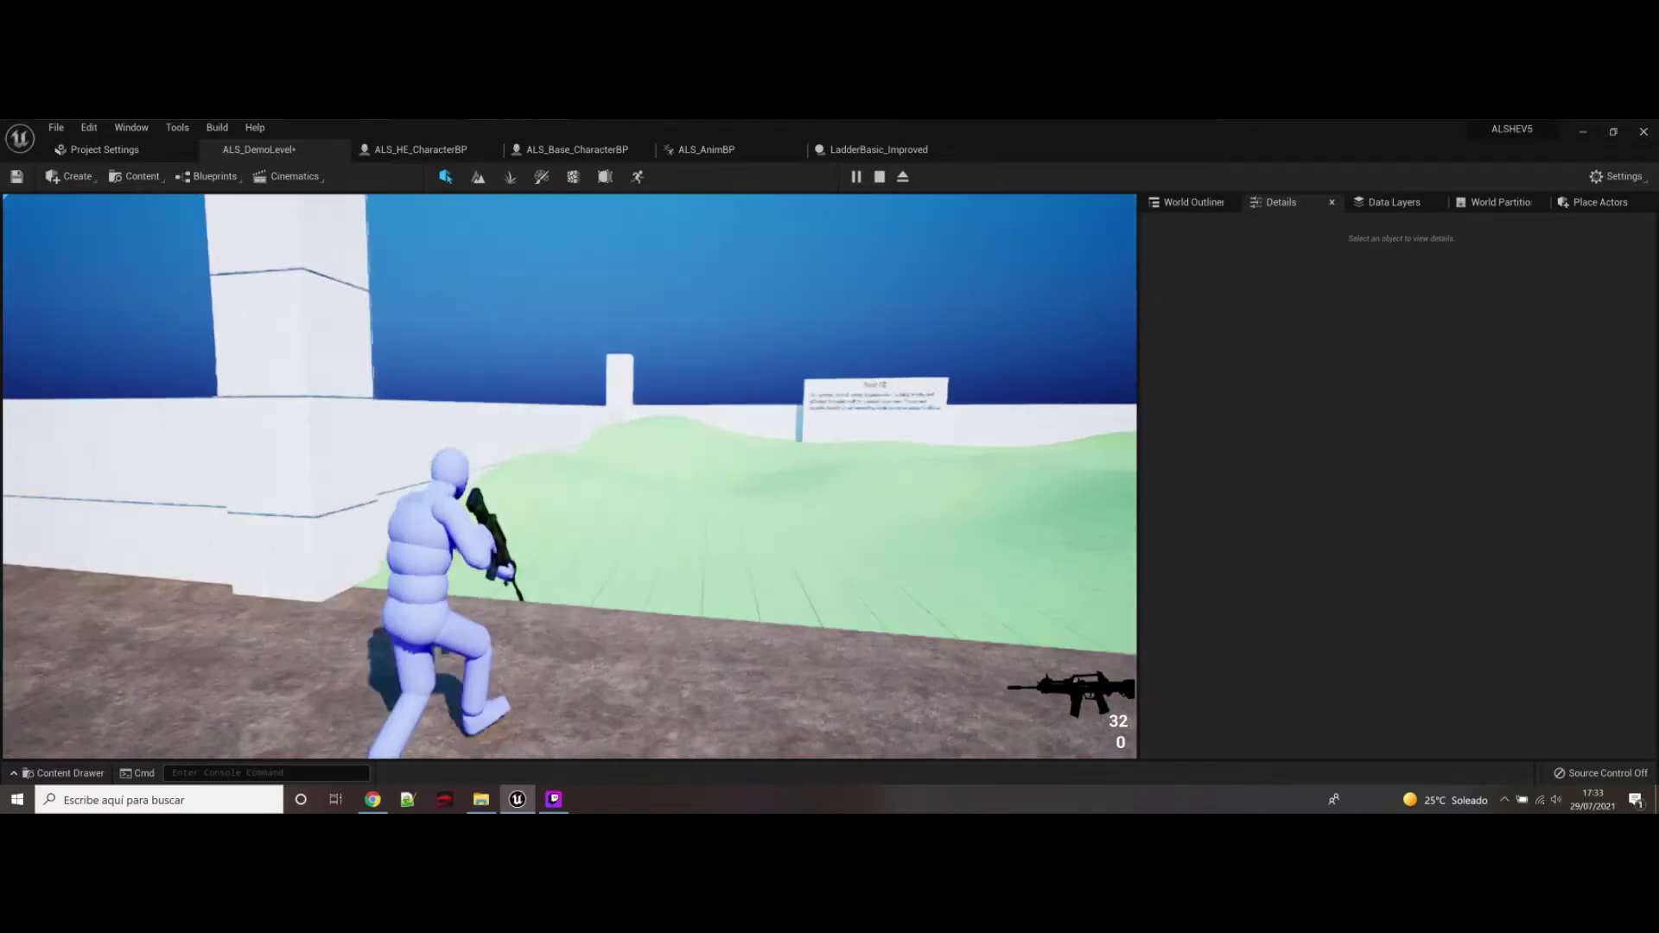
Step: Use up the rifle ammo on the zombies, then run across the open ground and pick up the Tomahawk Axe
left_click(570, 477)
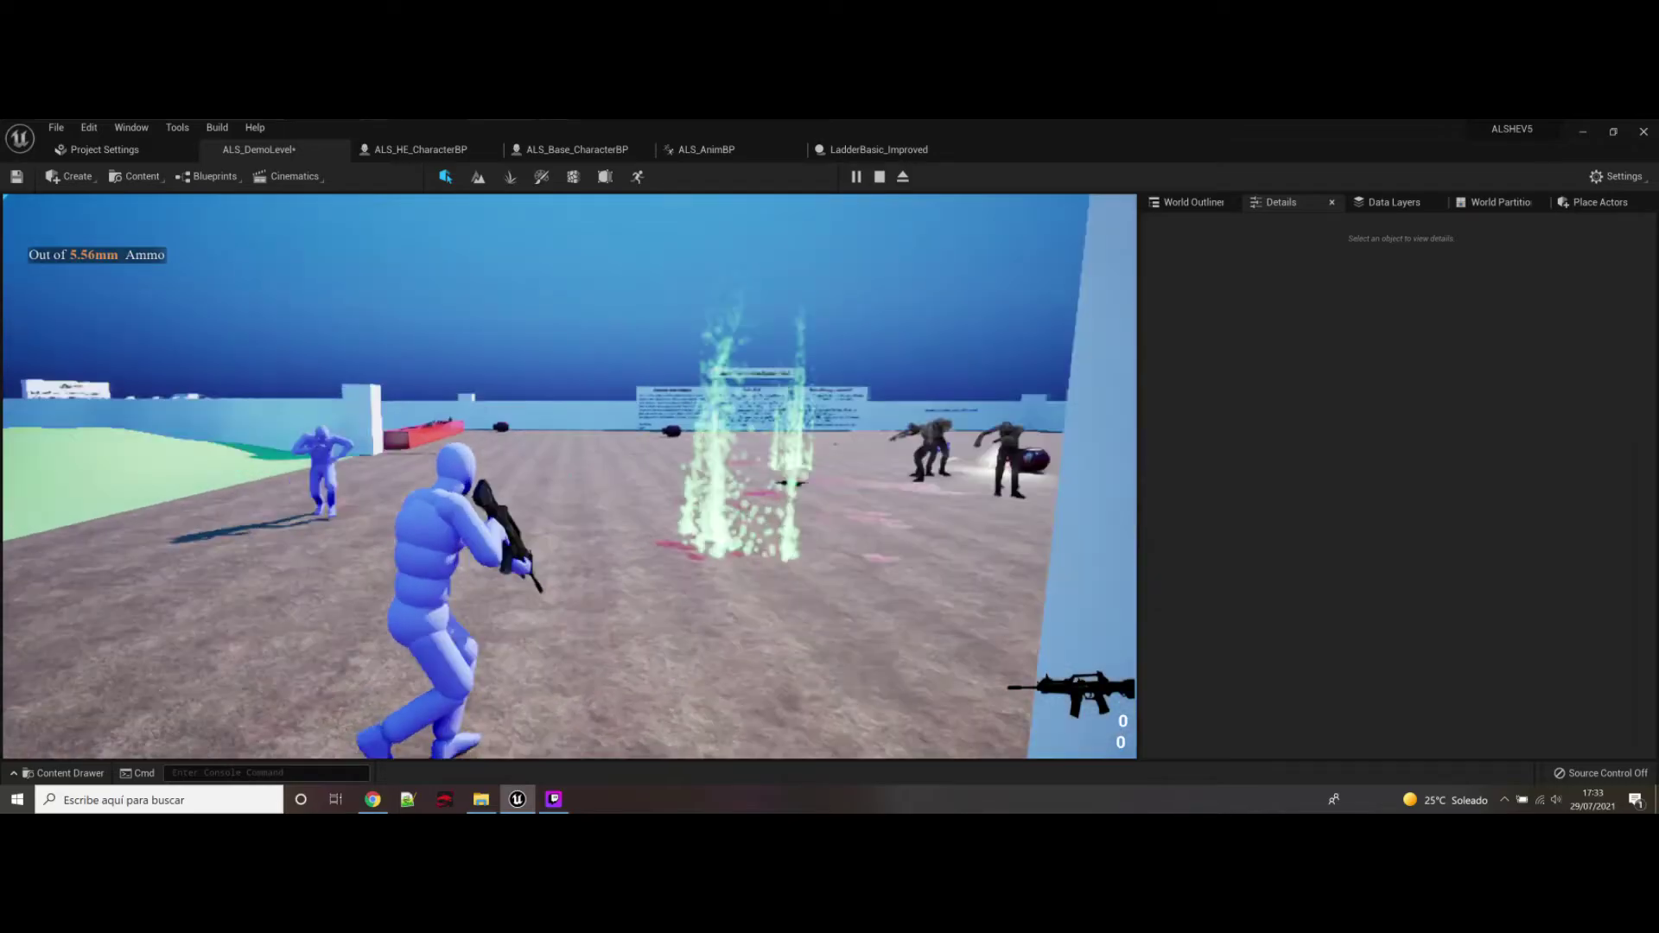
key("w")
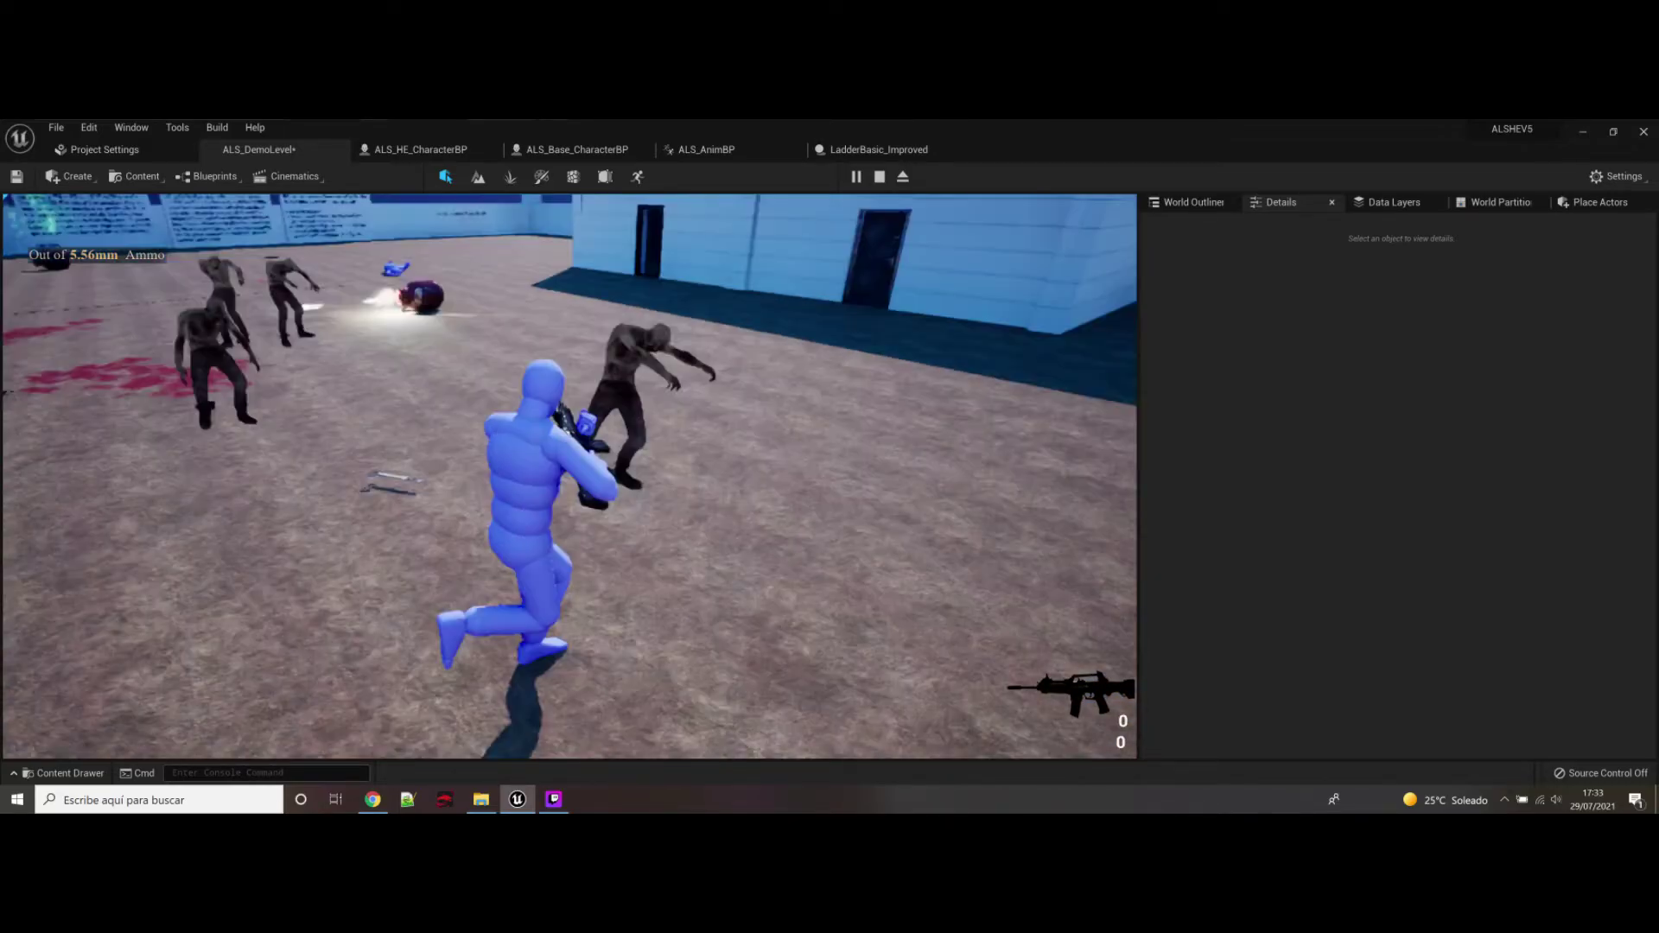
key("w")
key("e")
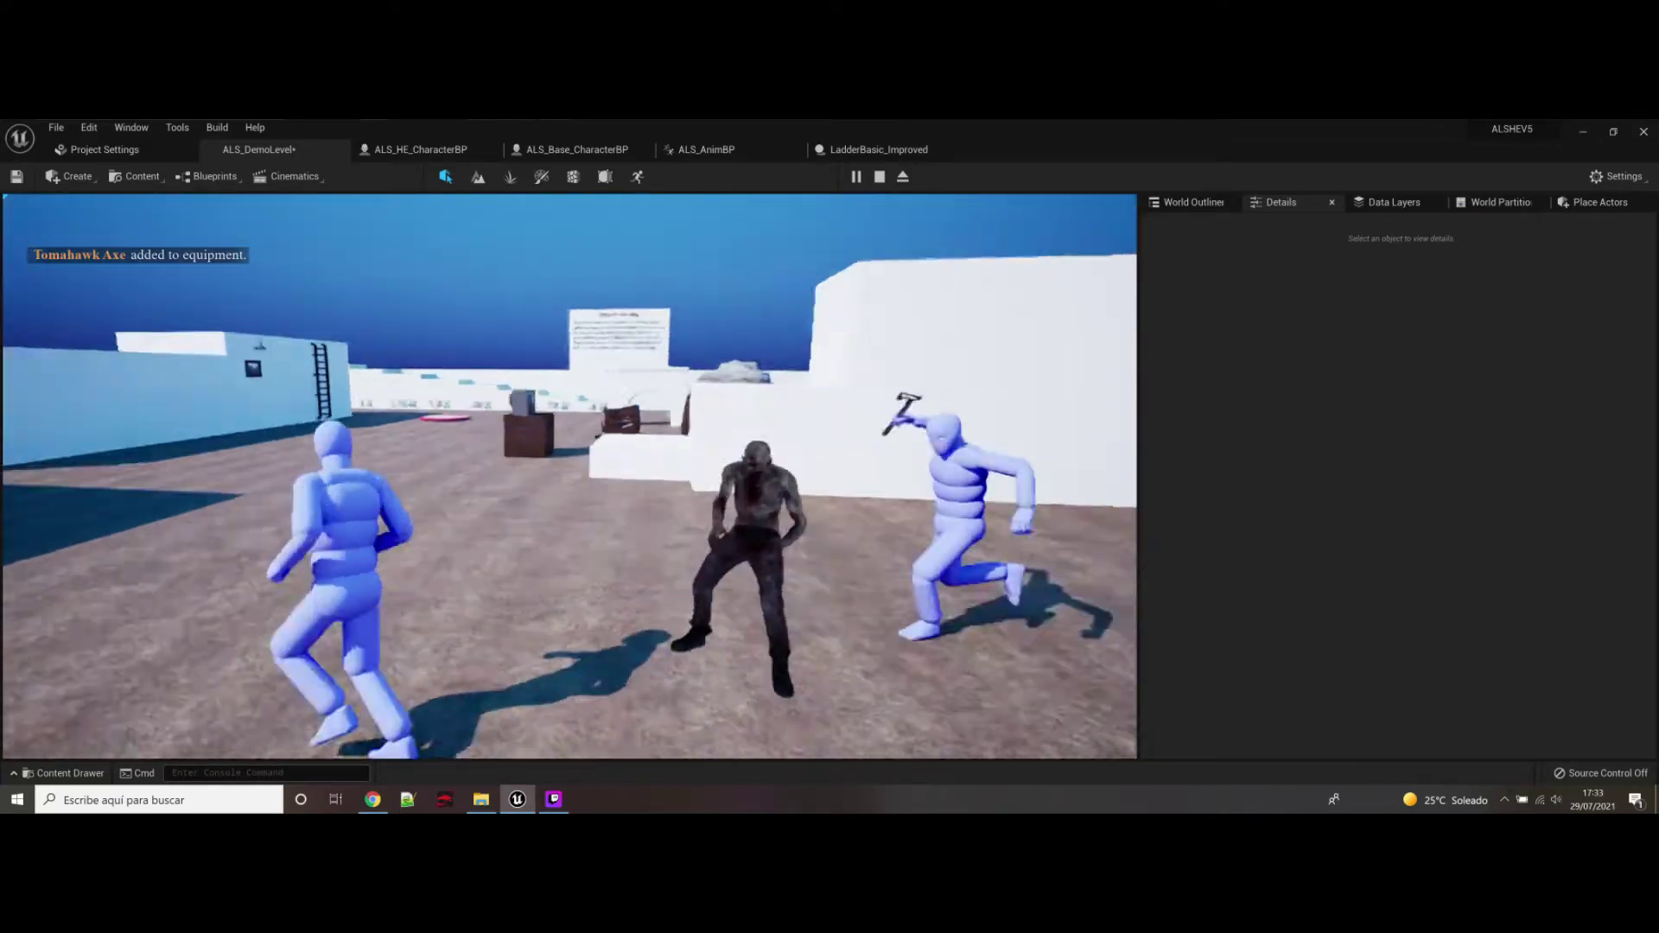
Step: Run at the nearby zombie with the Tomahawk Axe and jump while closing in
key("w")
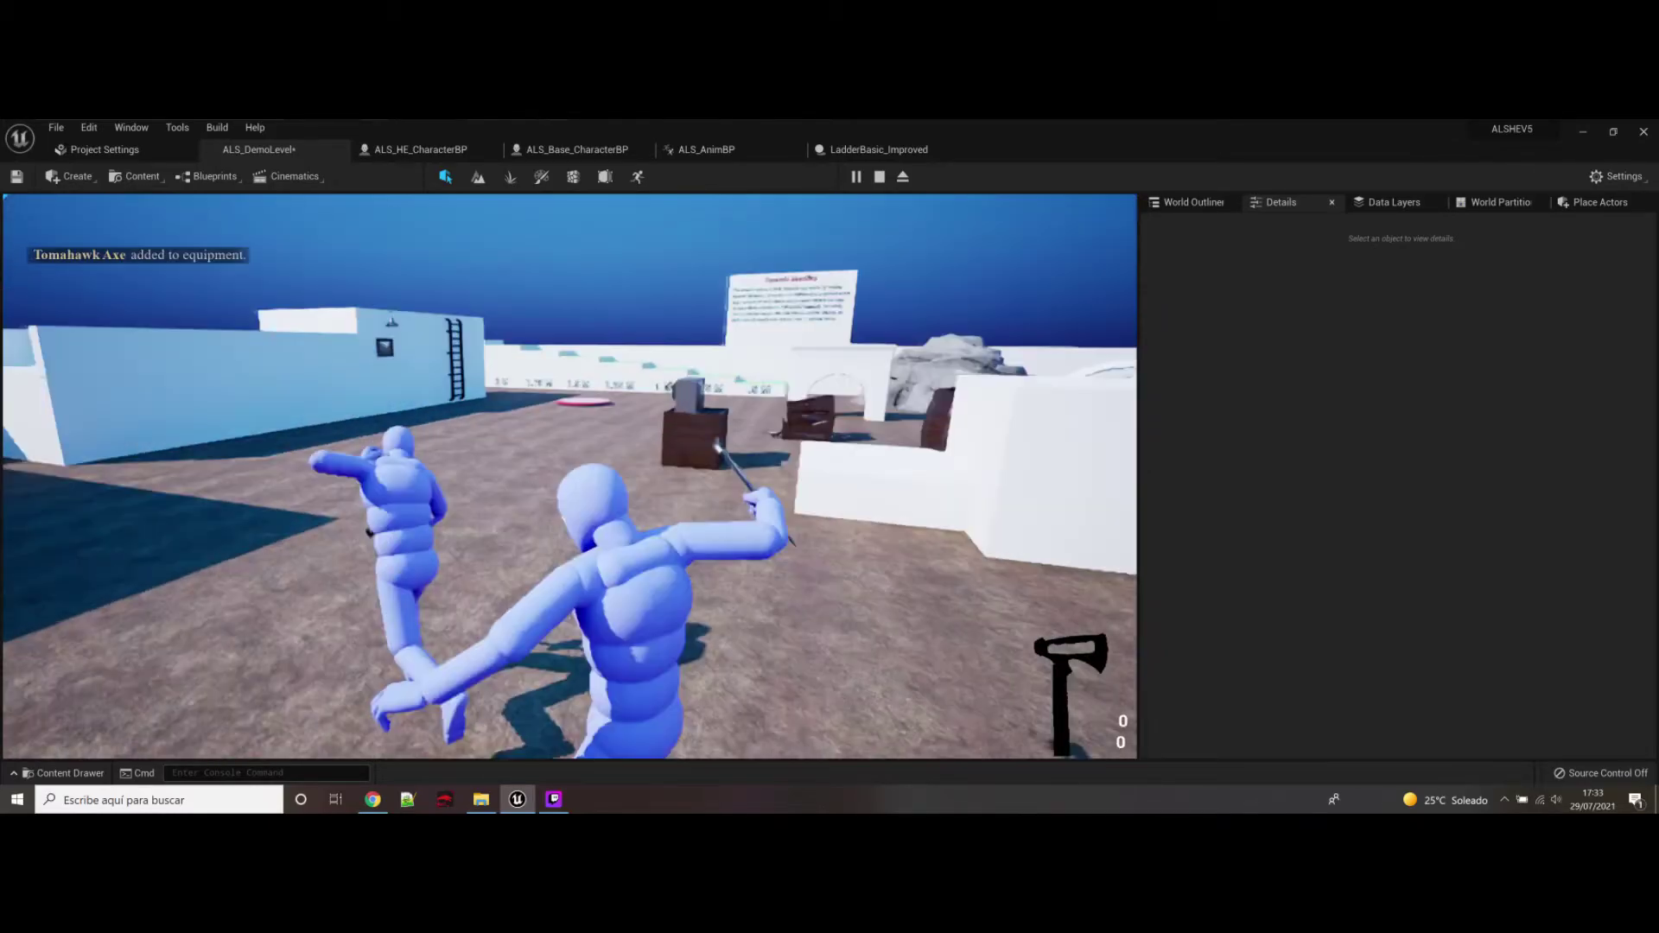
key("w")
key("space")
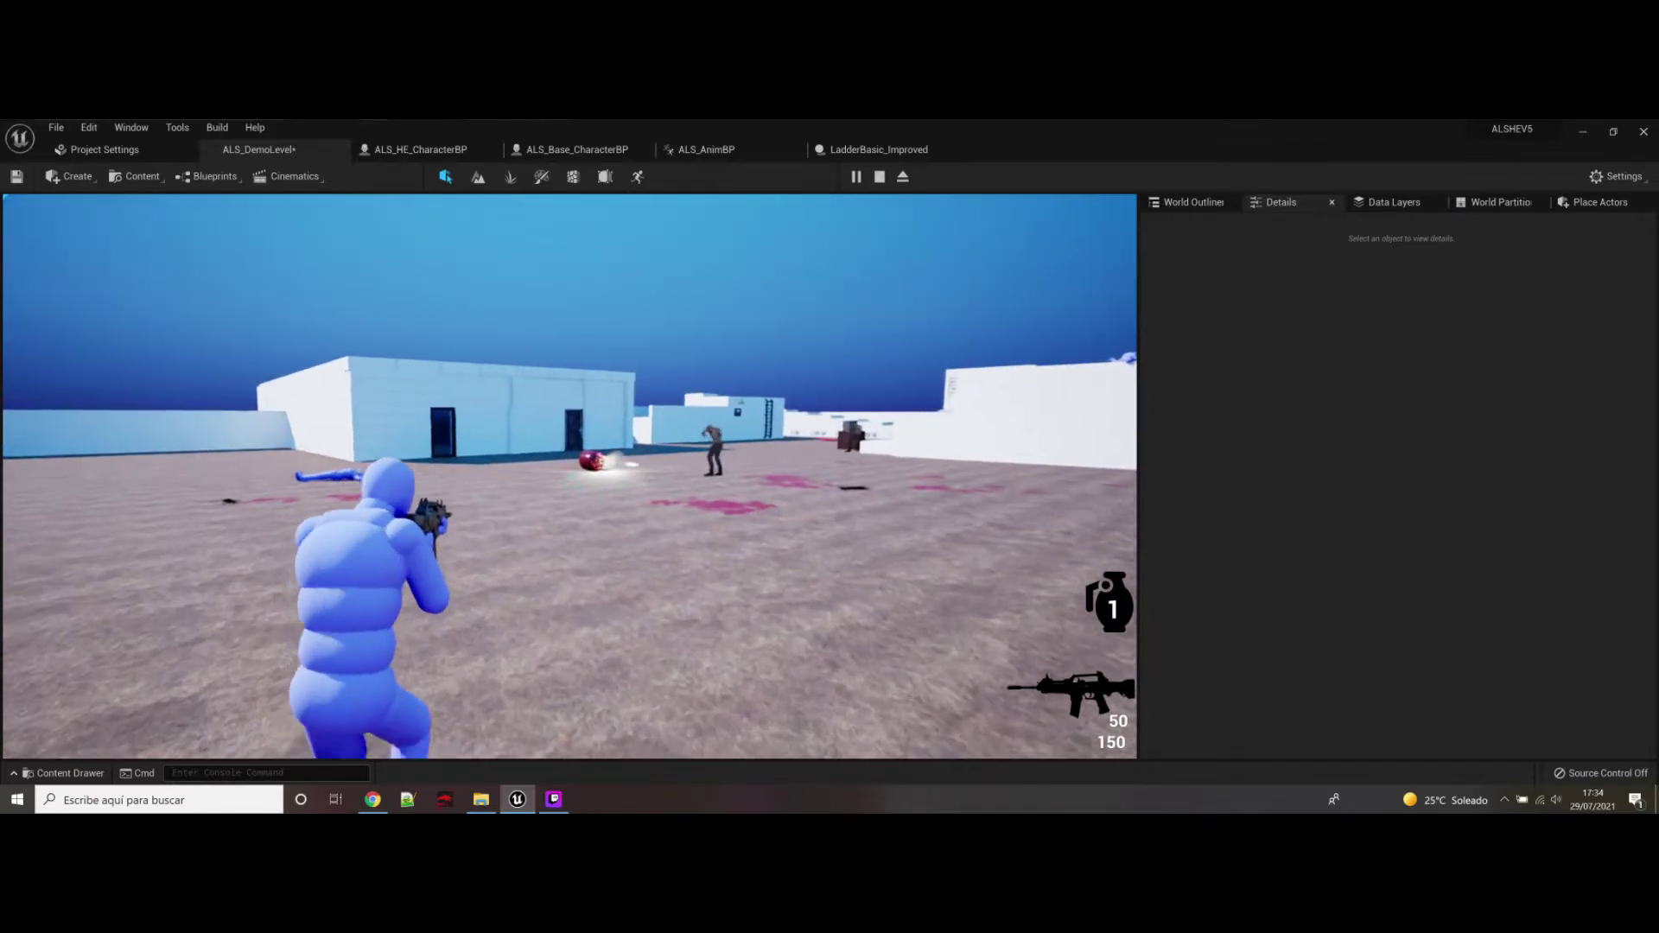
Step: Shoot the red explosive barrel and the remaining zombies with the assault rifle while advancing, and end the play test
left_click(570, 477)
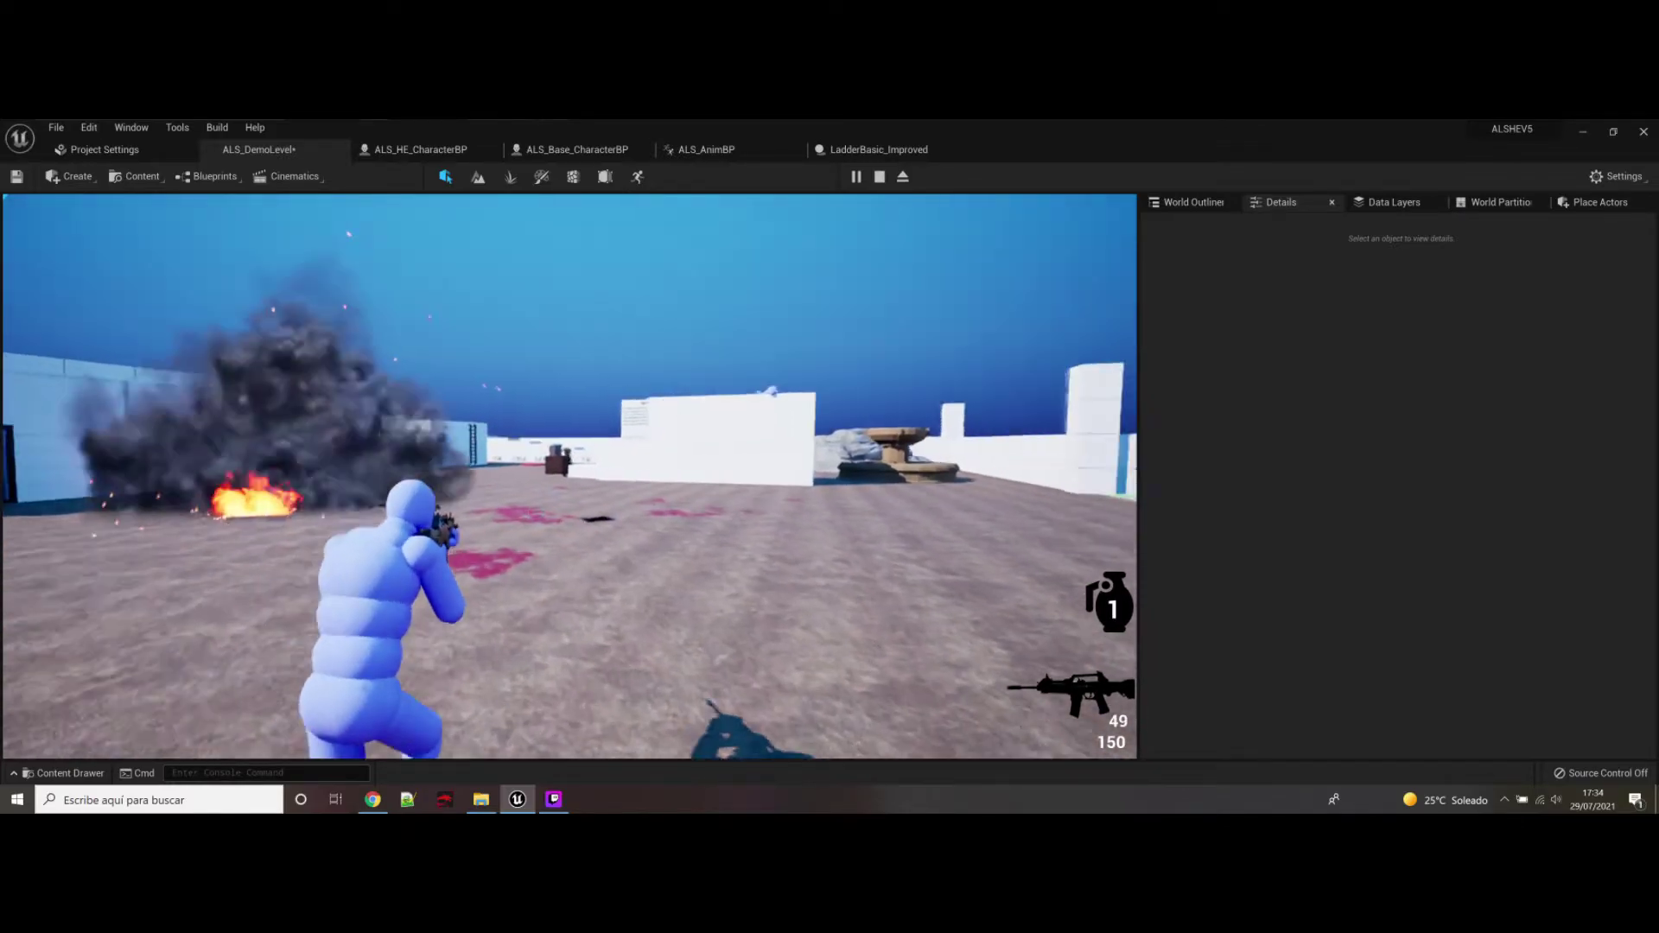
key("w")
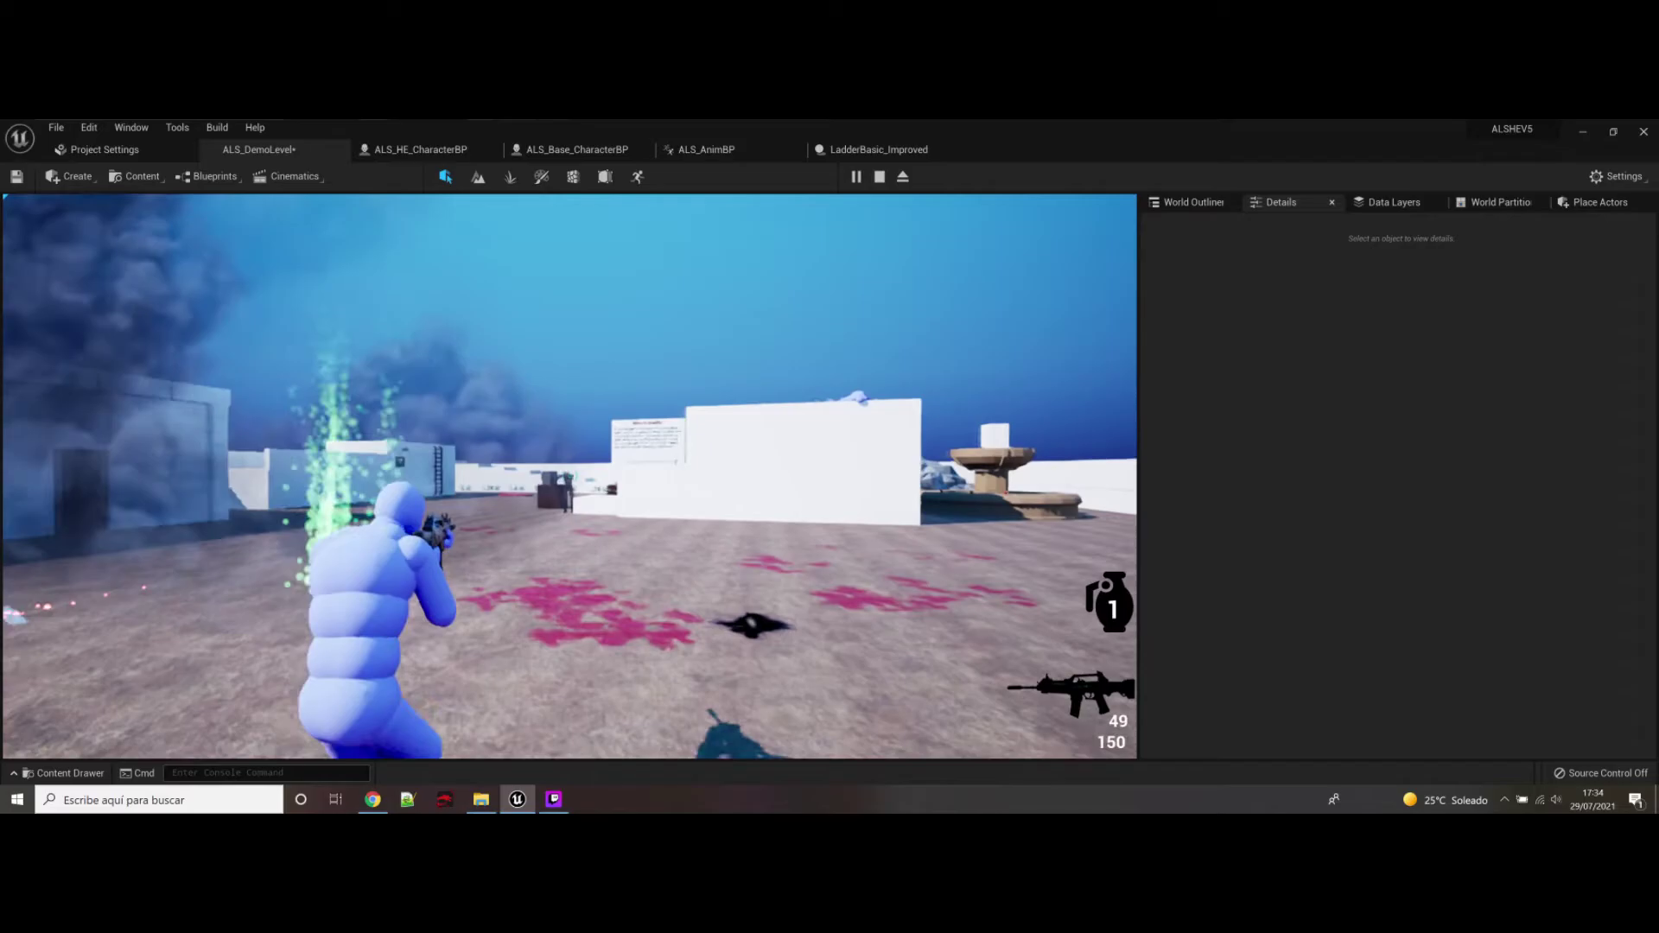
left_click(570, 477)
key("w")
left_click(570, 477)
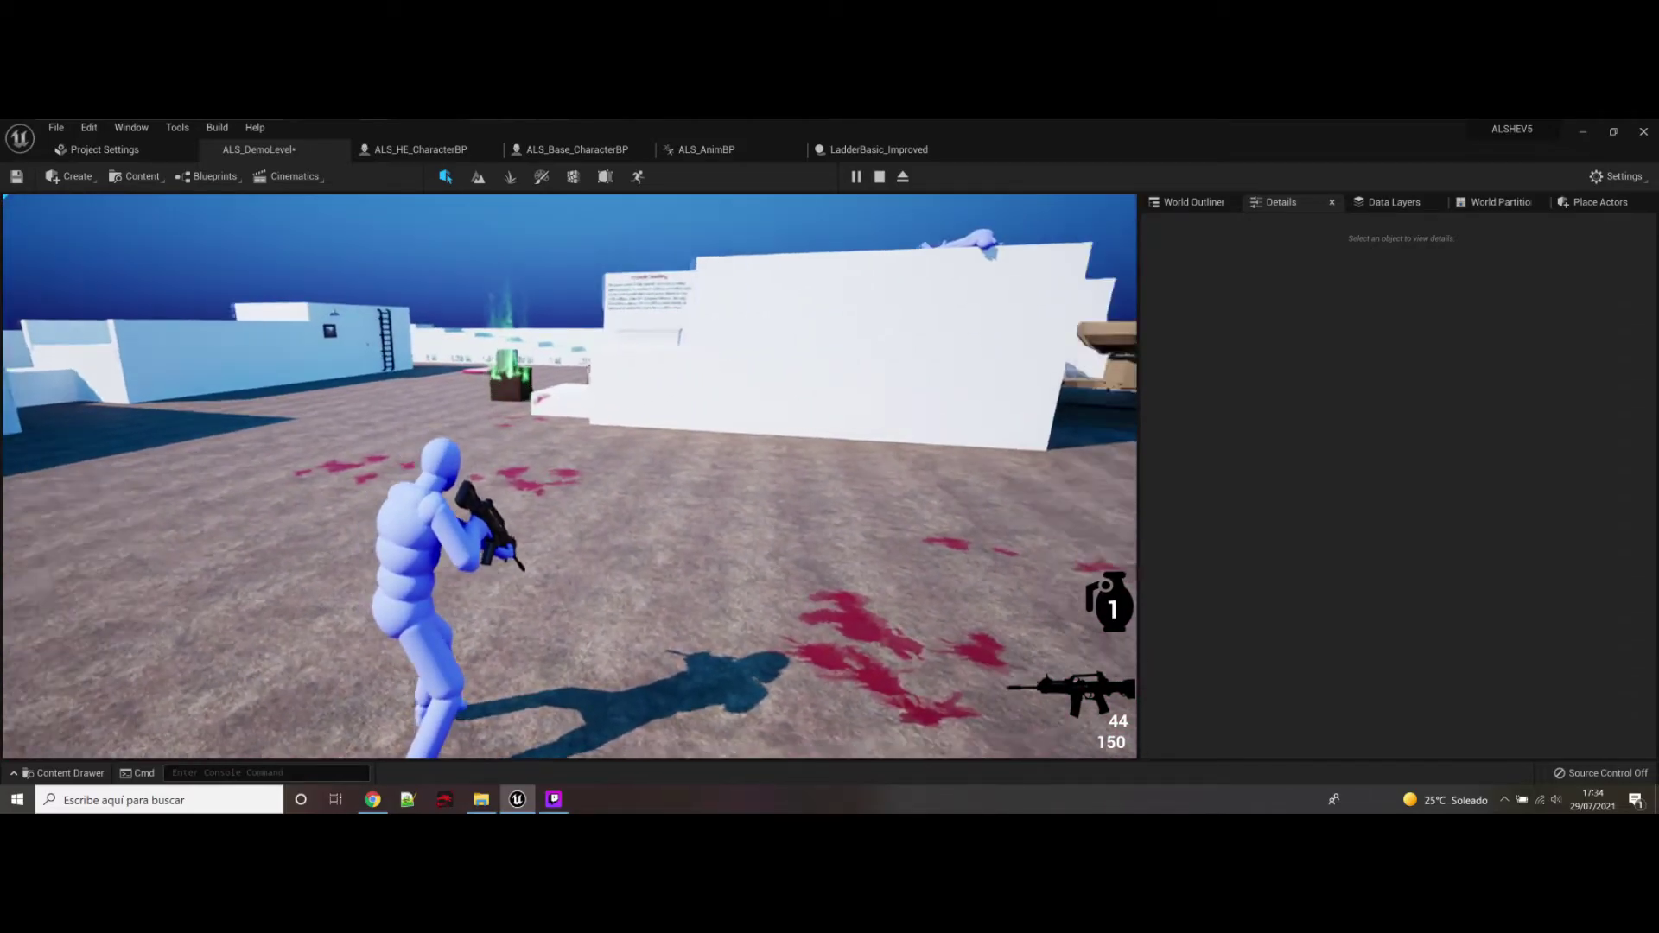
key("Escape")
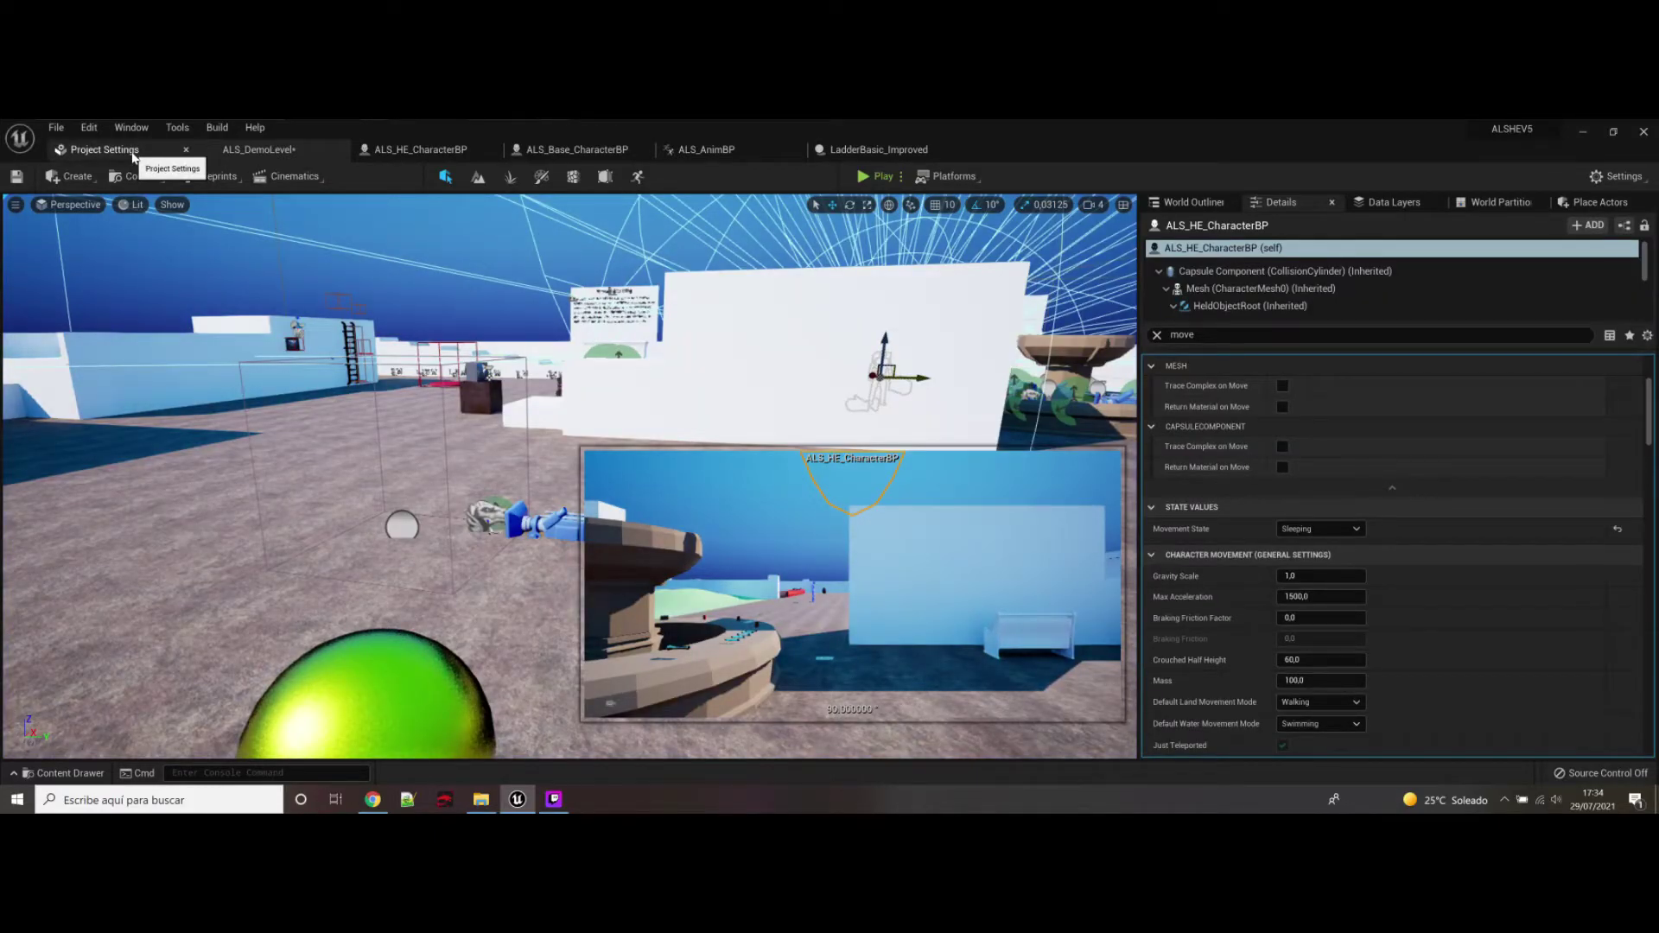
Step: Open the ALS_AnimMan_CharacterBP_Enemy_Zombie blueprint from the CharacterLogic folder and select its DissolveOnDeath component
left_click(69, 773)
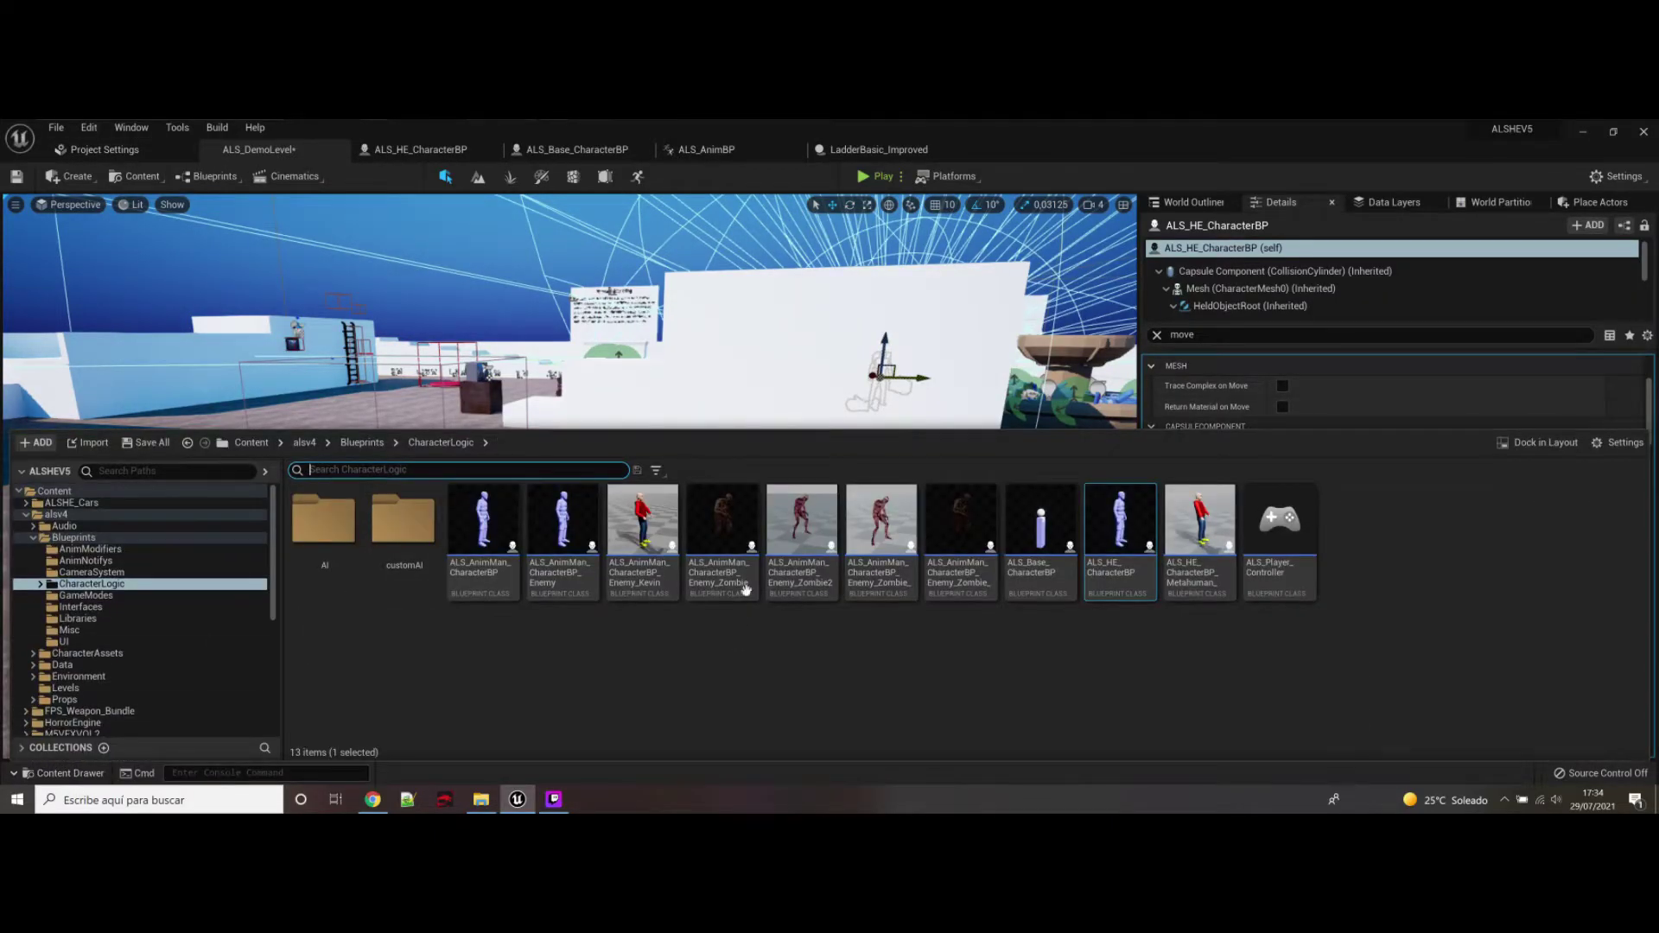
double_click(738, 527)
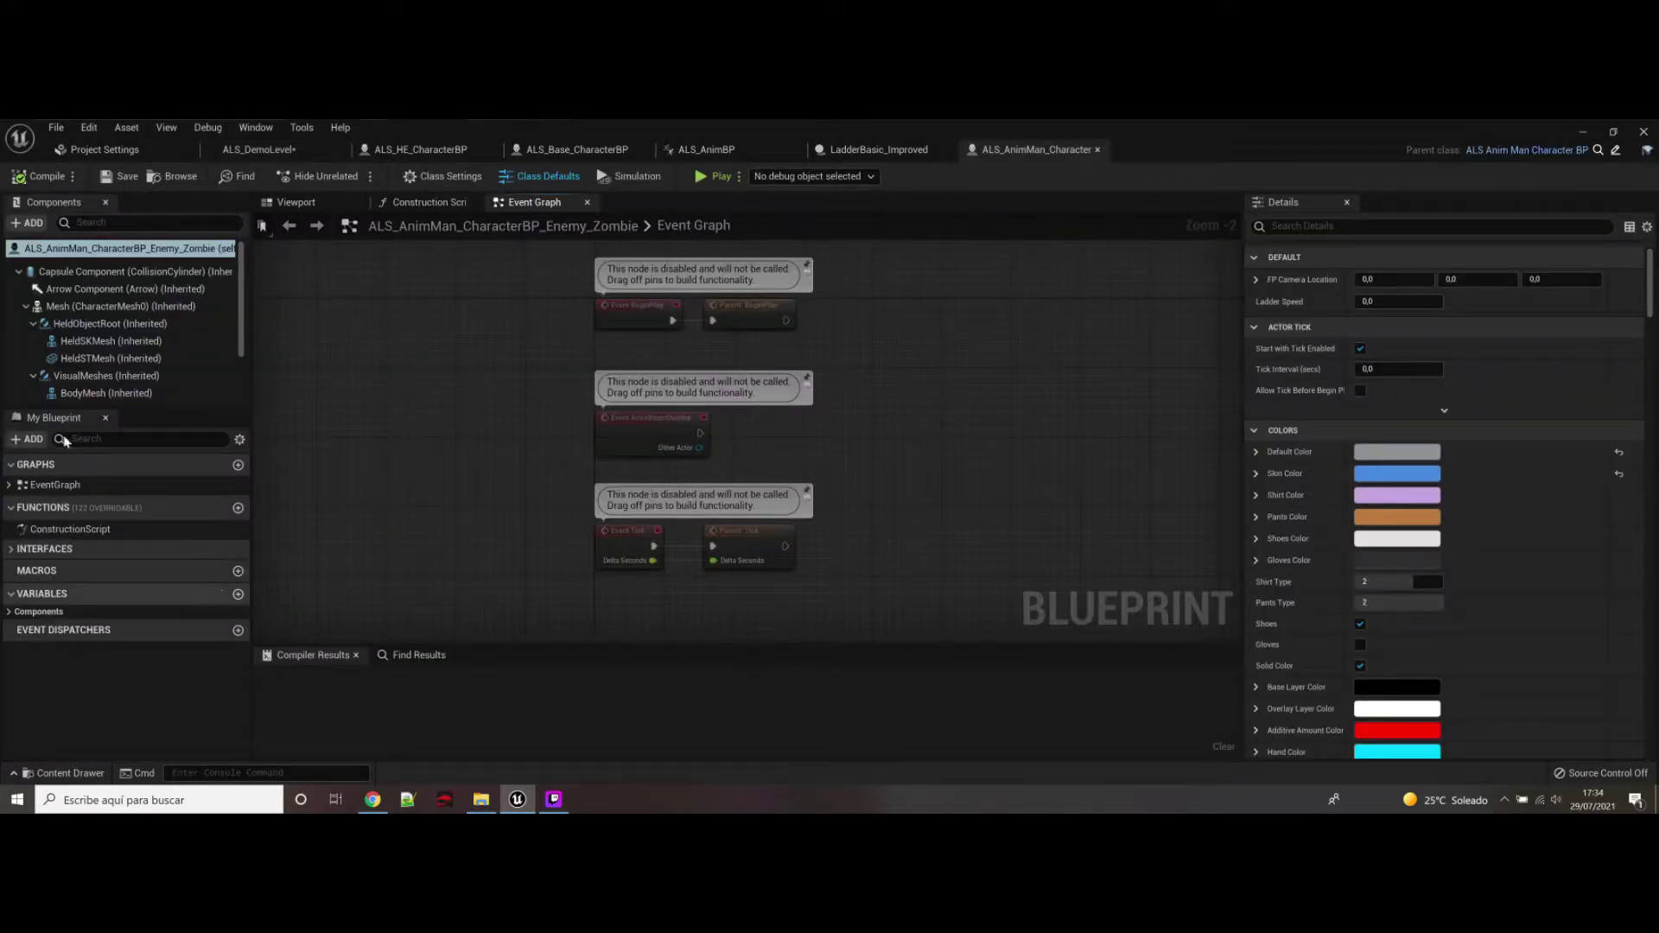
scroll(82, 371, "down", 2)
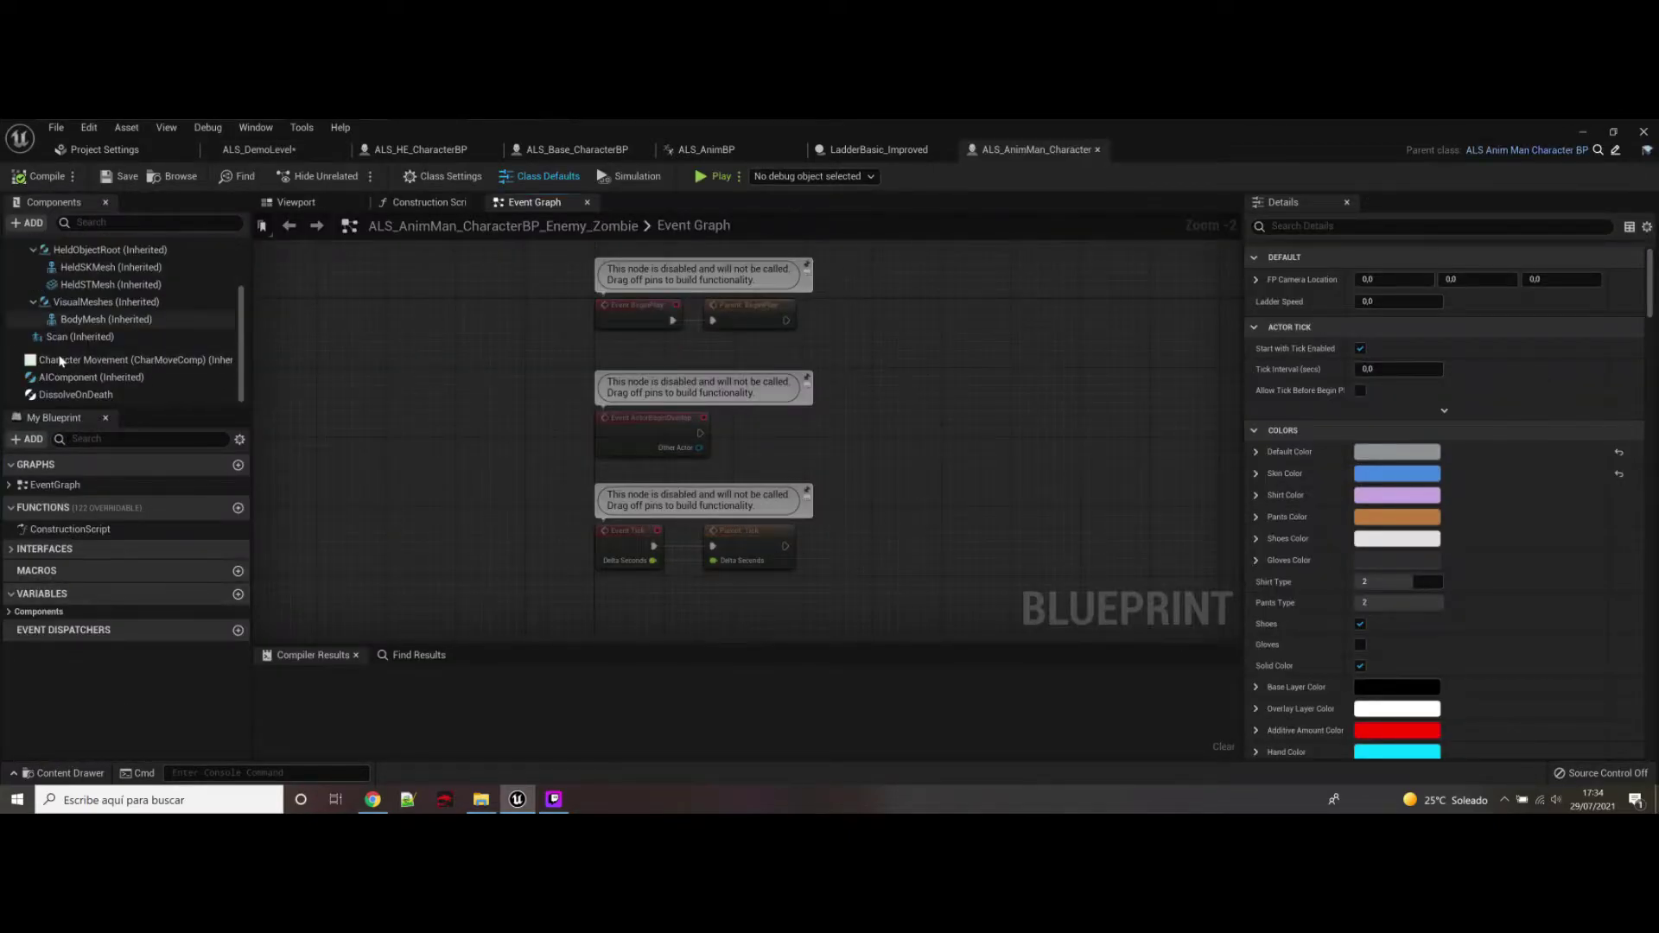
left_click(87, 396)
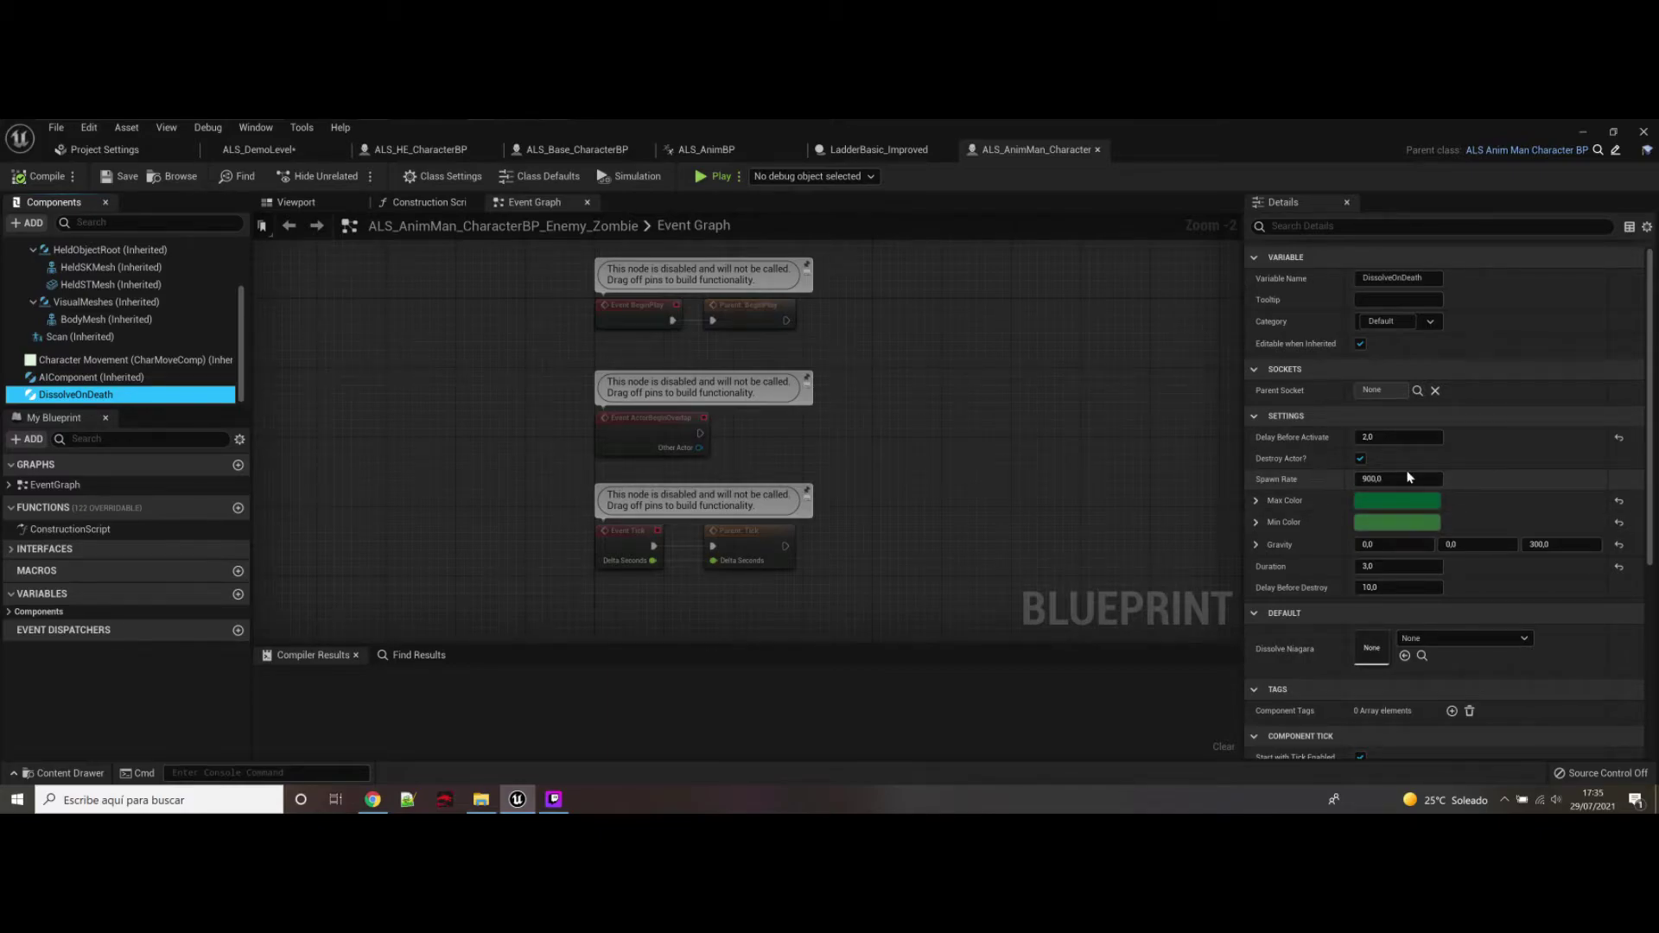
Step: Set the DissolveOnDeath component's Gravity Z to 50, and compile and save the blueprint
left_click(1547, 545)
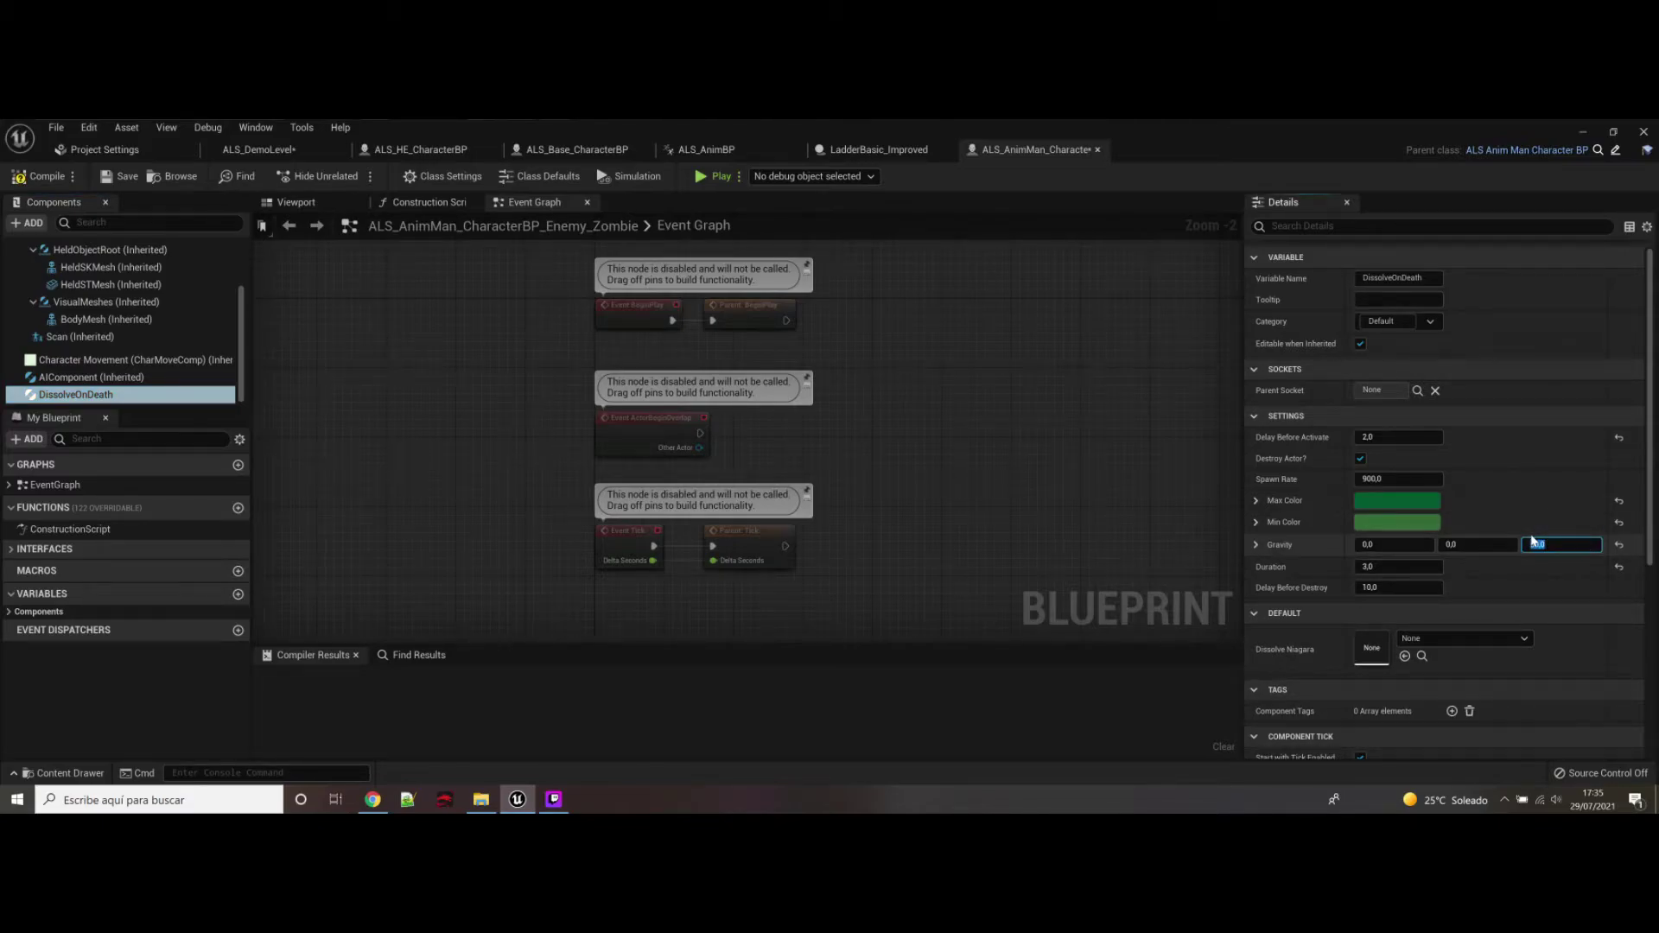
type("50")
key("Return")
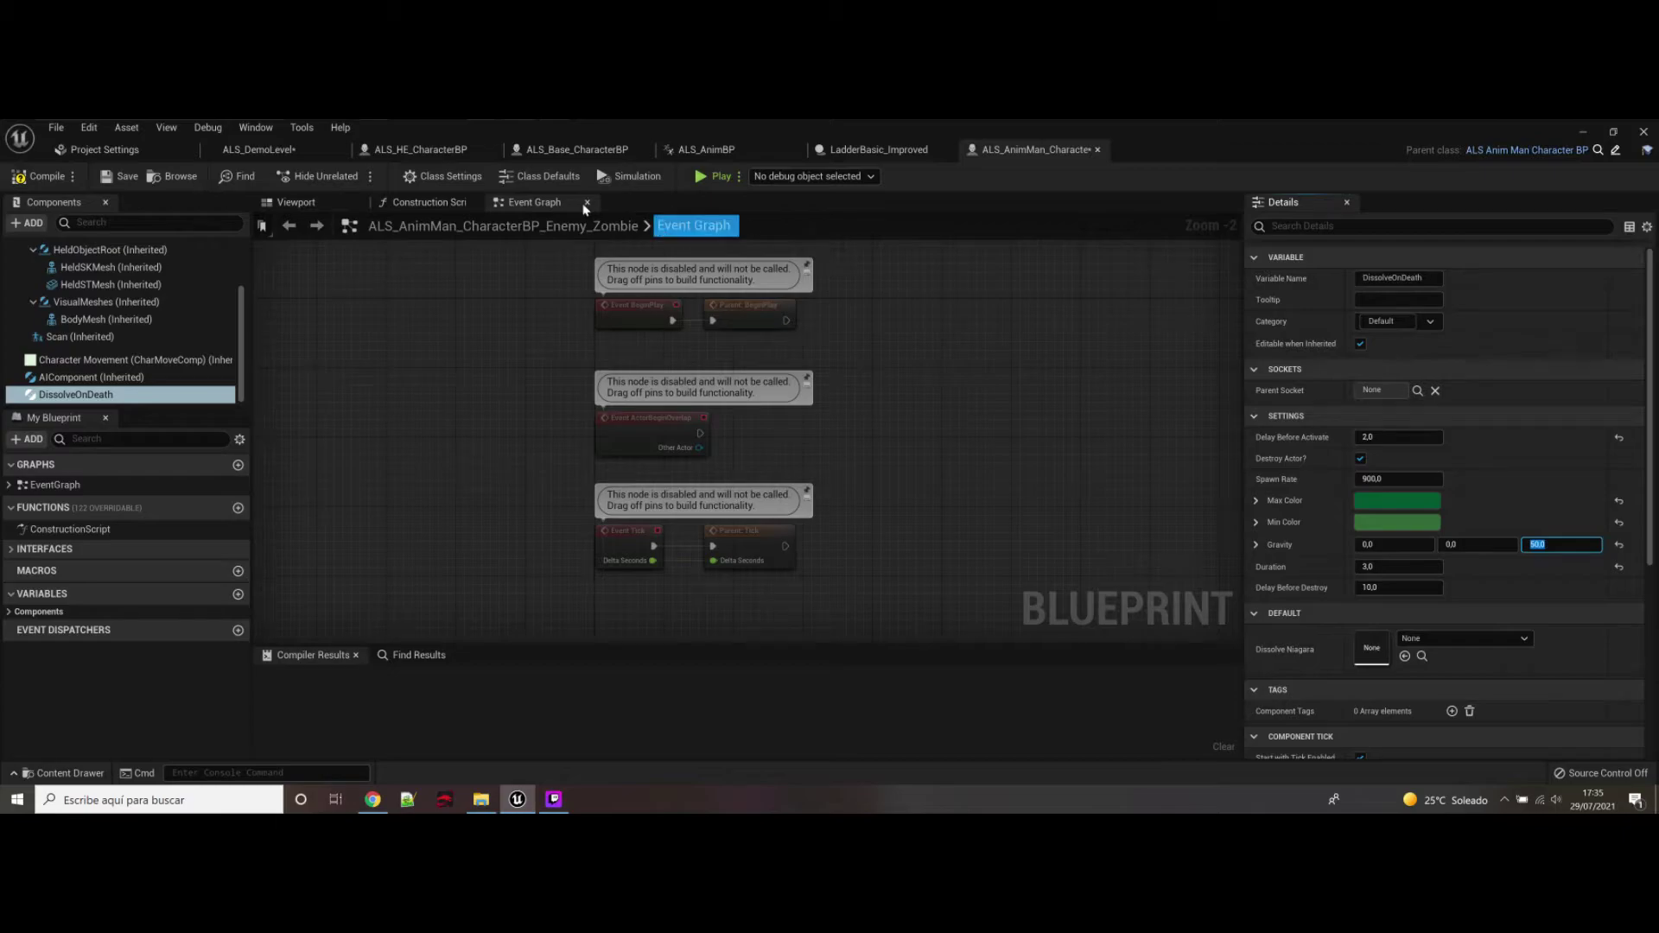
left_click(39, 176)
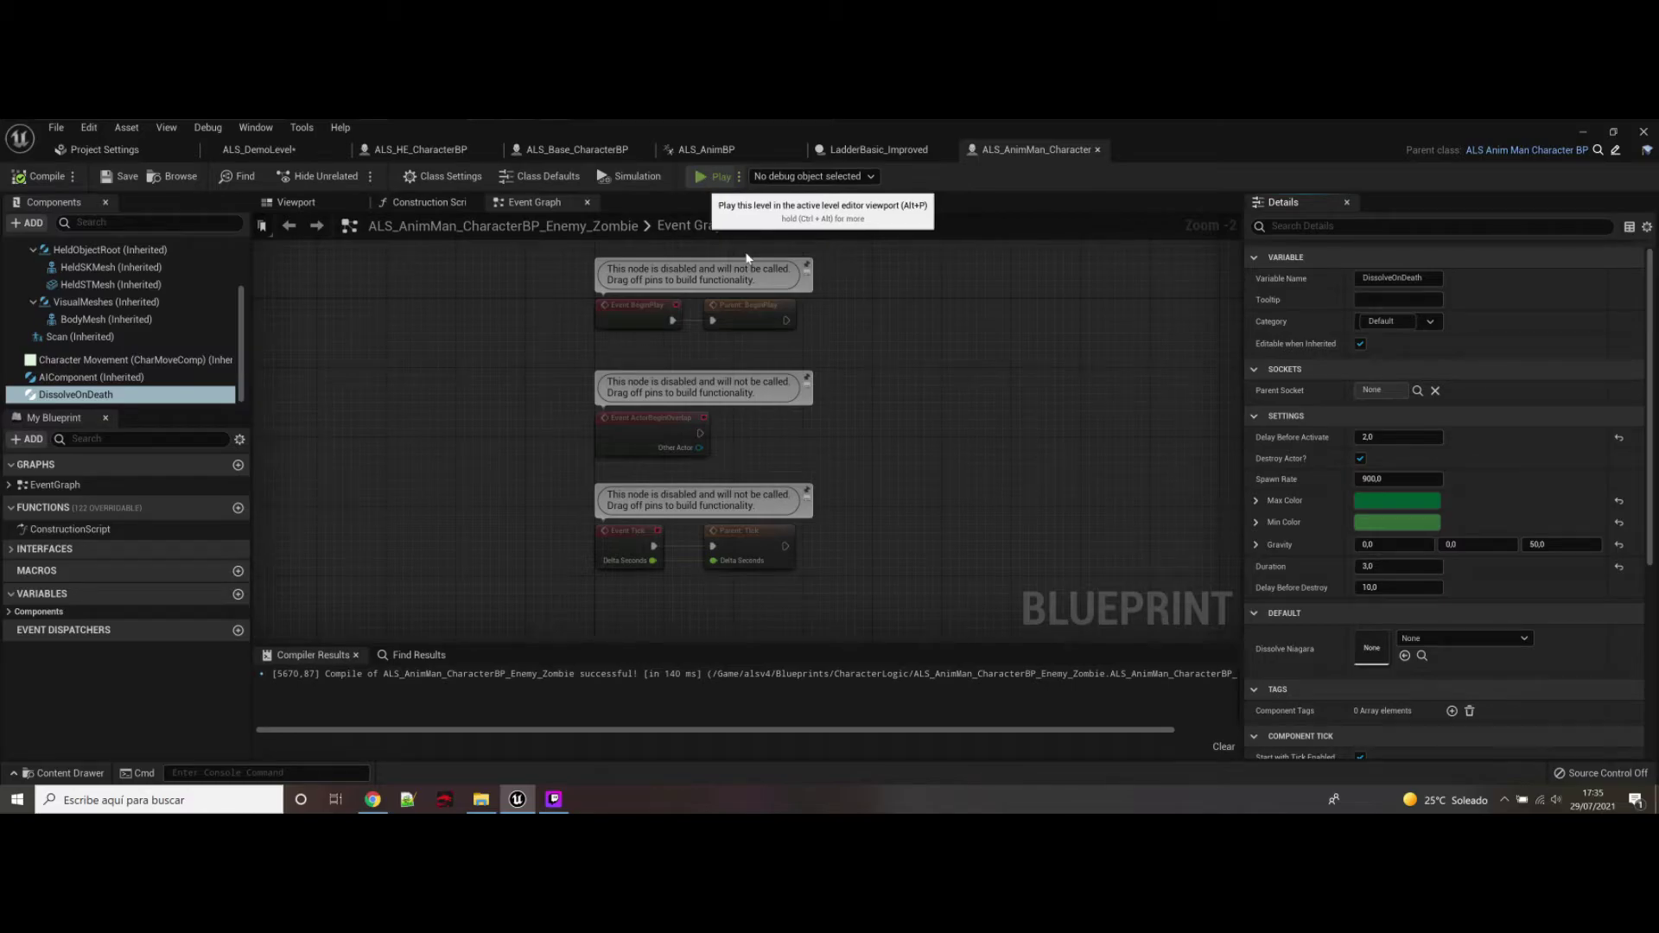
Step: Play the level, wake the sleeping character, and walk around the fountain toward the zombies with the rifle
left_click(704, 177)
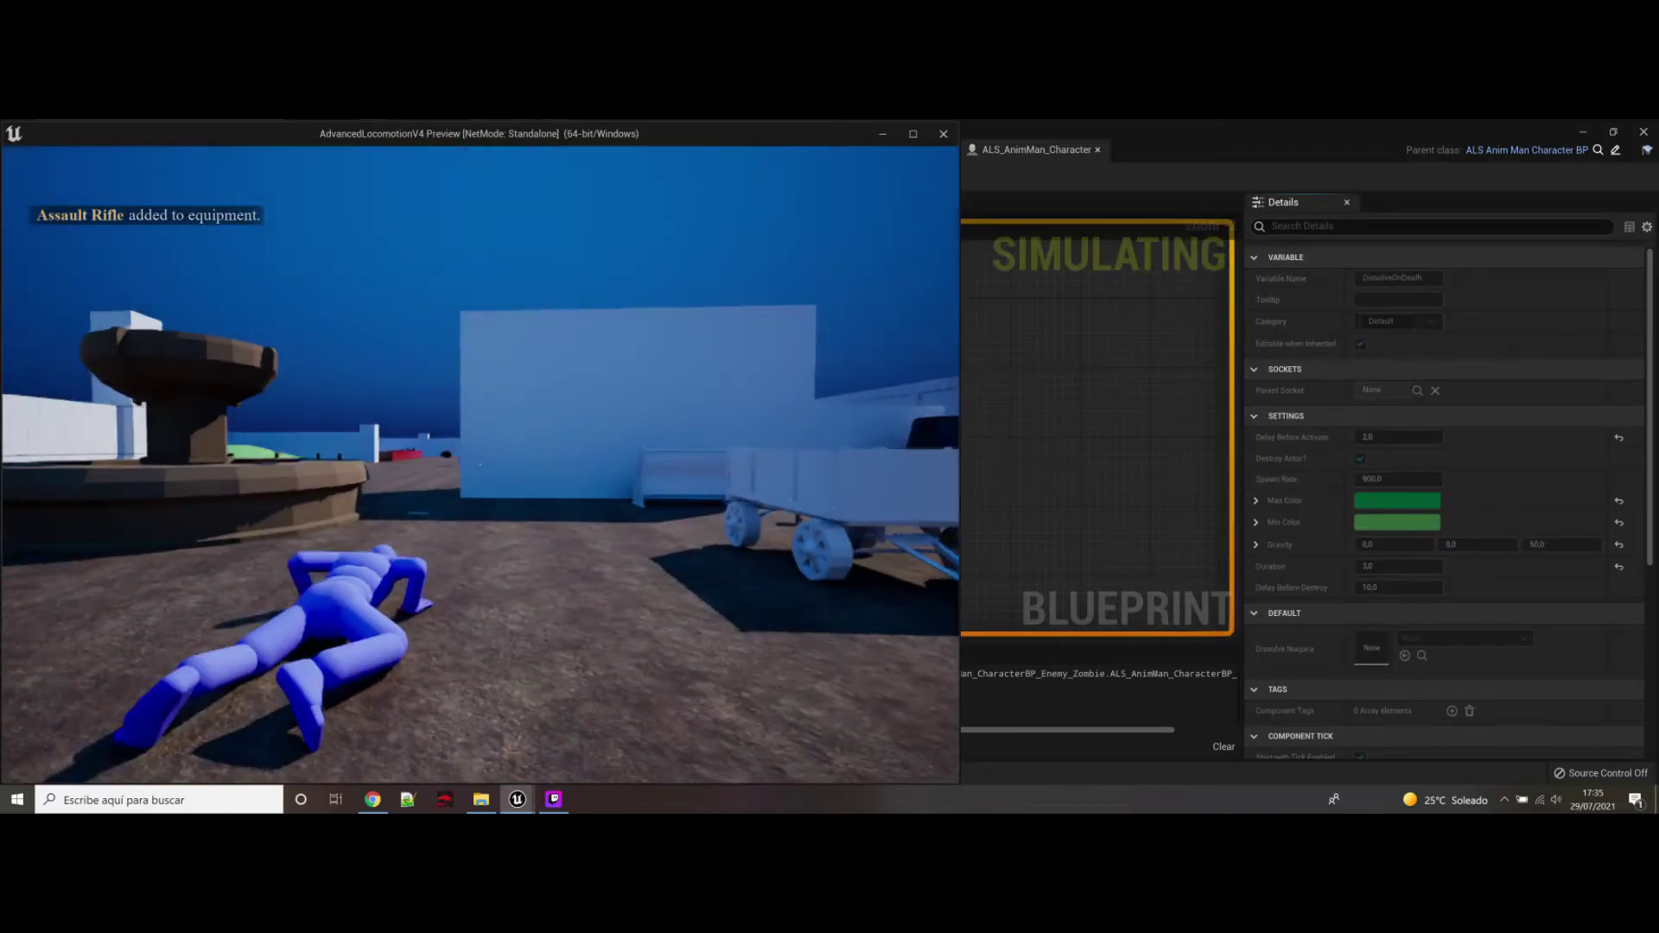
key("w")
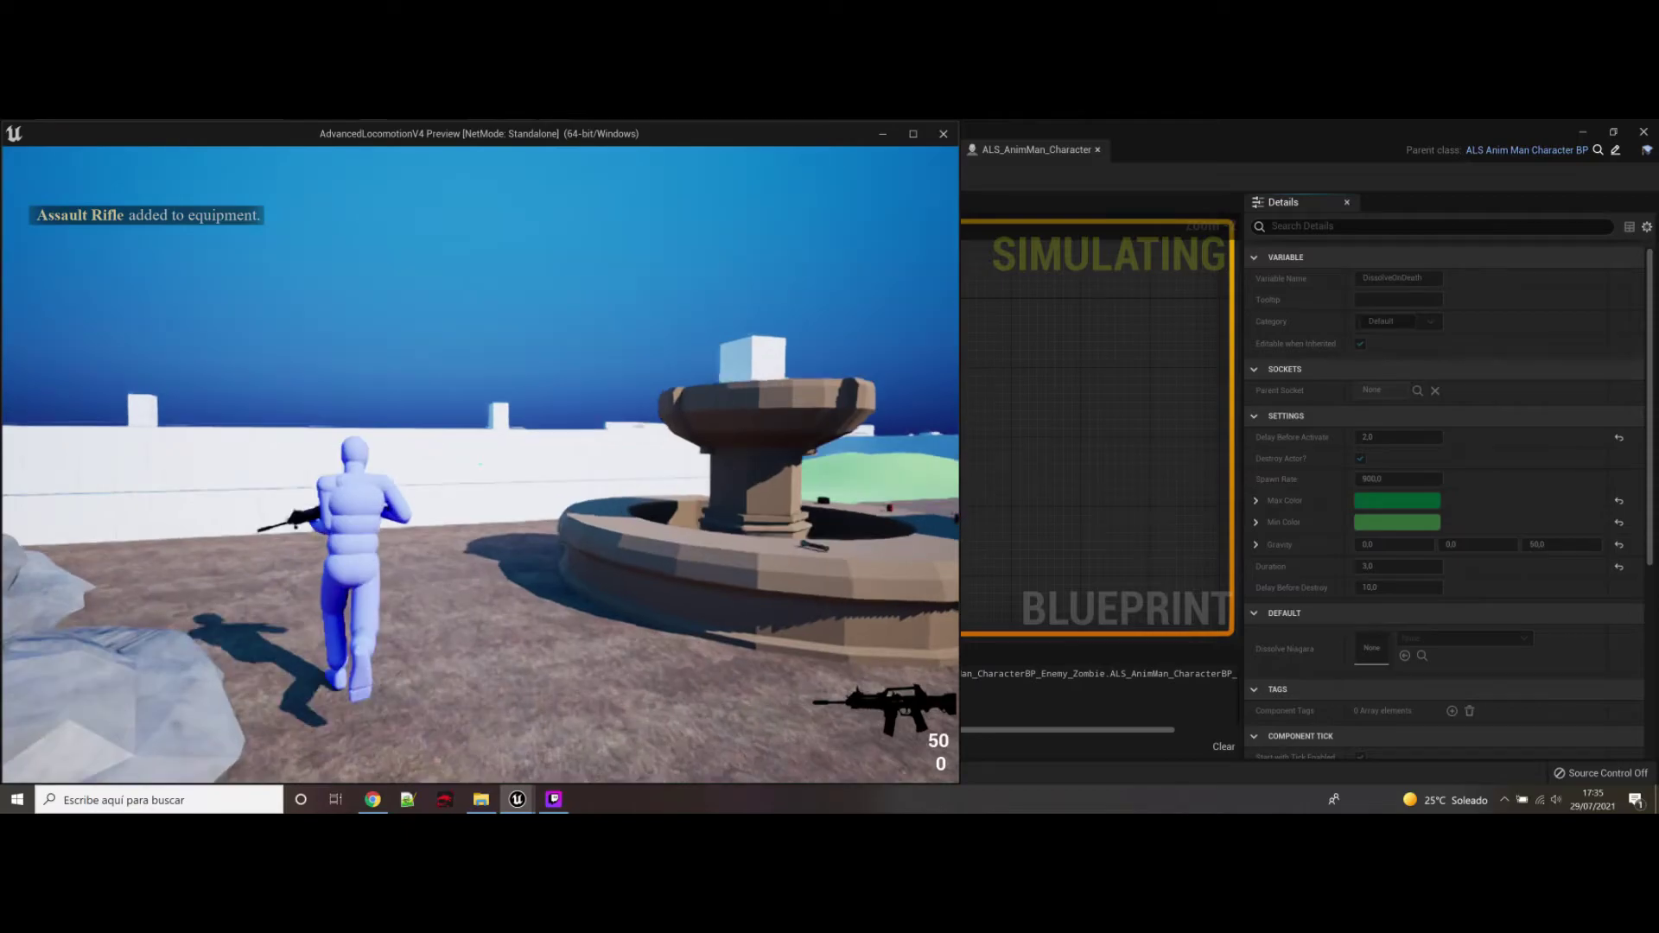
key("w")
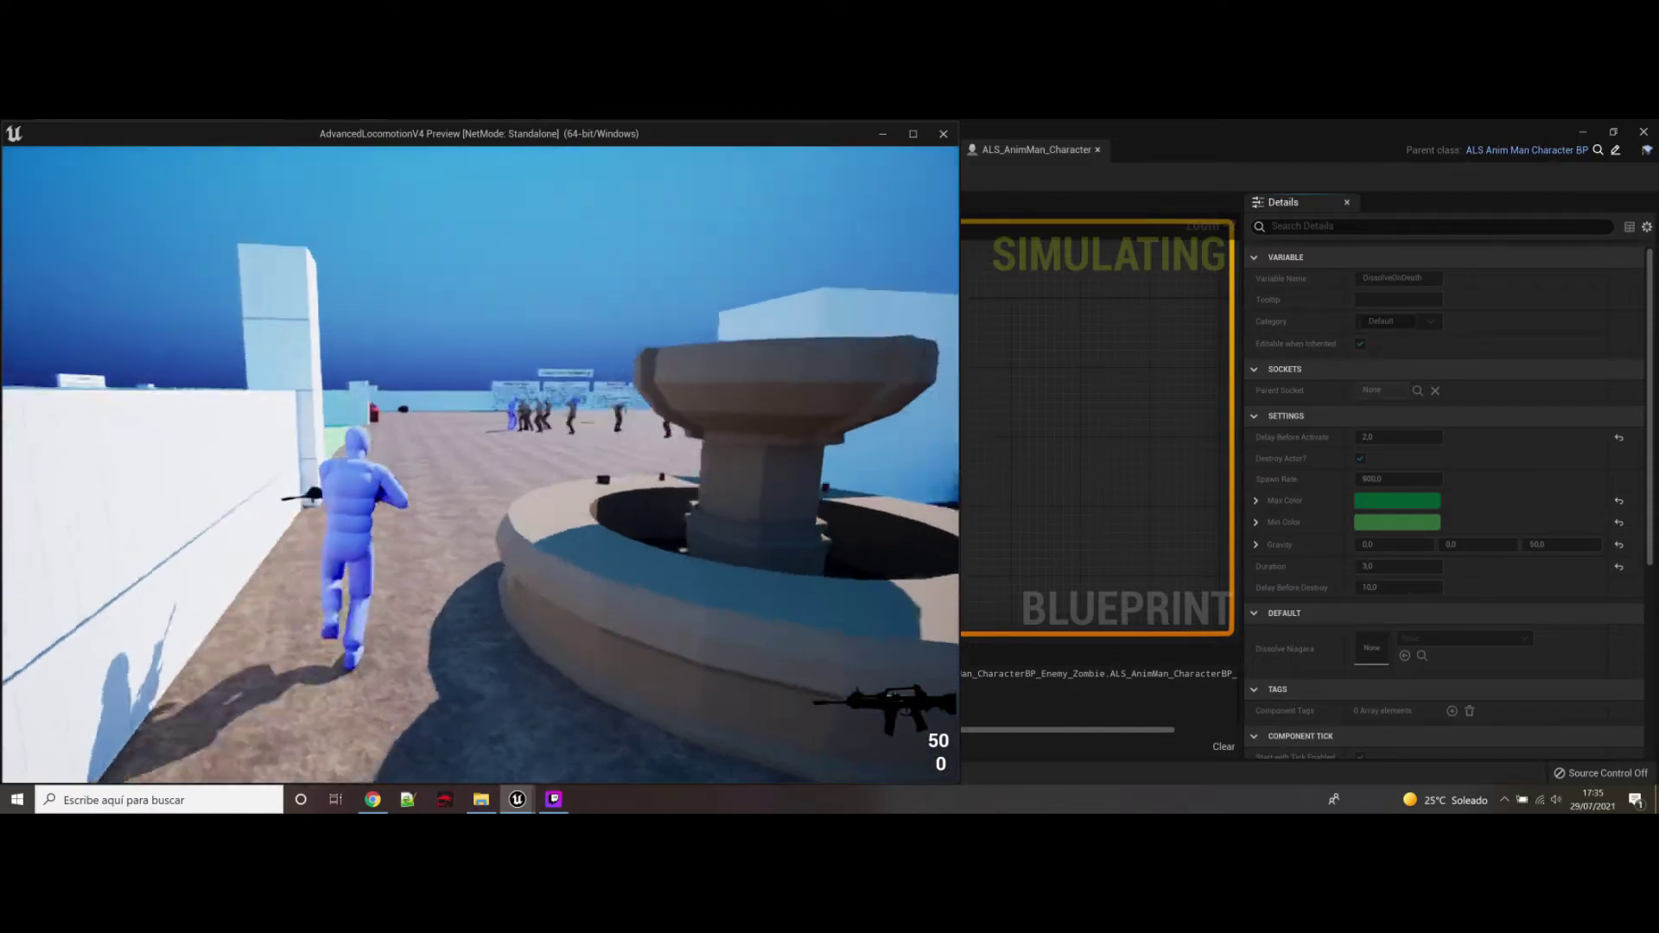
key("w")
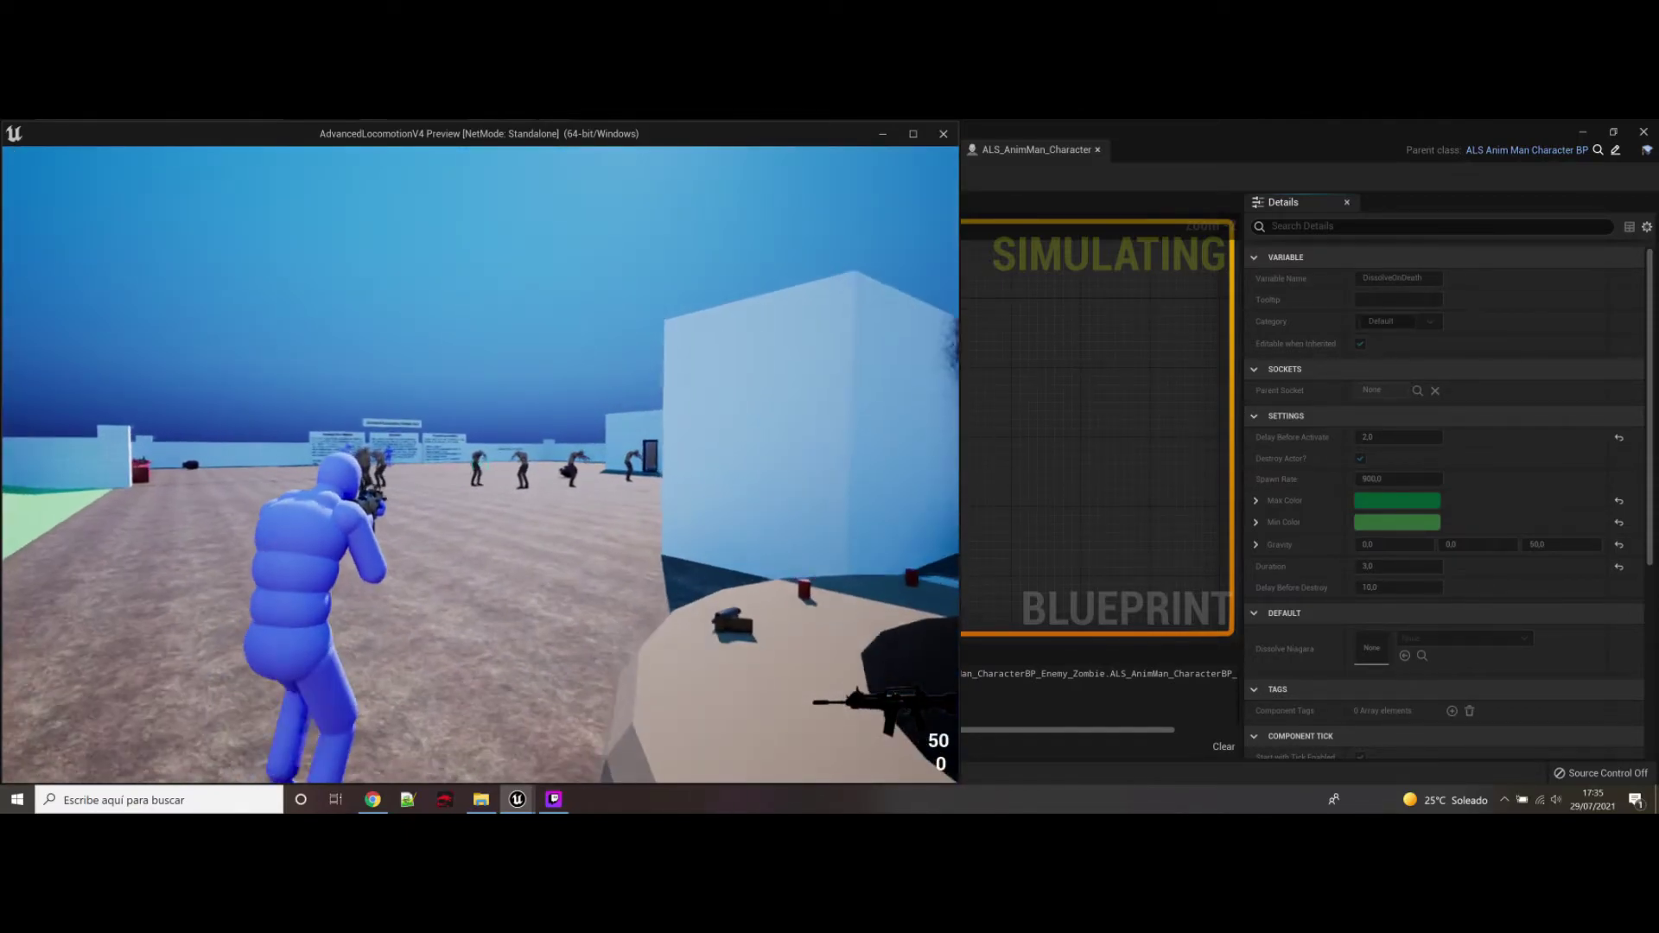
Step: Fire four rifle shots at the zombies, walk closer to check the green dissolve effect, and end the play test
left_click(480, 465)
left_click(481, 465)
left_click(481, 465)
left_click(480, 465)
key("w")
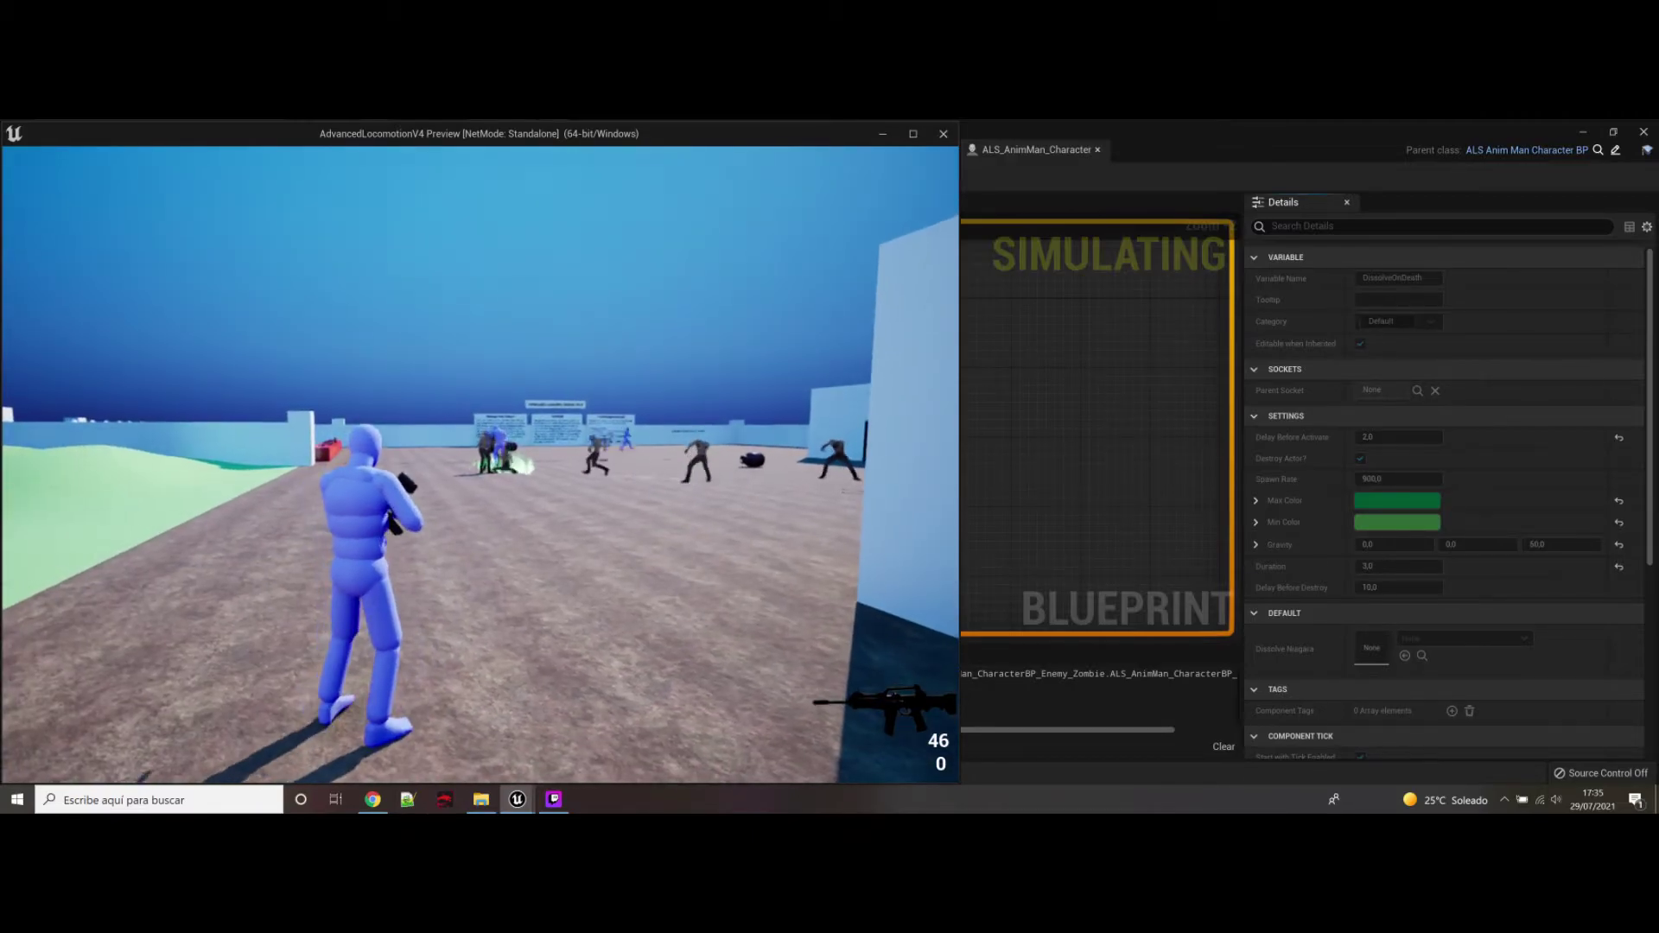
key("Escape")
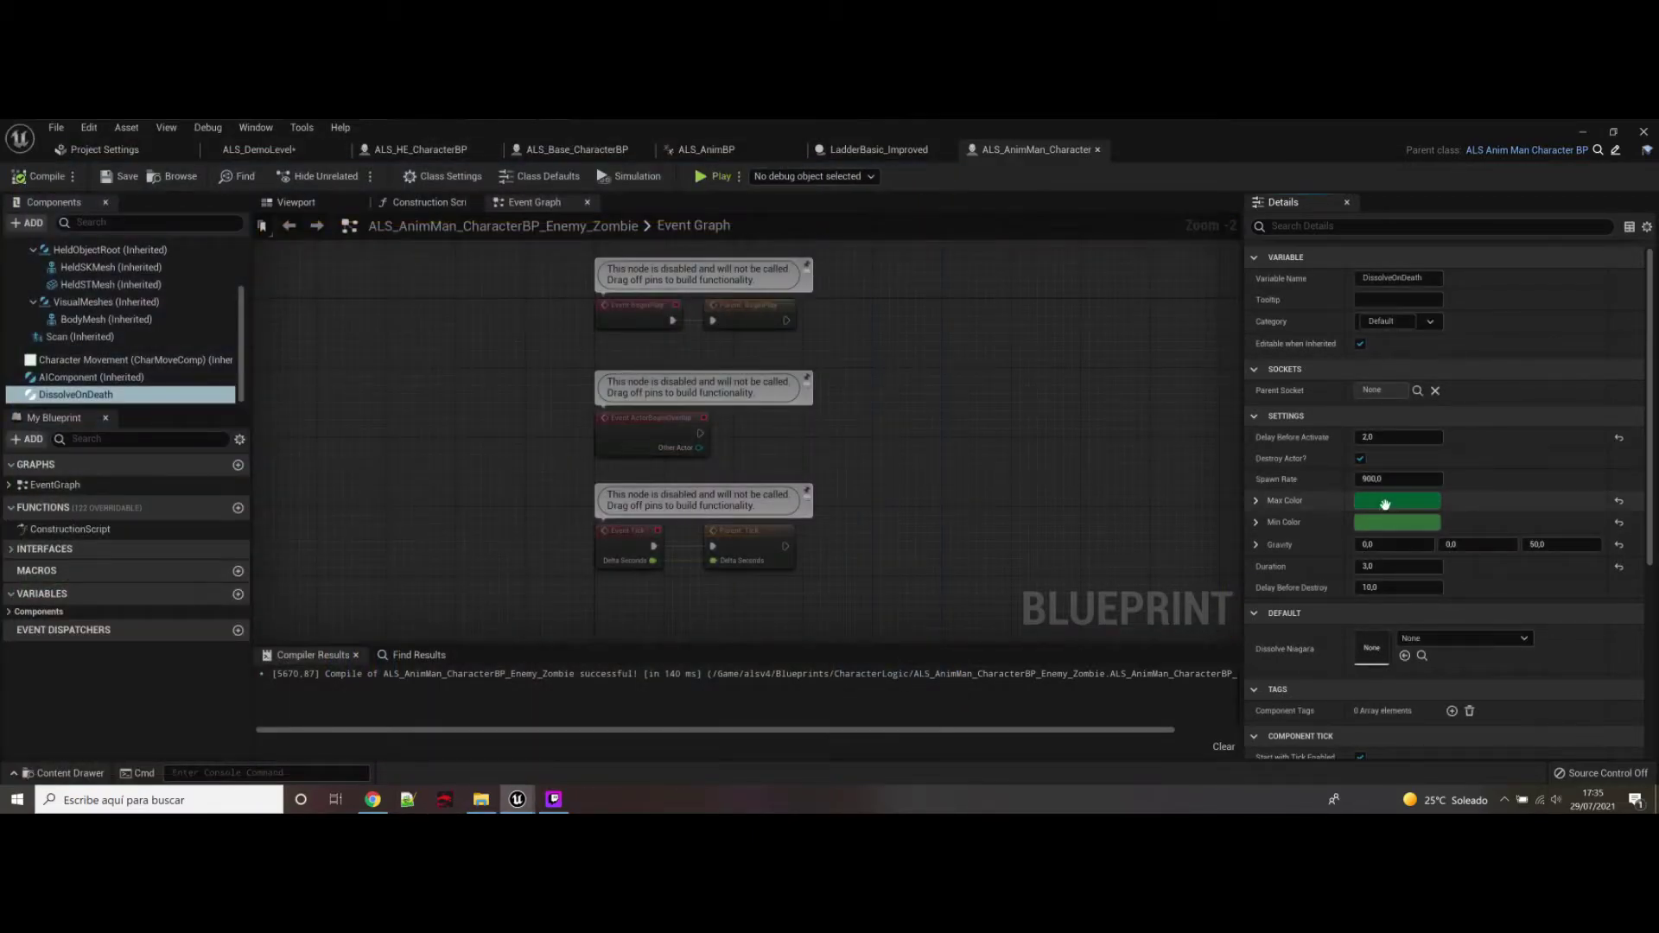
Step: Set the DissolveOnDeath Max Color to bright yellow (F4DF46) and its Min Color to light orange (E5B26A)
left_click(1384, 503)
left_click(1198, 576)
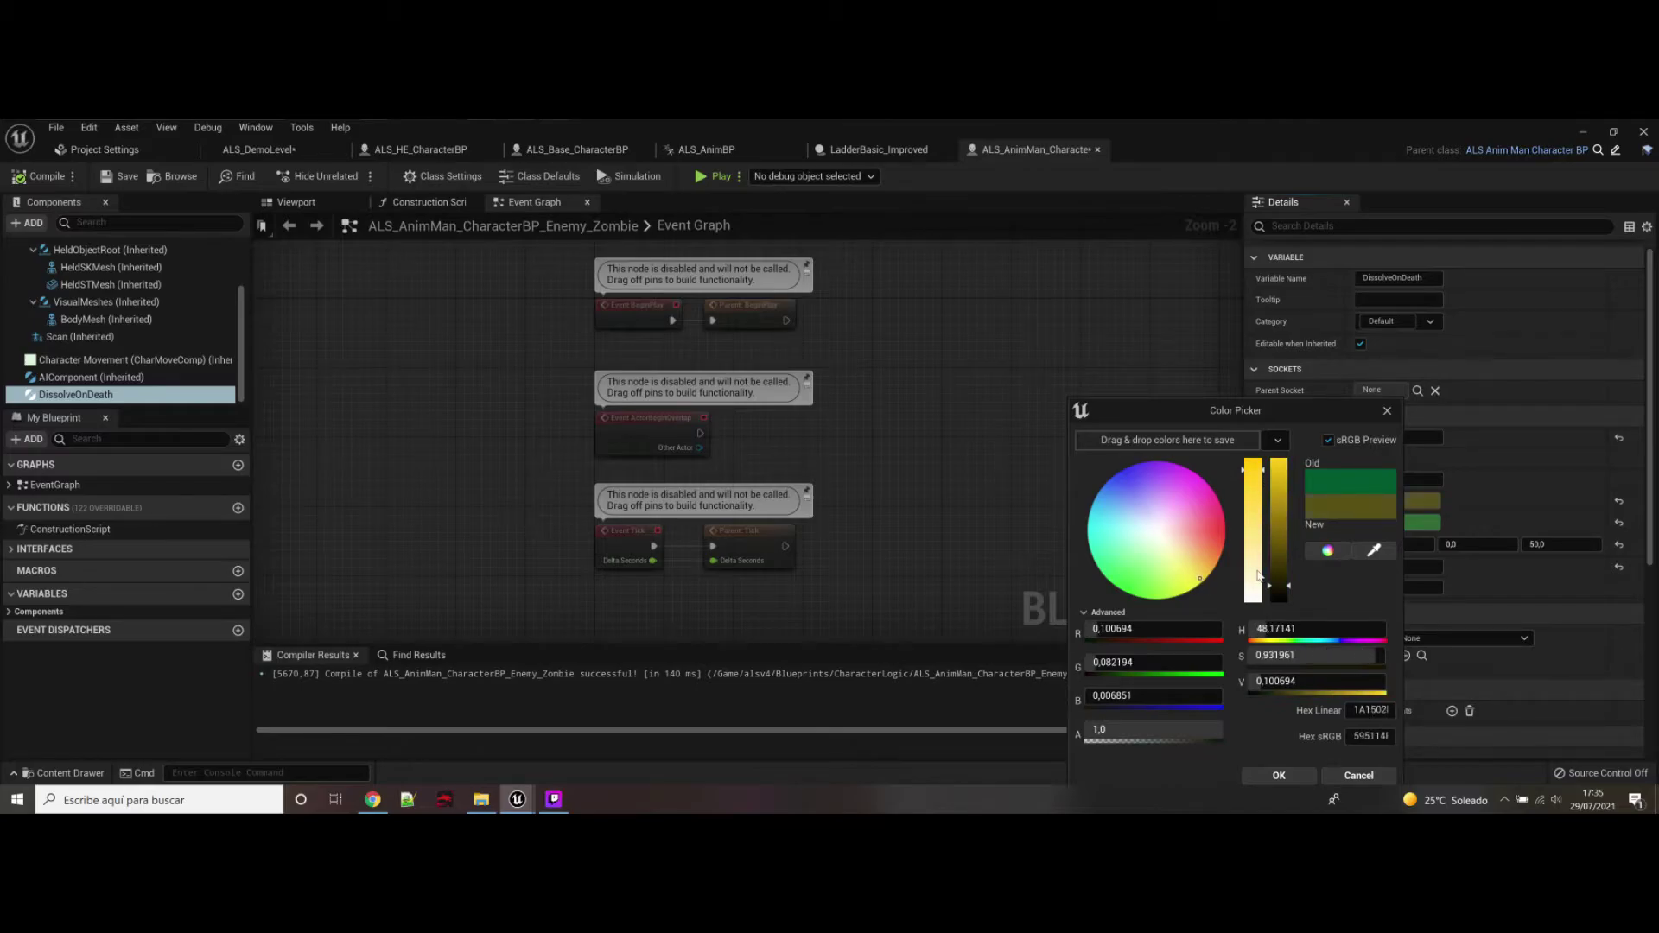
left_click_drag(1280, 571, 1275, 473)
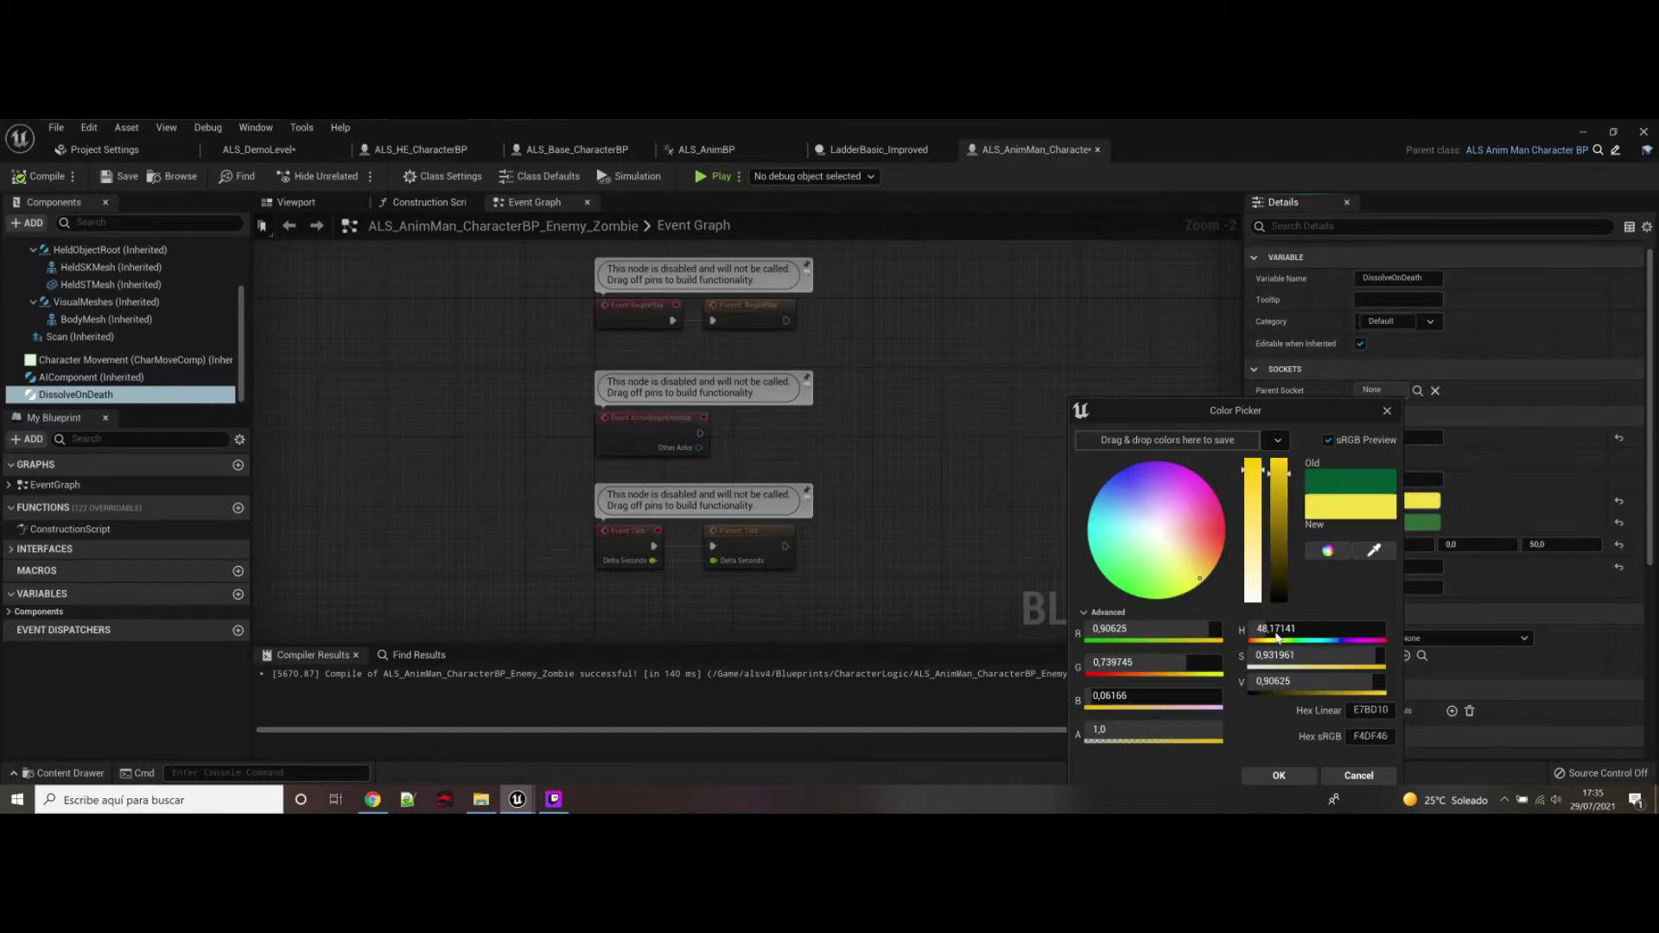
left_click(1277, 775)
left_click(1422, 522)
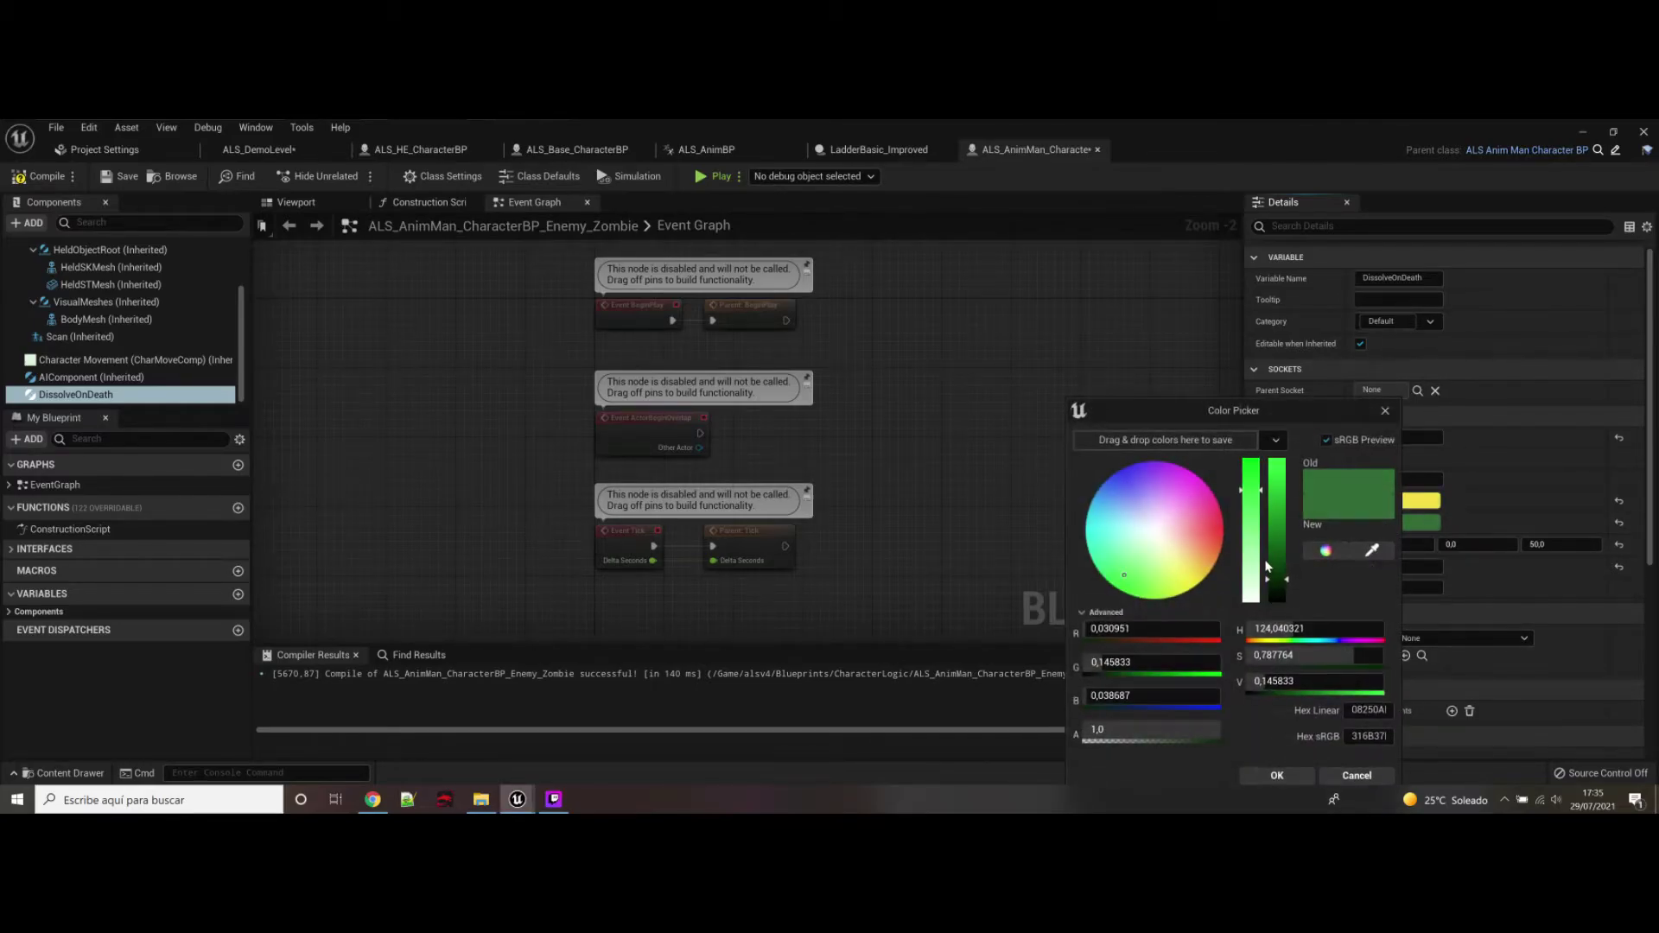
mouse_move(1183, 563)
left_mouse_down()
mouse_move(1283, 527)
mouse_move(1279, 490)
left_mouse_up()
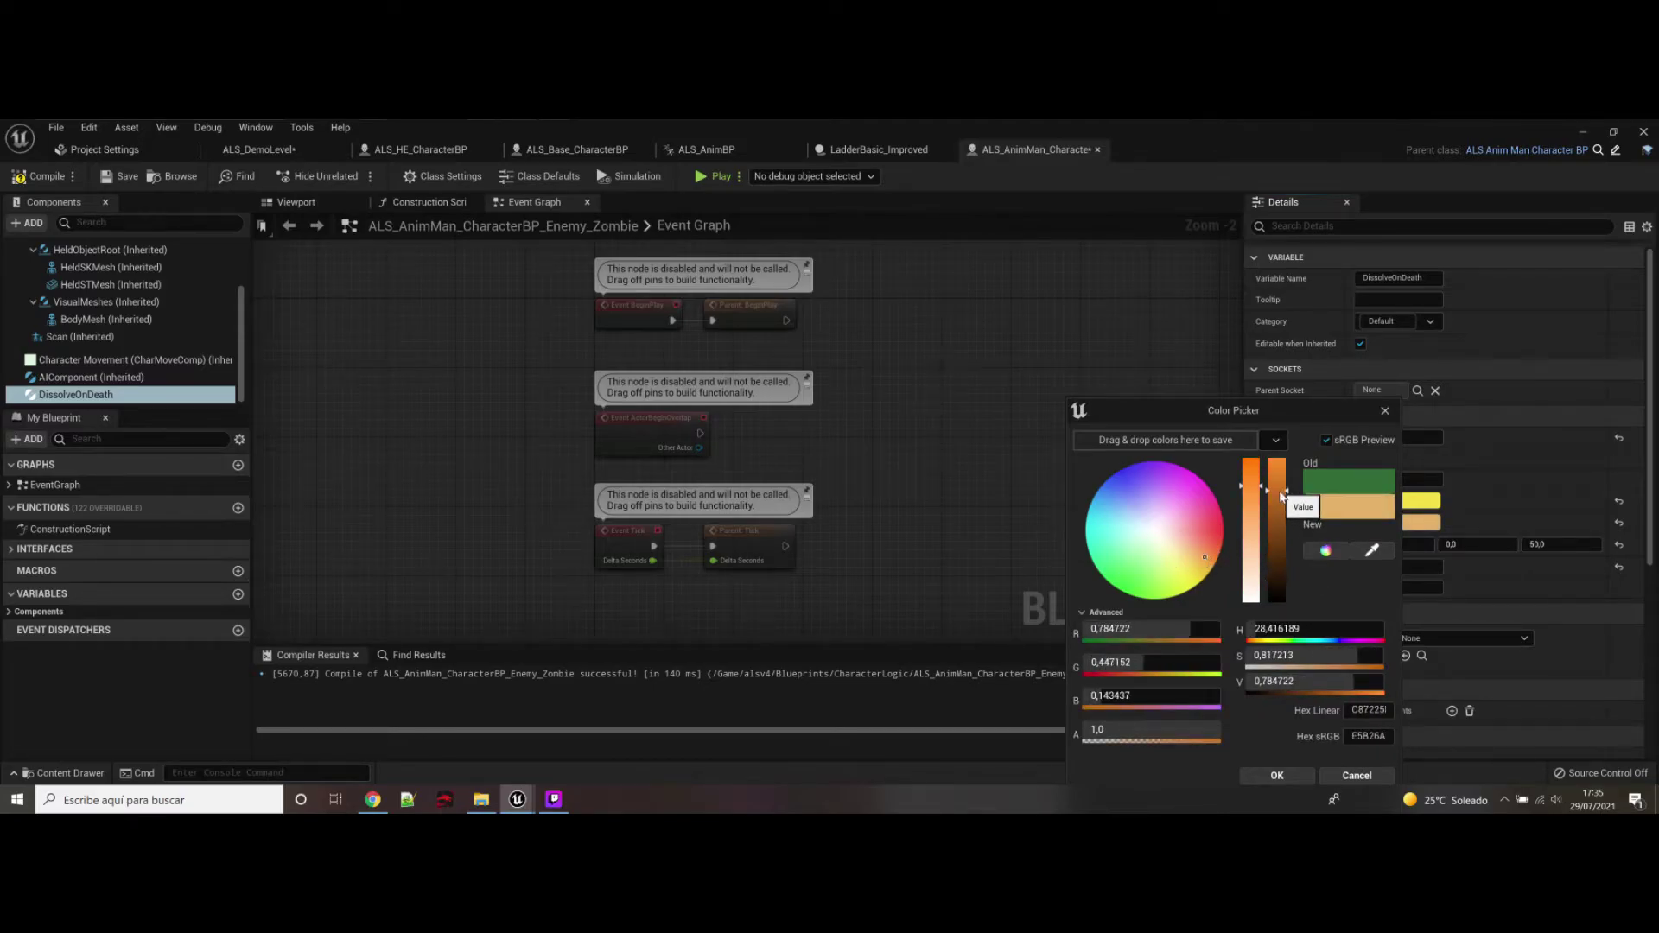
left_click(1277, 775)
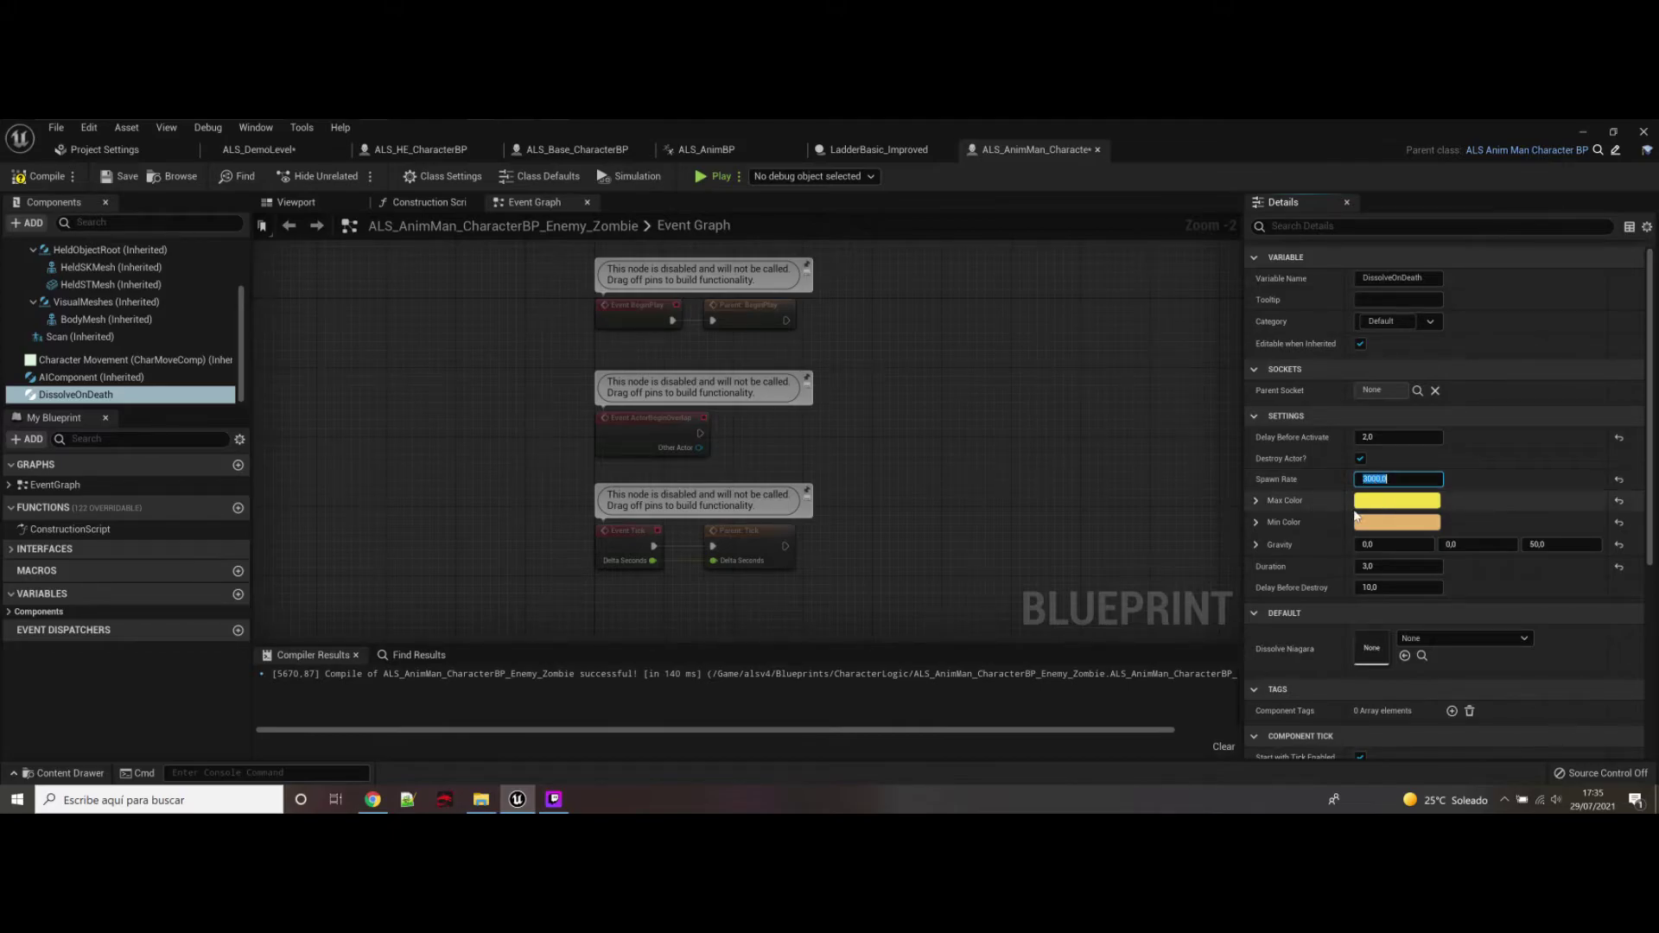
Step: Set the dissolve's Spawn Rate to 3000 and Gravity Z to 120 with Destroy Actor enabled, and compile and save
left_click(1360, 459)
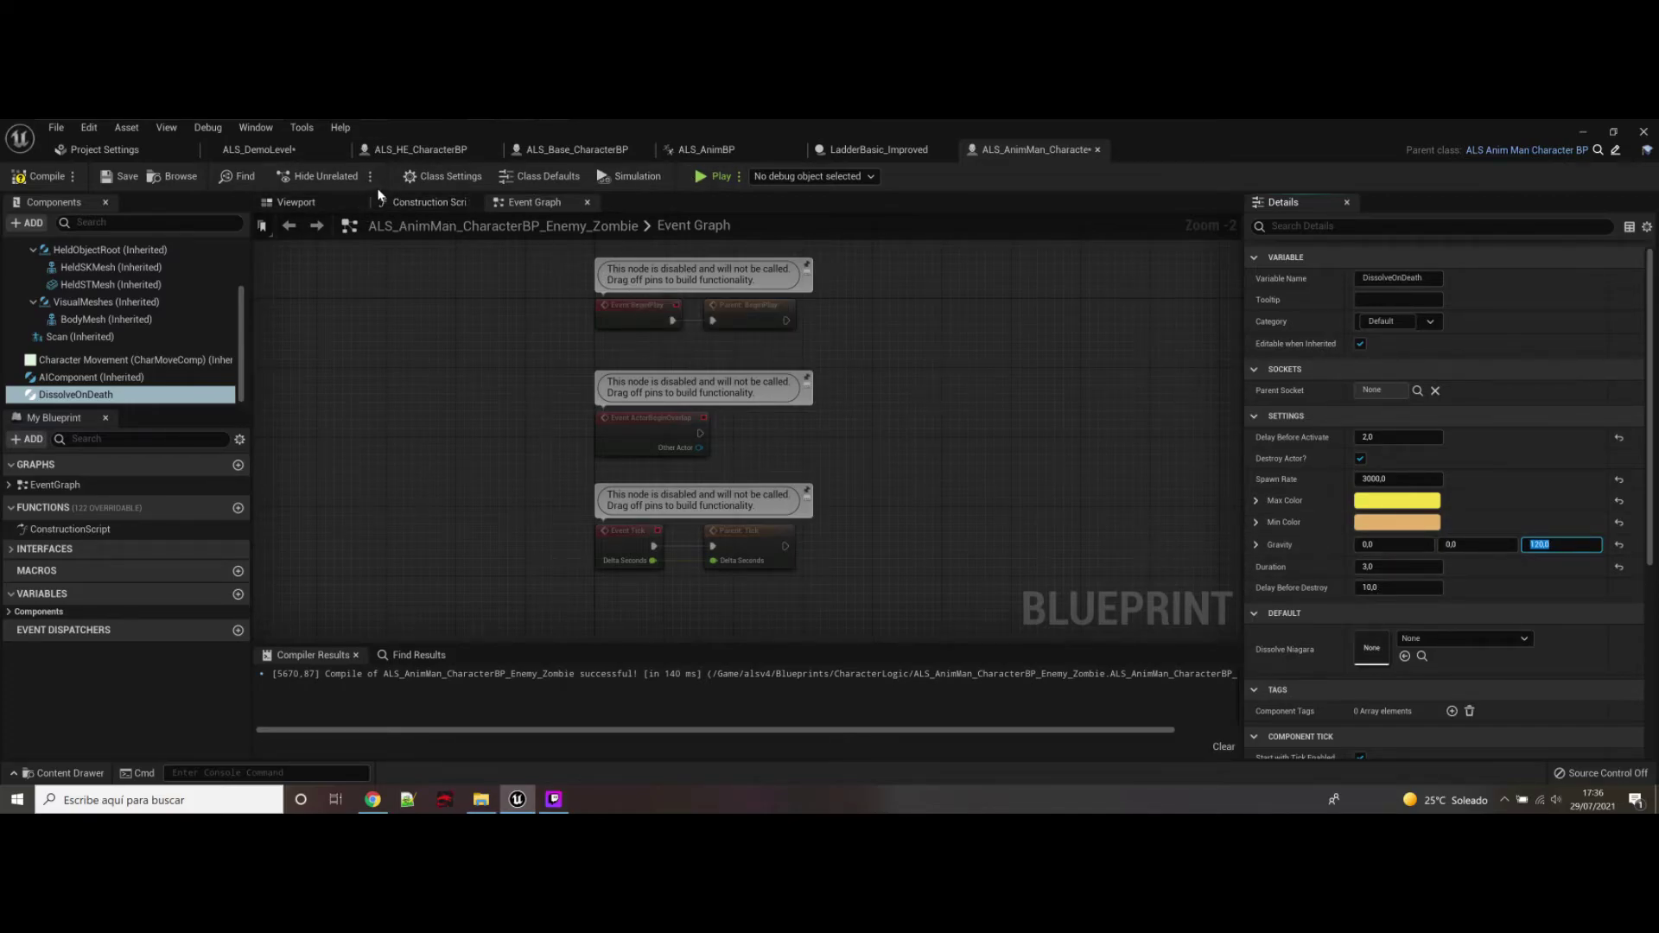
left_click(47, 176)
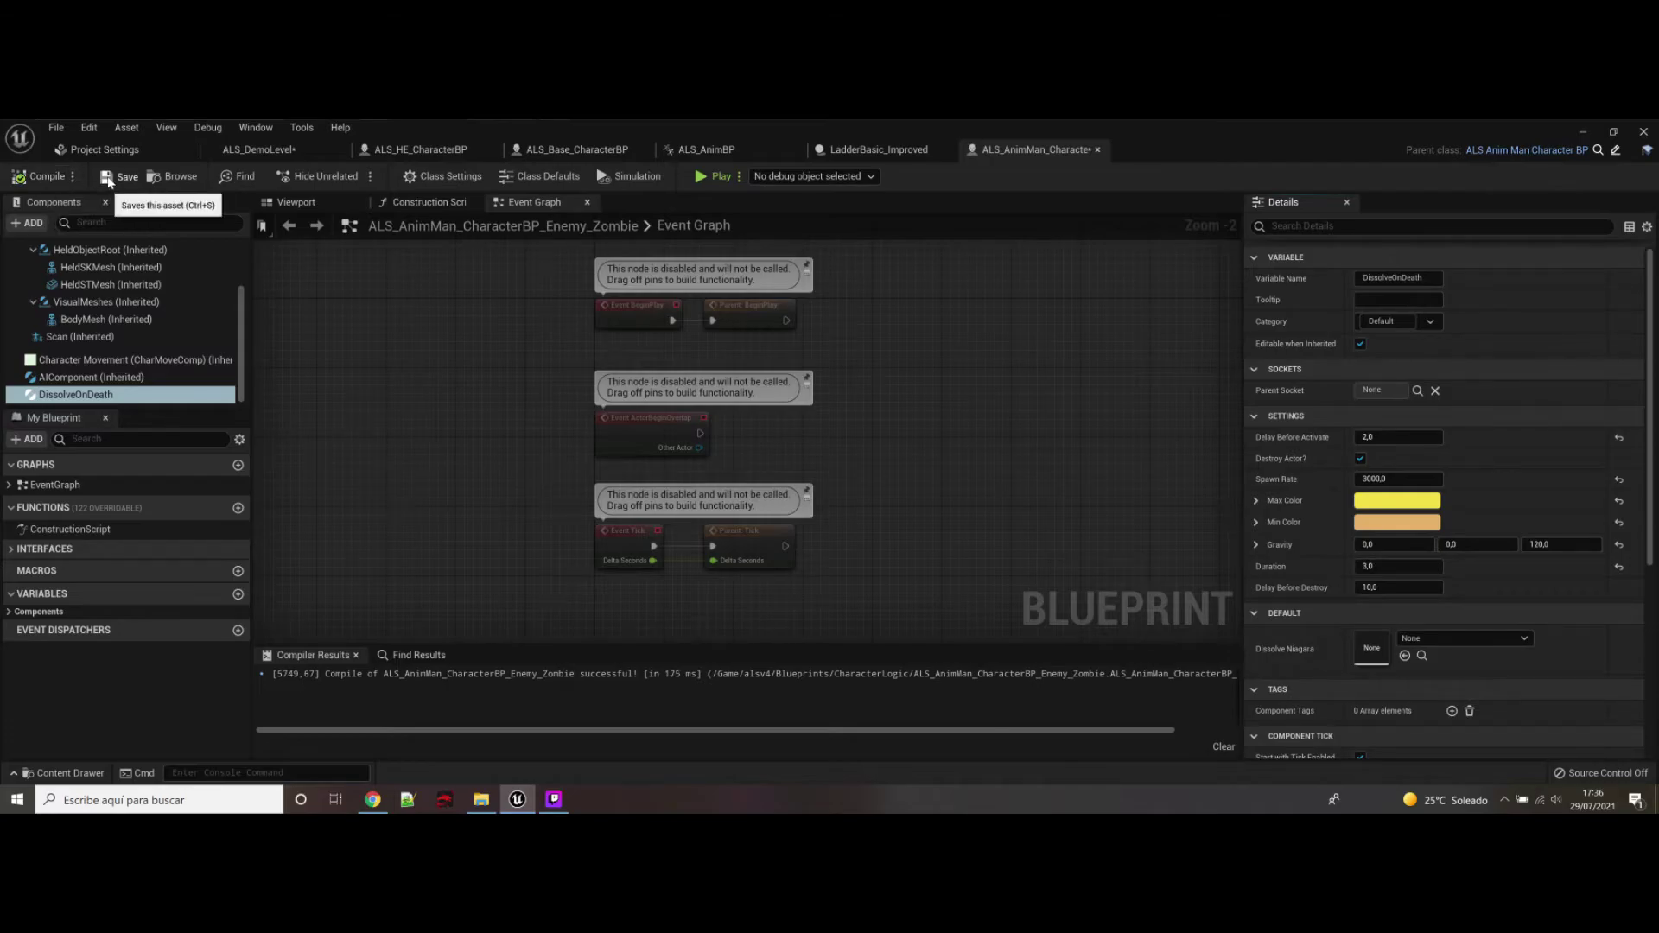
Step: Play the level again, wake the character, and walk past the fountain until the zombie group is in rifle range
left_click(700, 177)
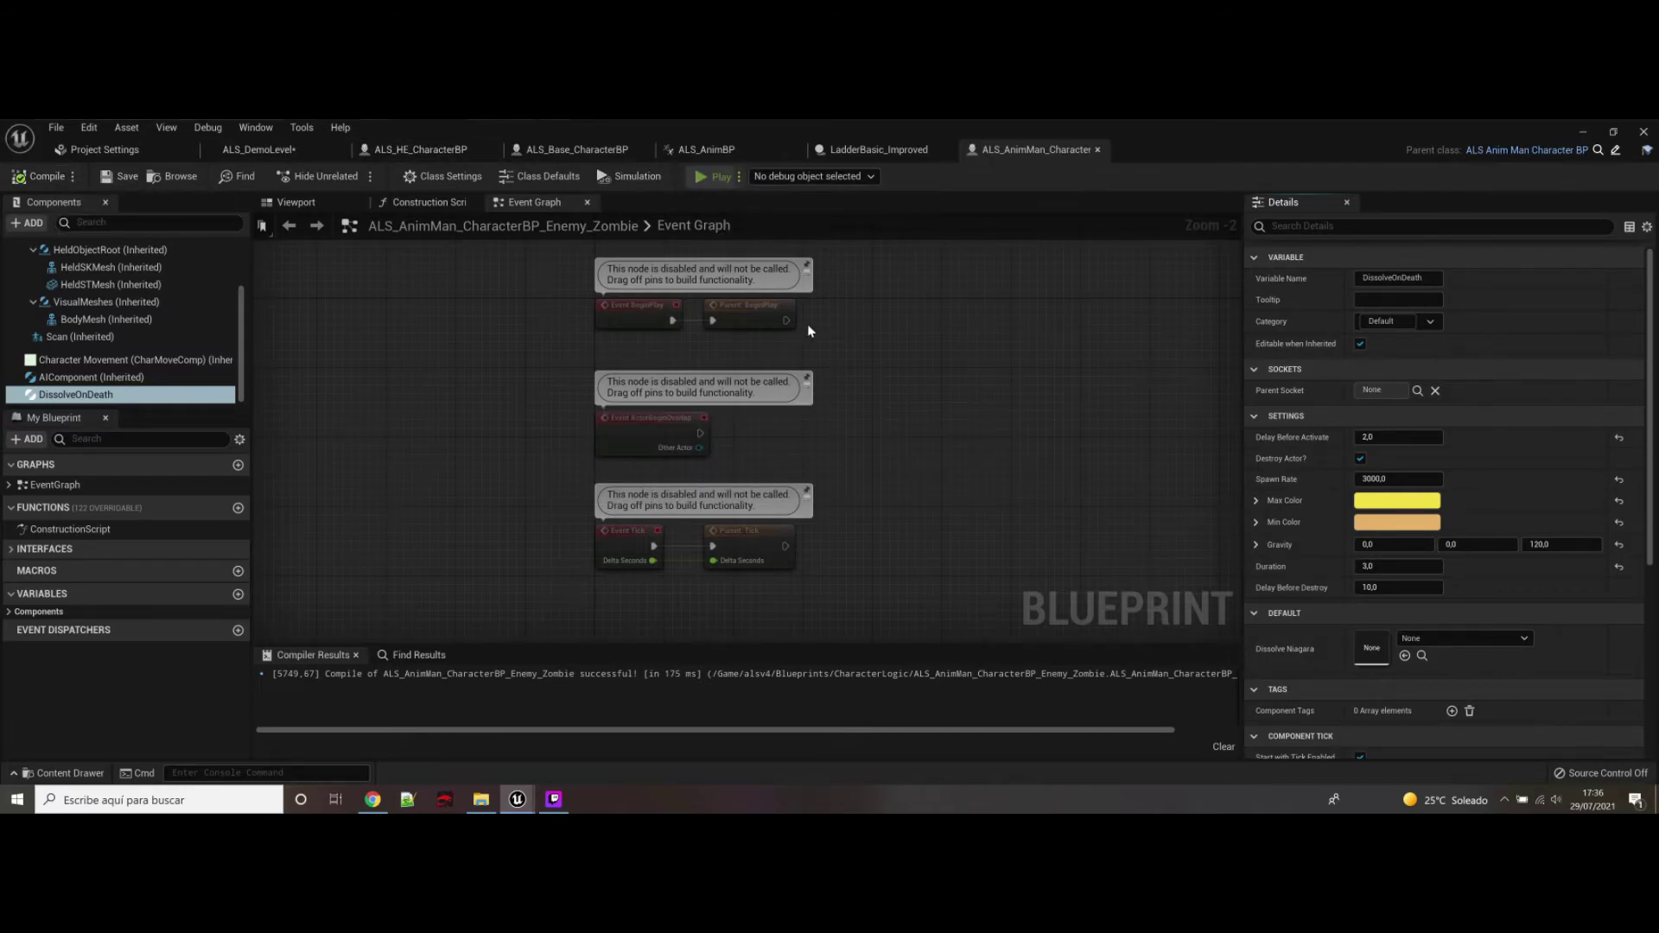
key("x")
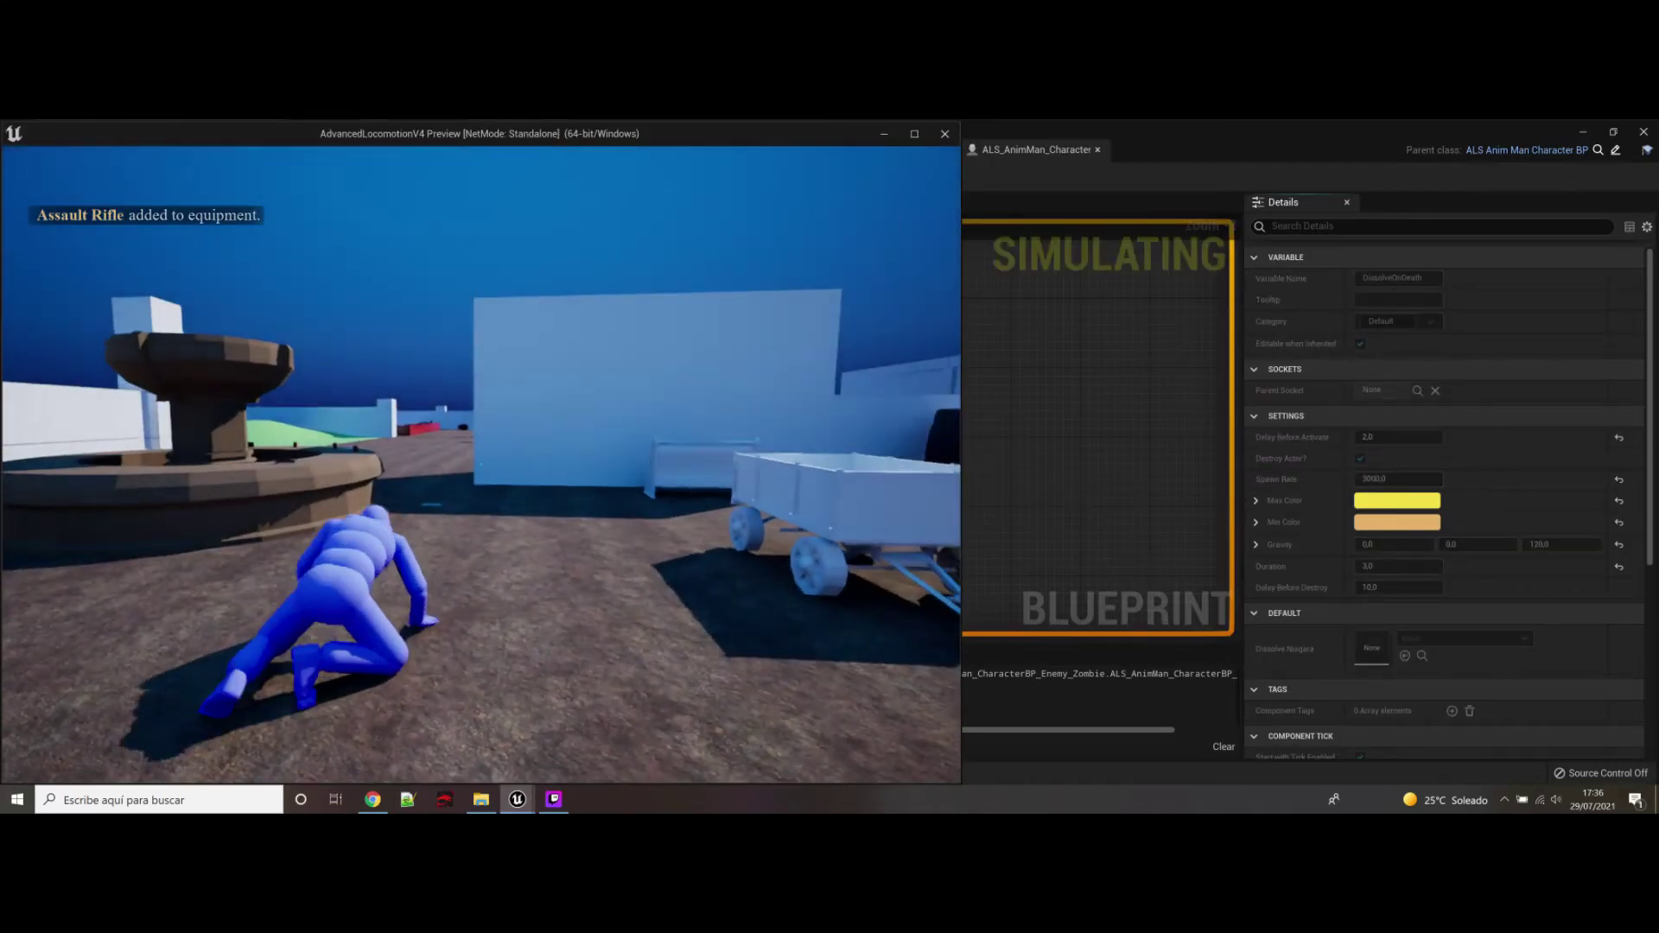
key("w")
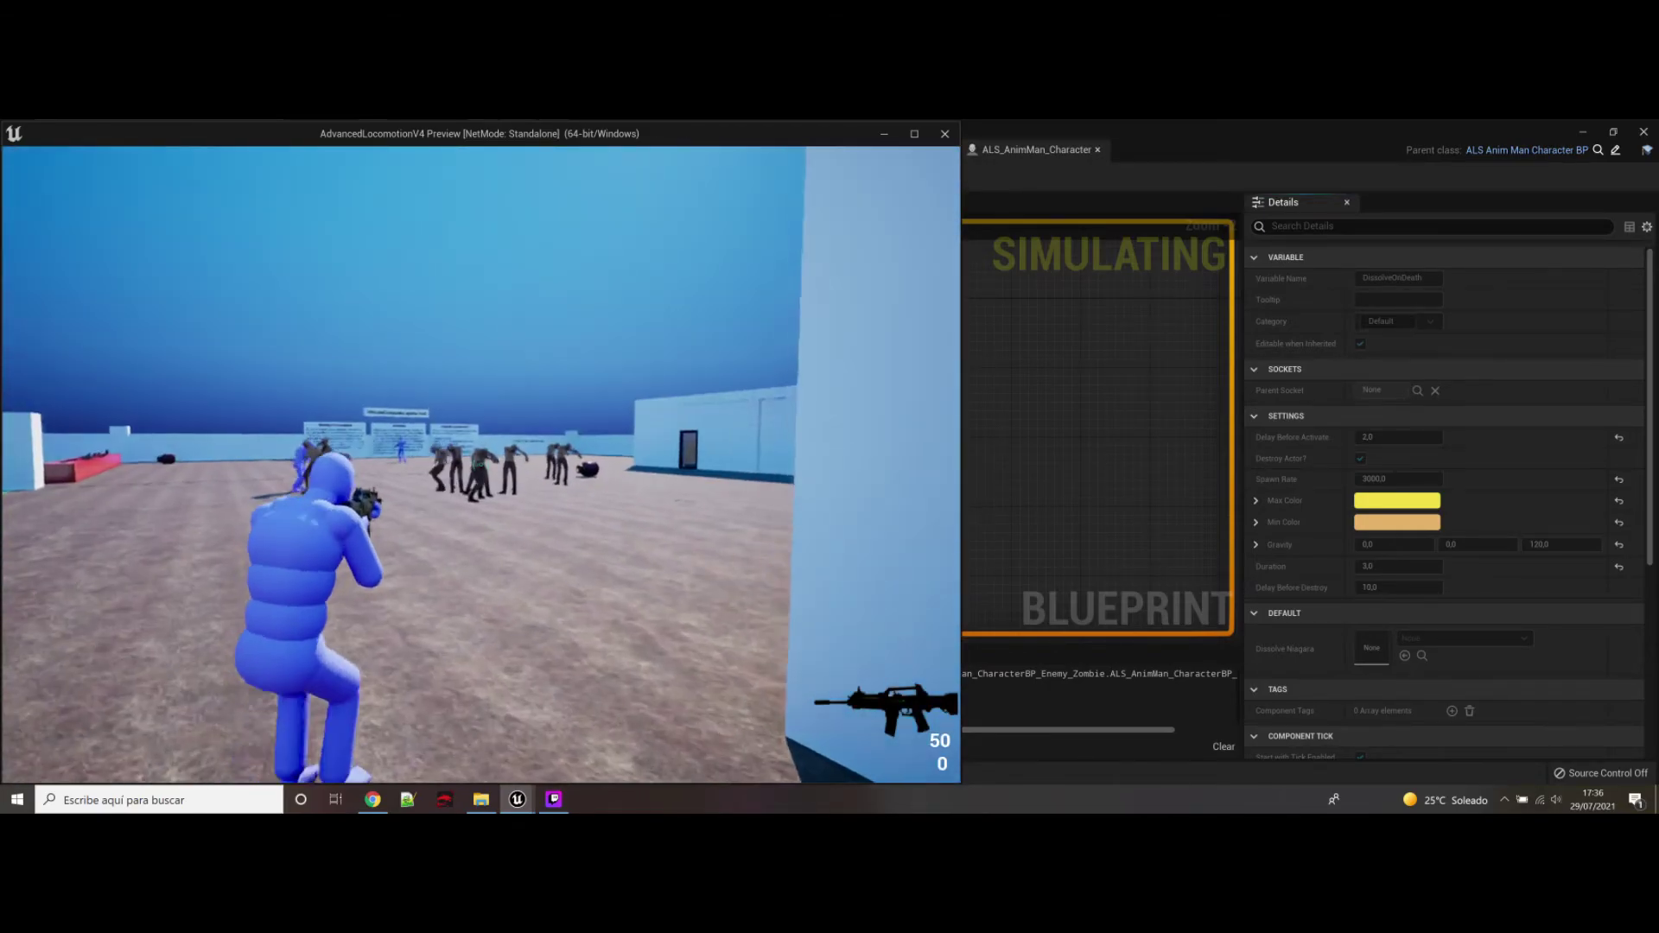
Step: Shoot the zombies with the assault rifle while moving onto the open ground to test the yellow dissolve effect
left_click(480, 465)
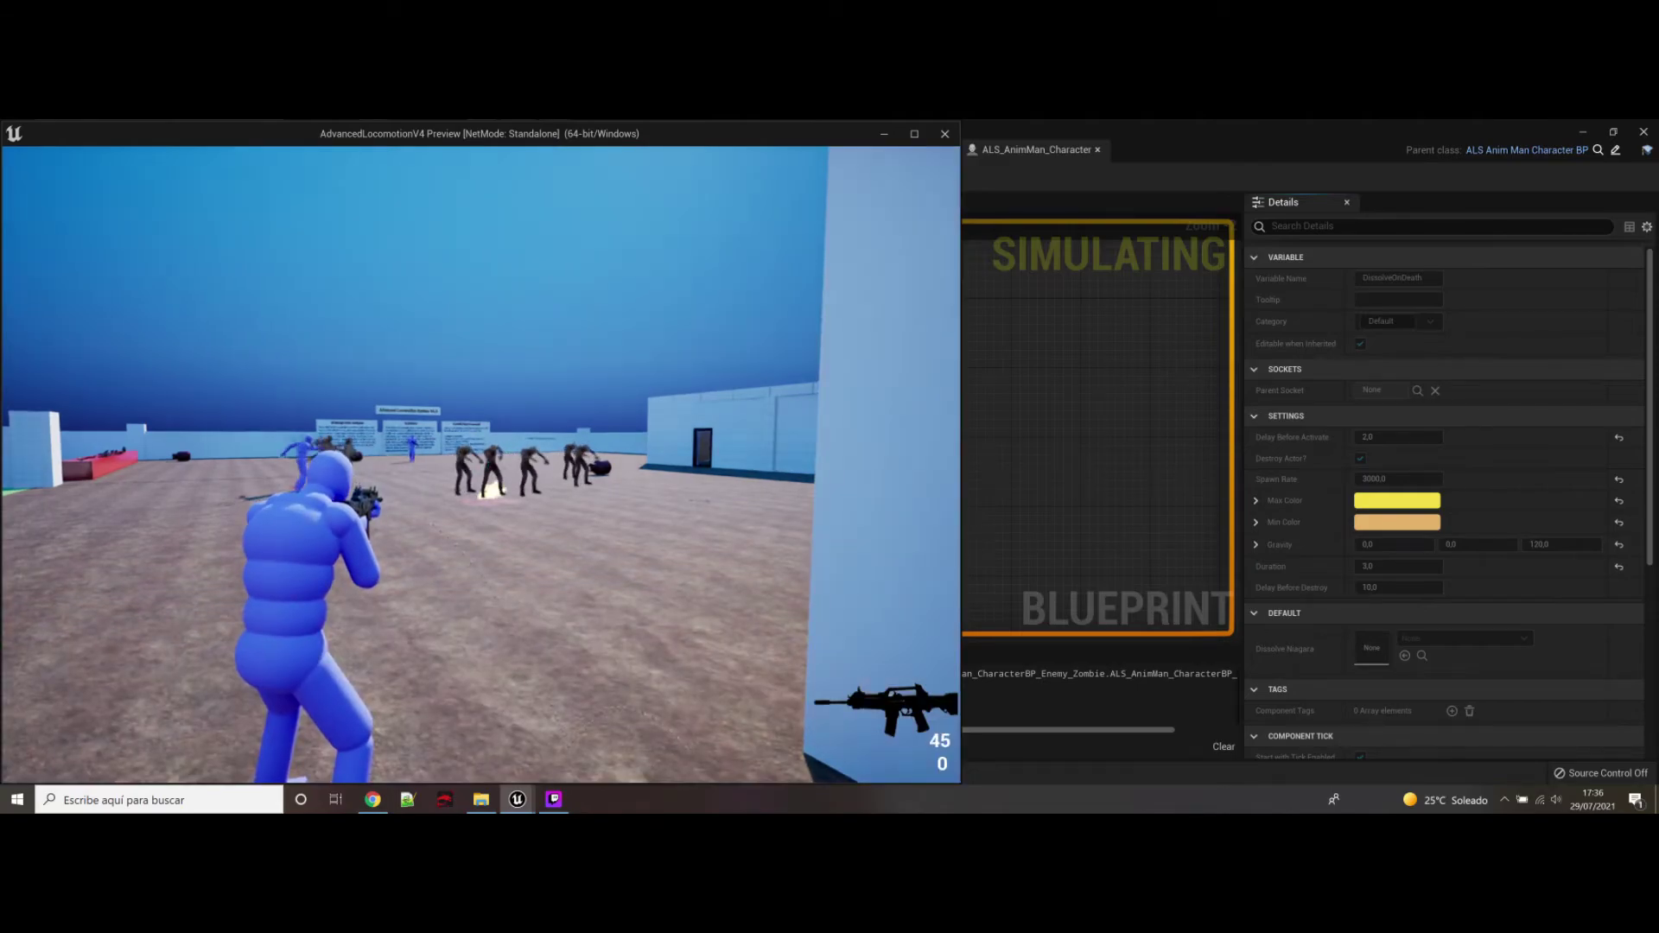
key("d")
key("w")
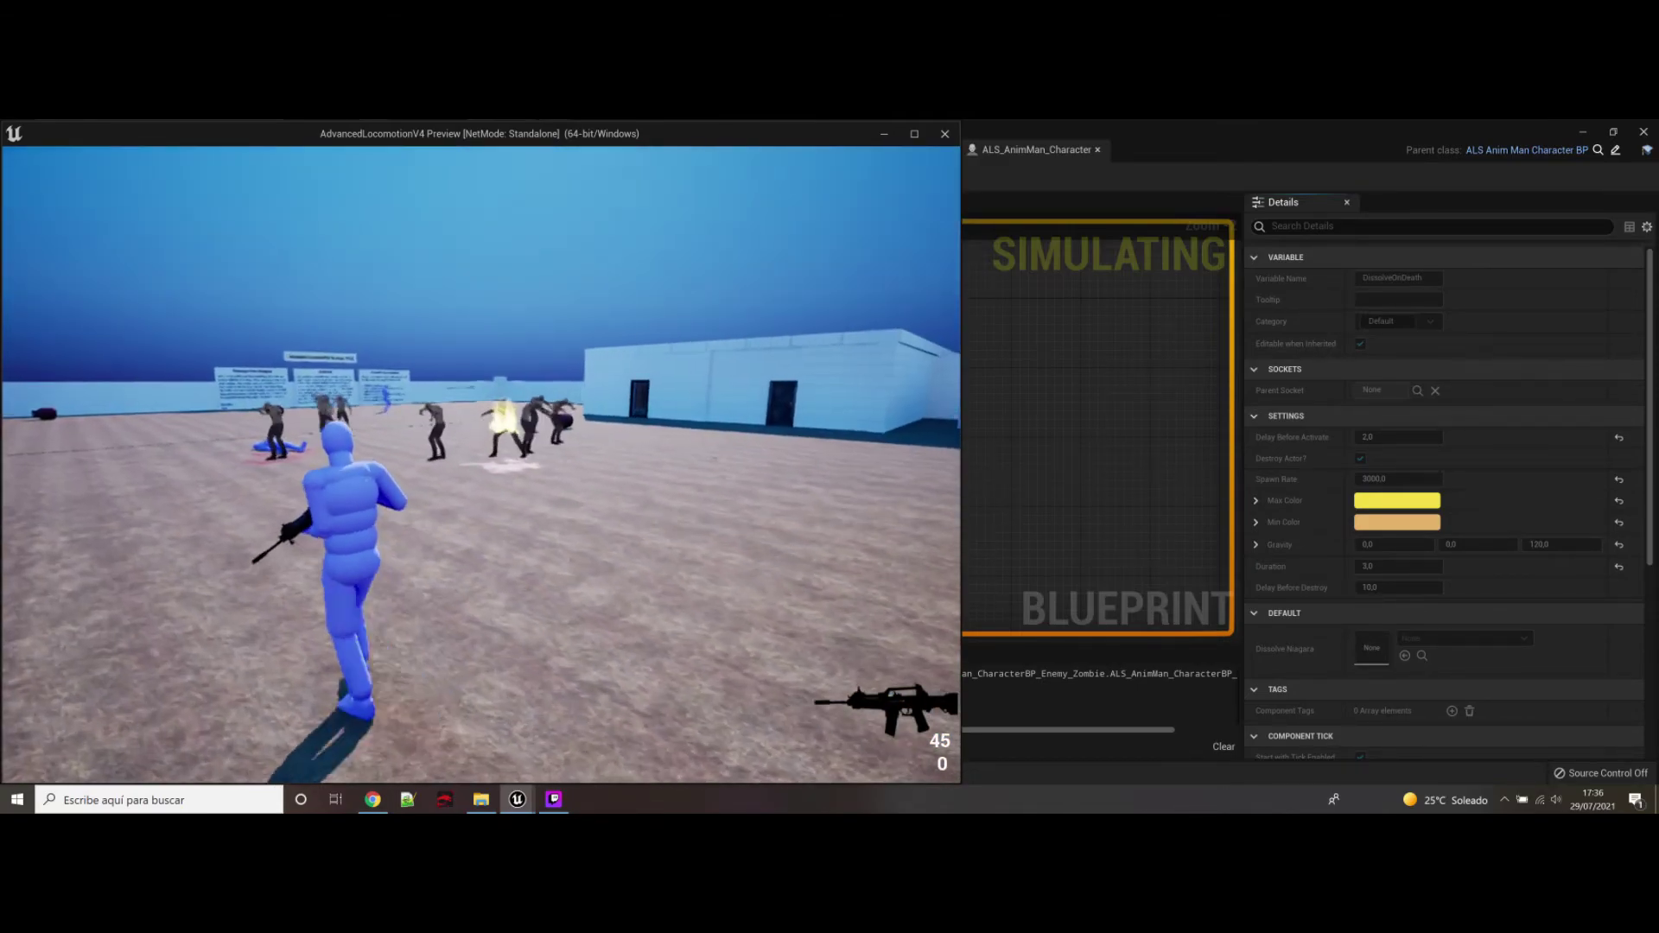
right_click(481, 465)
left_click(480, 465)
left_click(480, 465)
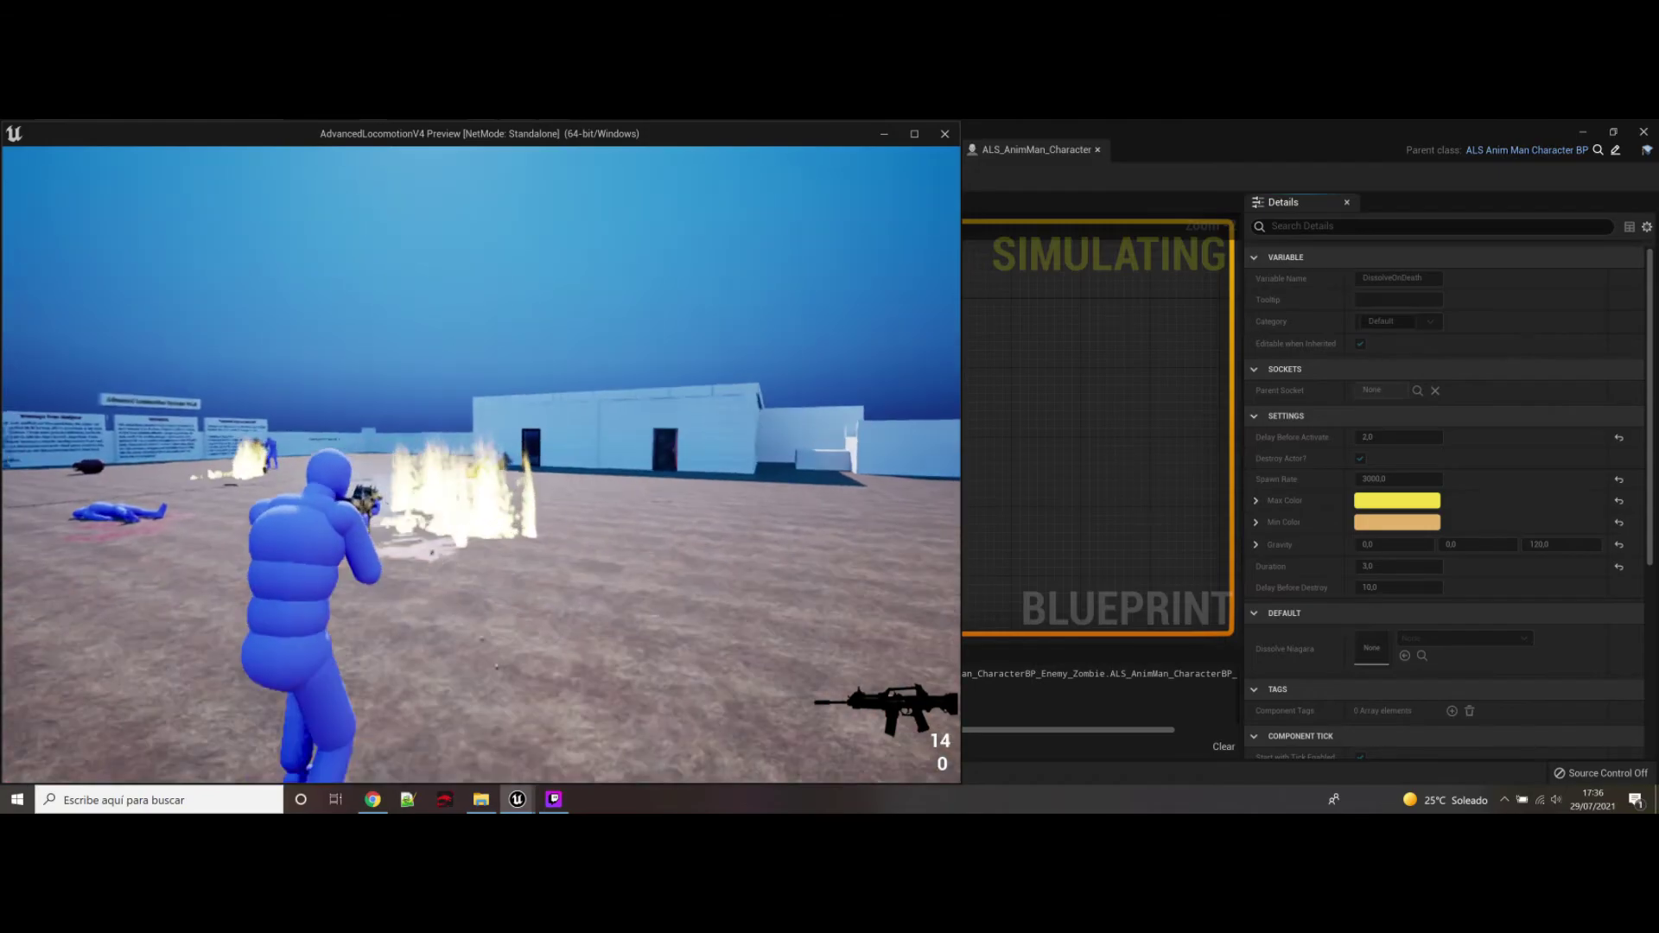
Step: Shoot the remaining zombies until the assault rifle runs out of ammo, watch the yellow dissolve effect, and end the play session
left_click(480, 465)
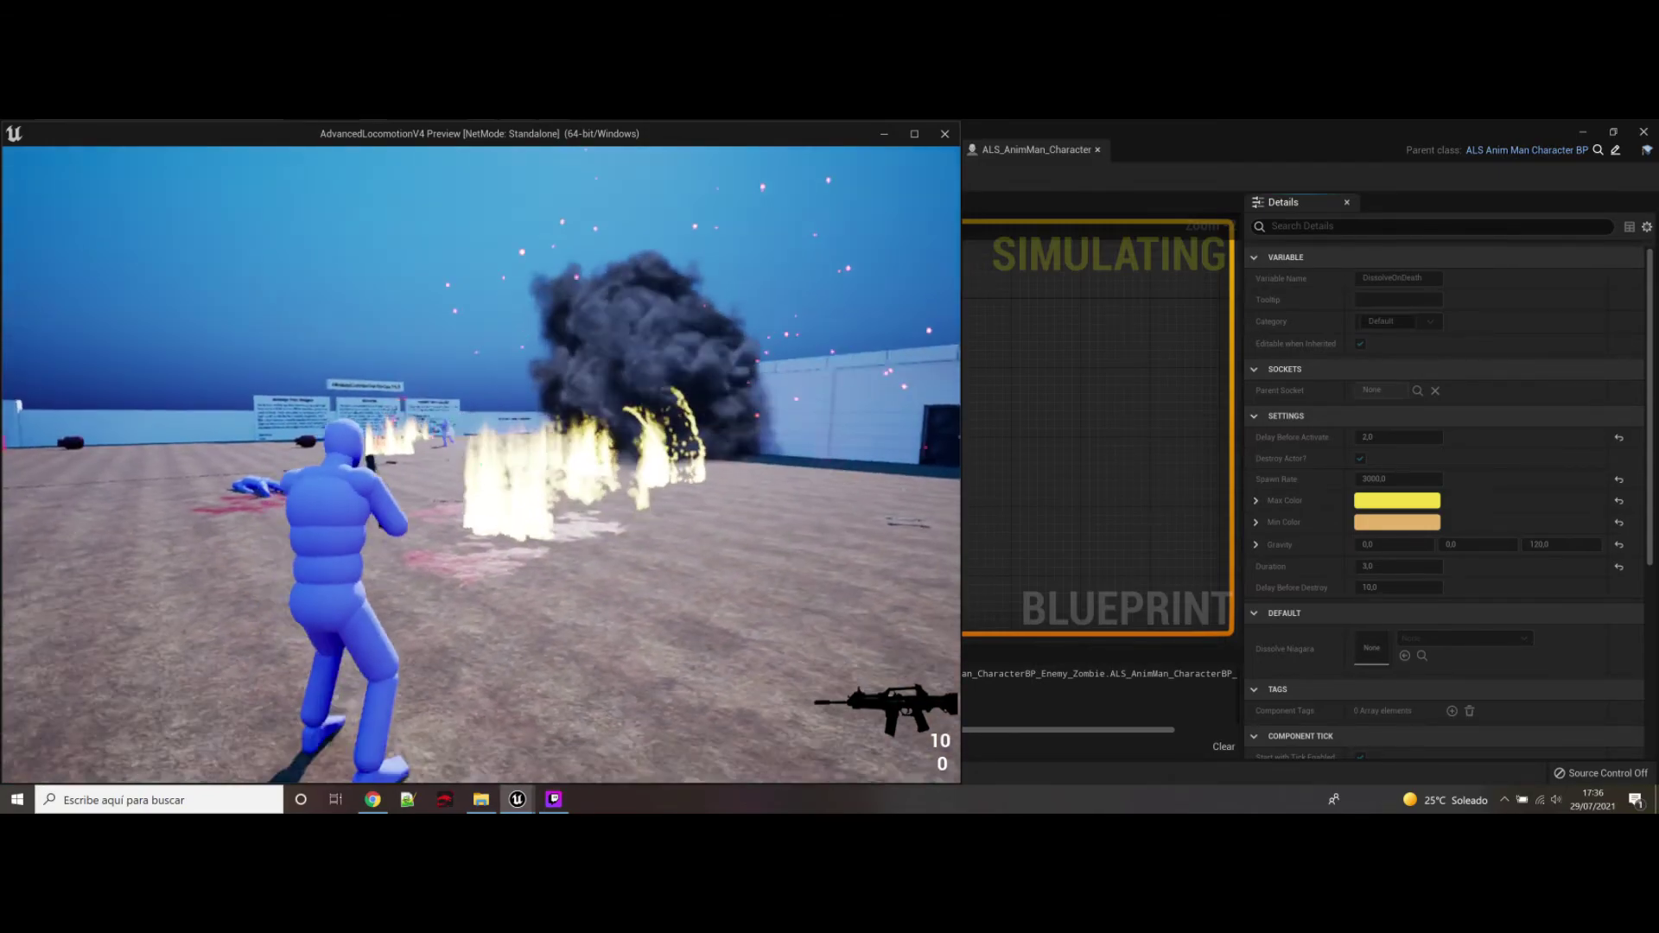
right_click(480, 465)
left_click(480, 465)
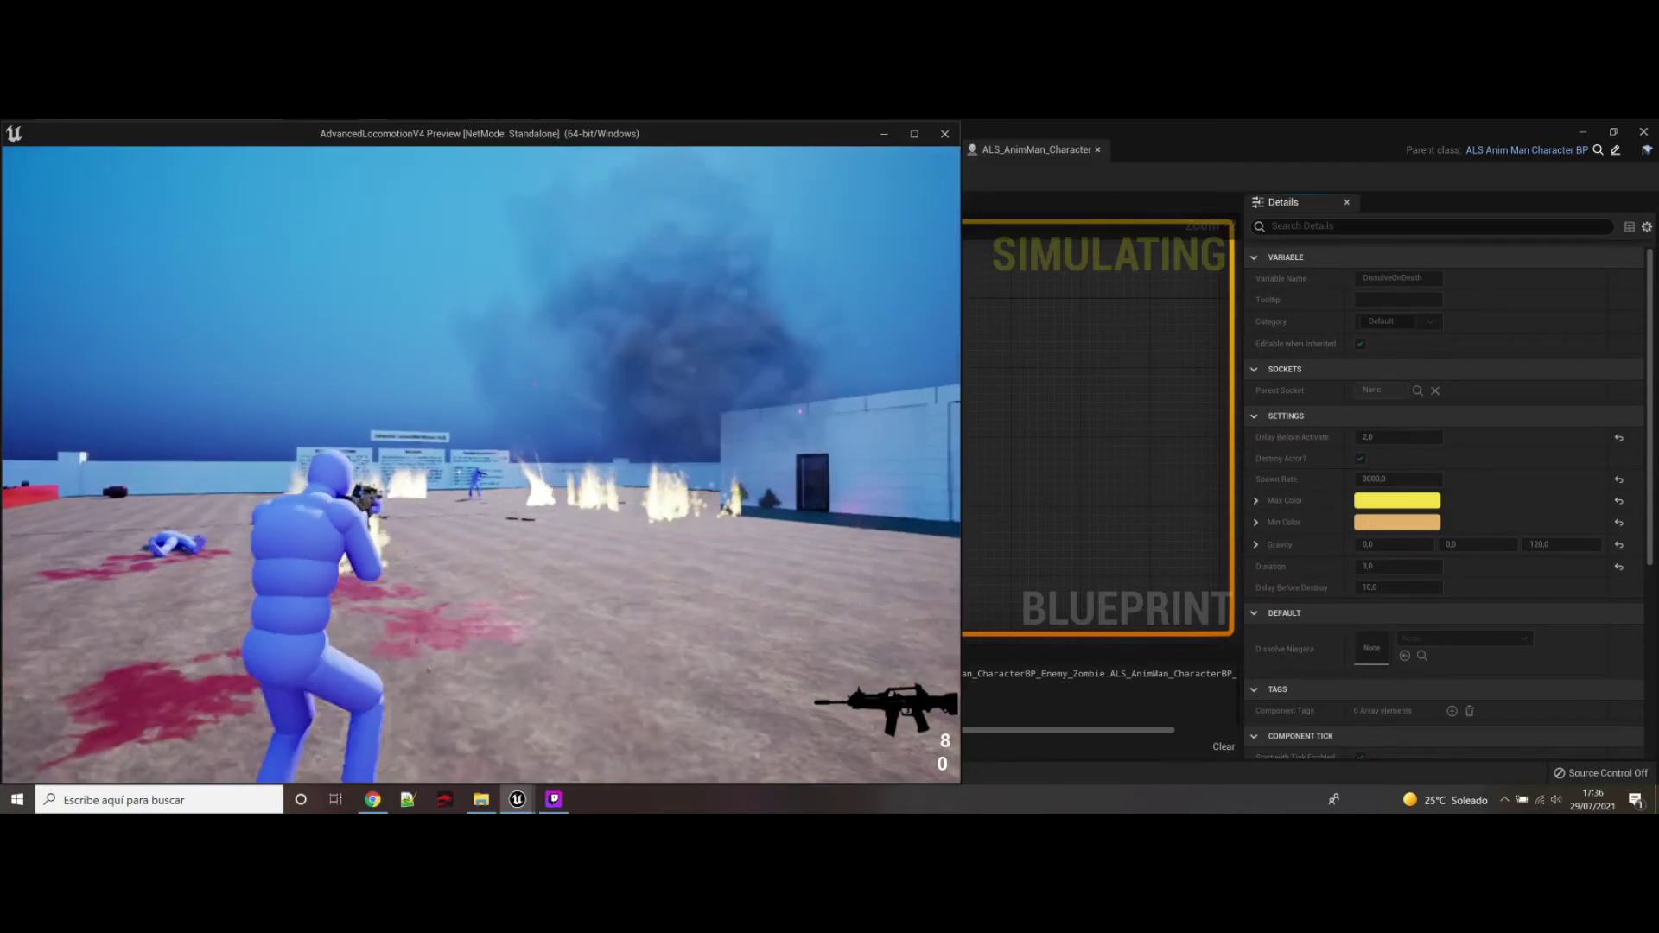
left_click(481, 465)
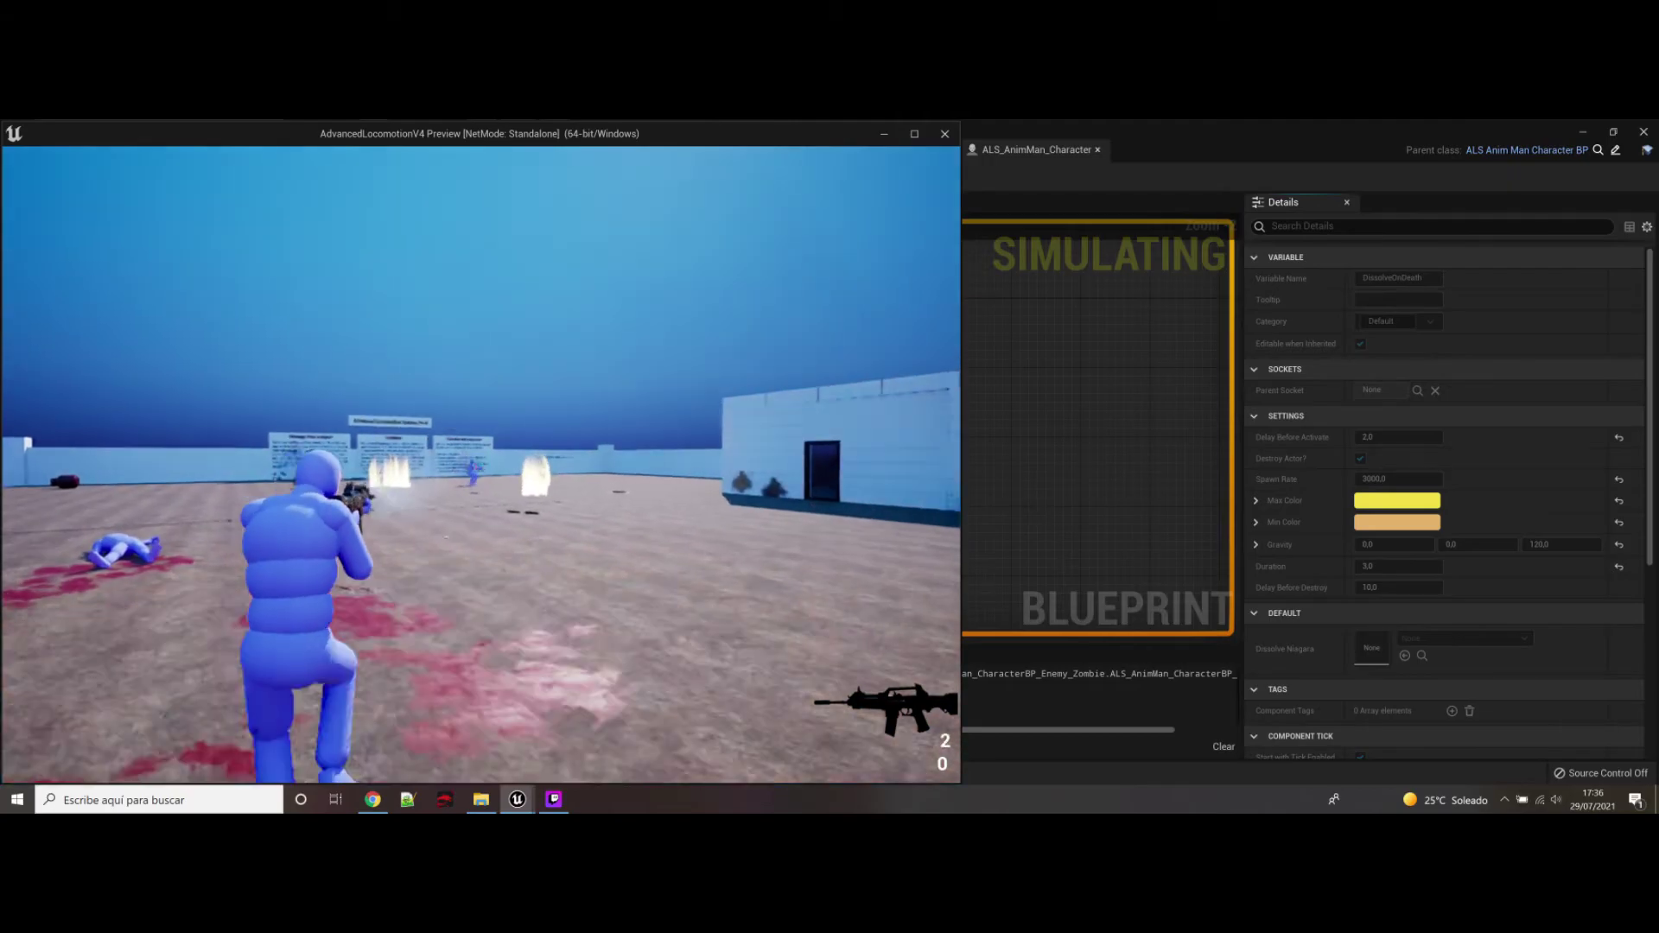
left_click(480, 465)
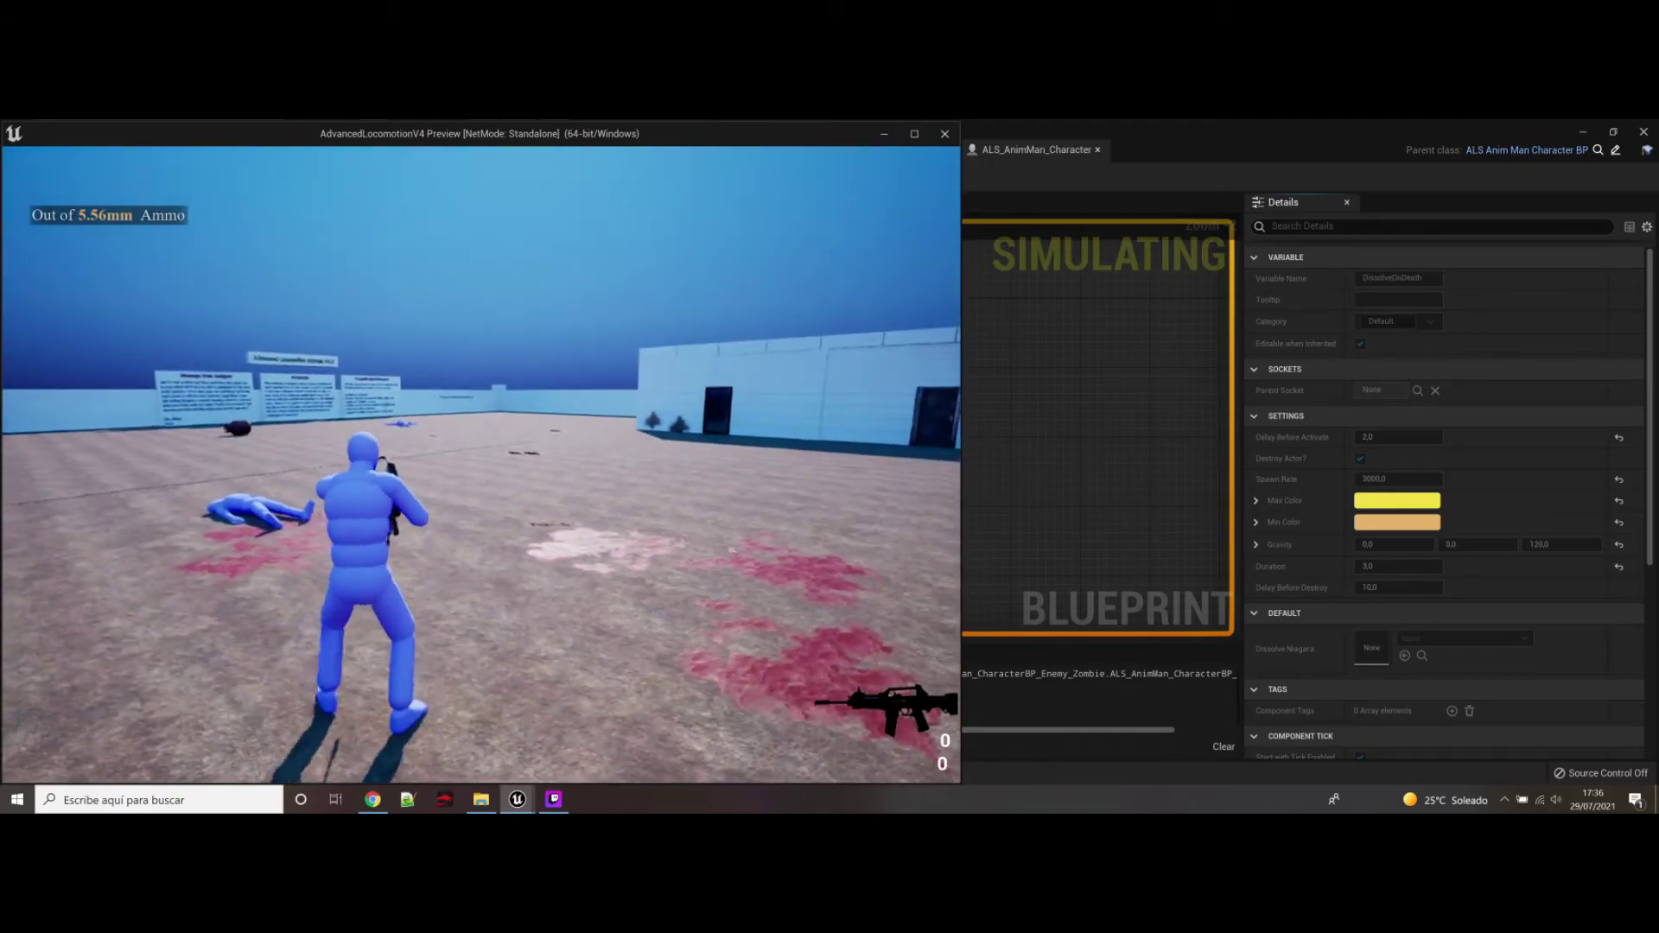
key("Escape")
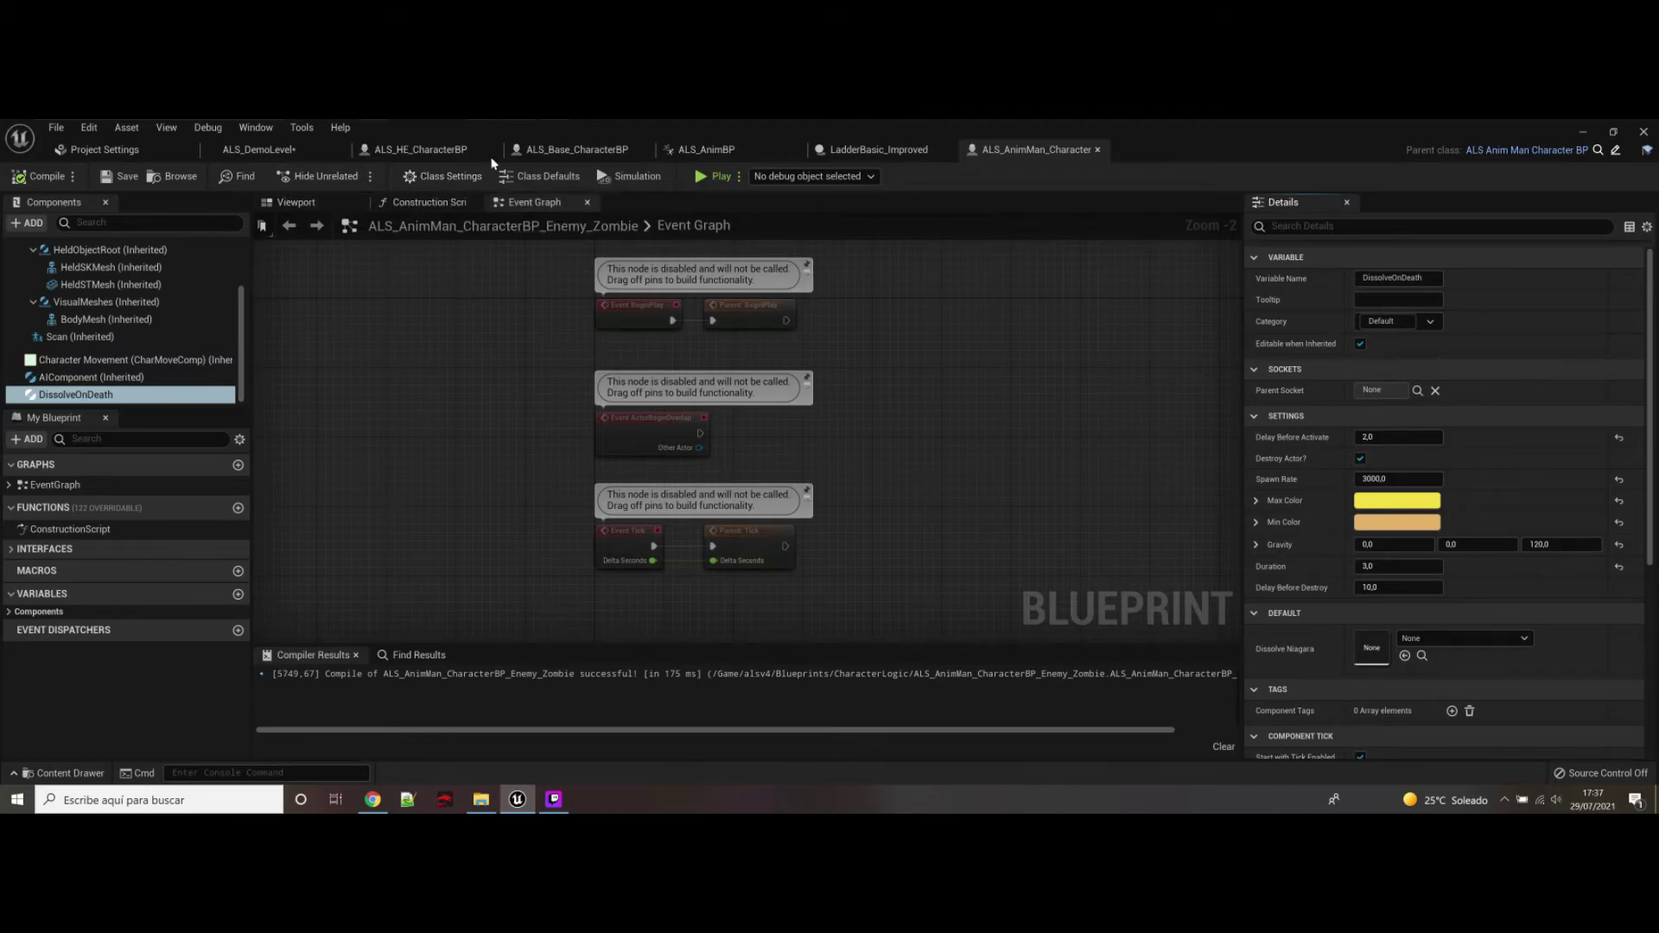
Step: Play the level again, change to first-person view, and pick up the flashlight at the fountain
left_click(714, 176)
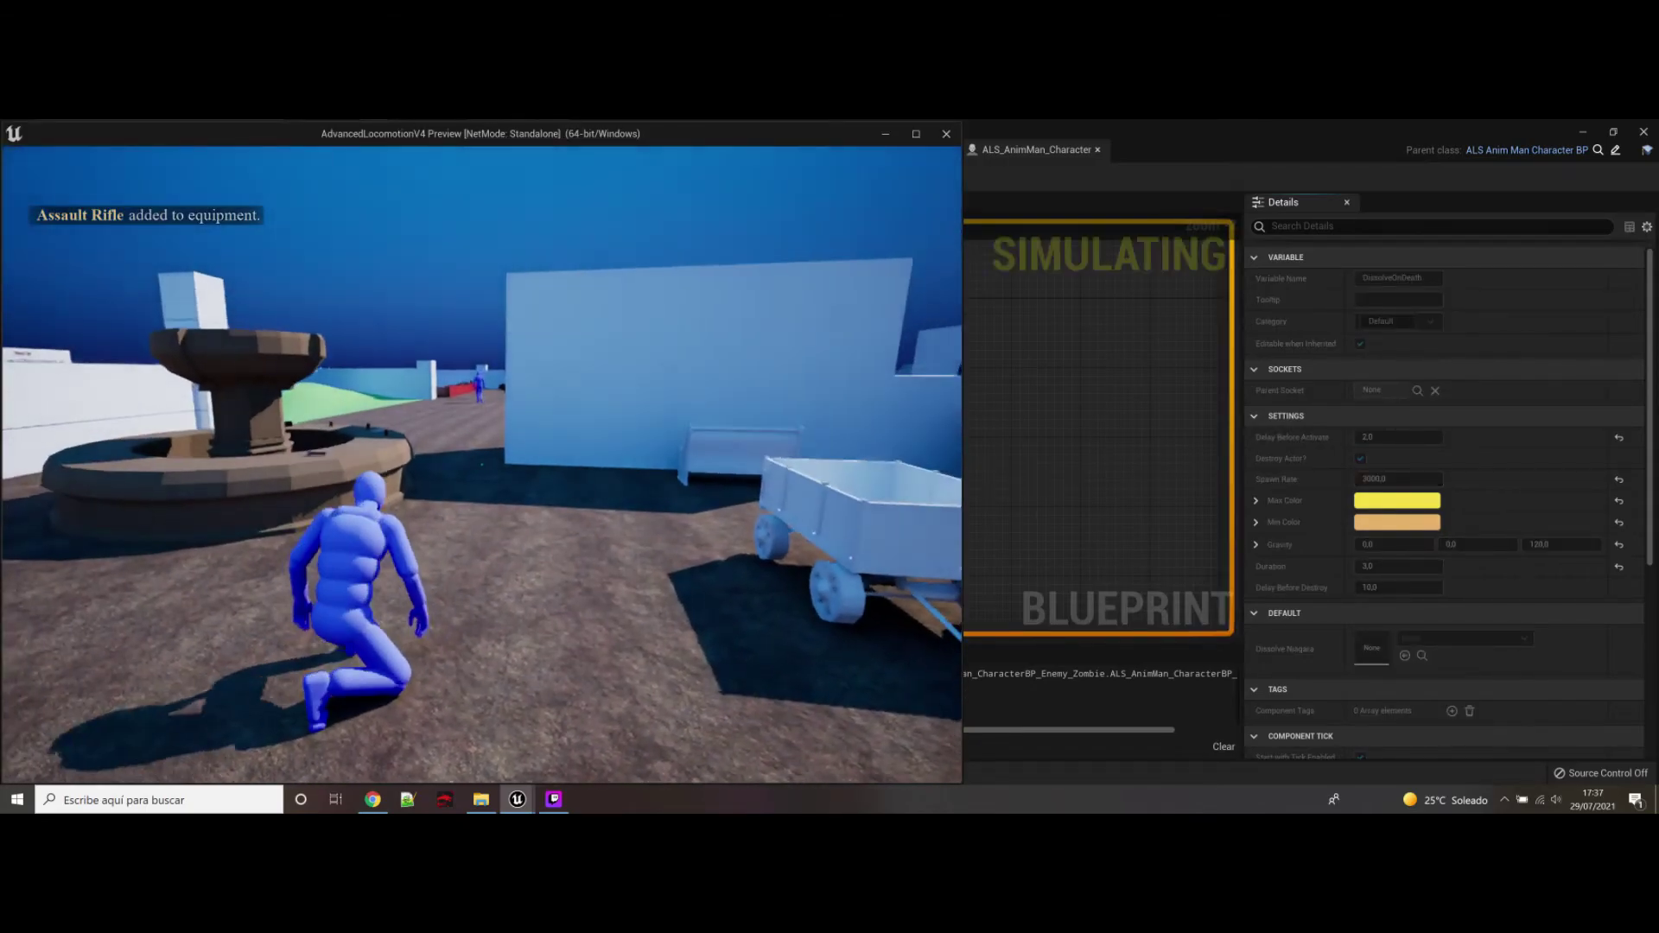
key("c")
key("w")
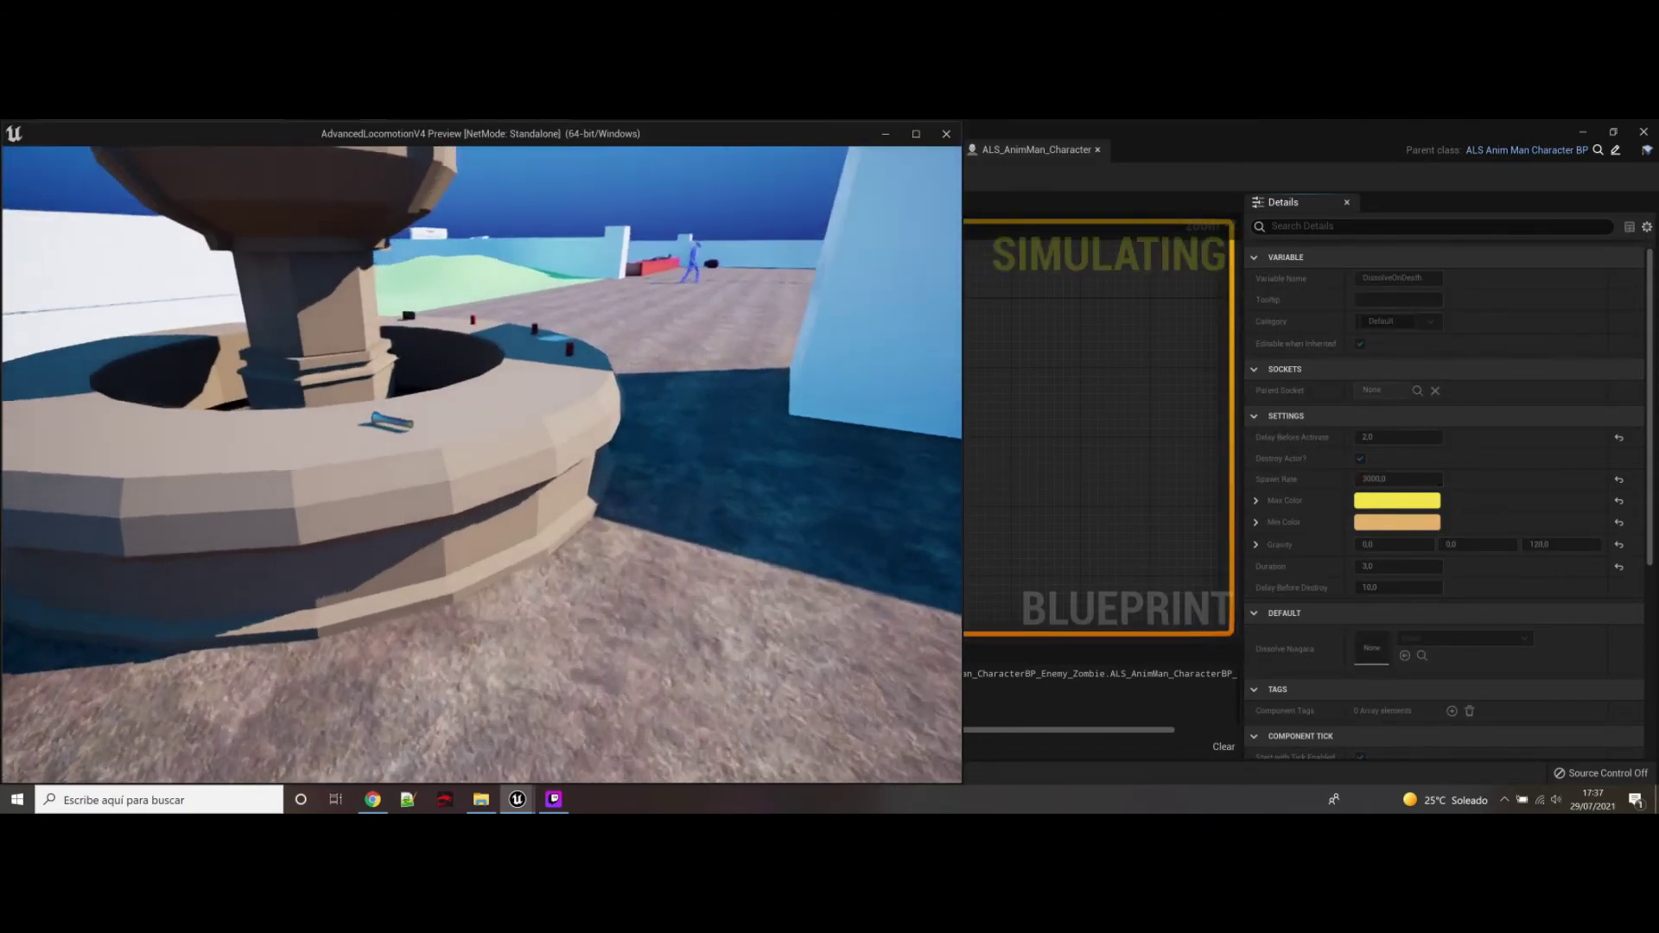
key("x")
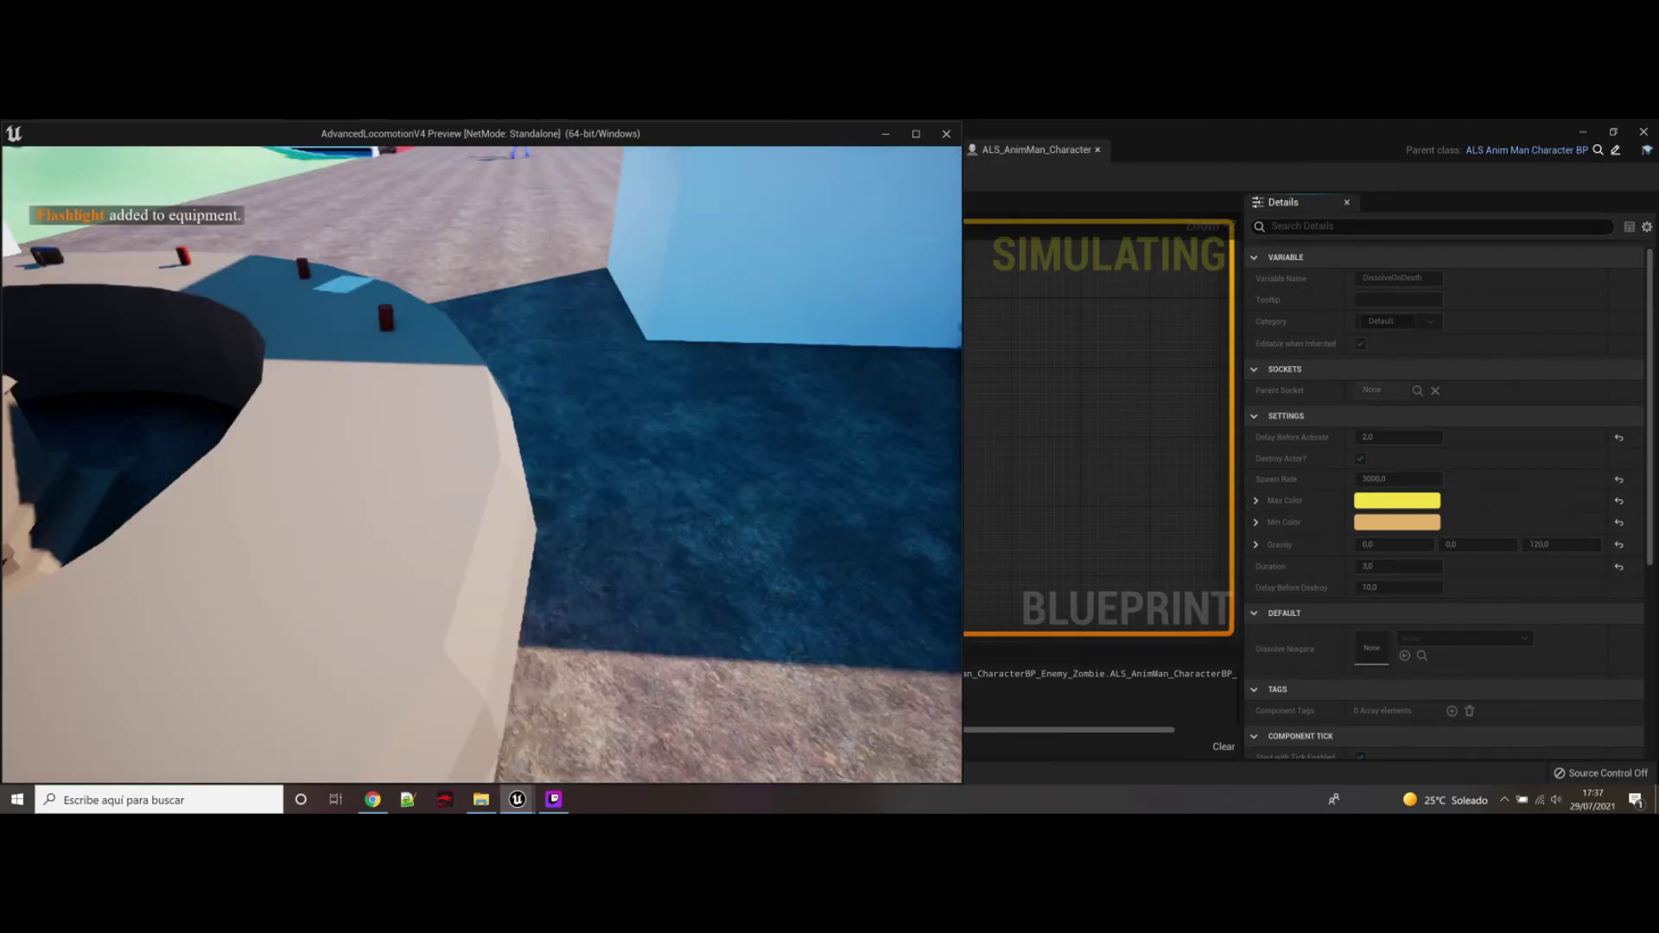
key("w")
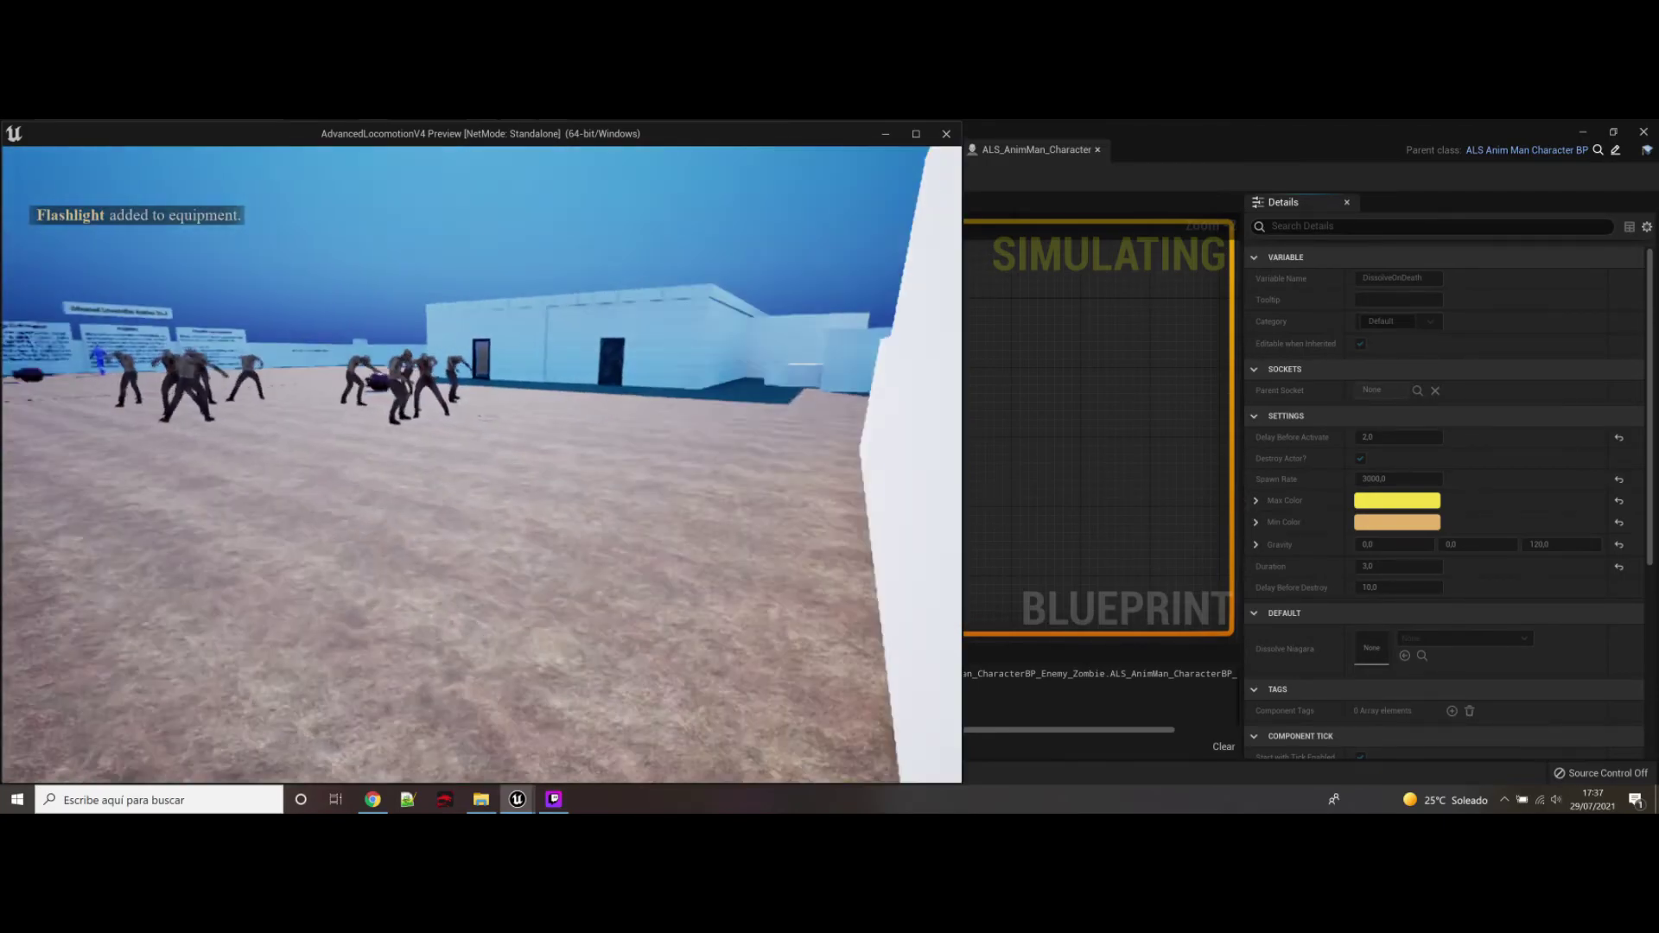
Step: Move onto the open ground, equip the assault rifle, and fire at the zombie group in first person
key("w")
key("1")
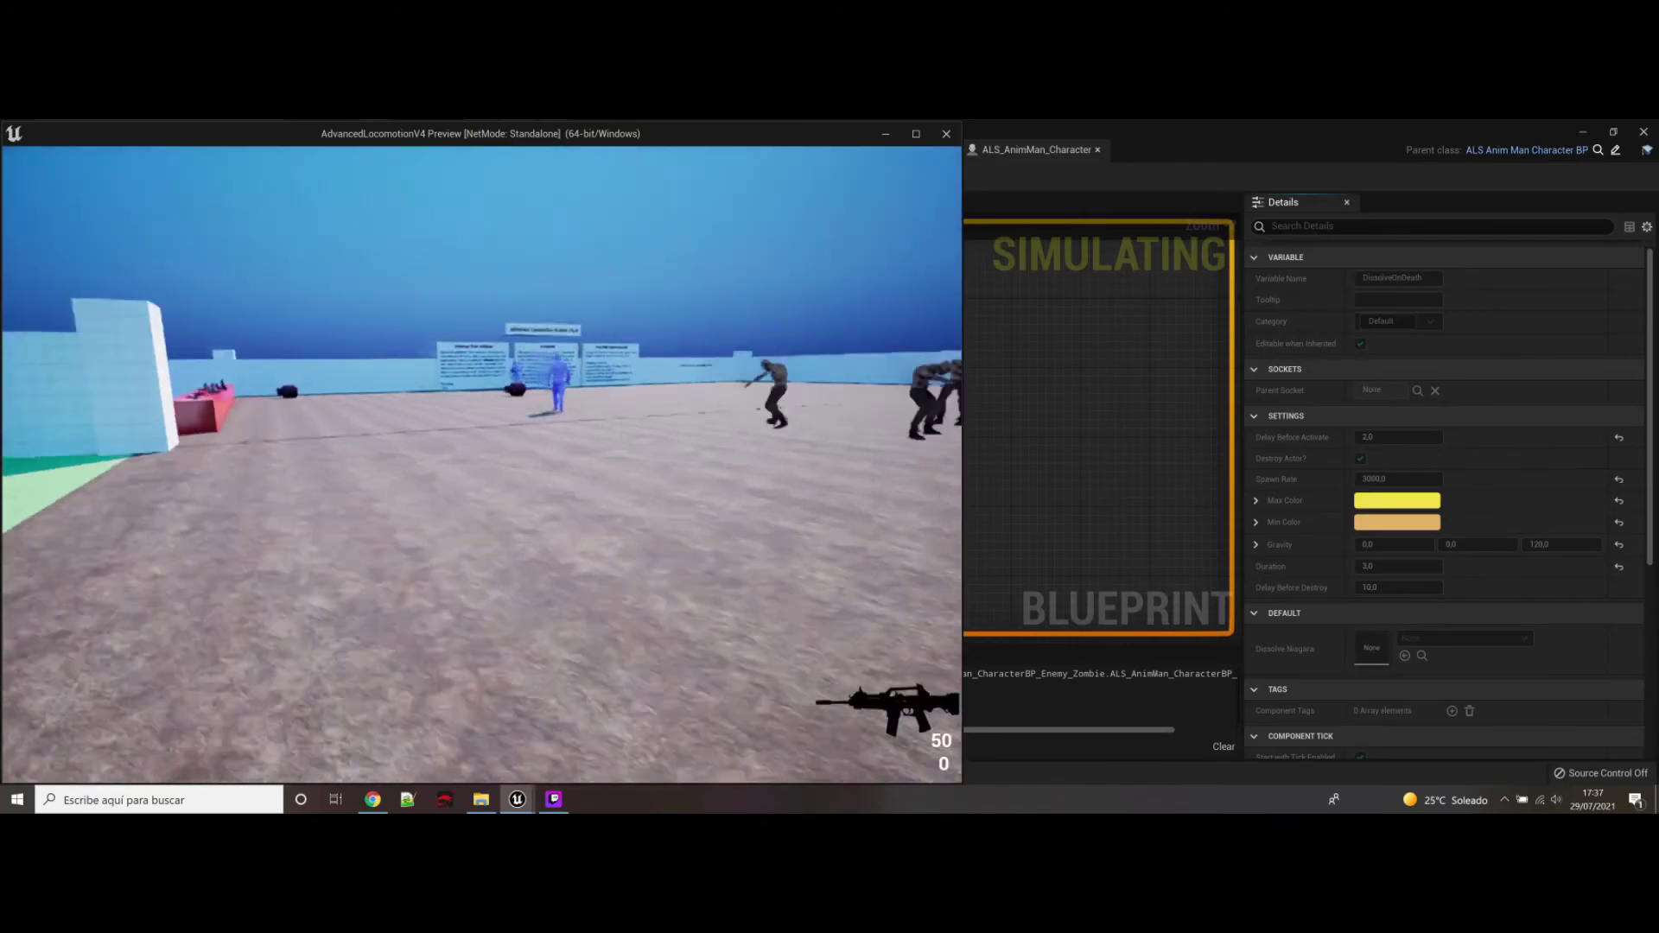
left_click(481, 465)
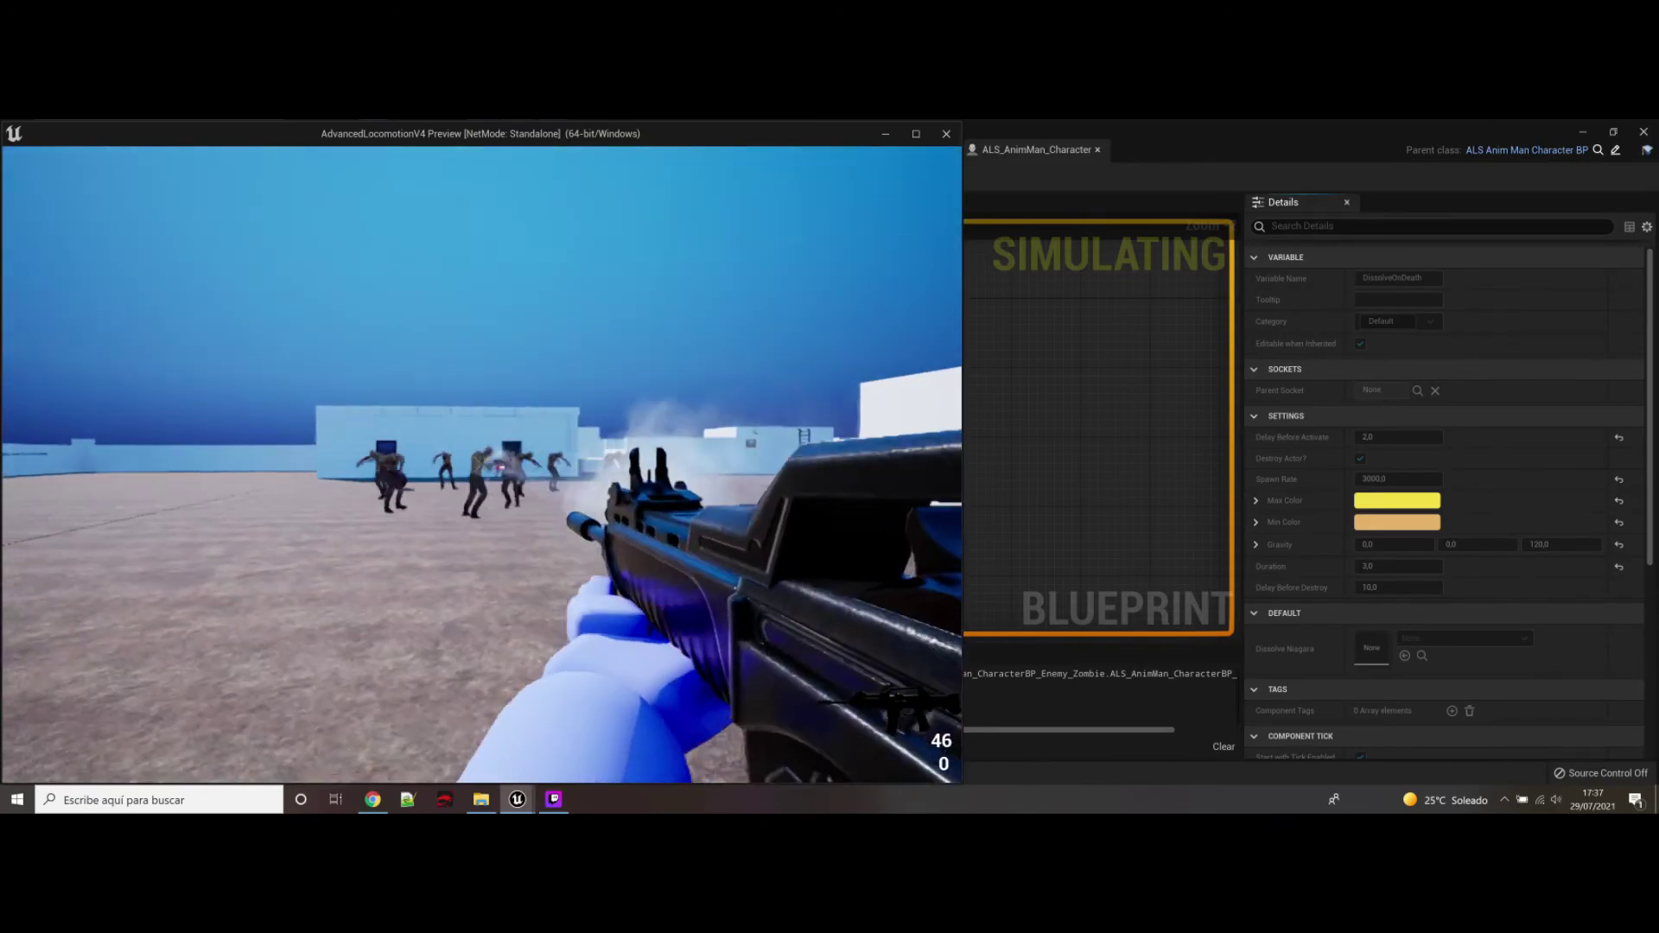
left_click_drag(481, 464, 481, 464)
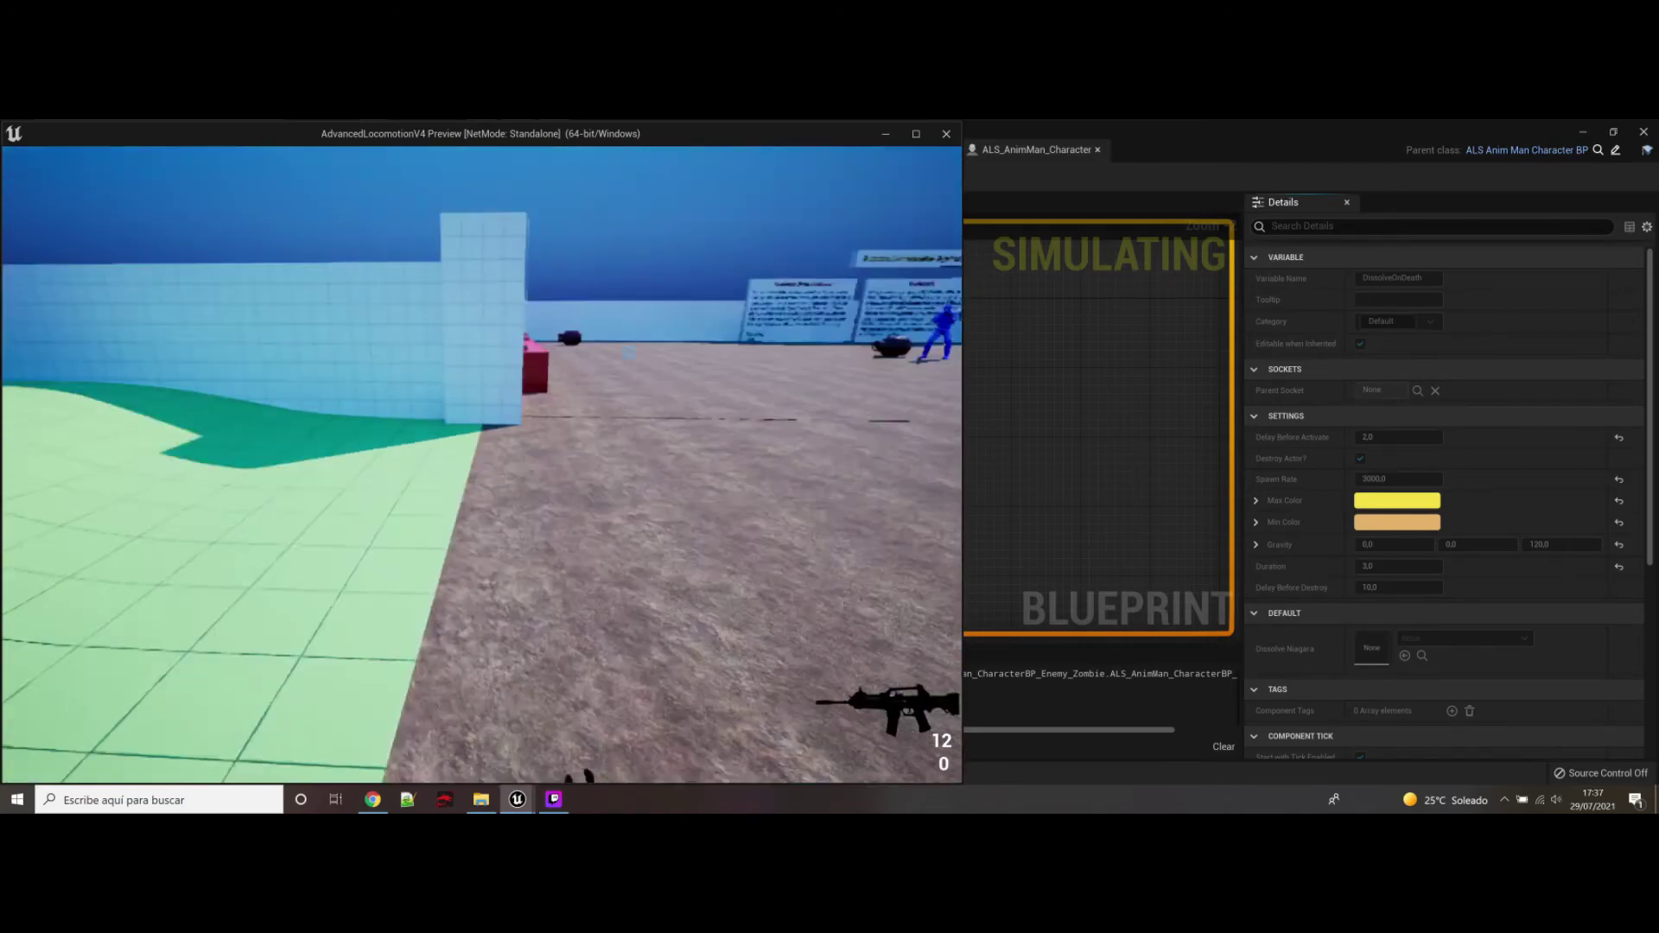
Step: Walk along the red weapons table and collect rifle ammunition and the 20mm Explosive rounds
key("w")
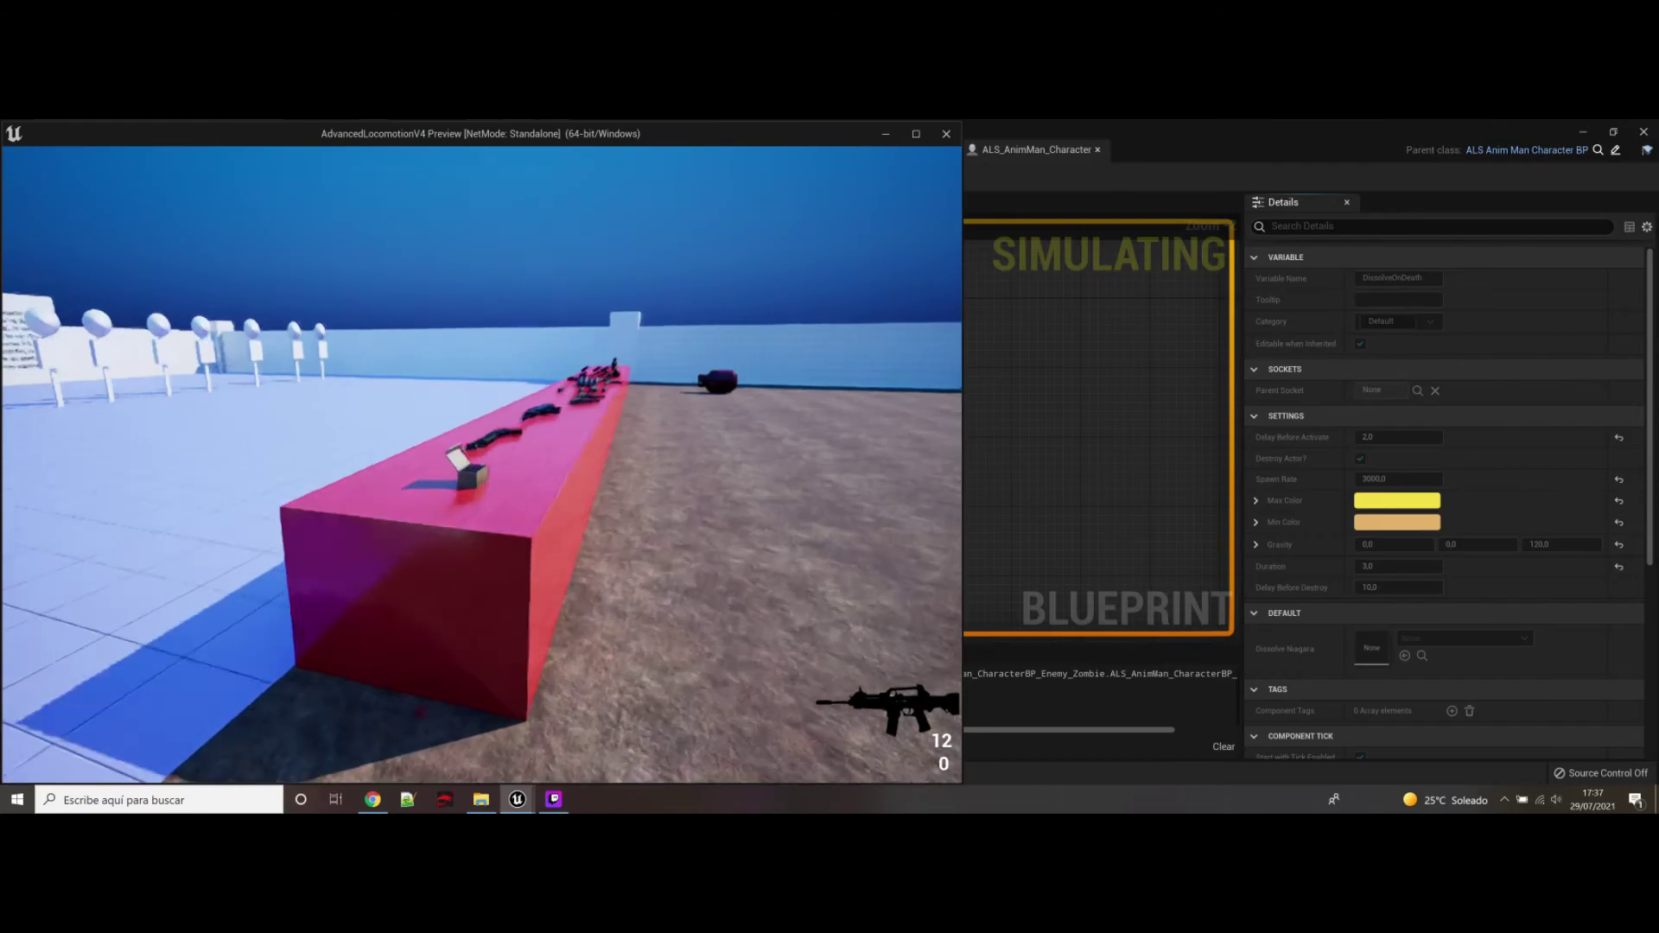
key("e")
key("w")
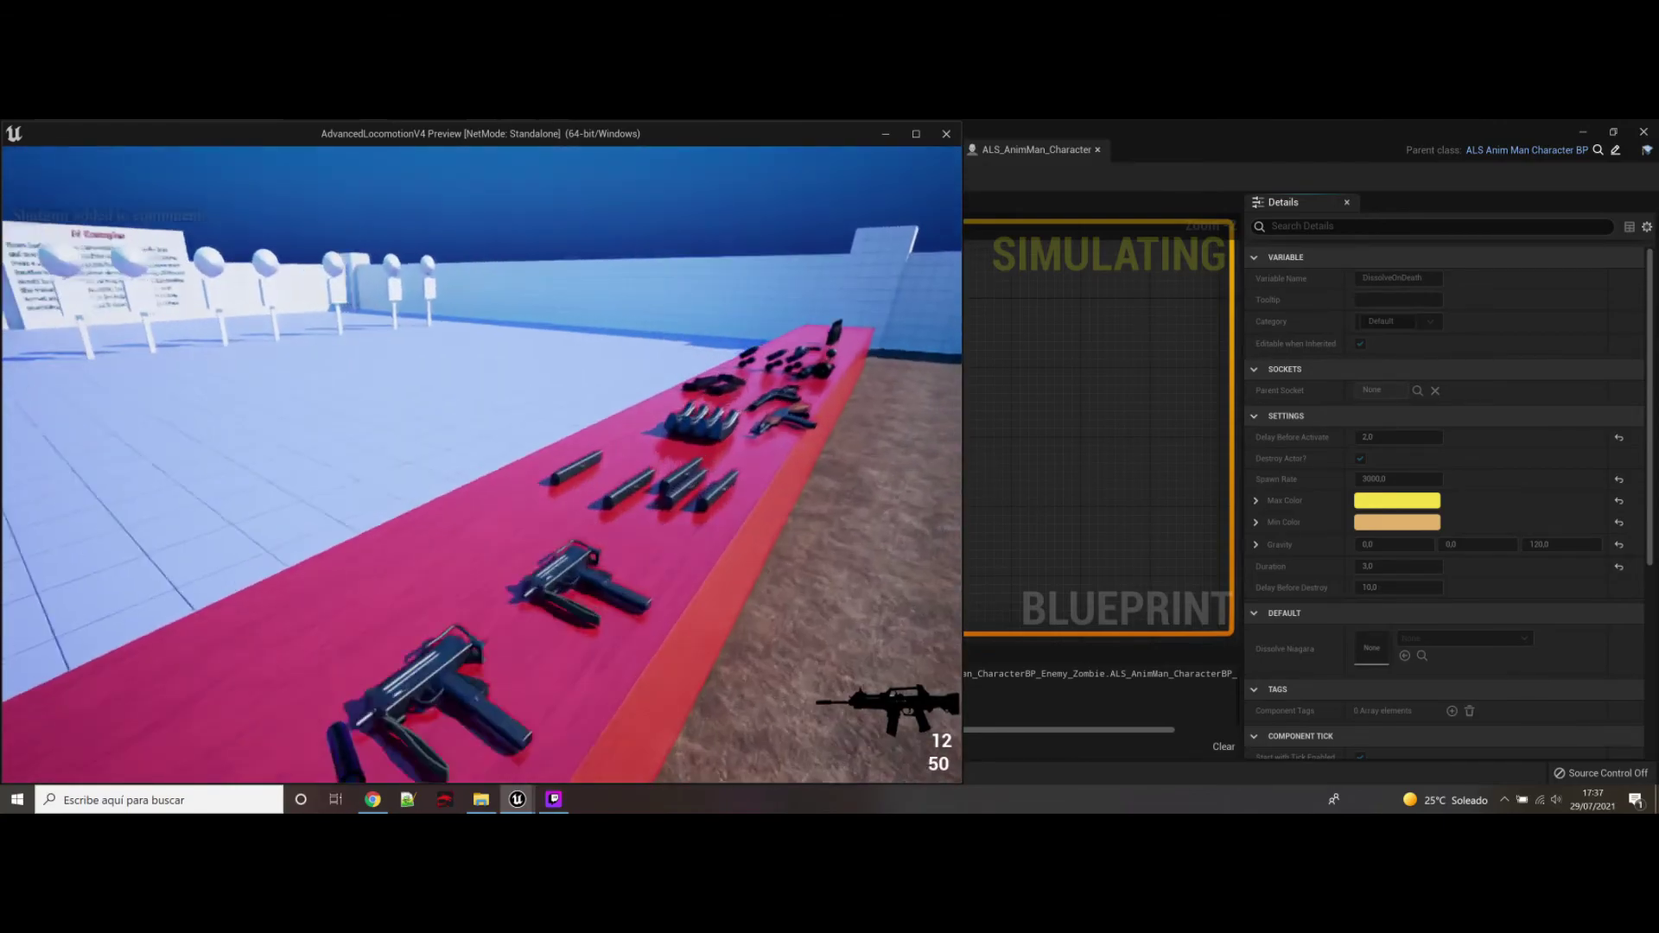
key("w")
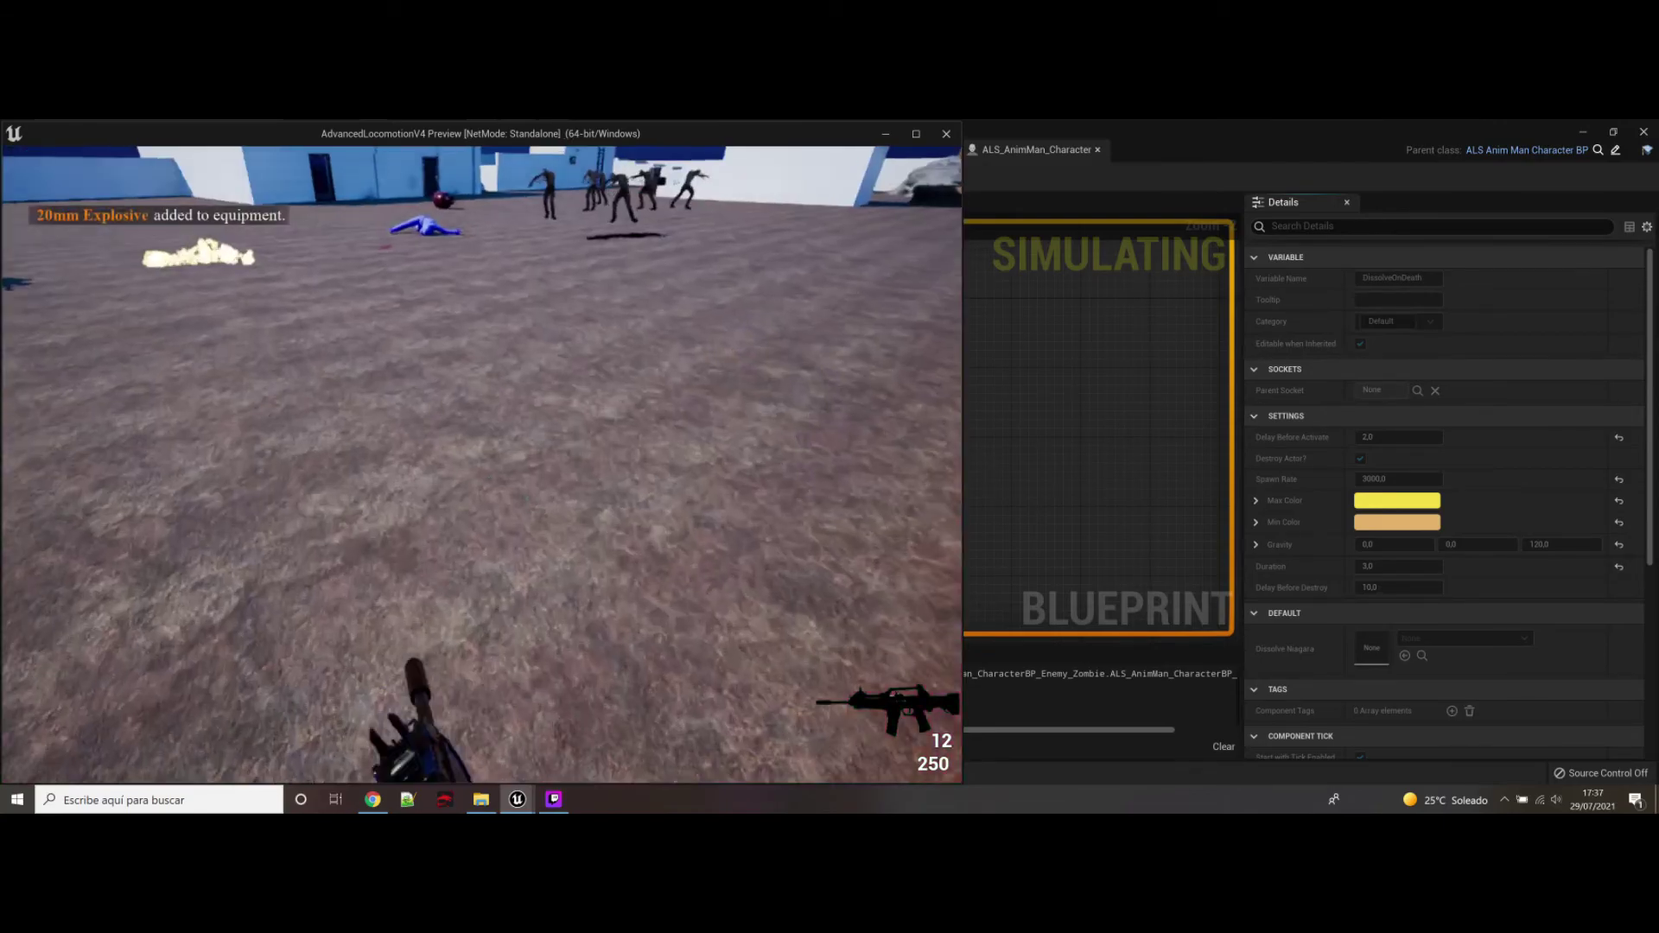
Step: Return to the zombies, attack them with rifle fire and frag grenades, and reload the assault rifle
key("w")
key("q")
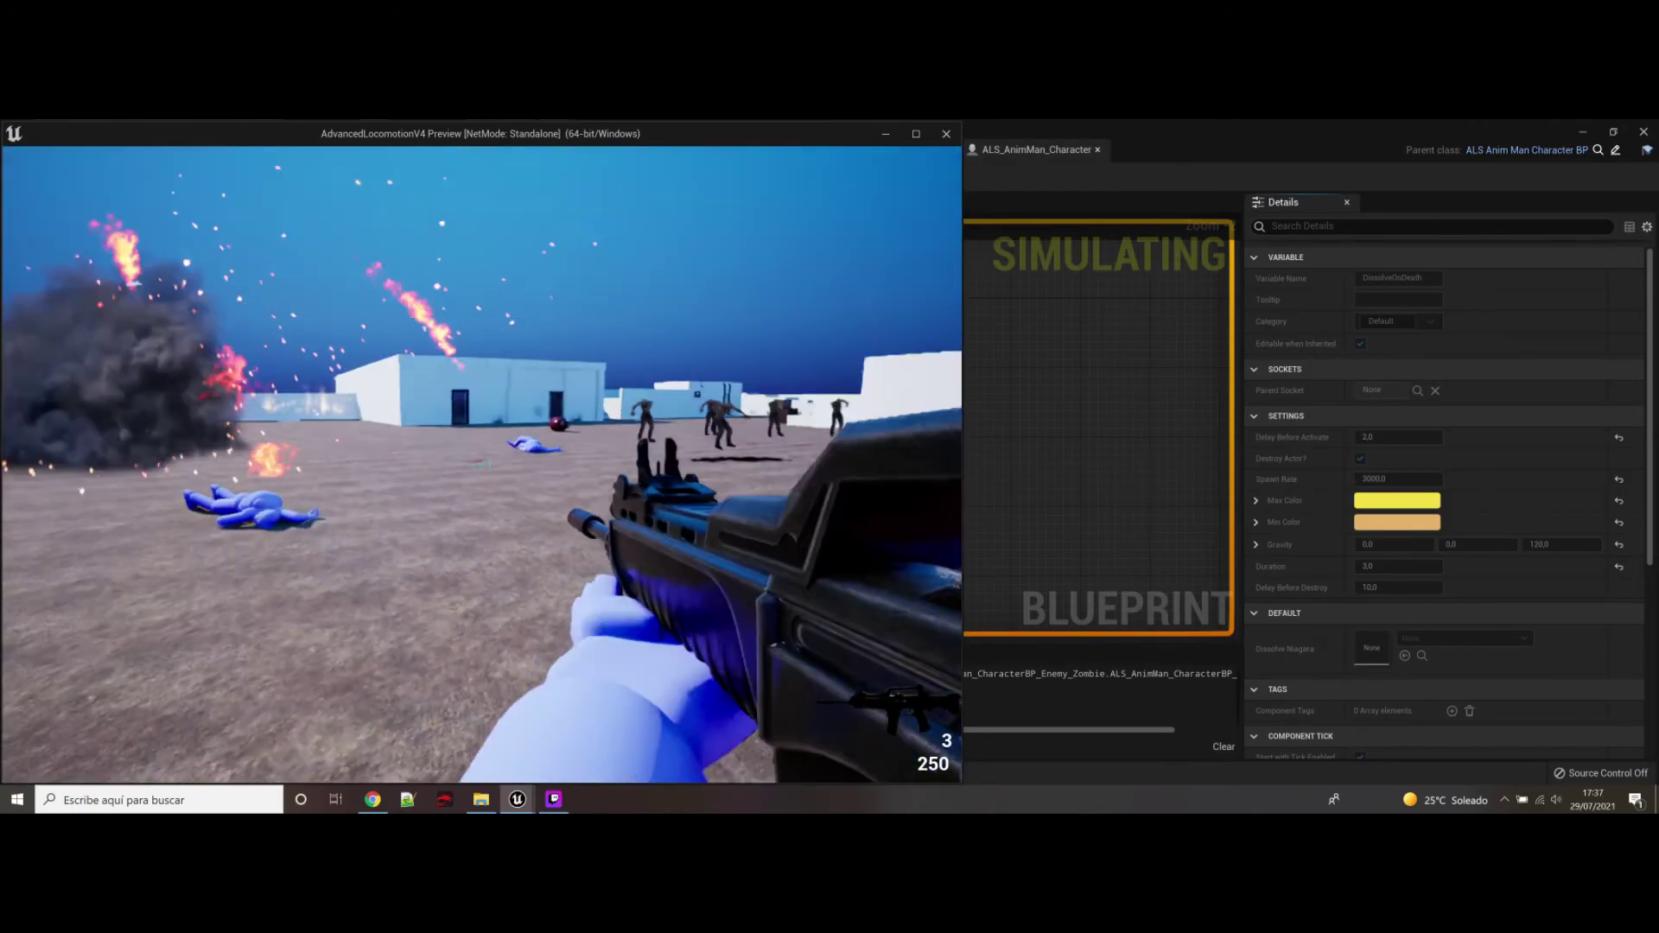
key("r")
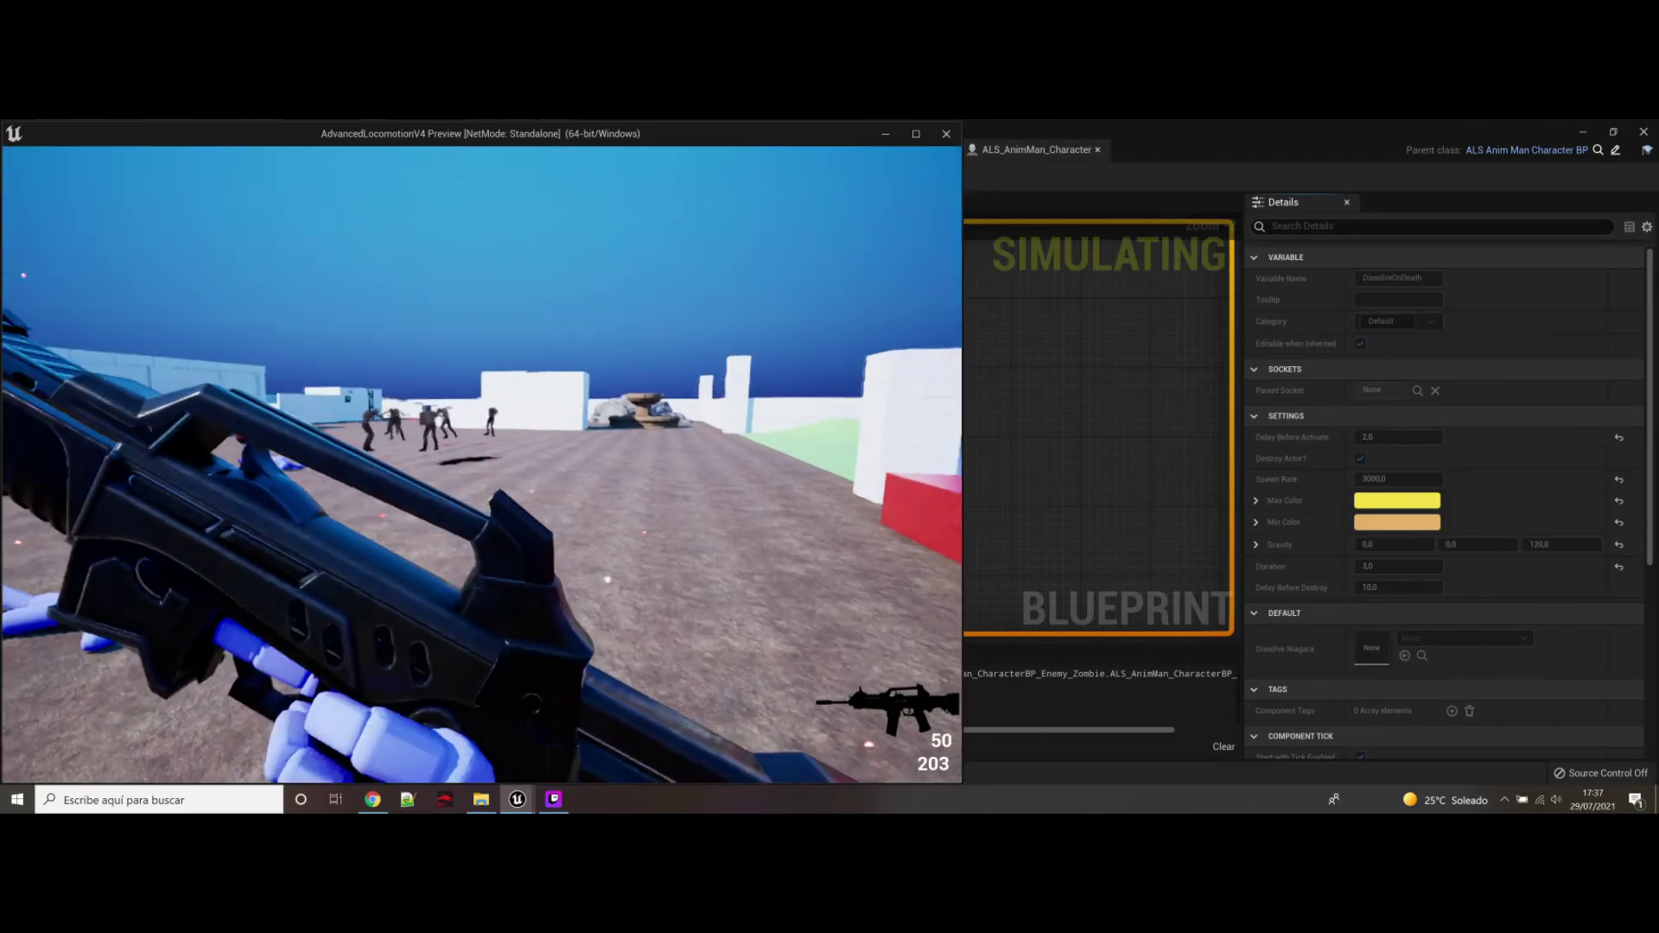
key("a")
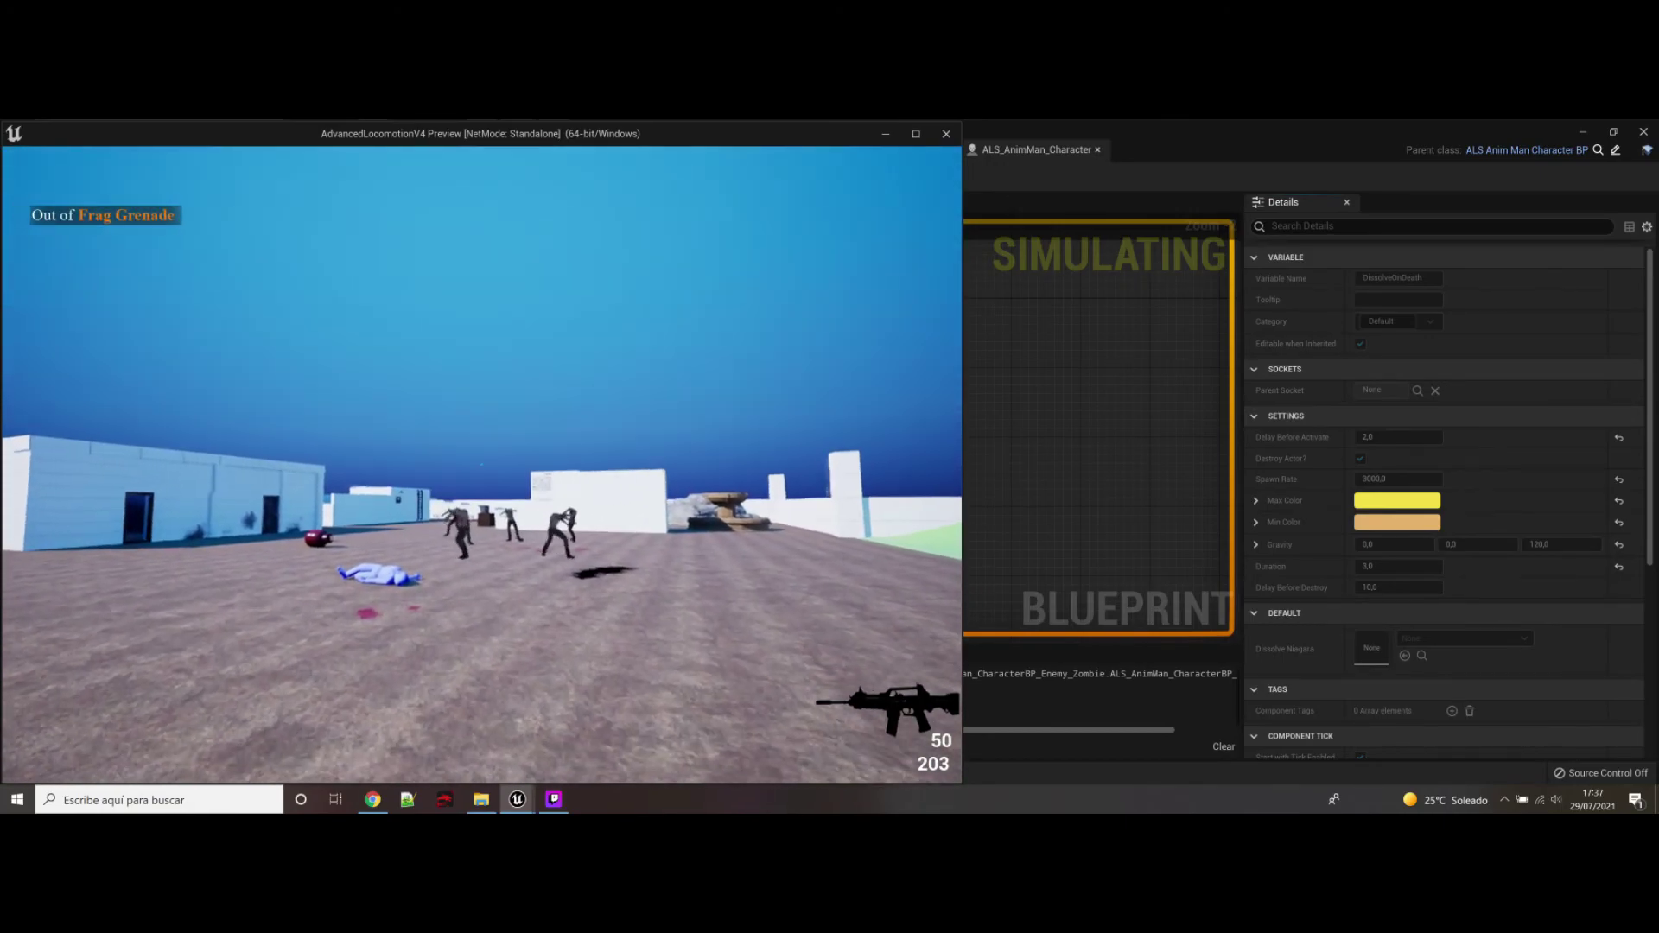
Step: Aim the reloaded rifle and fire repeatedly at the remaining zombies while advancing on them
right_click(482, 465)
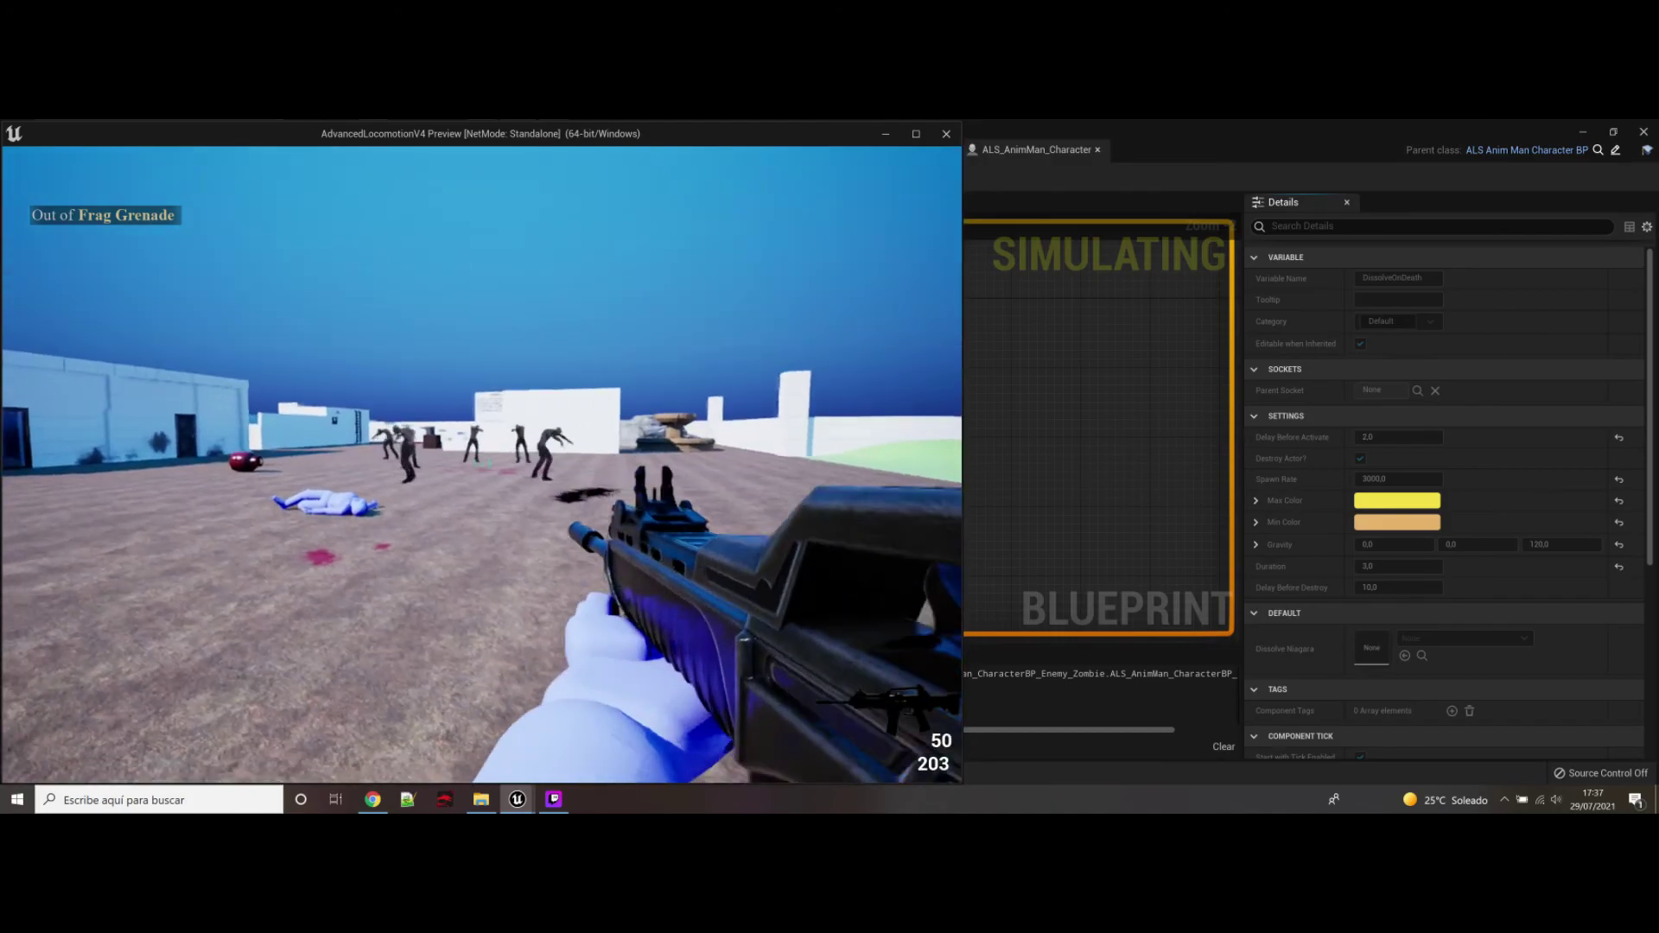
left_click(482, 465)
left_click(482, 465)
key("w")
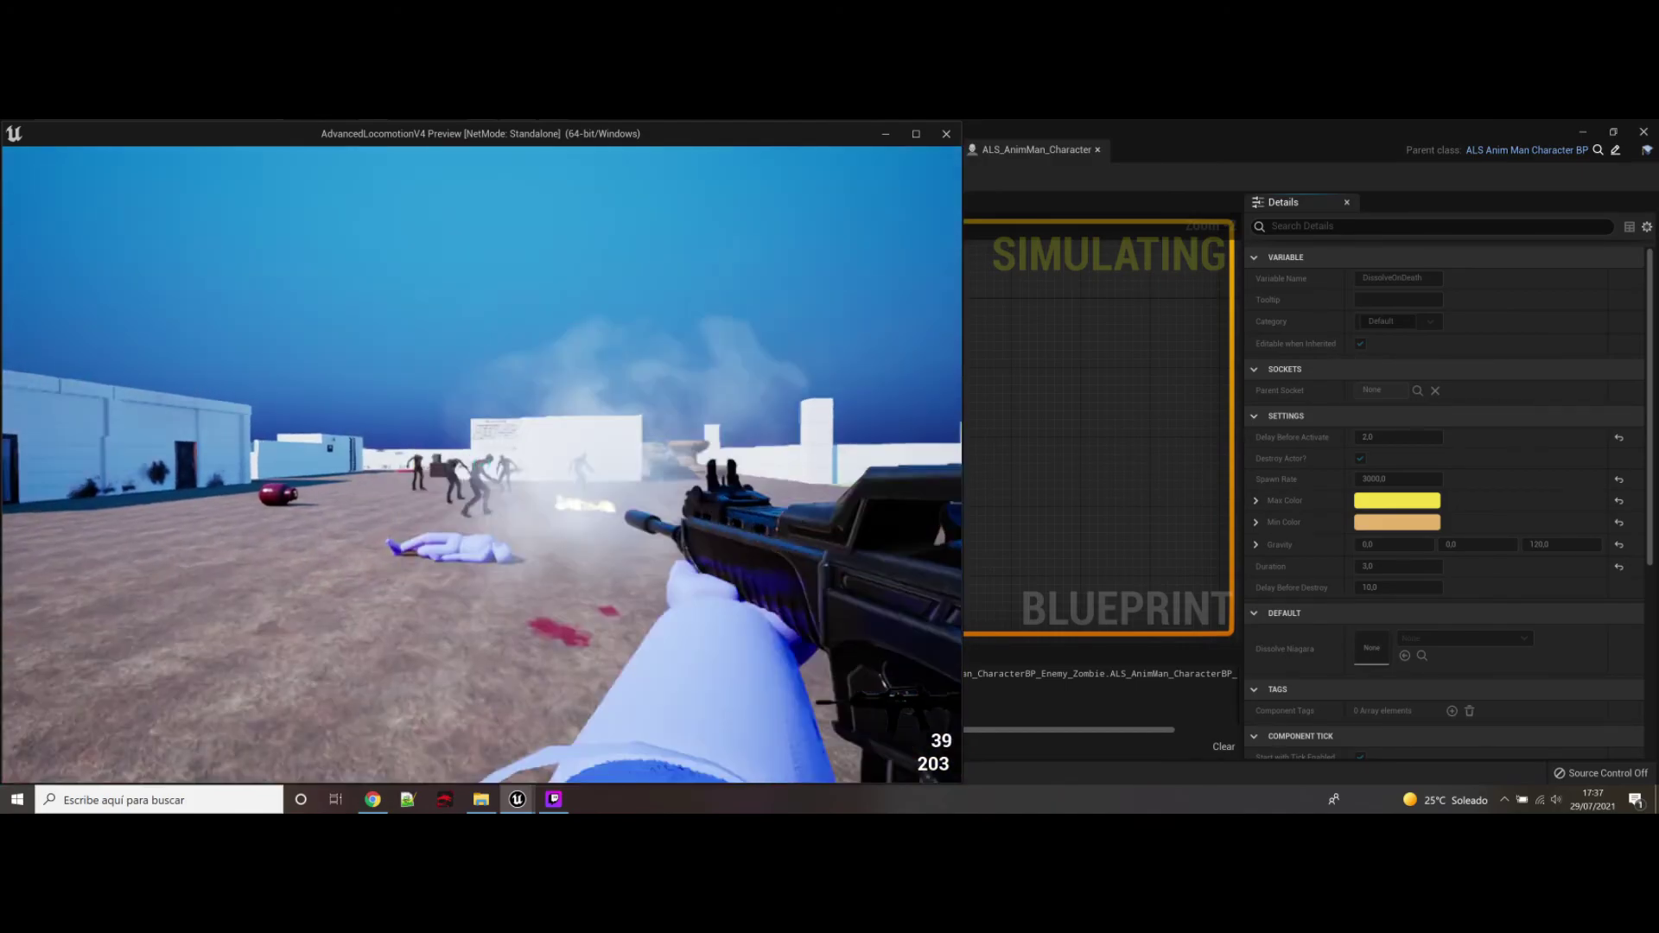
left_click_drag(481, 464, 481, 464)
Step: Move around the killed zombies to view their yellow dissolve in first person, and stop the play session
key("w")
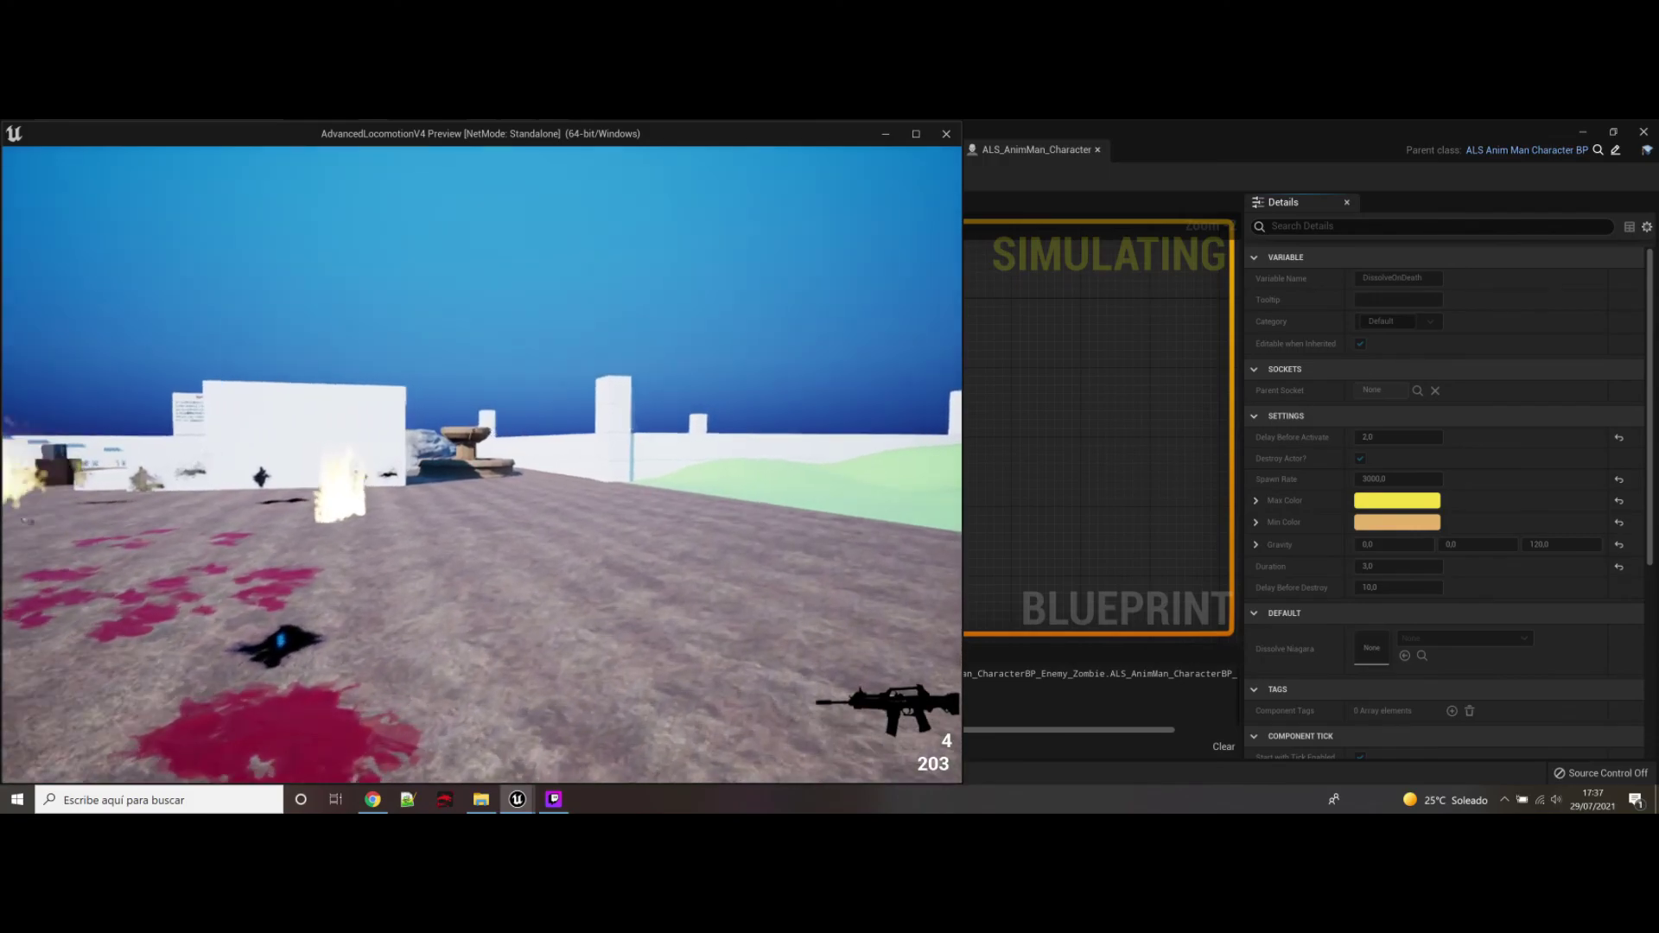
key("d")
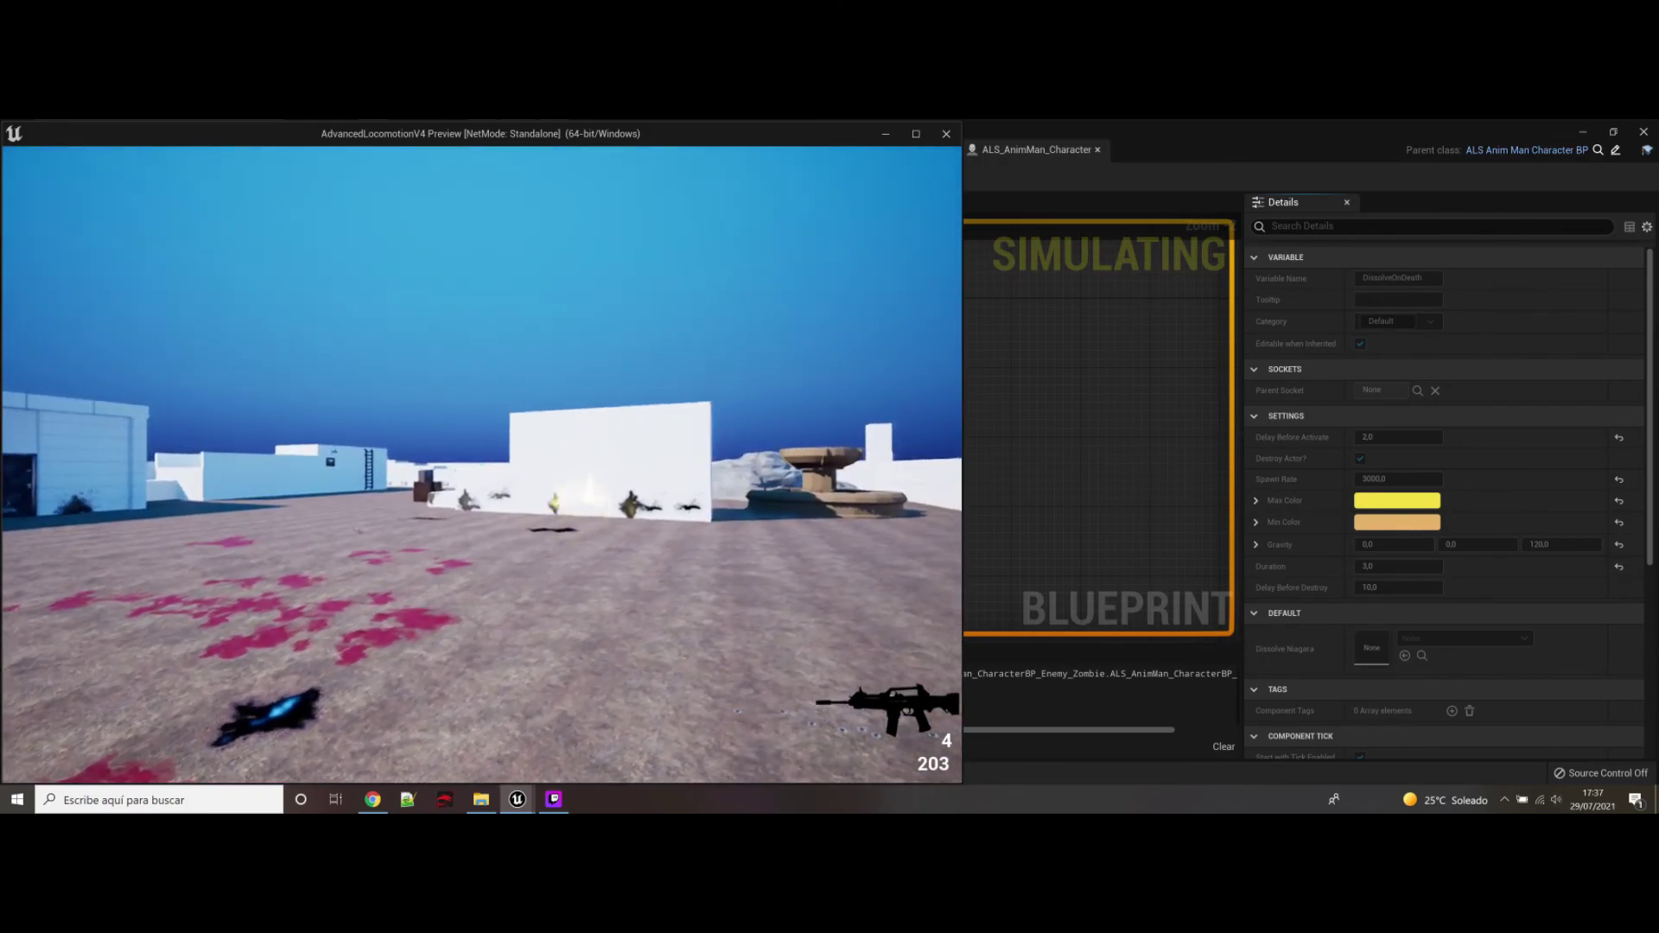
key("a")
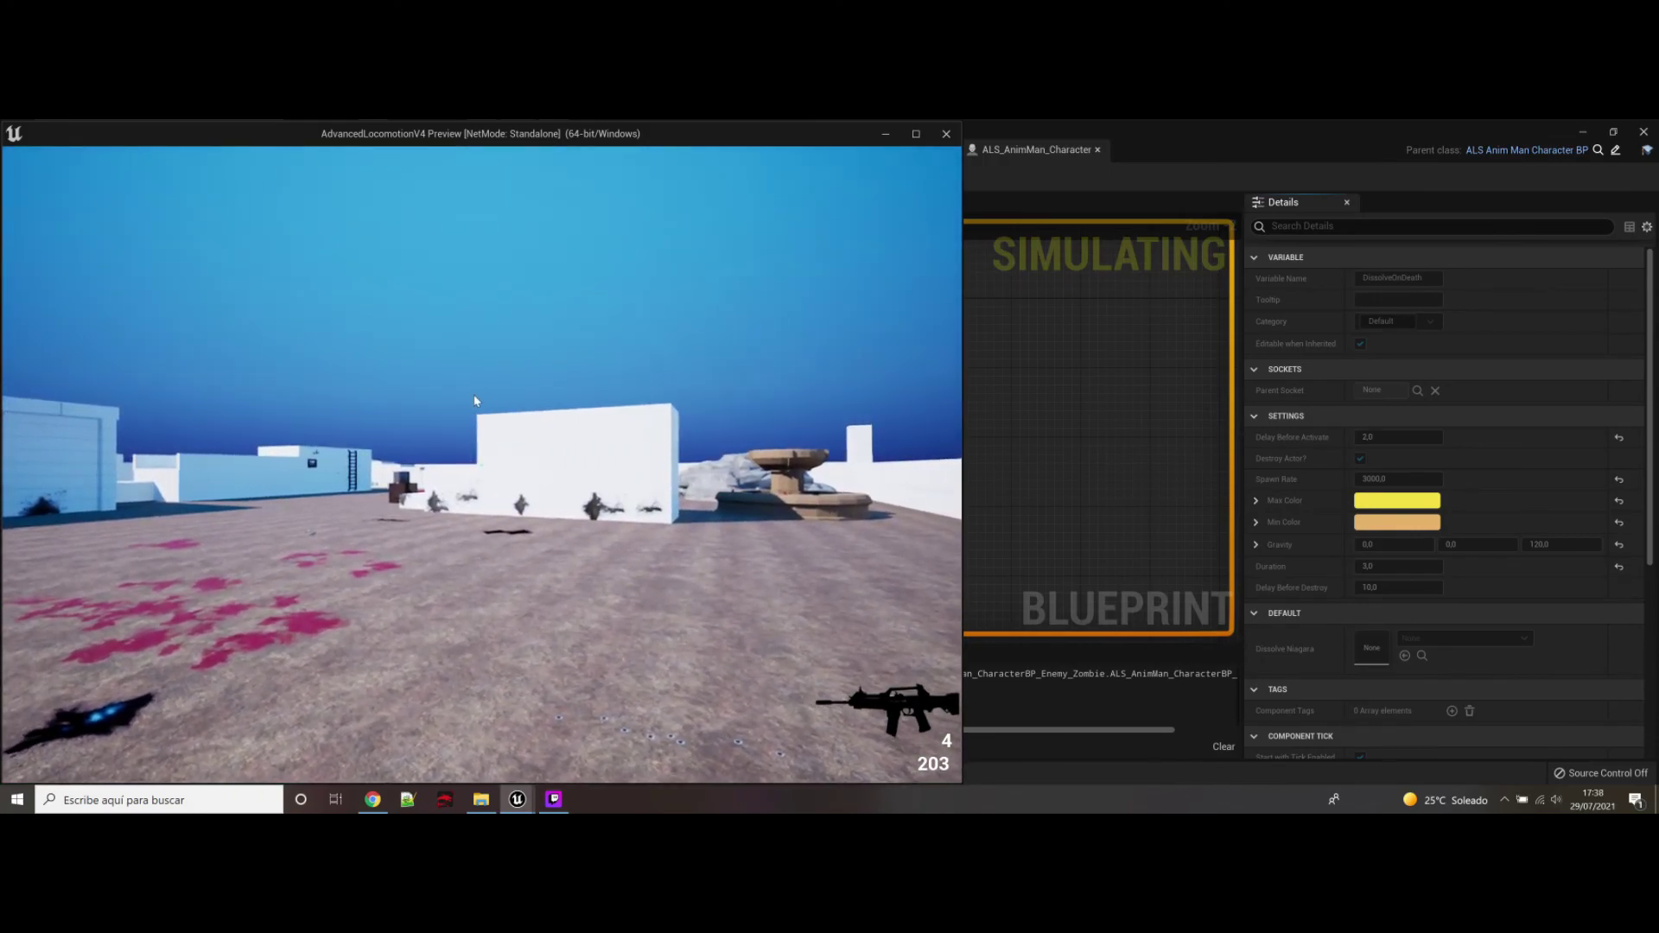
key("Escape")
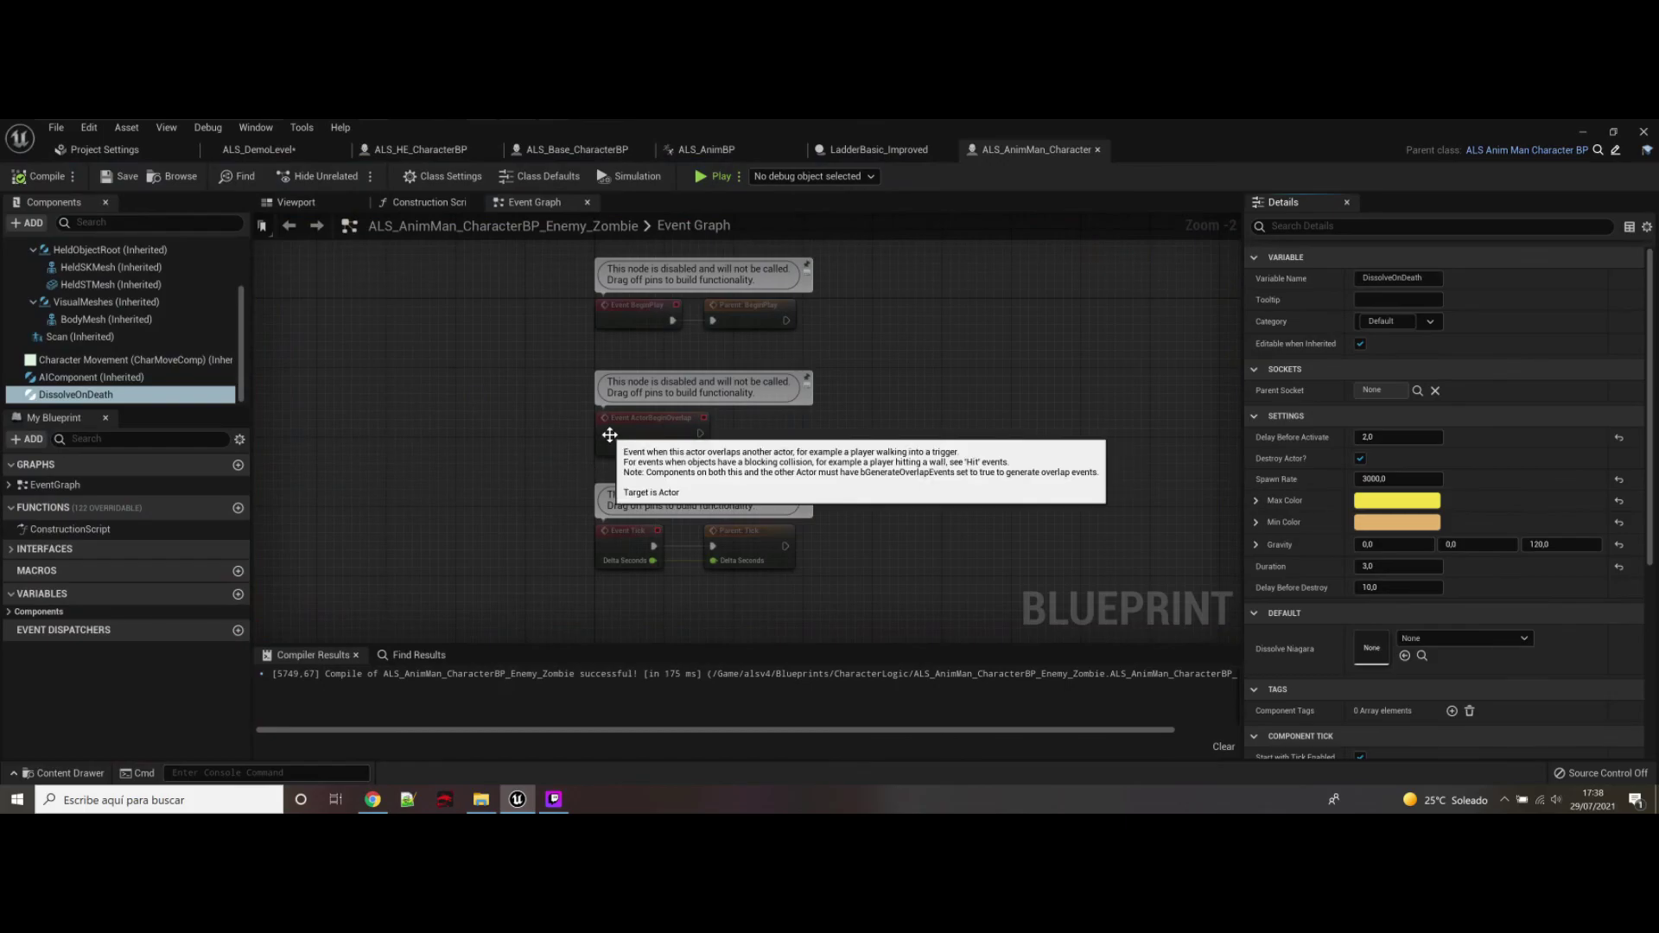